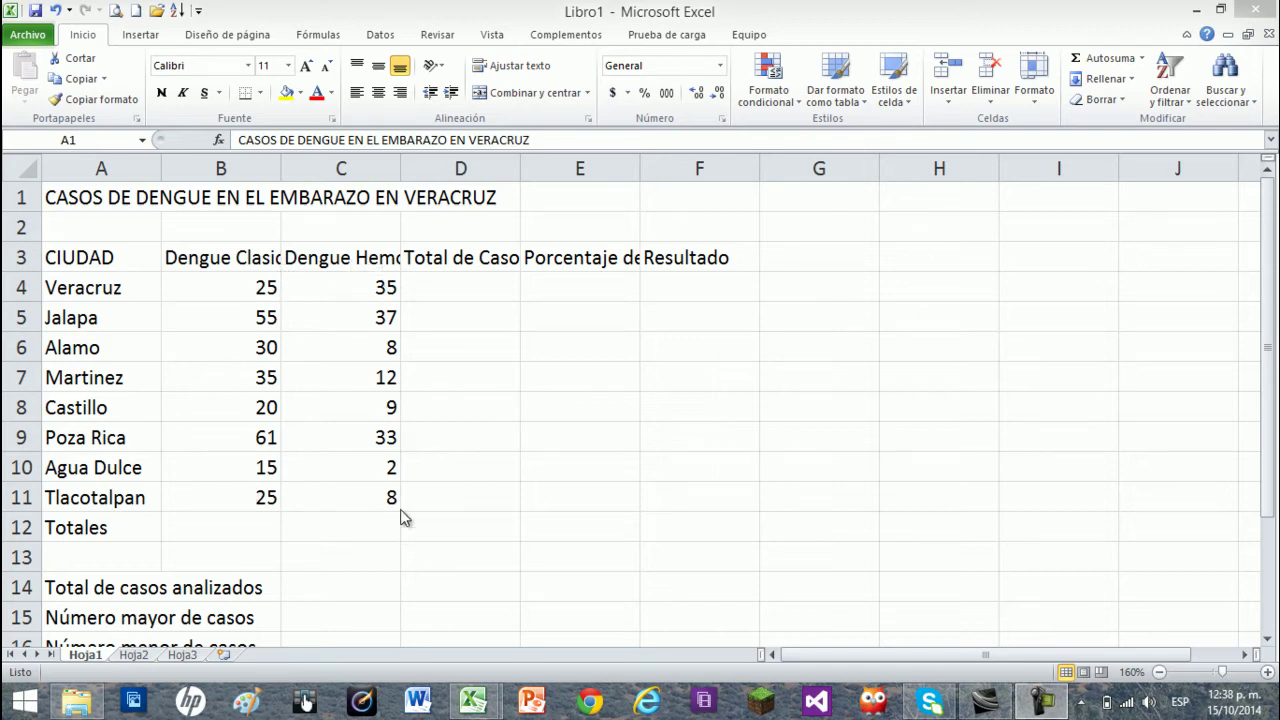
# Step: Enter the formula =B4+C4 in cell D4 to total the dengue cases for Veracruz
pyautogui.click(472, 288)
pyautogui.click(472, 288)
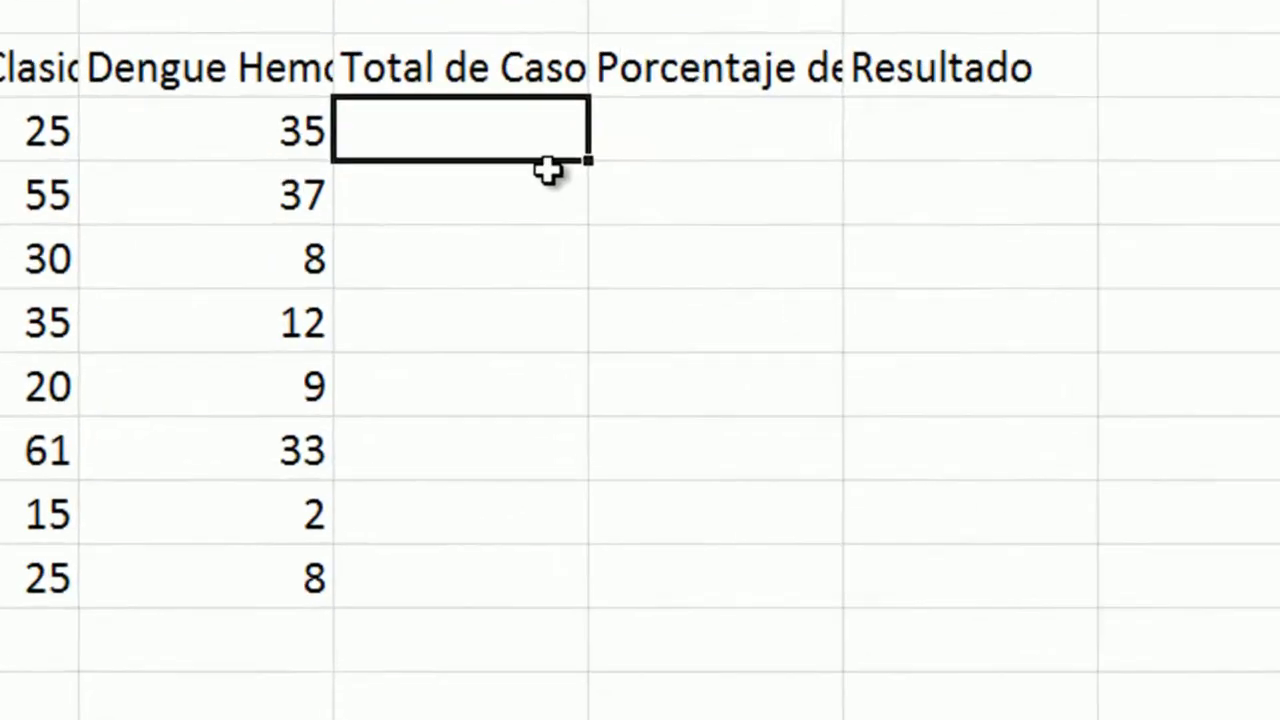
pyautogui.write('=')
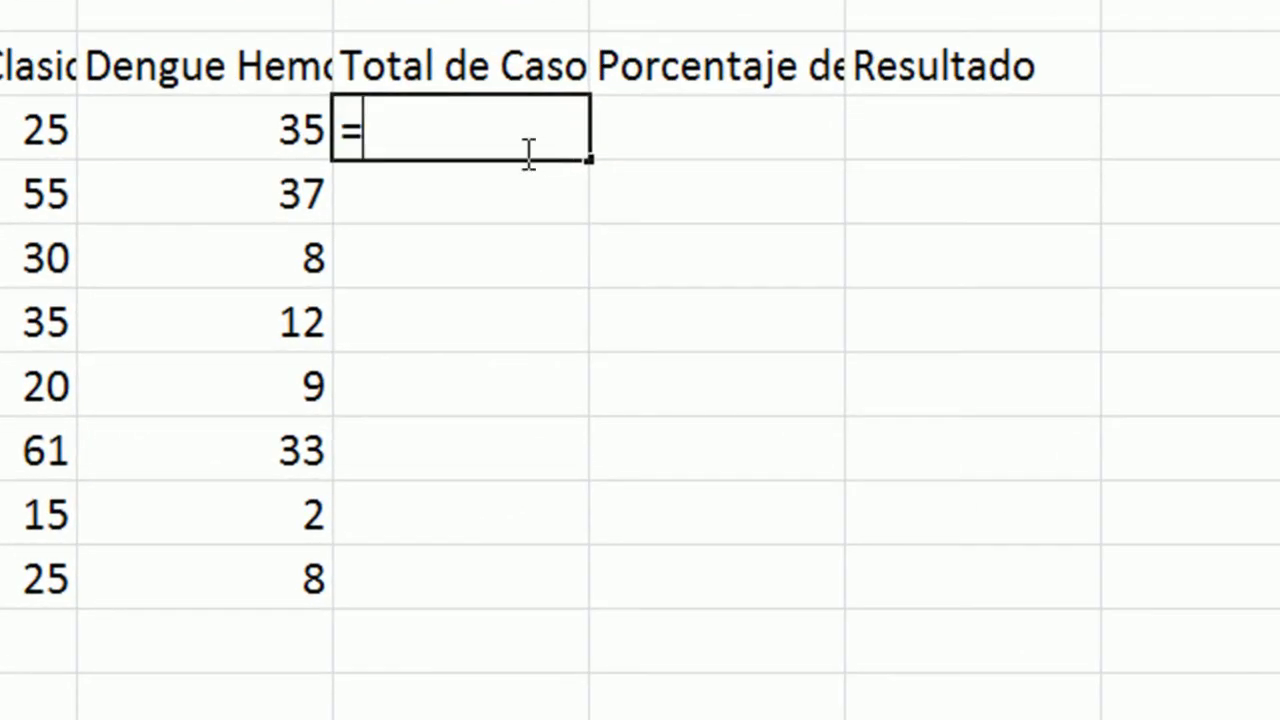
pyautogui.click(20, 134)
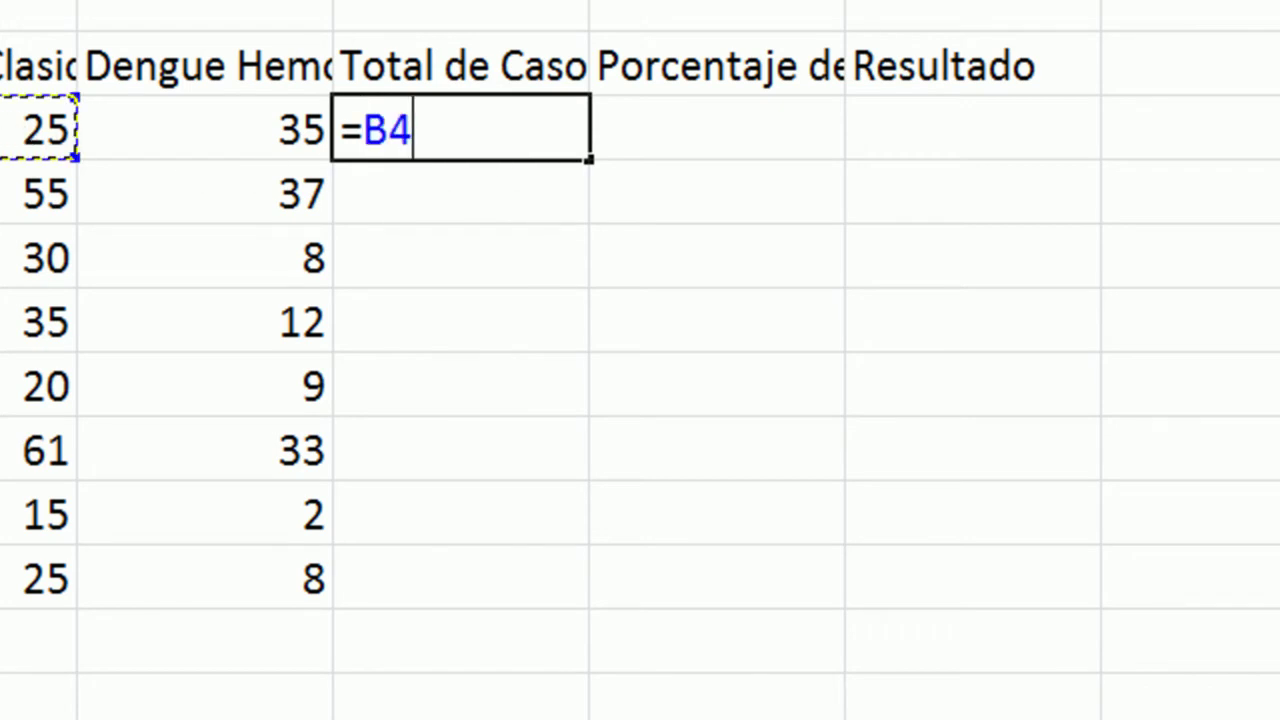
pyautogui.write('+')
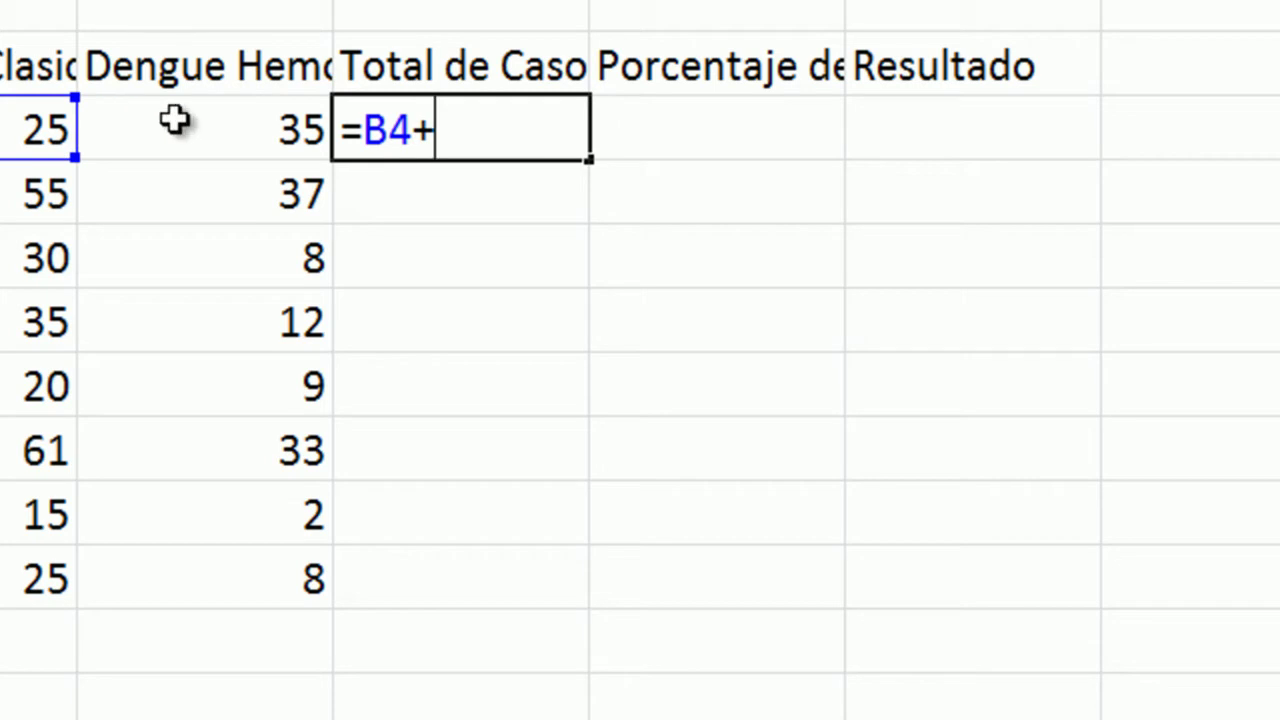
pyautogui.click(214, 127)
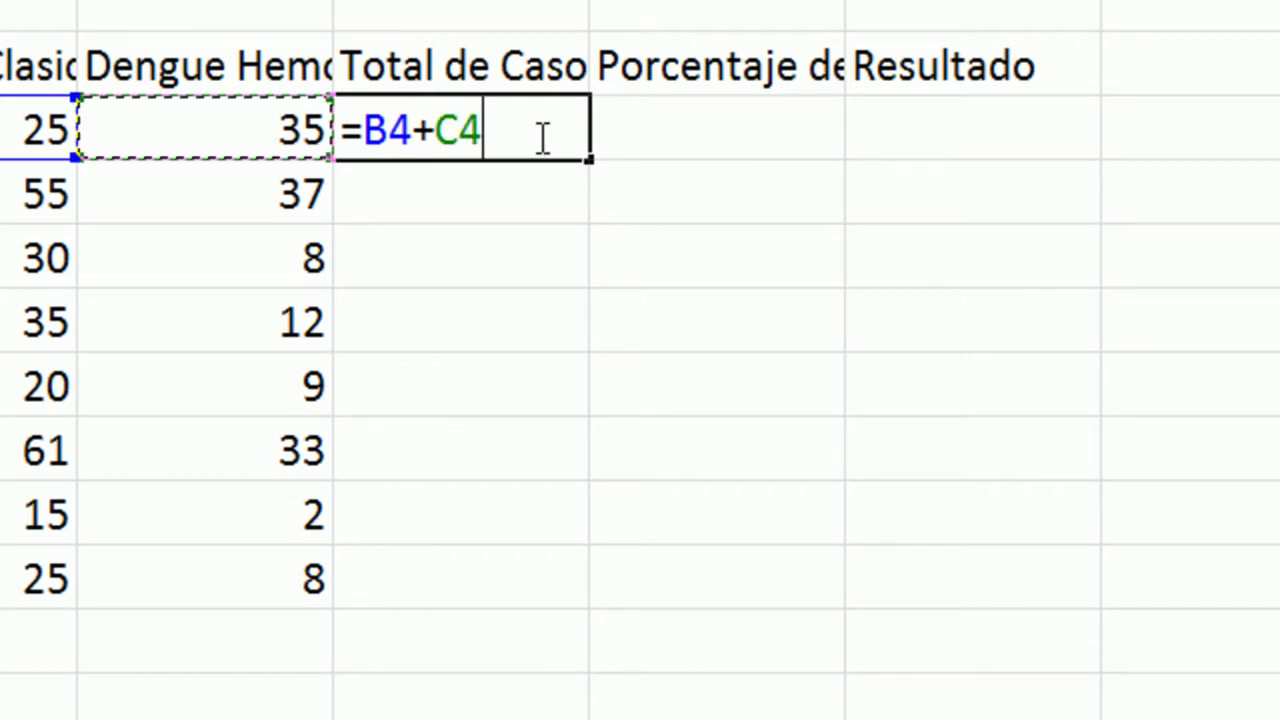
pyautogui.press('Return')
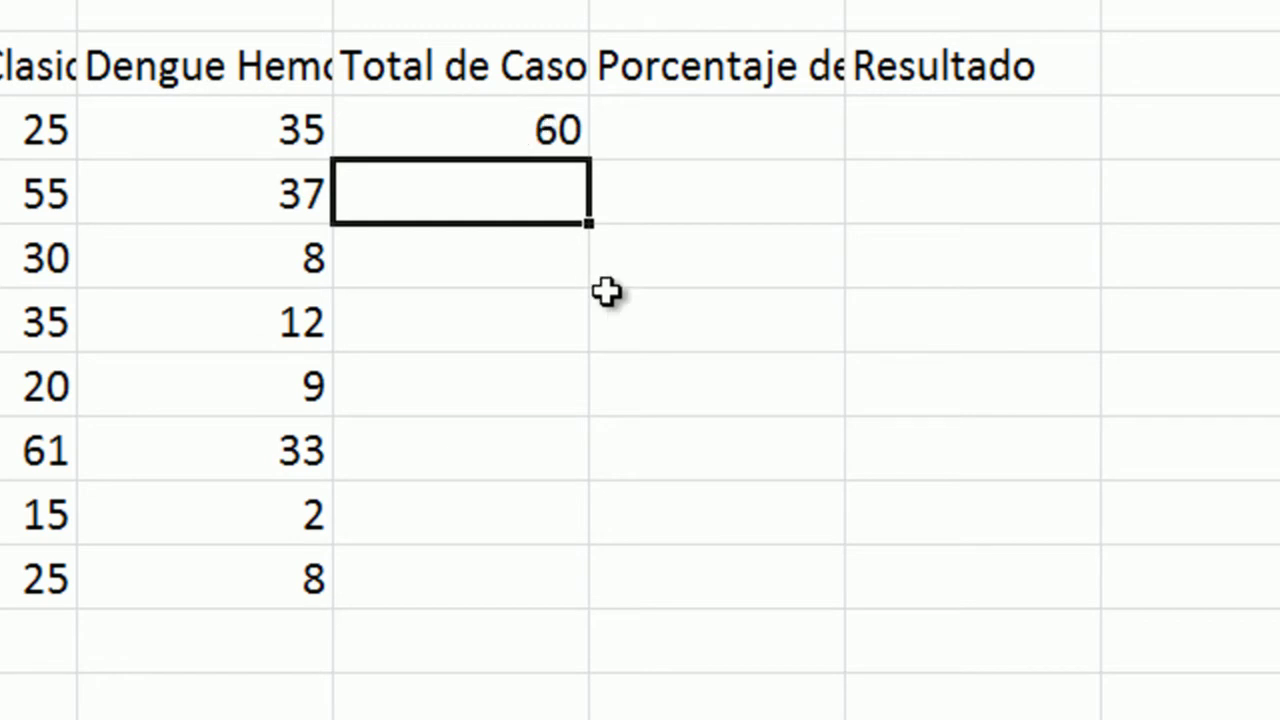
# Step: Fill the total formula from D4 down through D11 for the remaining cities
pyautogui.click(556, 129)
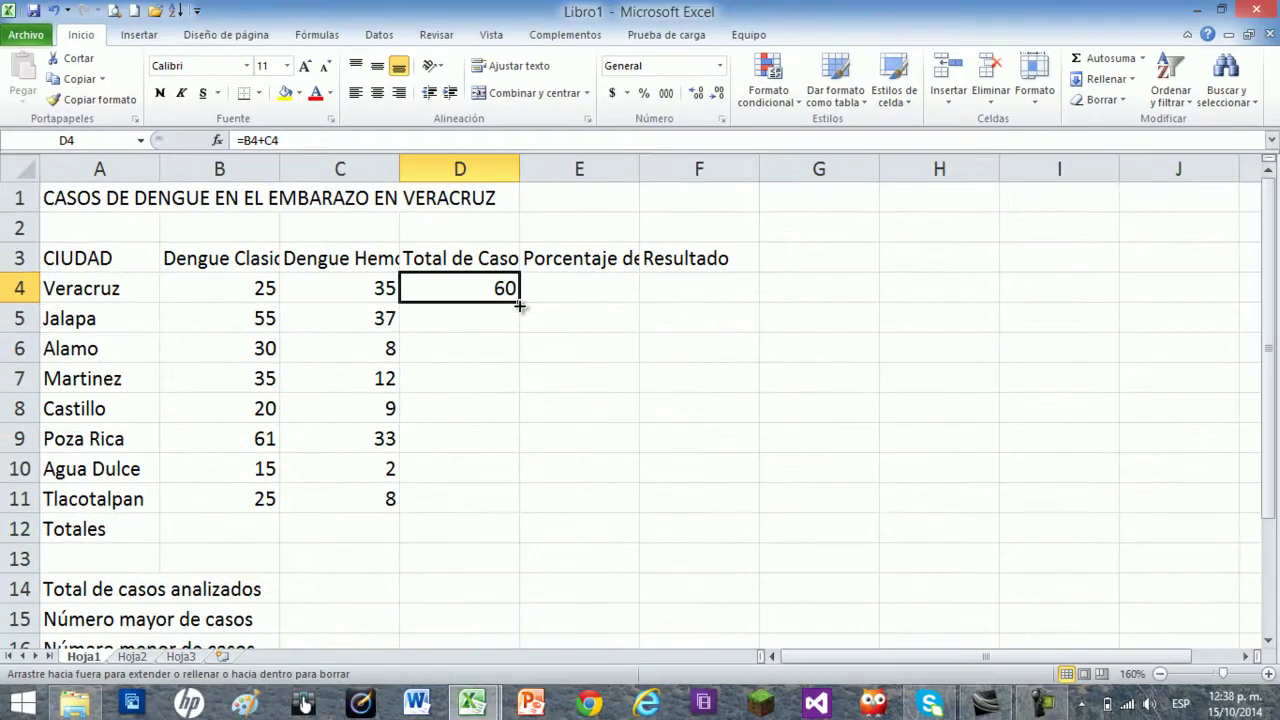
pyautogui.moveTo(589, 168); pyautogui.dragTo(577, 230)
pyautogui.moveTo(514, 336); pyautogui.dragTo(480, 519)
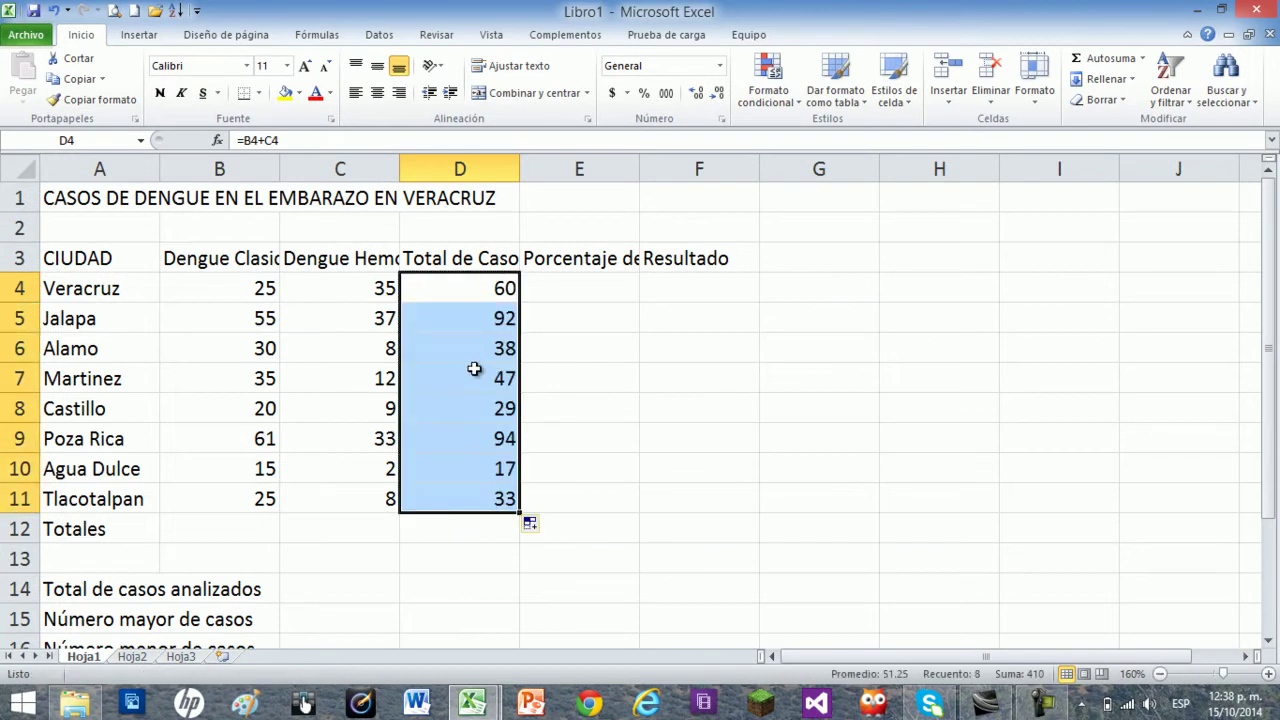
# Step: Review the copied total formulas in cells D5 to D11
pyautogui.click(483, 319)
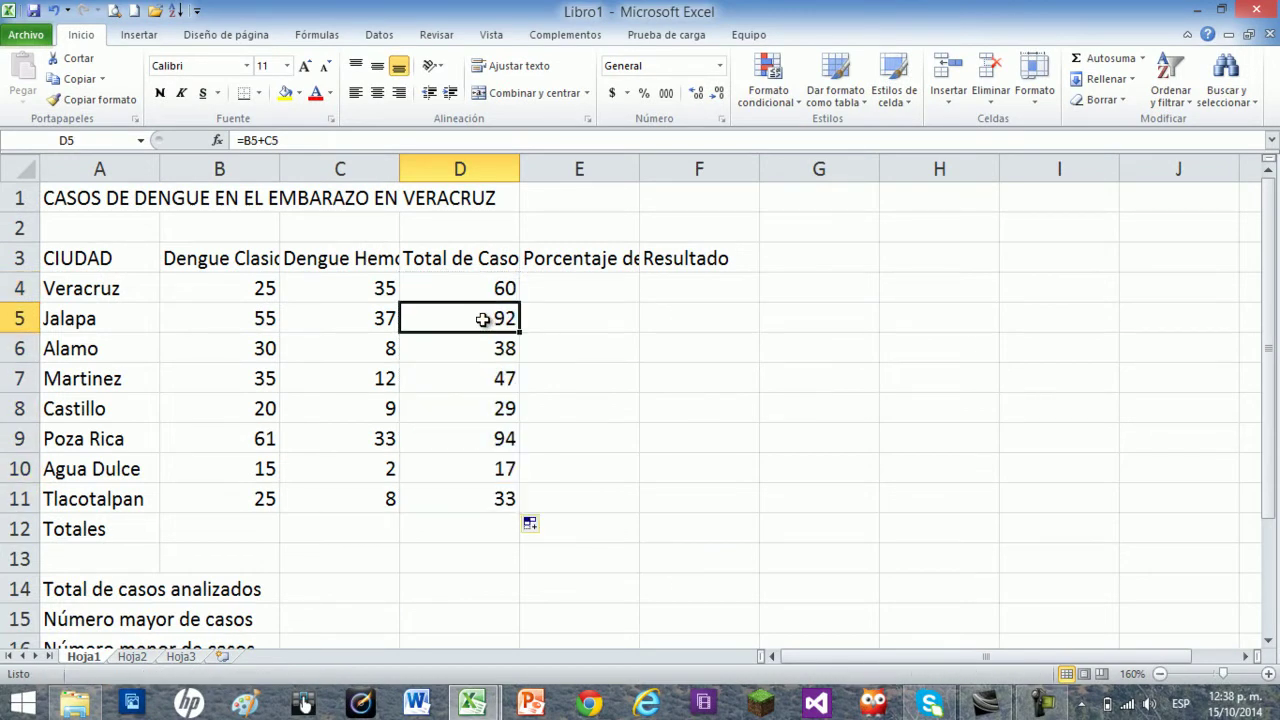
pyautogui.click(482, 347)
pyautogui.click(486, 383)
pyautogui.click(493, 414)
pyautogui.click(497, 443)
pyautogui.click(498, 467)
pyautogui.click(498, 497)
pyautogui.click(500, 450)
pyautogui.click(505, 372)
pyautogui.click(505, 324)
# Step: Enter =SUMA(B4:B11) in cell B12 to total the classic dengue cases in the Totales row
pyautogui.click(245, 532)
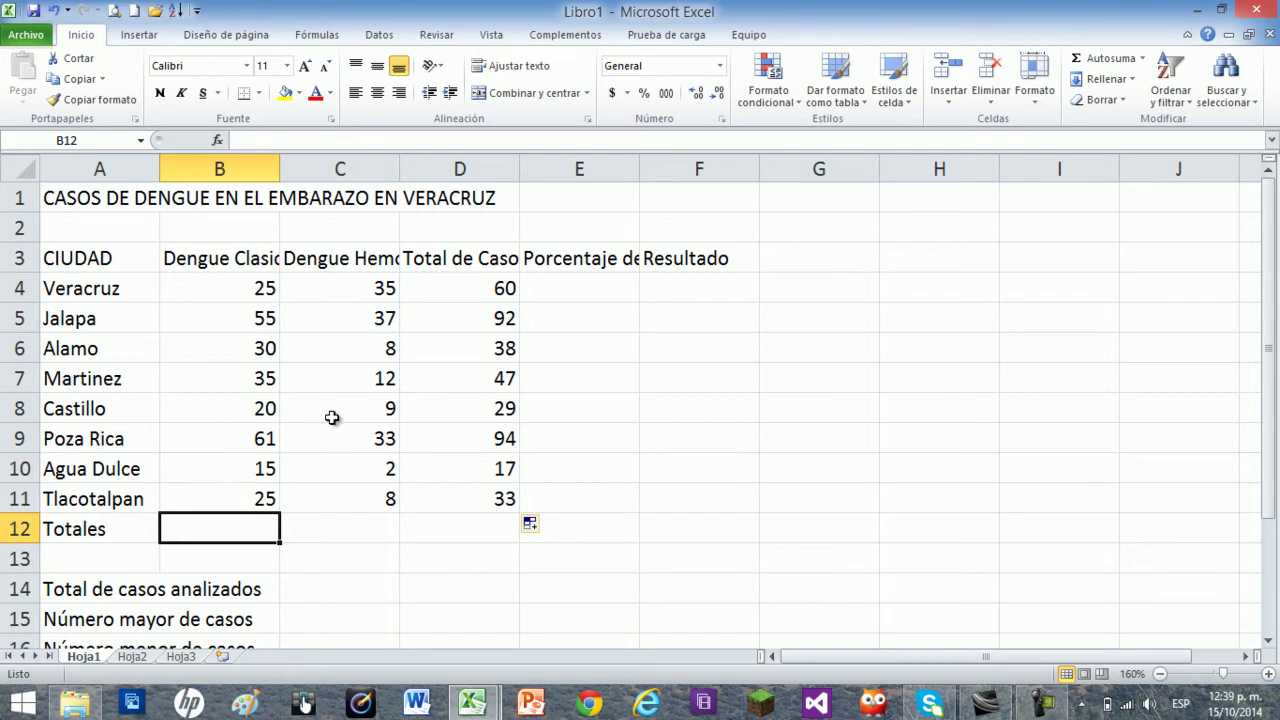
pyautogui.write('=SUMA')
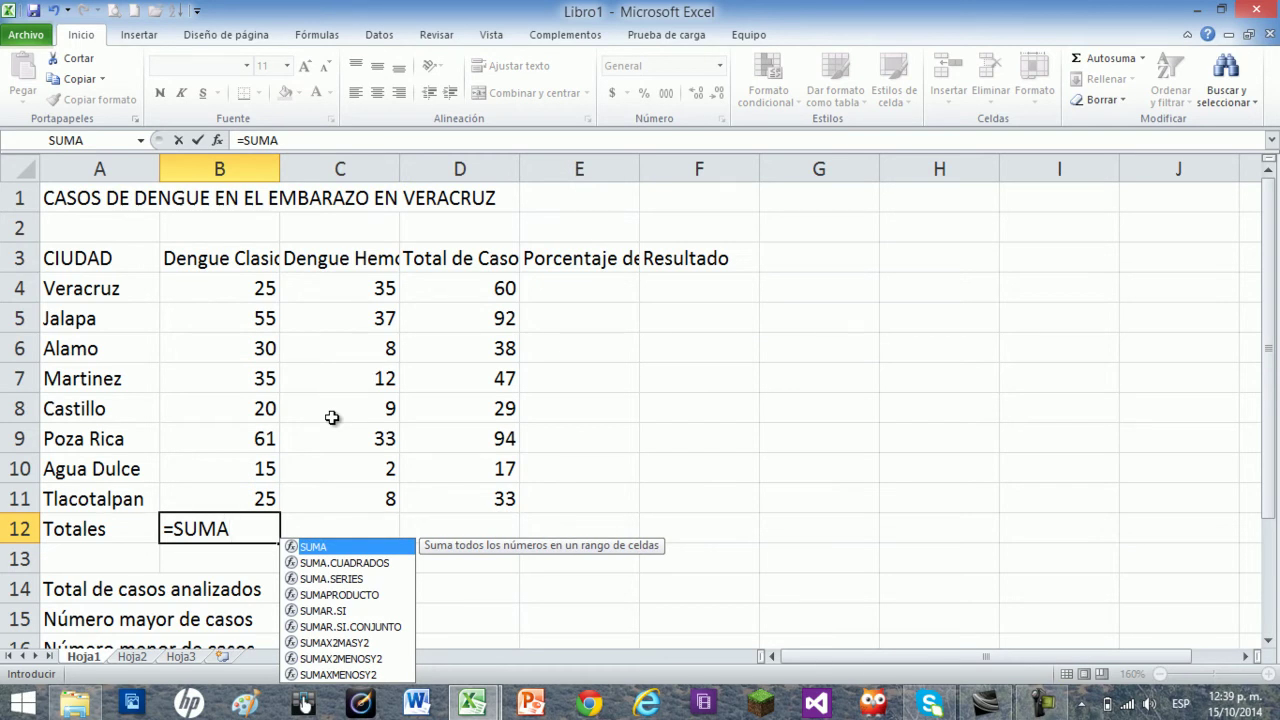
pyautogui.write('(')
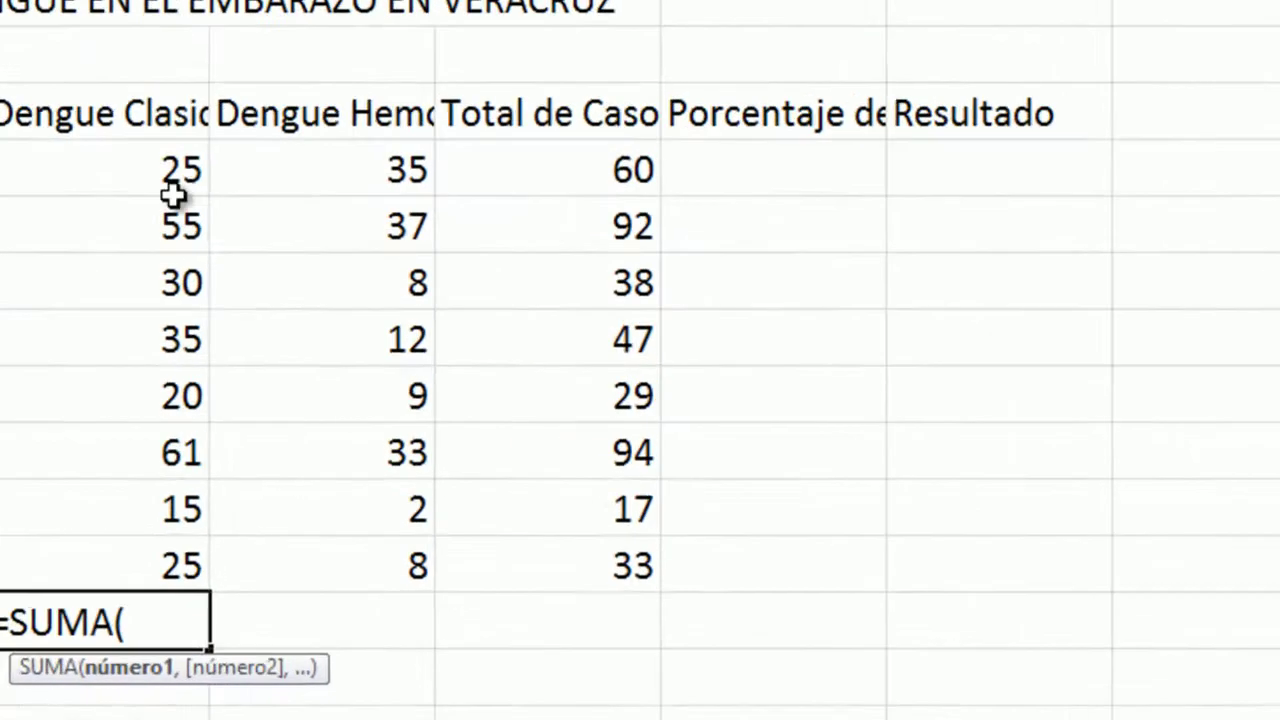
pyautogui.moveTo(261, 285); pyautogui.dragTo(260, 306)
pyautogui.moveTo(145, 170); pyautogui.dragTo(130, 580)
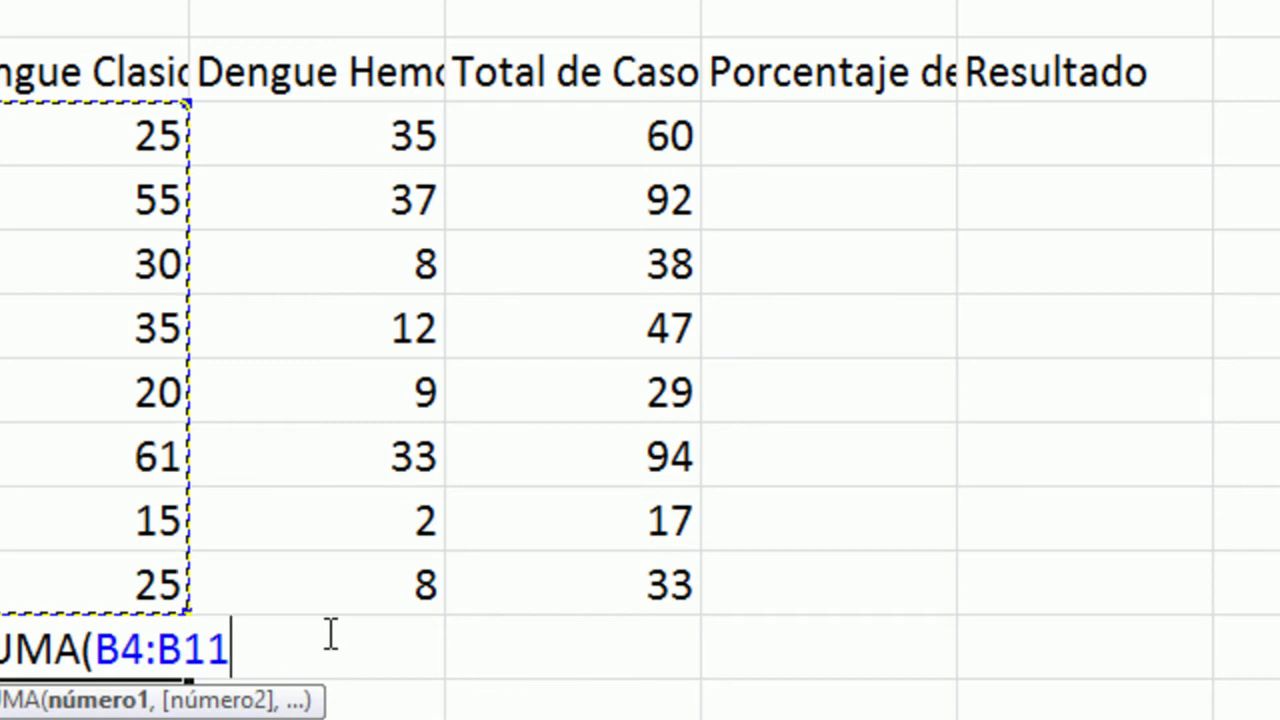
pyautogui.write(')')
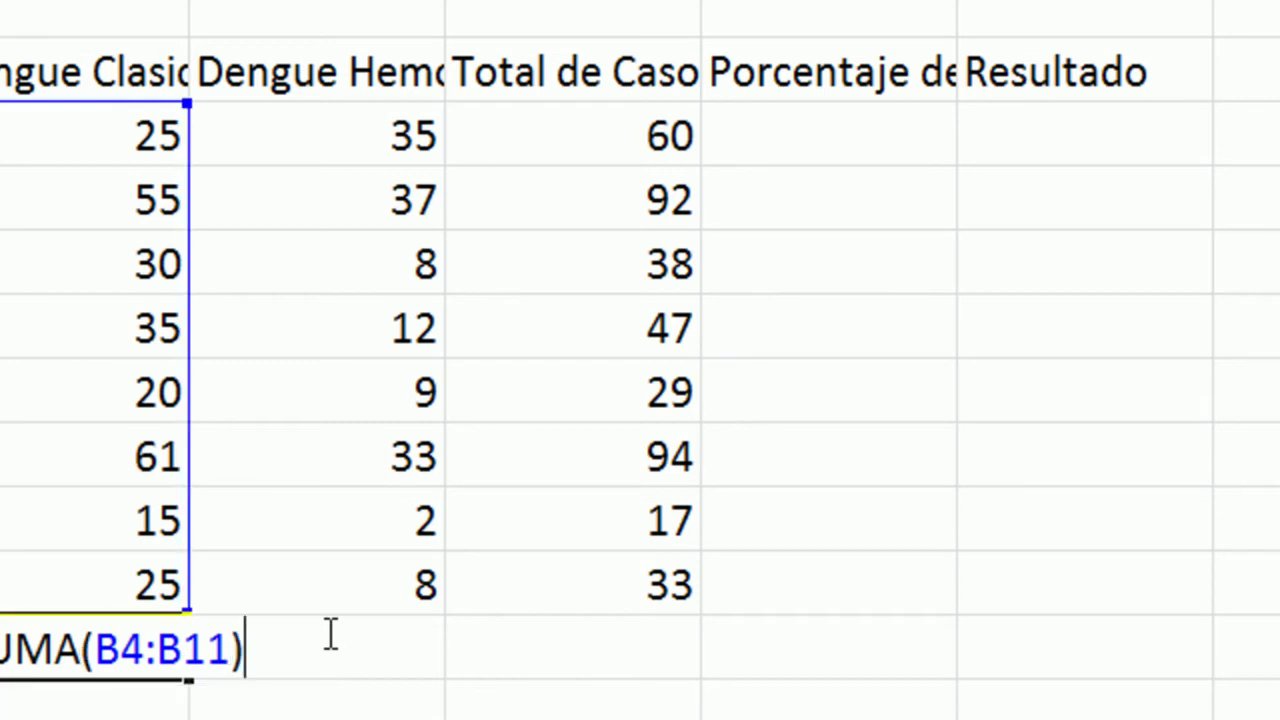
pyautogui.press('Return')
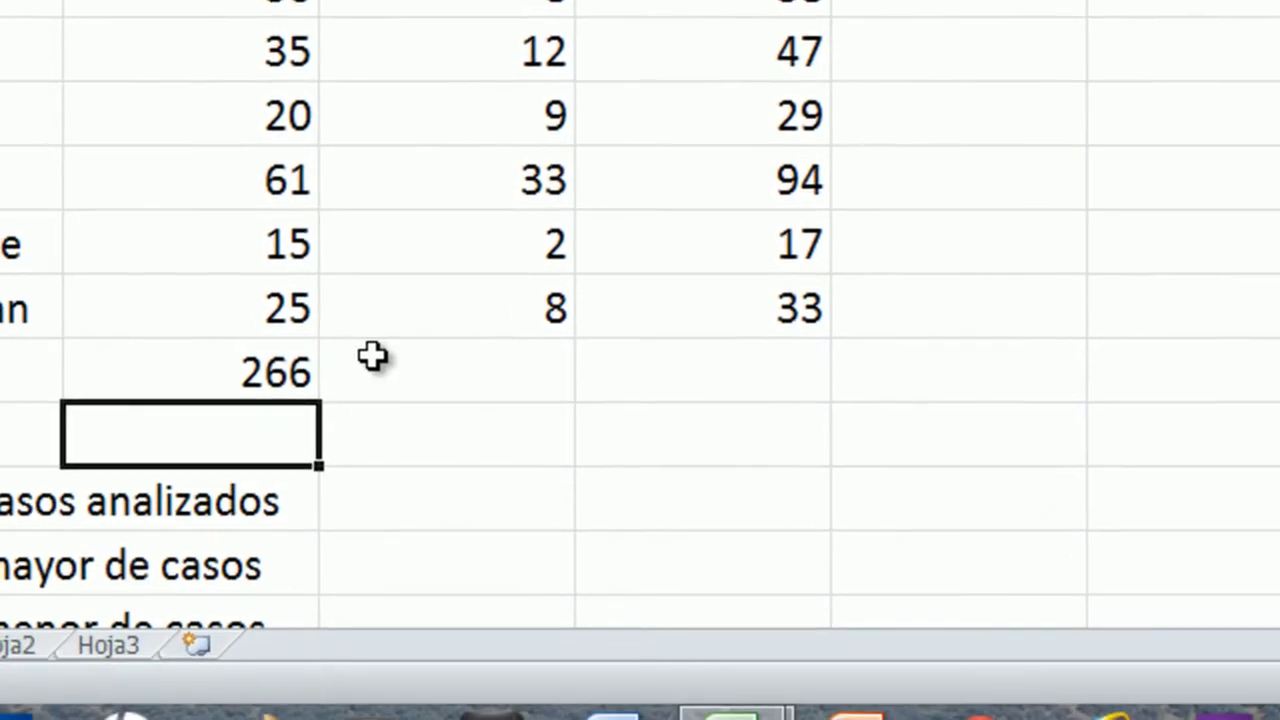
pyautogui.click(236, 367)
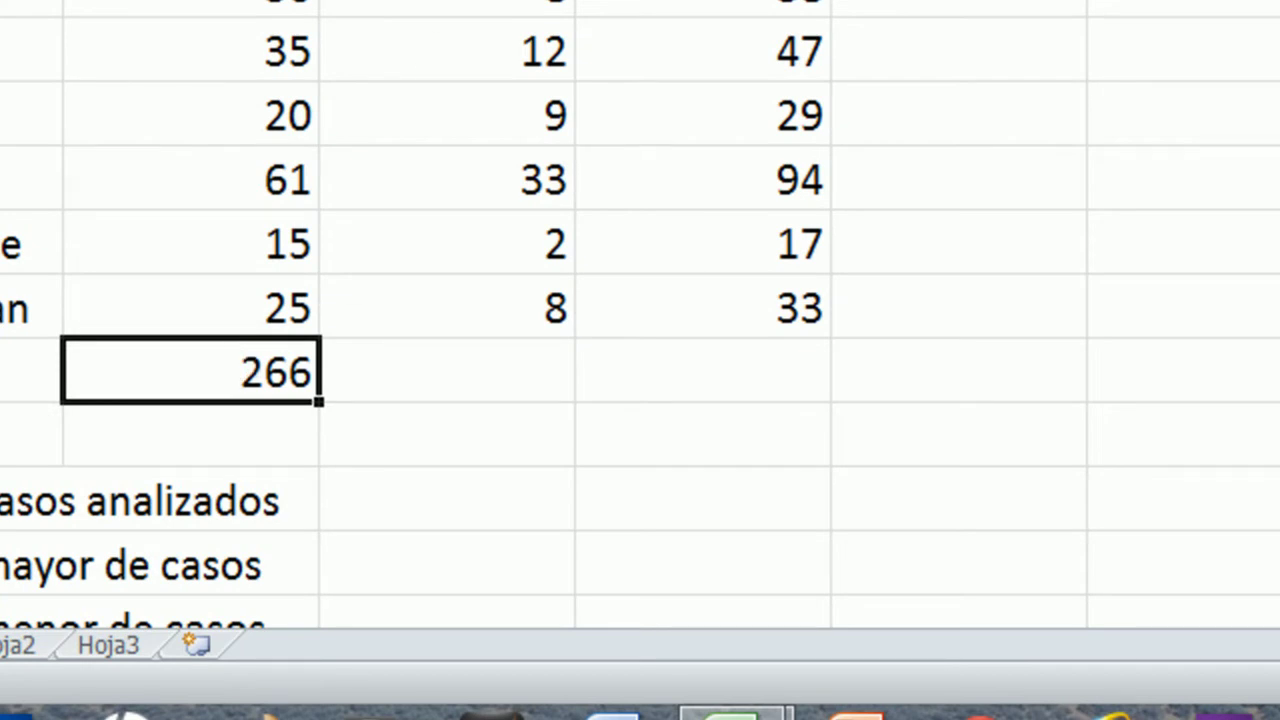
# Step: Enter =SUMA(C4:C11) in cell C12 to total the hemorrhagic dengue cases in the Totales row
pyautogui.click(510, 373)
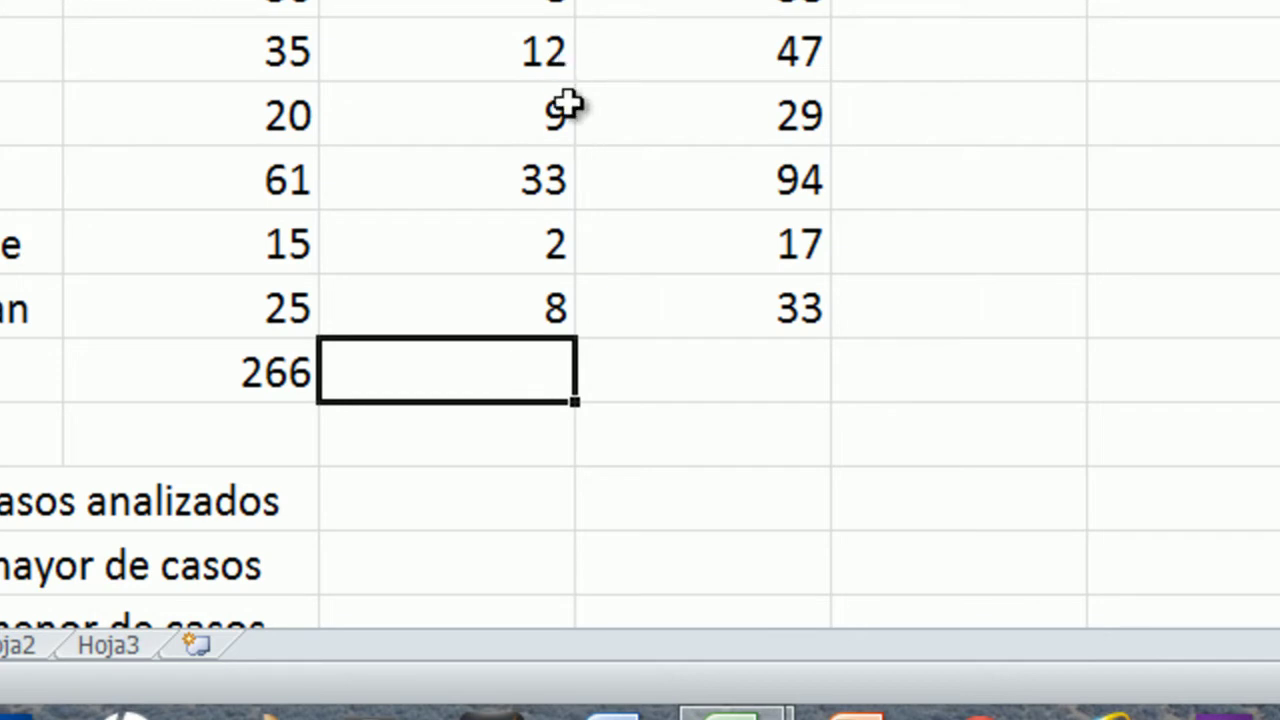
pyautogui.write('=SUMA')
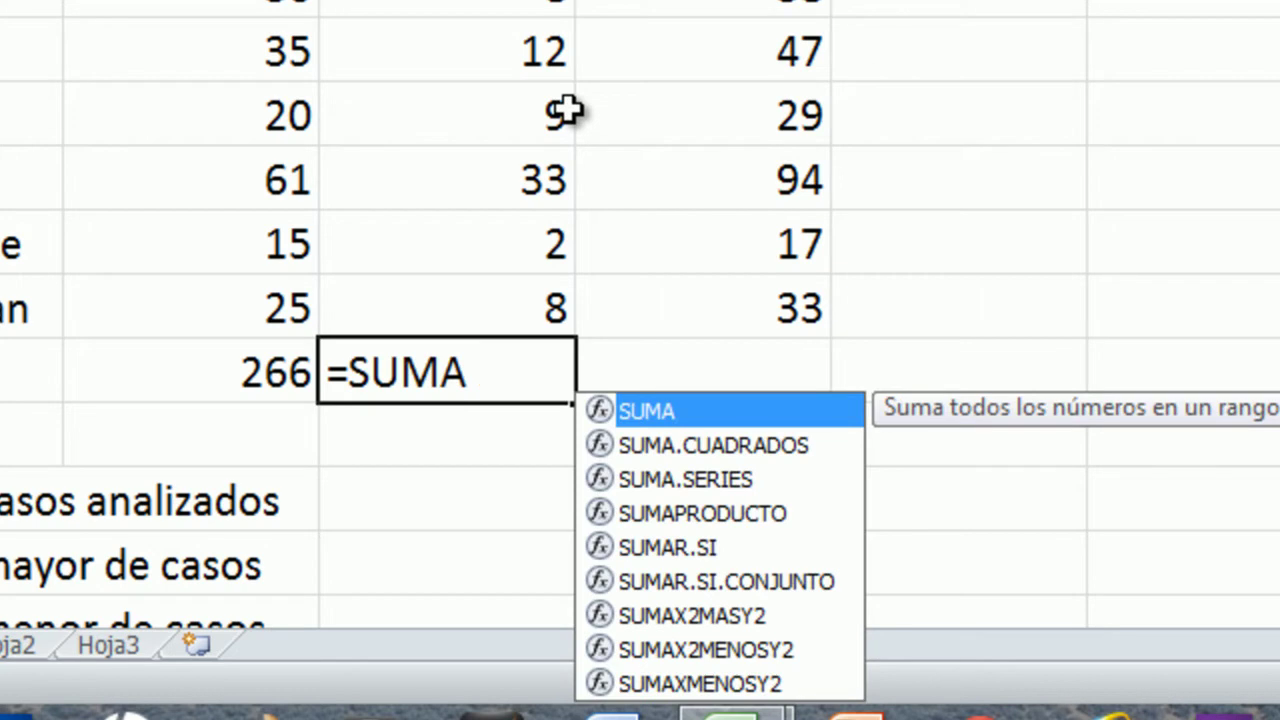
pyautogui.write('(')
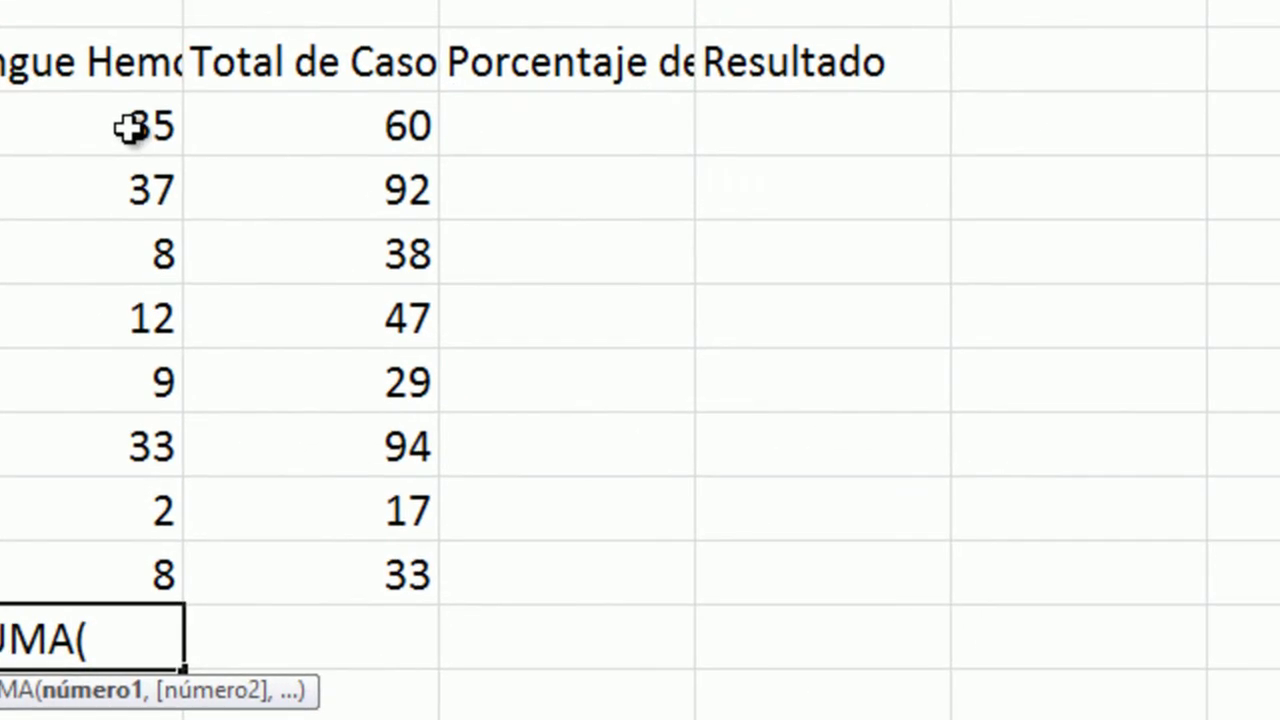
pyautogui.moveTo(516, 0); pyautogui.dragTo(523, 0)
pyautogui.moveTo(133, 221); pyautogui.dragTo(133, 590)
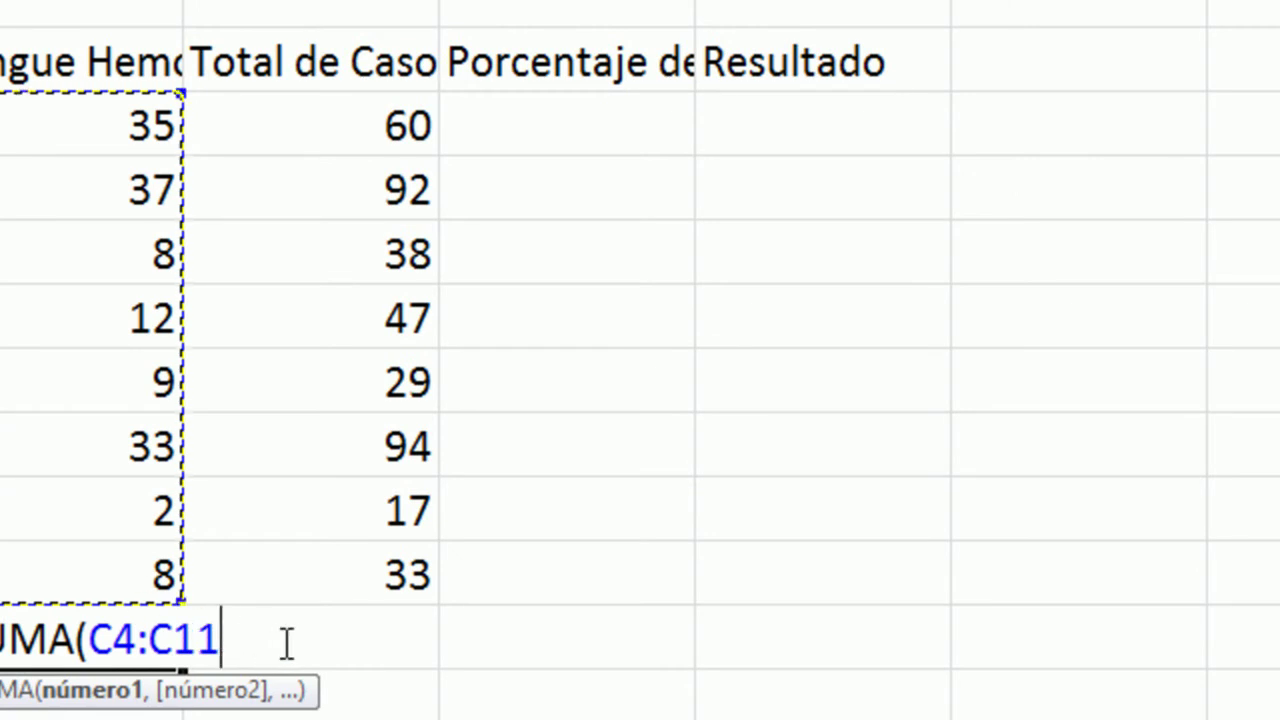
pyautogui.write(')')
pyautogui.press('Return')
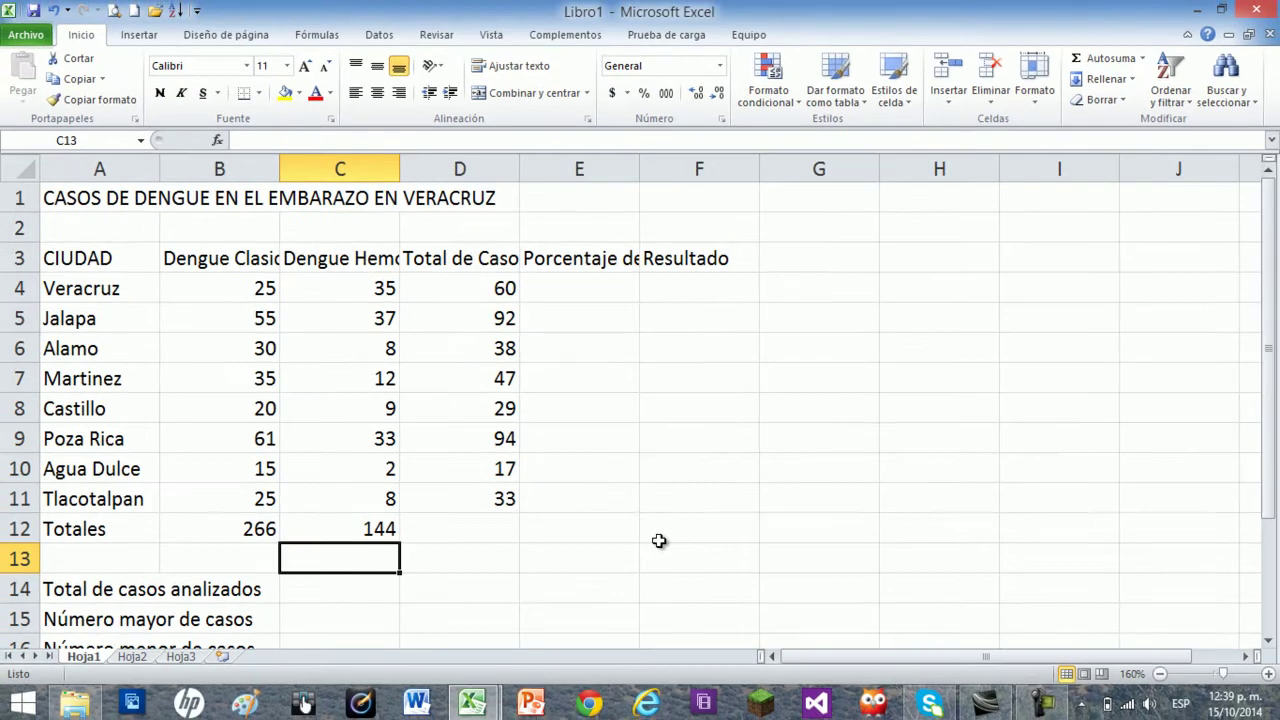
# Step: Enter =SUMA(D4:D11) in cell C14 for Total de casos analizados
pyautogui.scroll(-2, 549, 540)
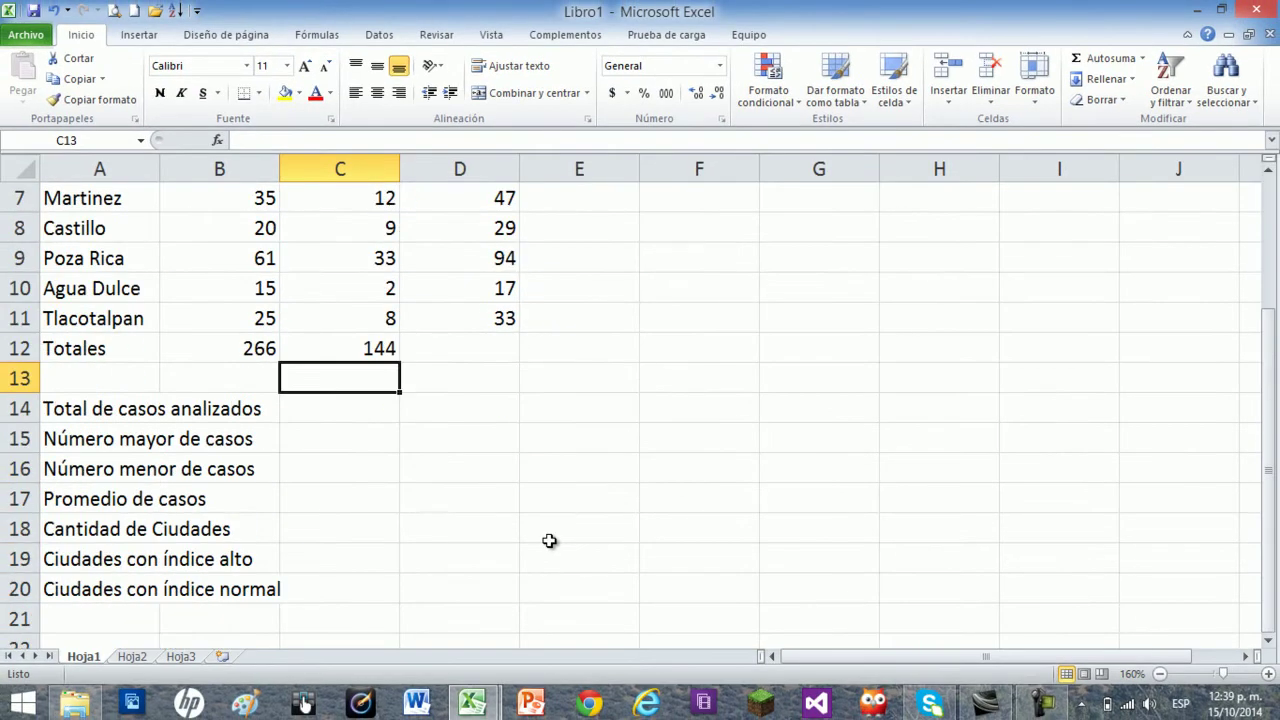
pyautogui.click(315, 415)
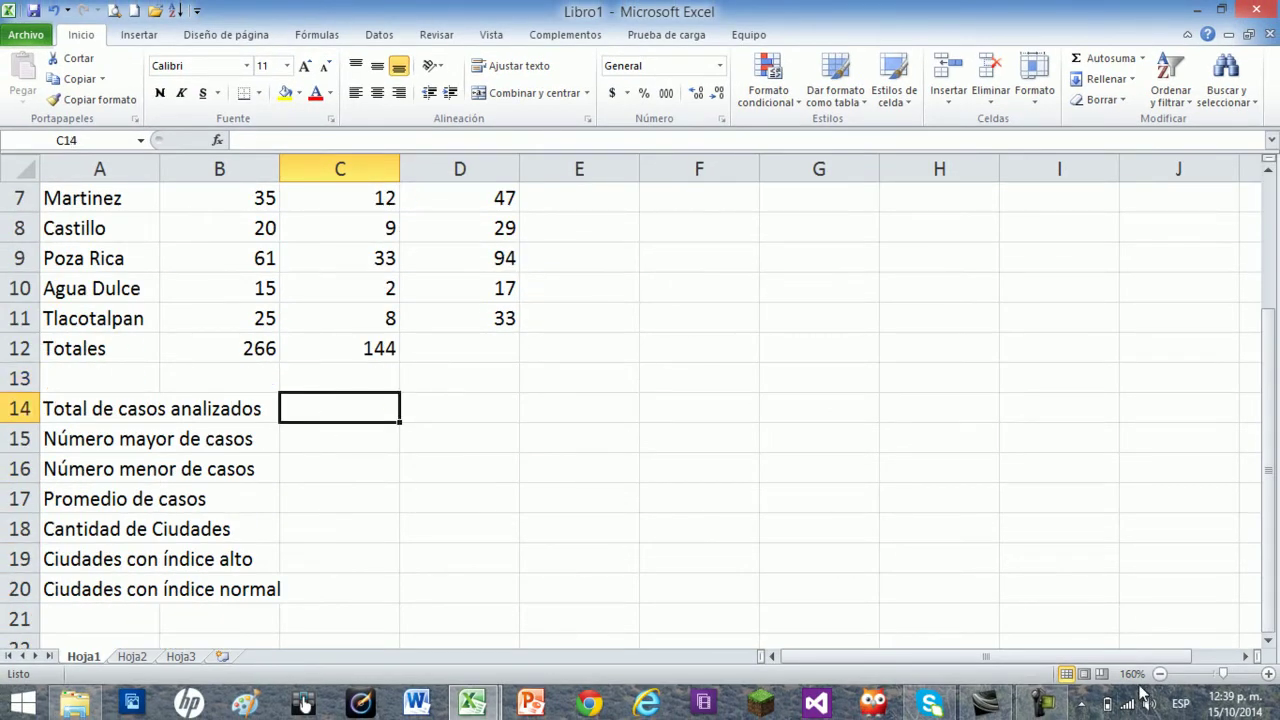
pyautogui.click(1160, 674)
pyautogui.click(1160, 674)
pyautogui.scroll(1, 1100, 594)
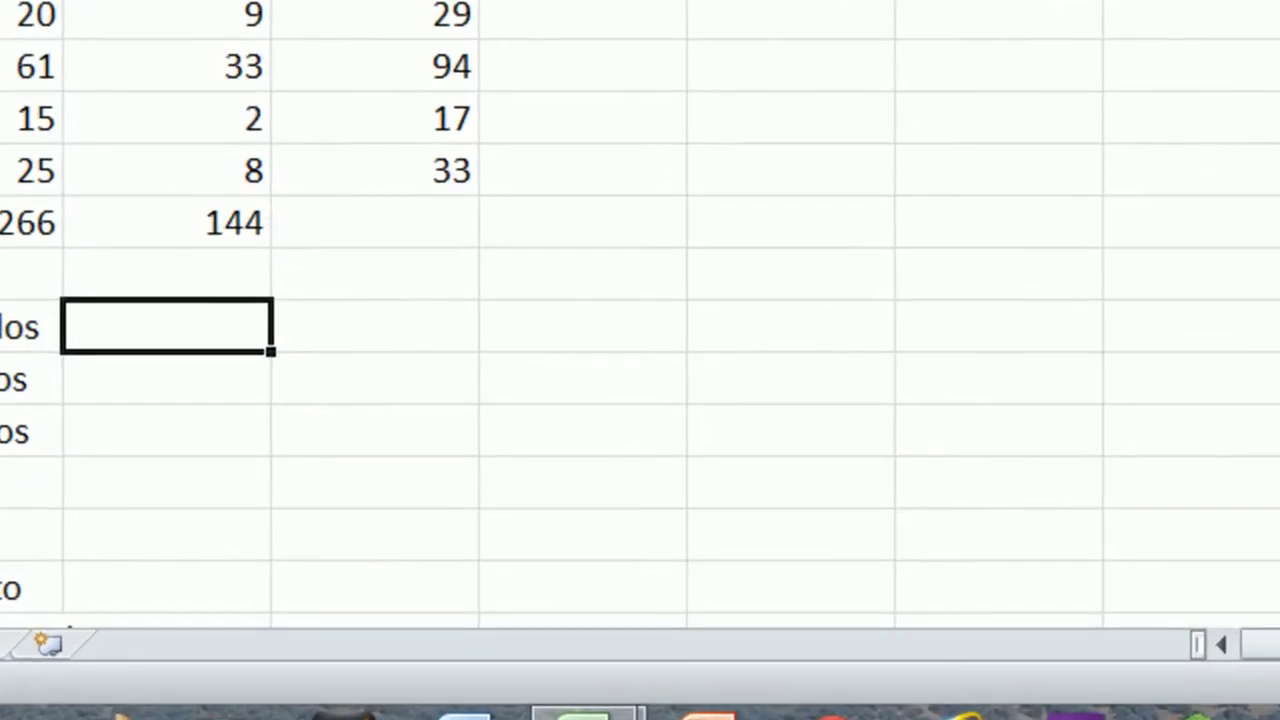
pyautogui.write('=SUMA')
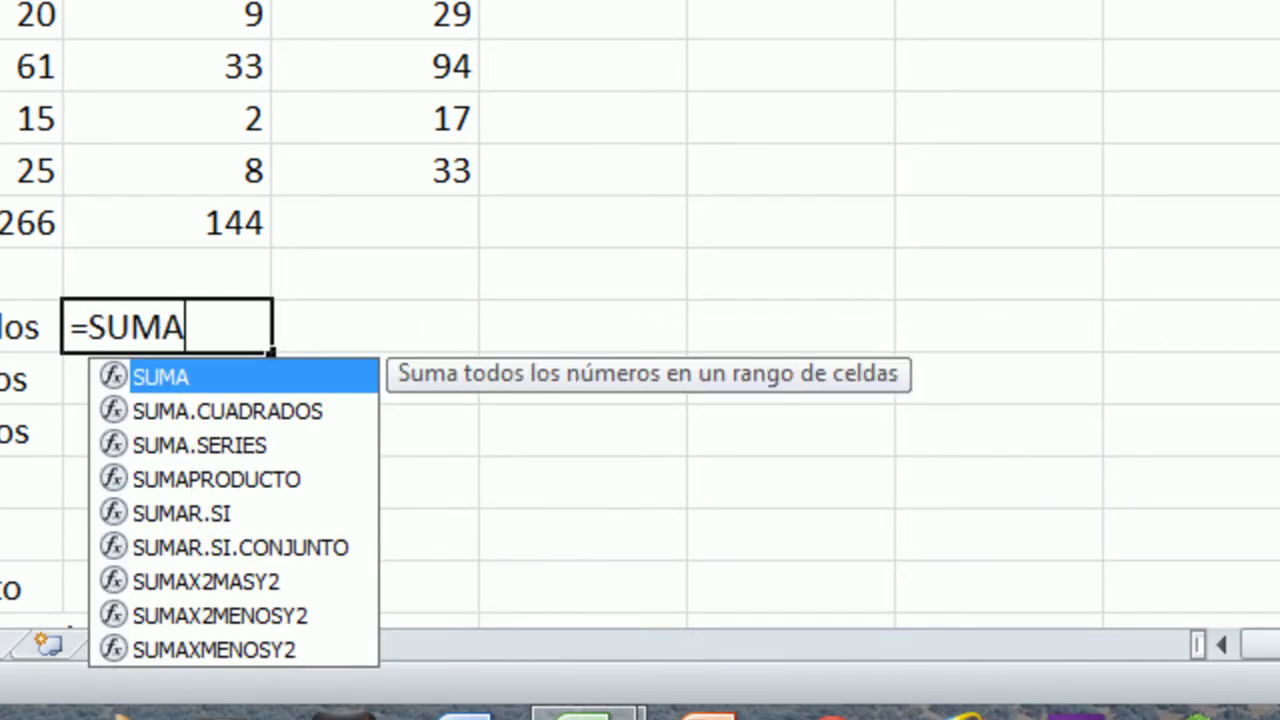
pyautogui.write('(')
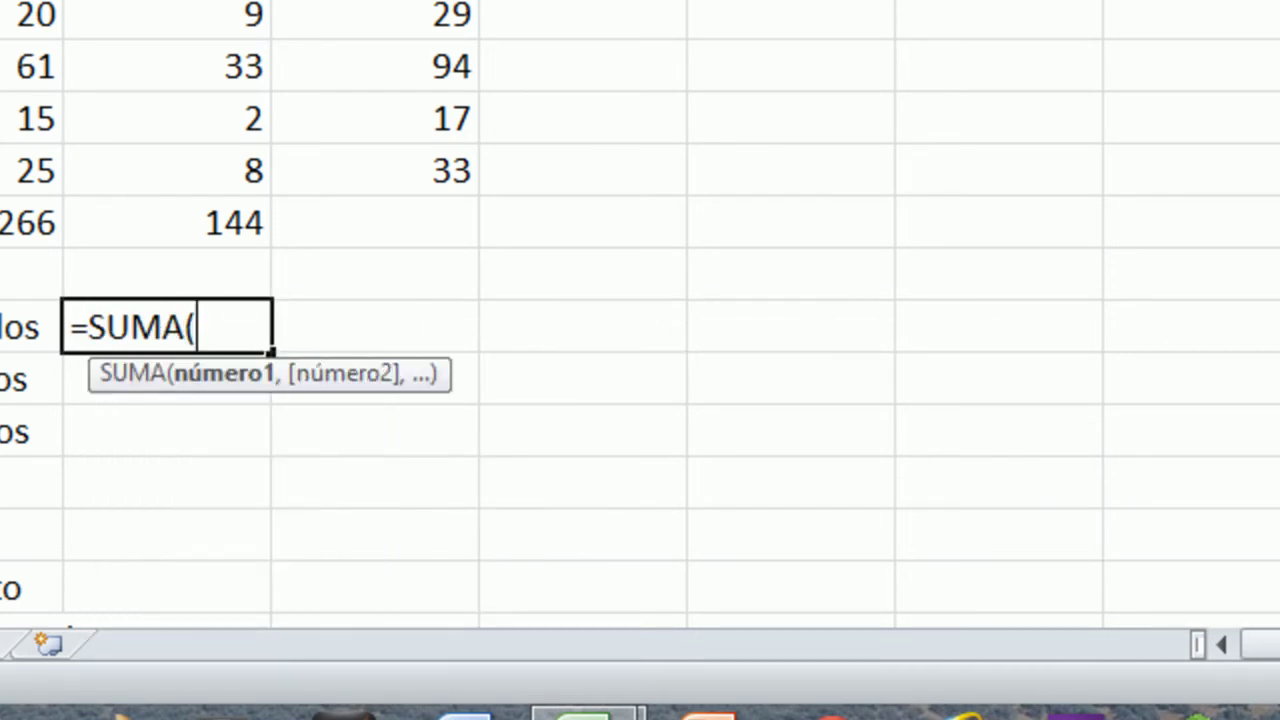
pyautogui.moveTo(446, 0); pyautogui.dragTo(448, 172)
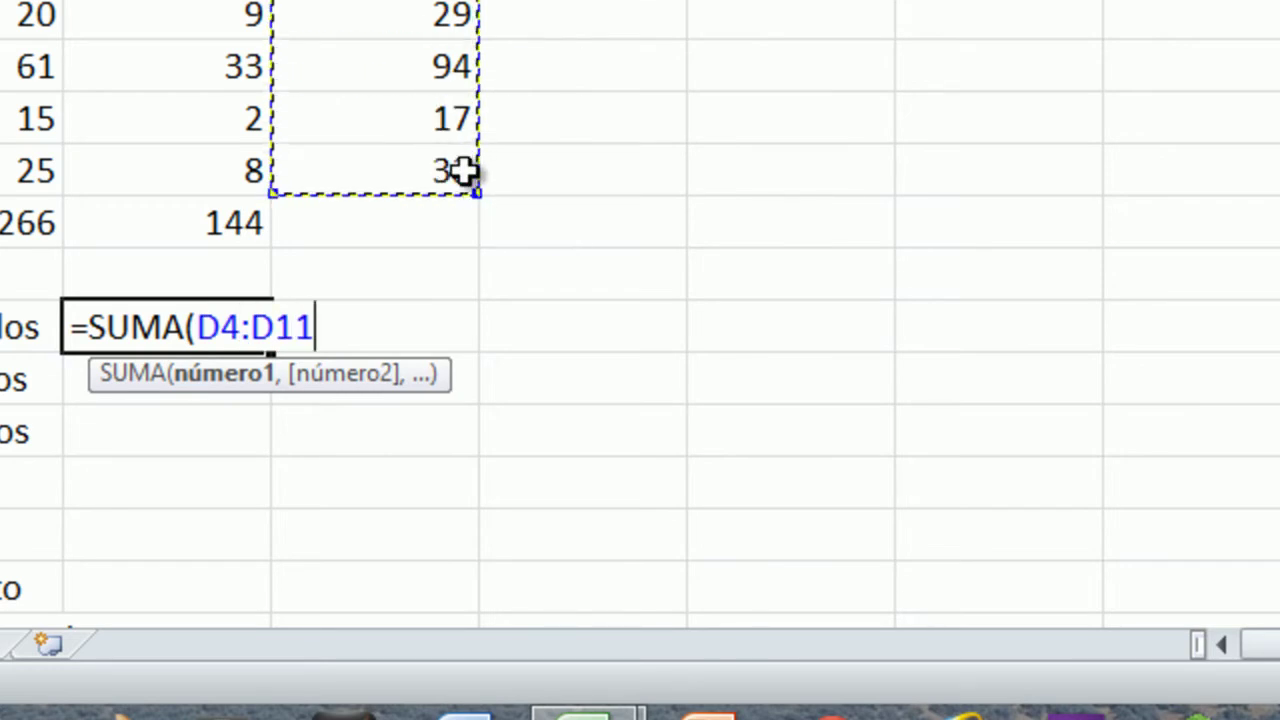
pyautogui.write(')')
pyautogui.press('Return')
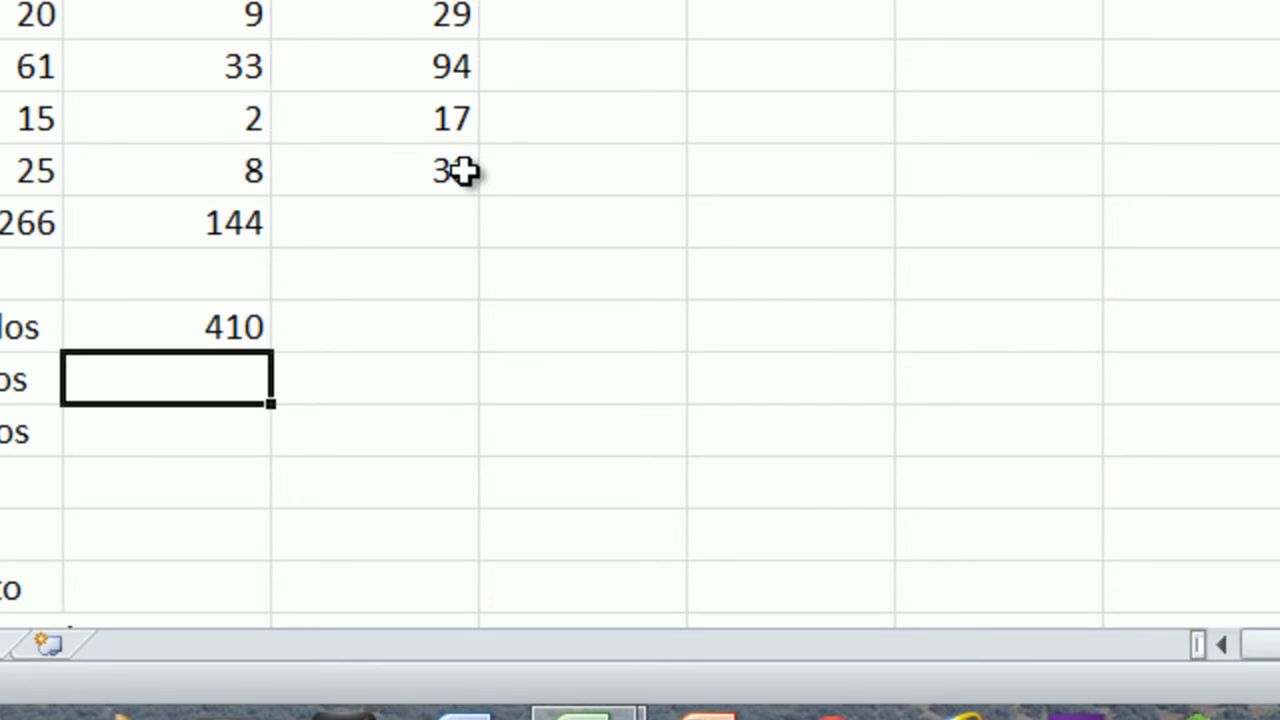
pyautogui.click(232, 325)
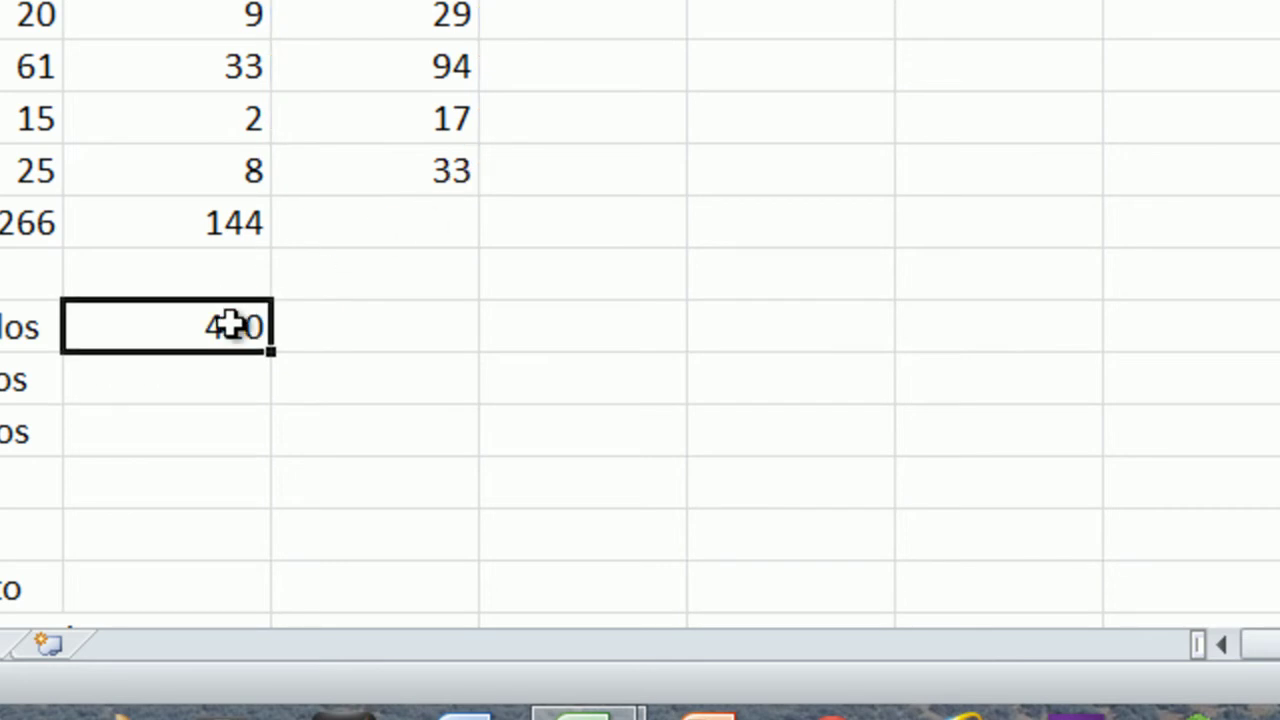
# Step: Enter =MAX(D4:D11) in cell C15 for Número mayor de casos
pyautogui.click(148, 392)
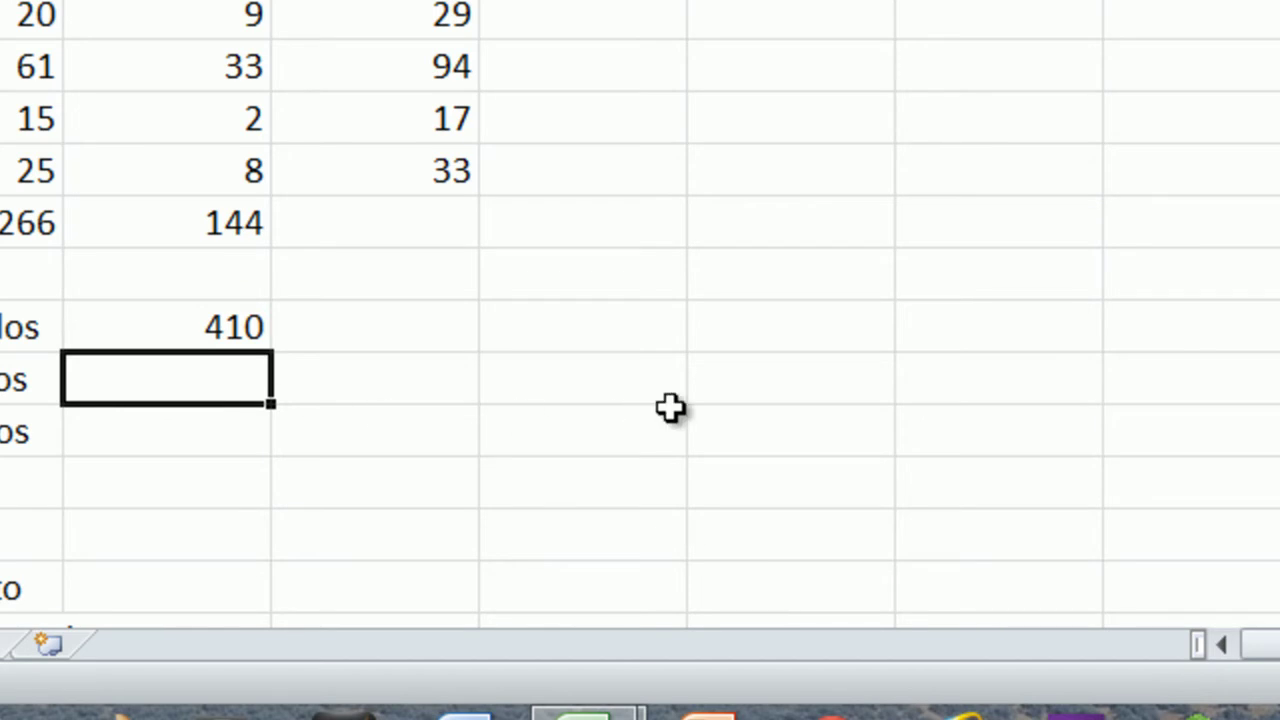
pyautogui.write('=MAX')
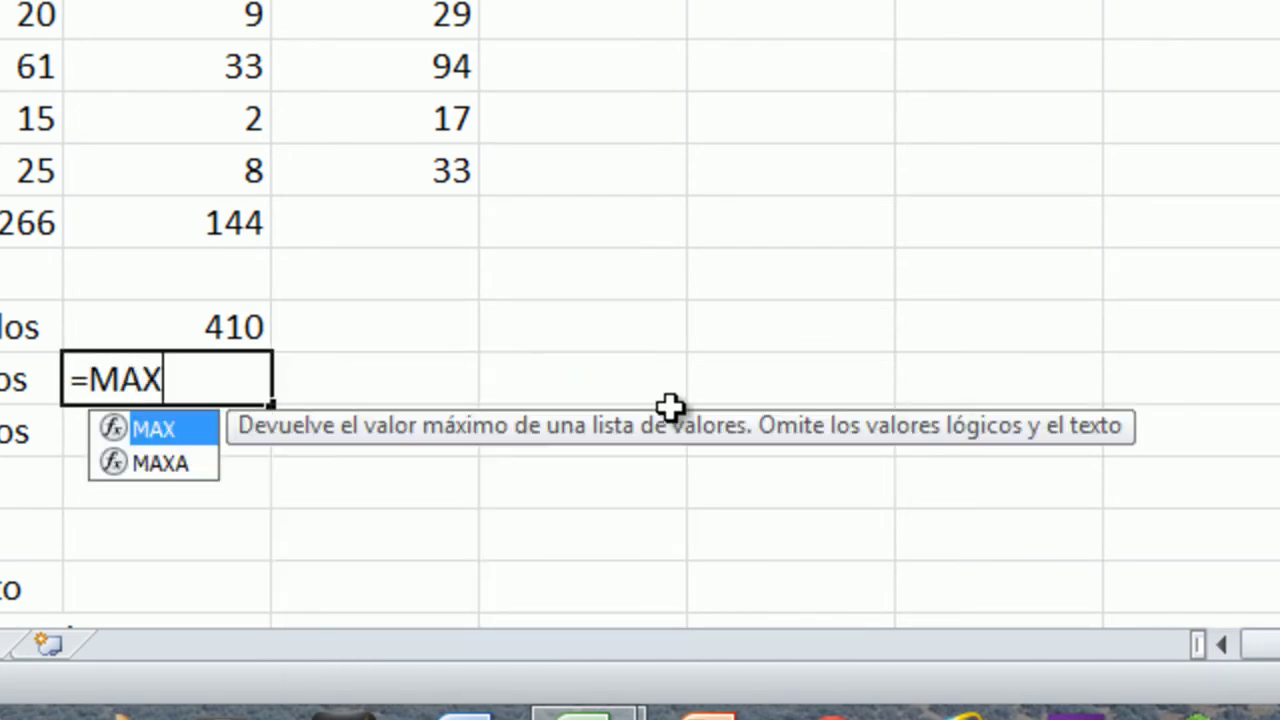
pyautogui.write('(')
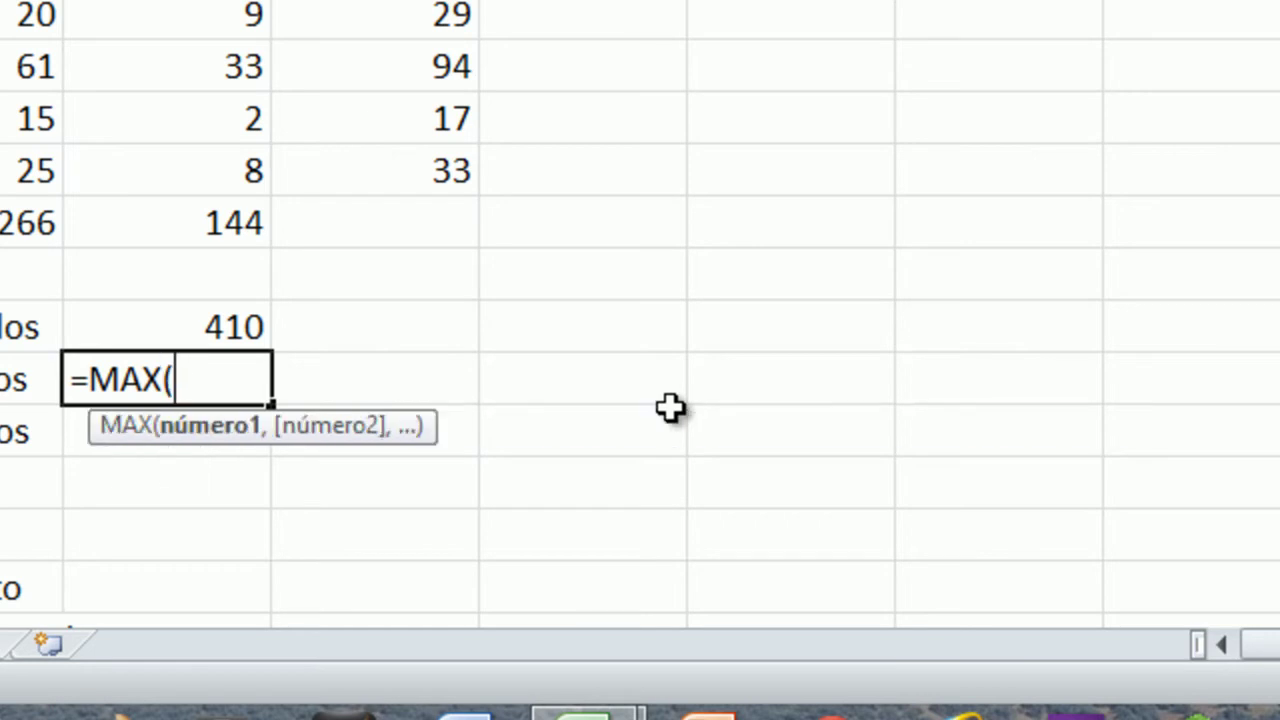
pyautogui.moveTo(452, 2); pyautogui.dragTo(450, 164)
pyautogui.write(')')
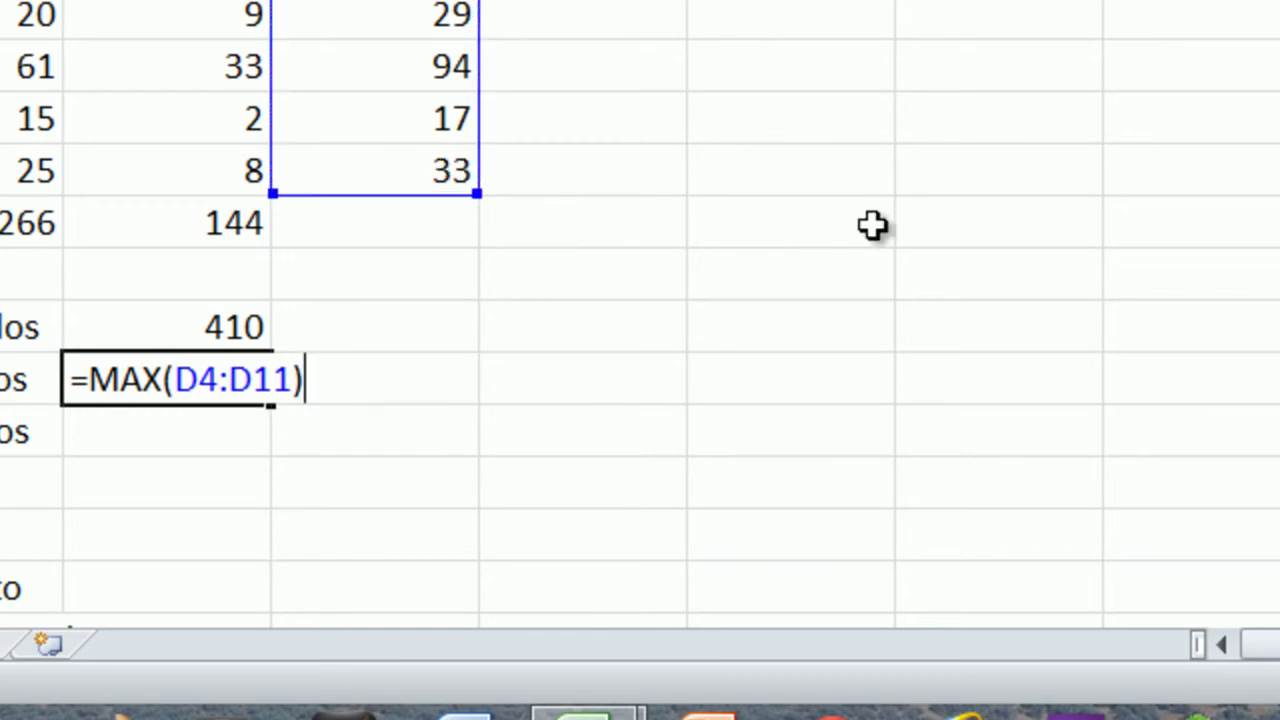
pyautogui.press('Return')
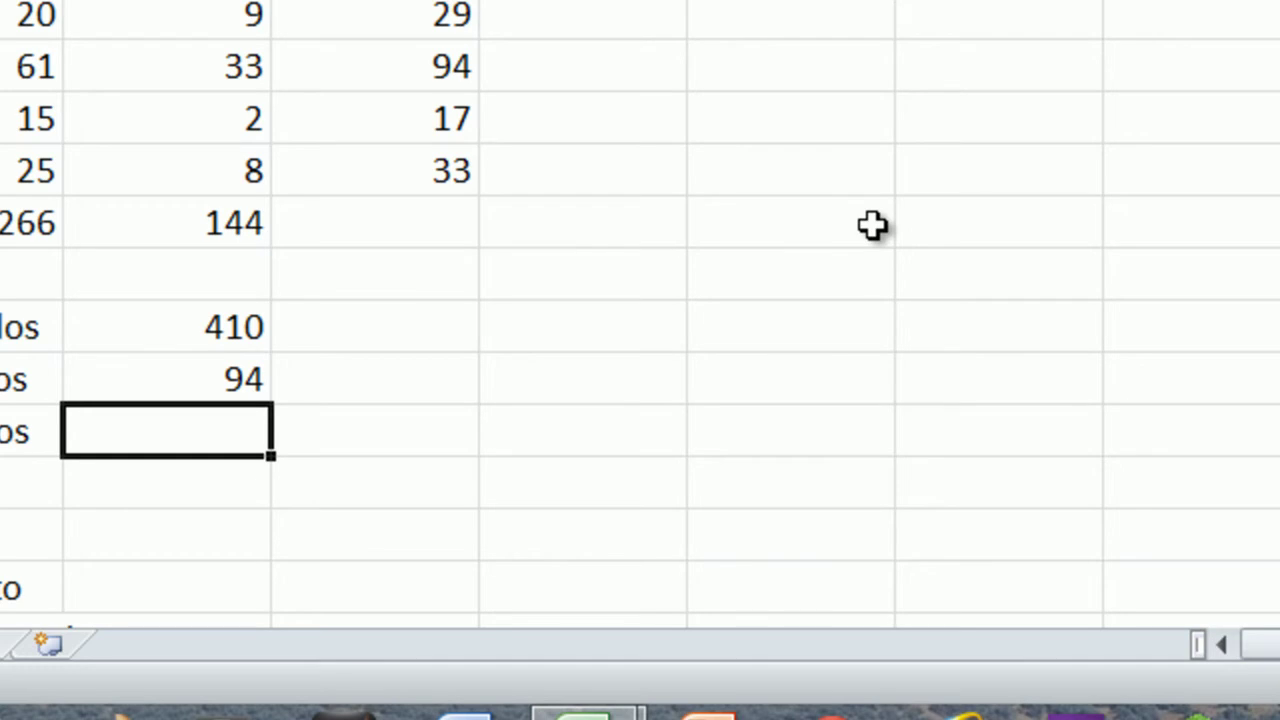
# Step: Enter =MIN(D4:D11) in cell C16 for Número menor de casos
pyautogui.write('=MIN')
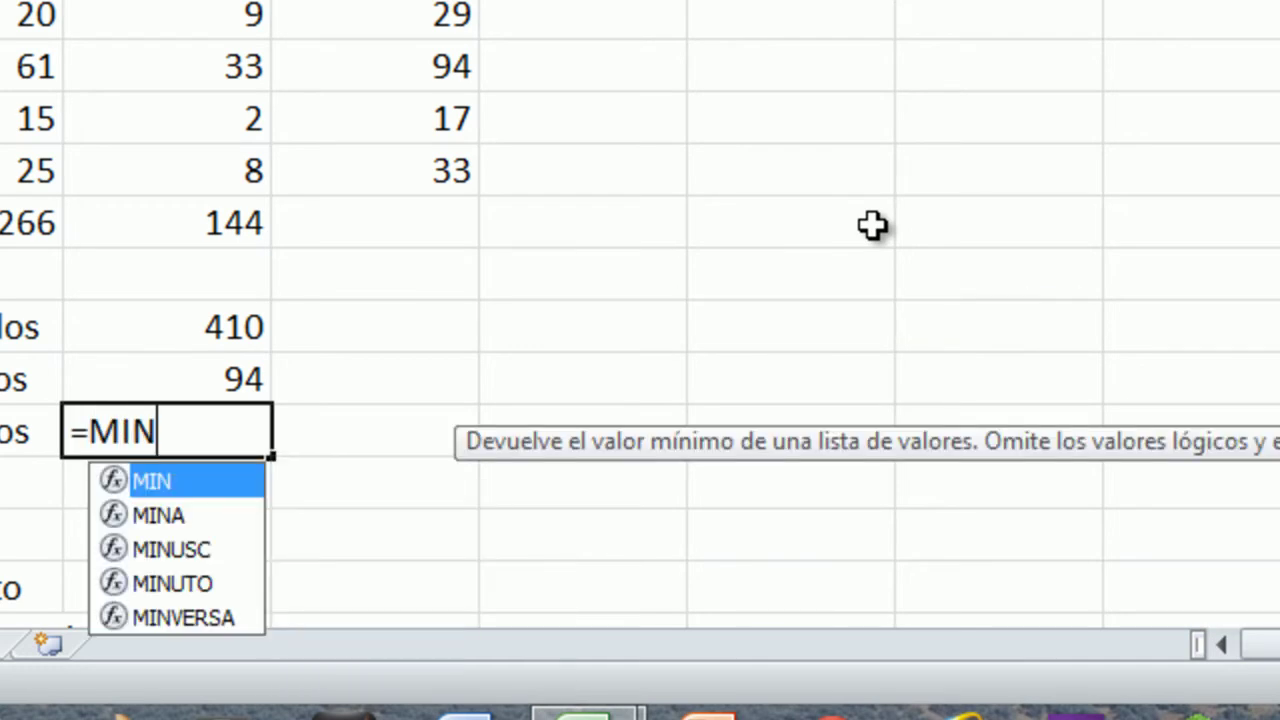
pyautogui.write('(')
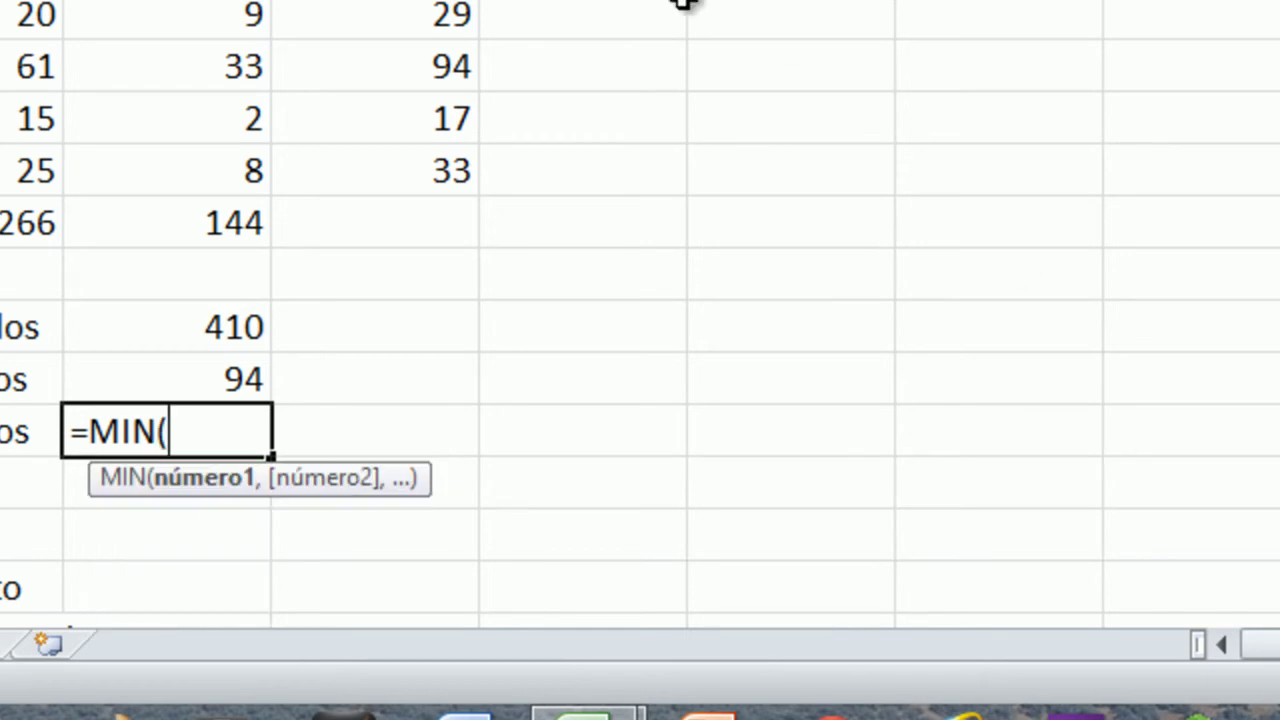
pyautogui.moveTo(452, 0); pyautogui.dragTo(451, 152)
pyautogui.write(')')
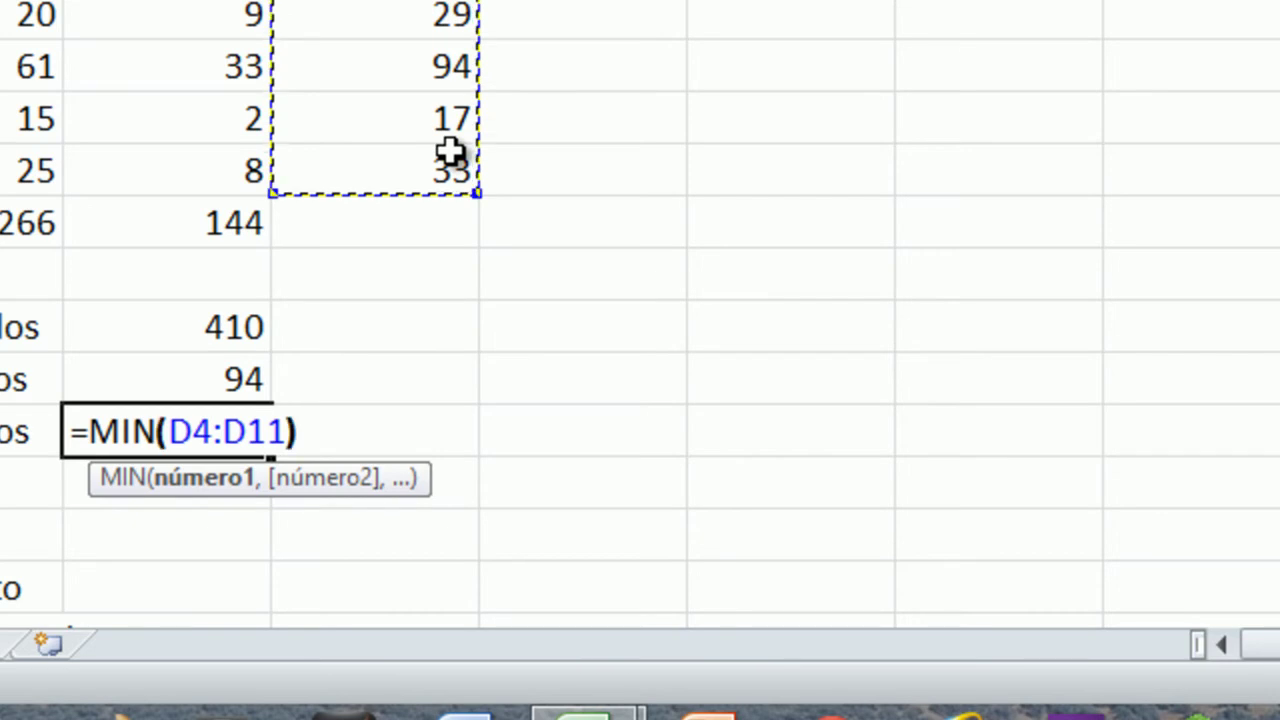
pyautogui.press('Return')
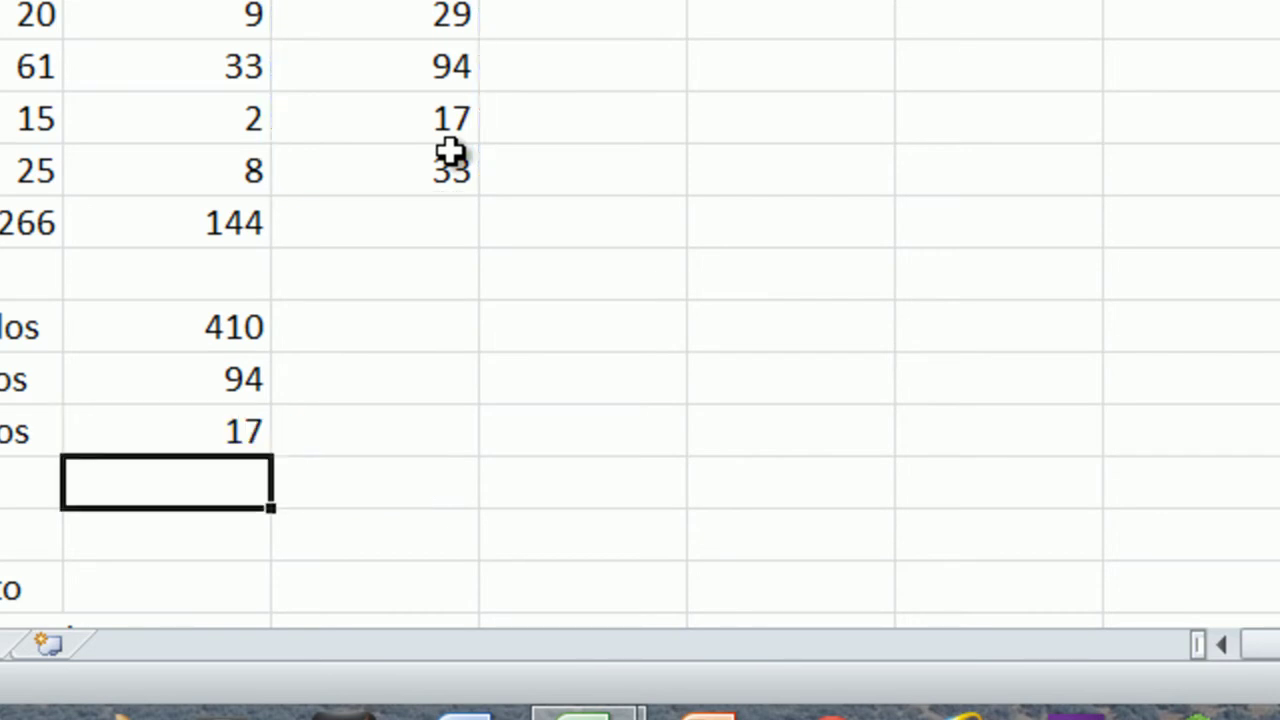
# Step: Enter =PROMEDIO(D4:D11) in cell C17 for Promedio de casos
pyautogui.write('=PR')
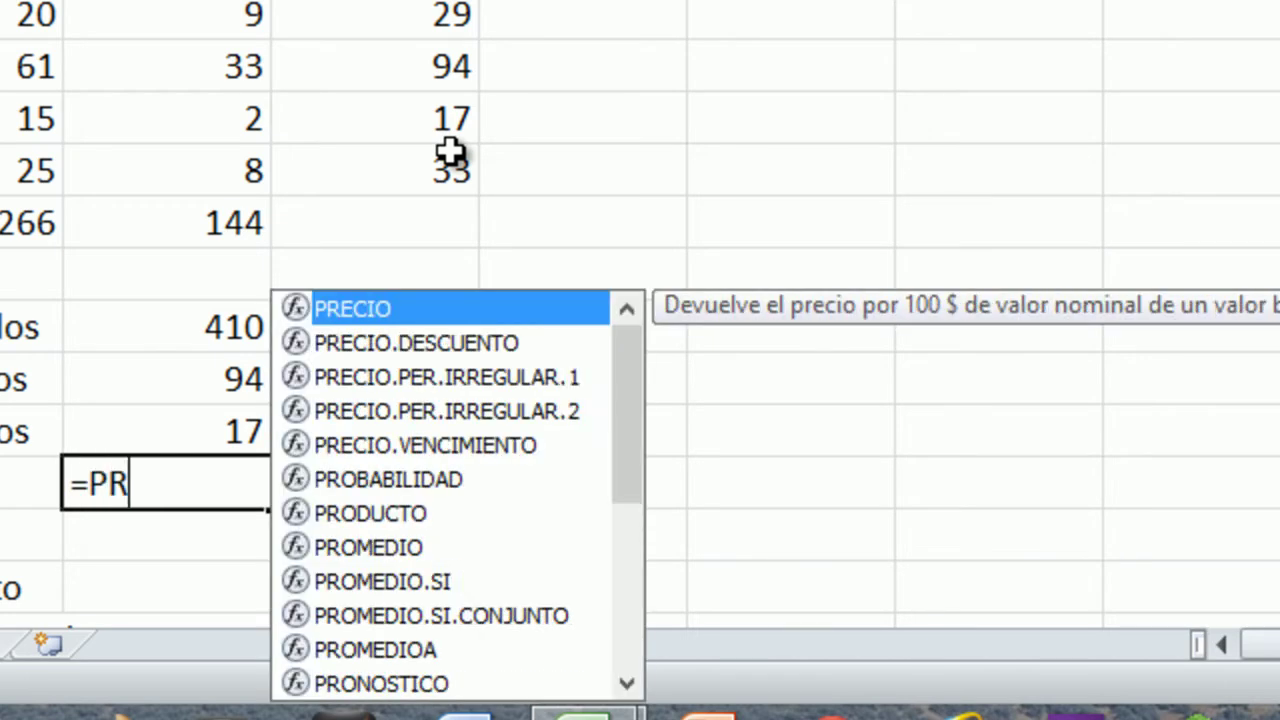
pyautogui.write('OMEDIO')
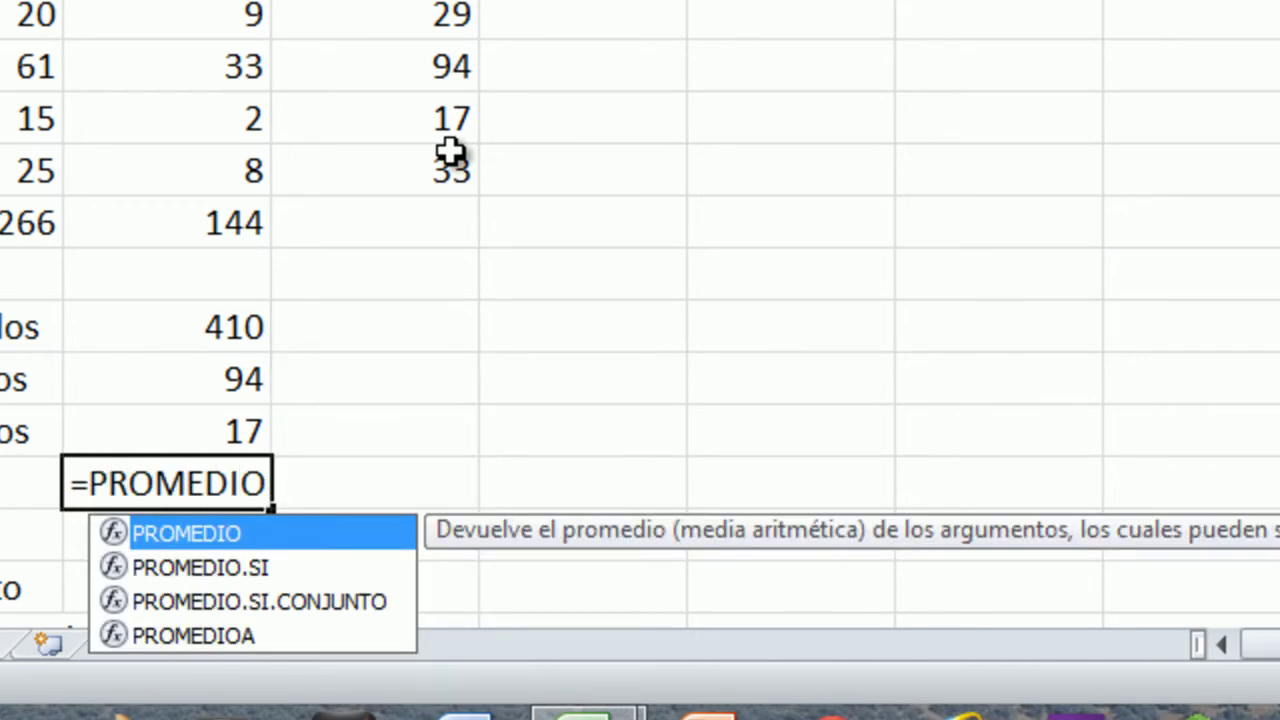
pyautogui.write('(')
pyautogui.moveTo(445, 2); pyautogui.dragTo(449, 171)
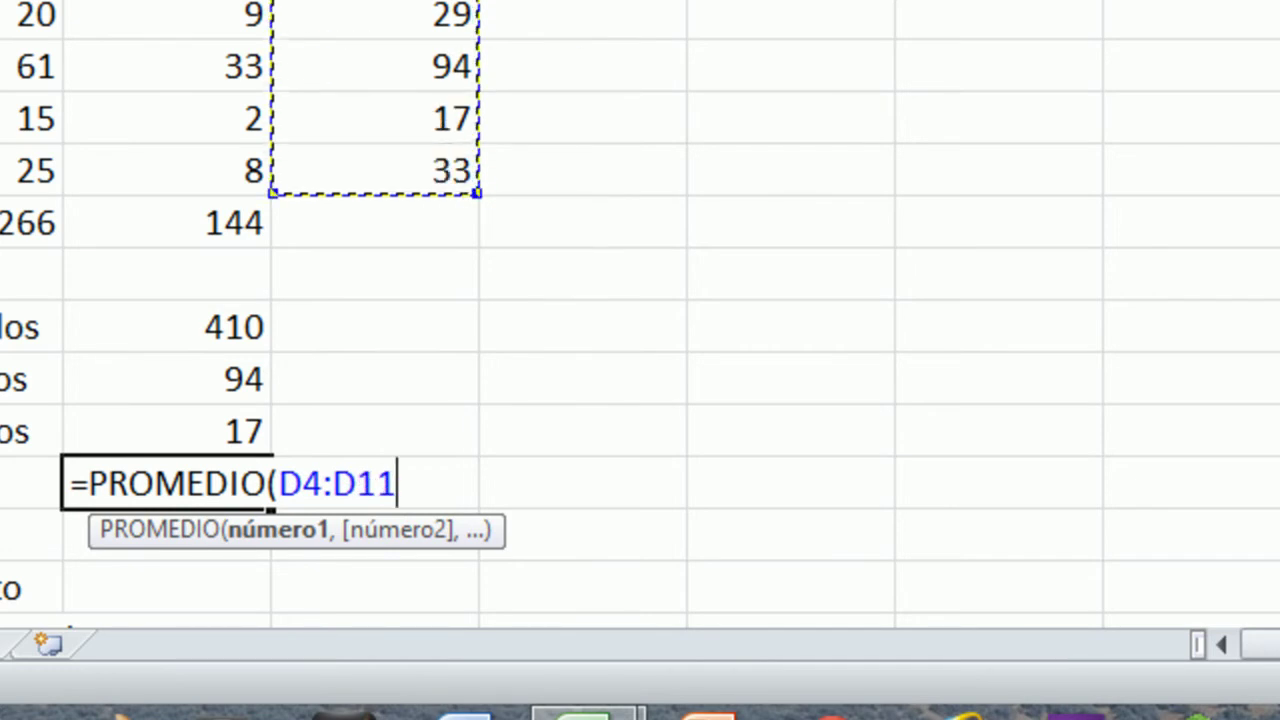
pyautogui.write(')')
pyautogui.press('Return')
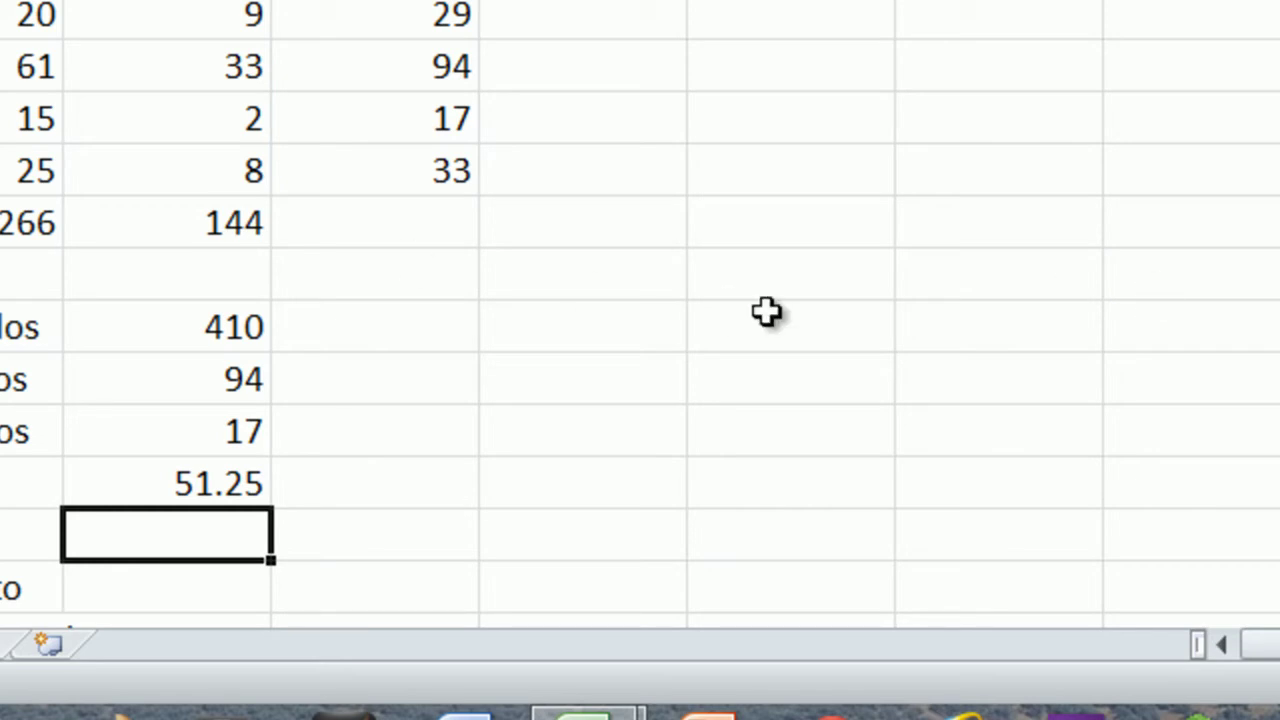
# Step: Enter =CONTARA(A4:A11) in cell C18 for Cantidad de Ciudades
pyautogui.write('=C')
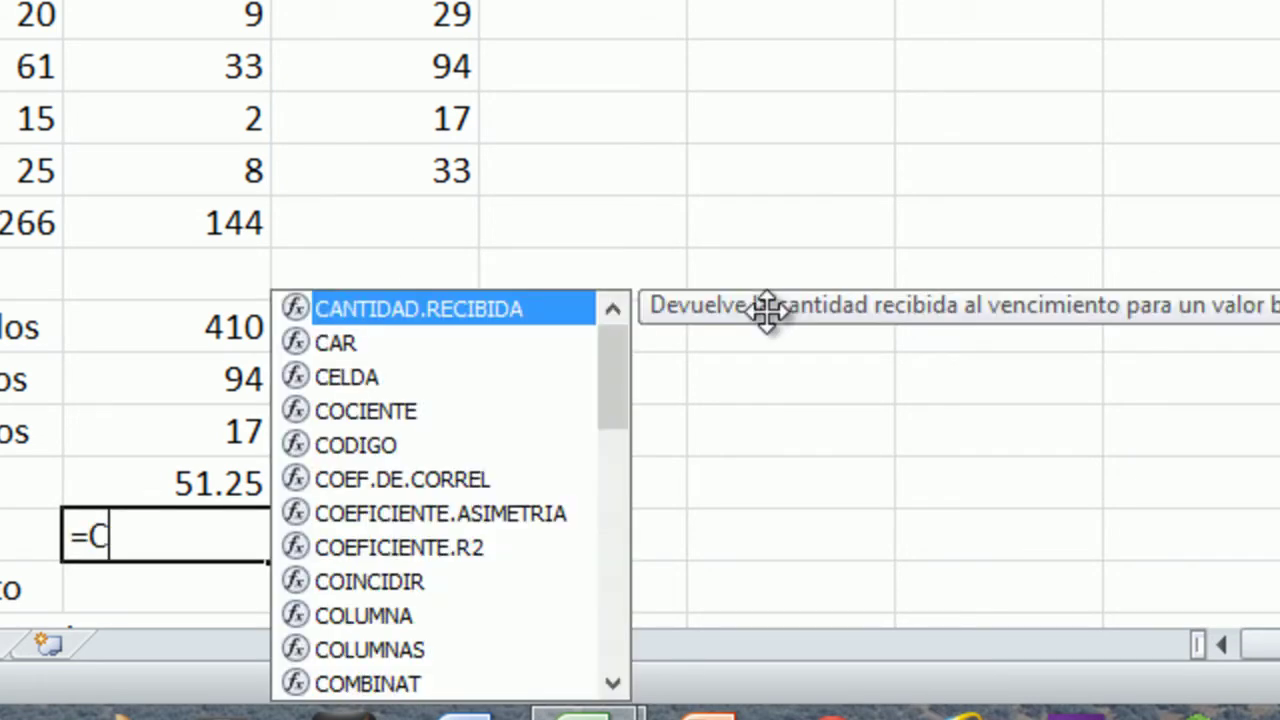
pyautogui.write('ONTARA')
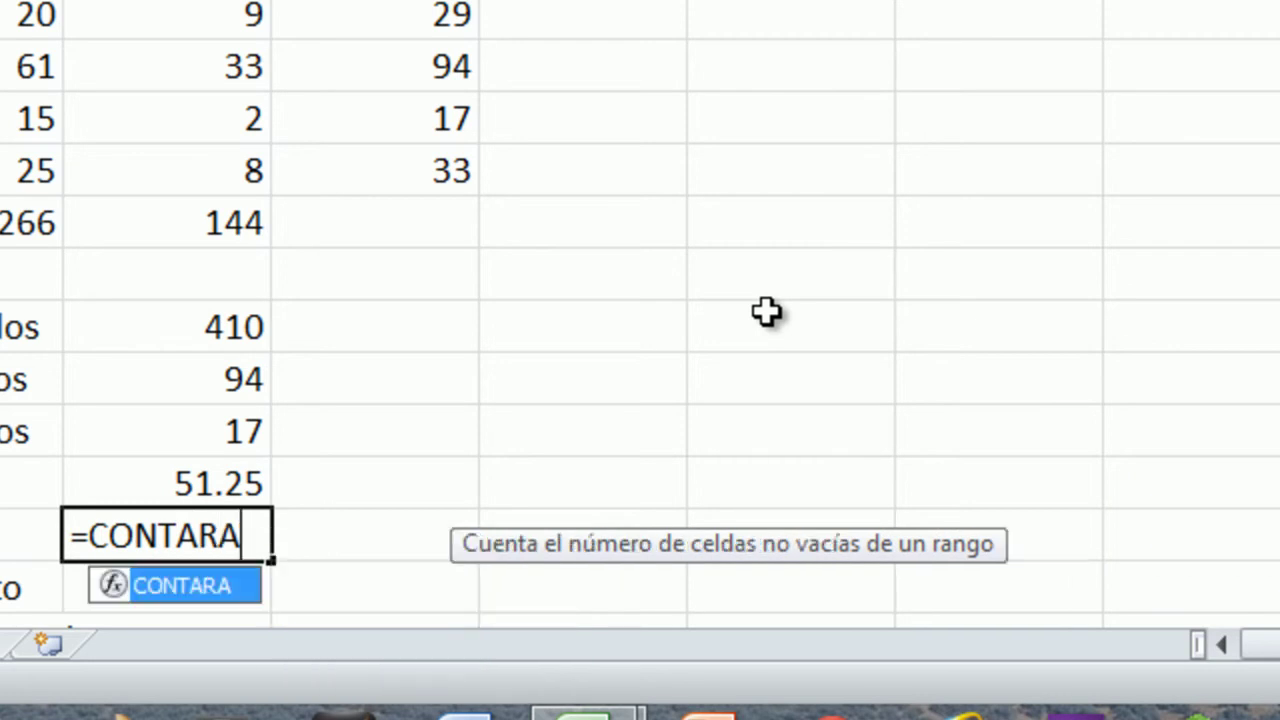
pyautogui.write('(')
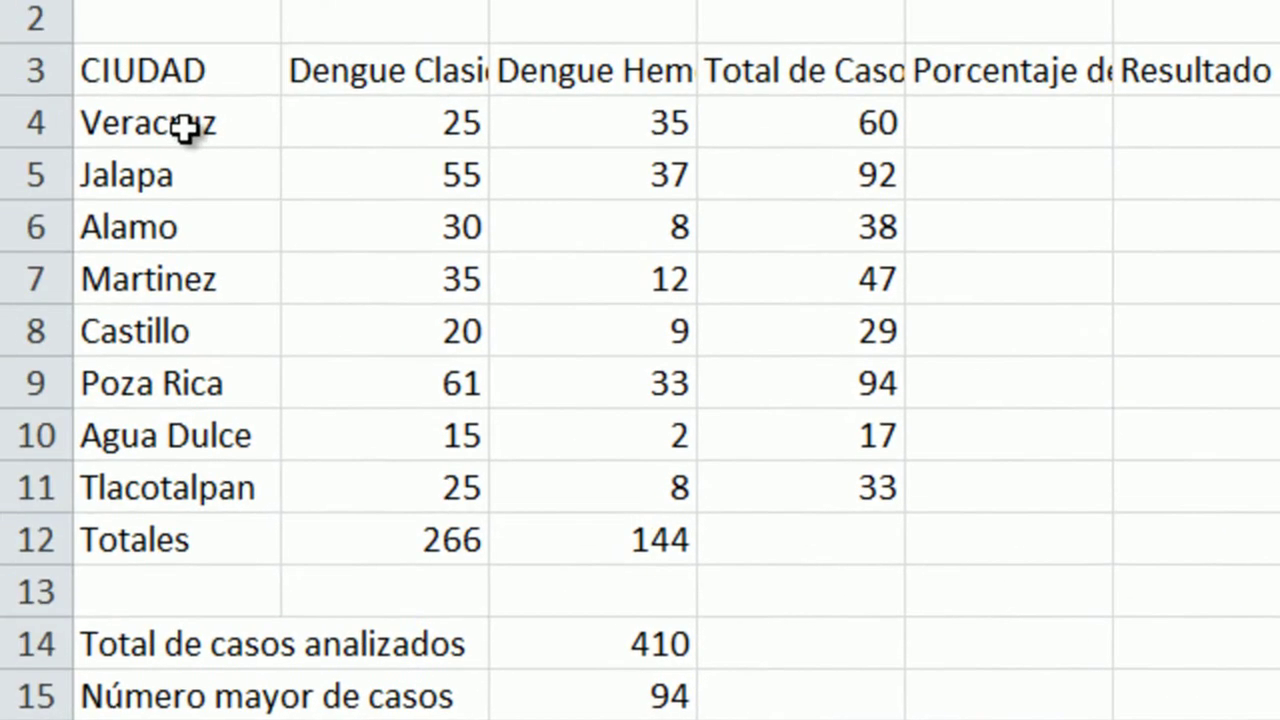
pyautogui.moveTo(190, 124); pyautogui.dragTo(134, 482)
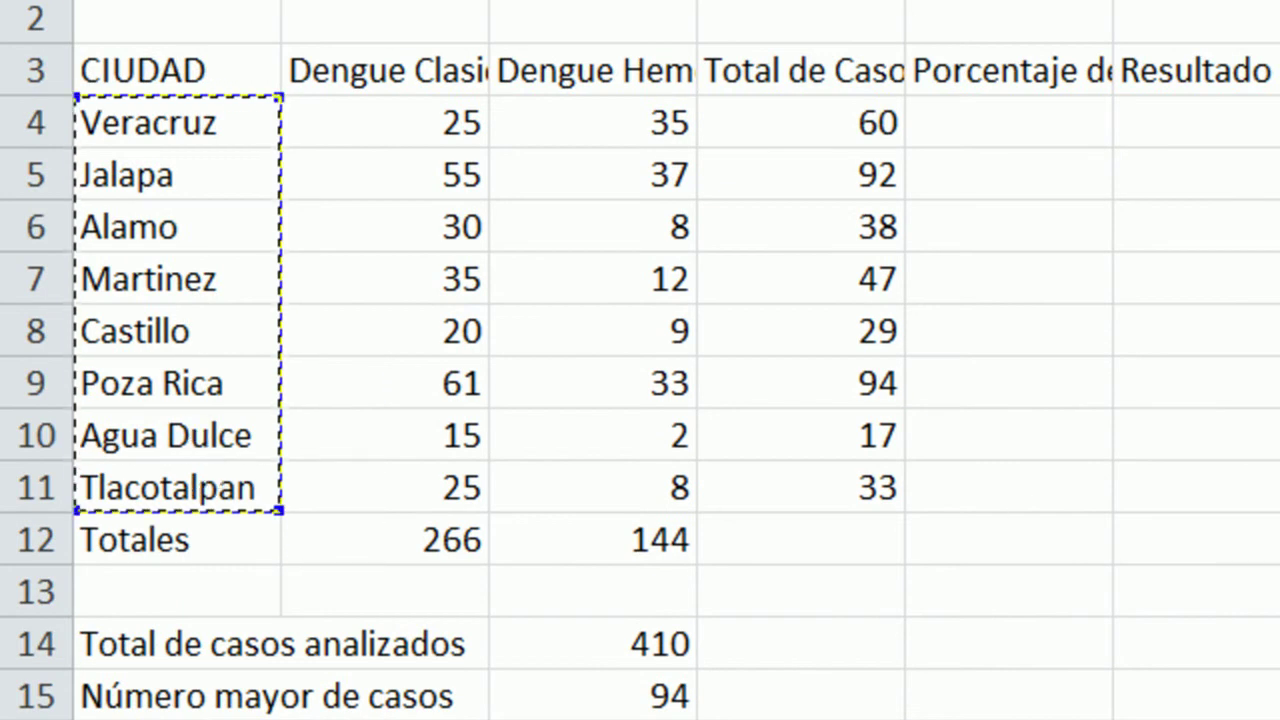
pyautogui.write(')')
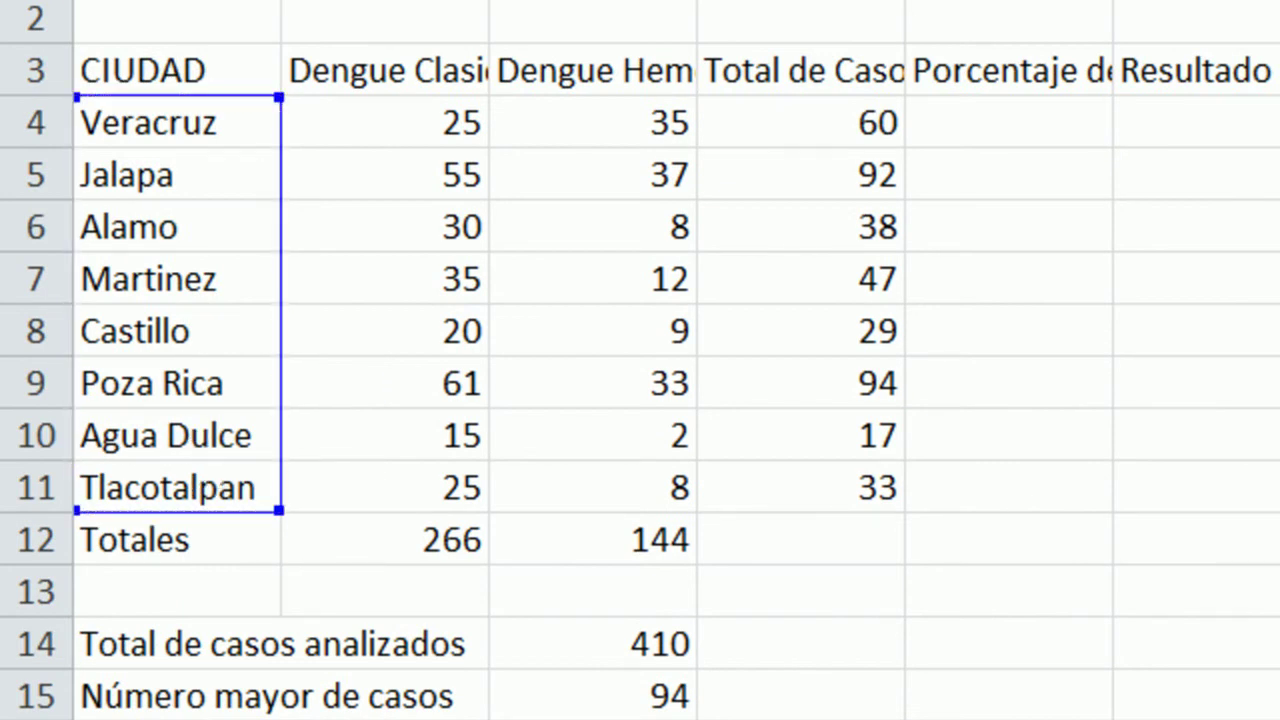
pyautogui.press('Return')
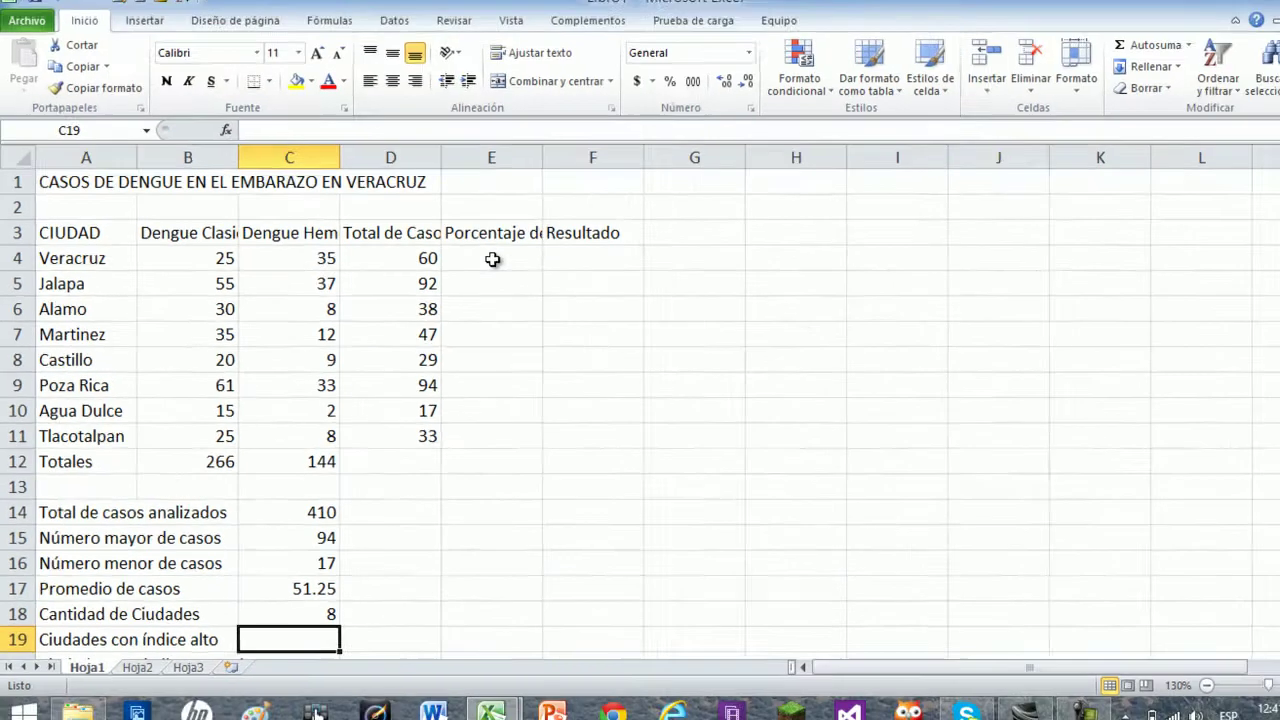
# Step: Enter =D4/$C$14 in cell E4, with an absolute reference to the total, for Veracruz's percentage of cases
pyautogui.click(493, 259)
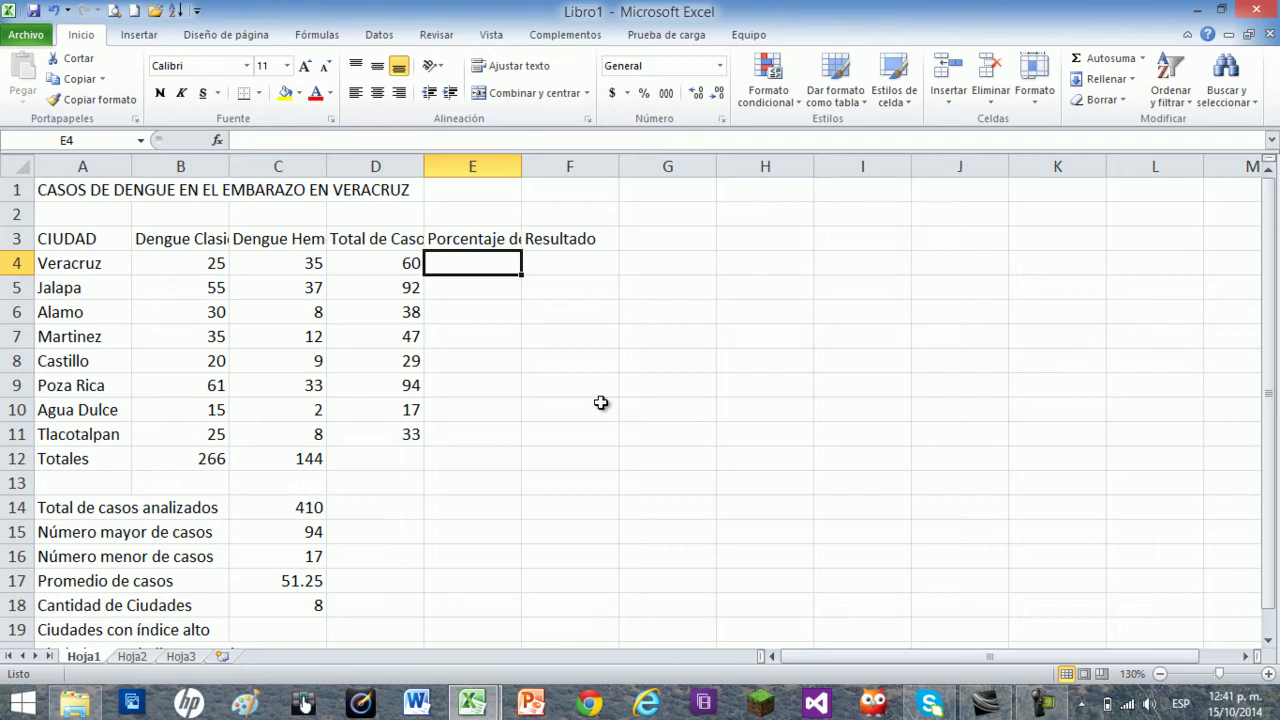
pyautogui.write('=')
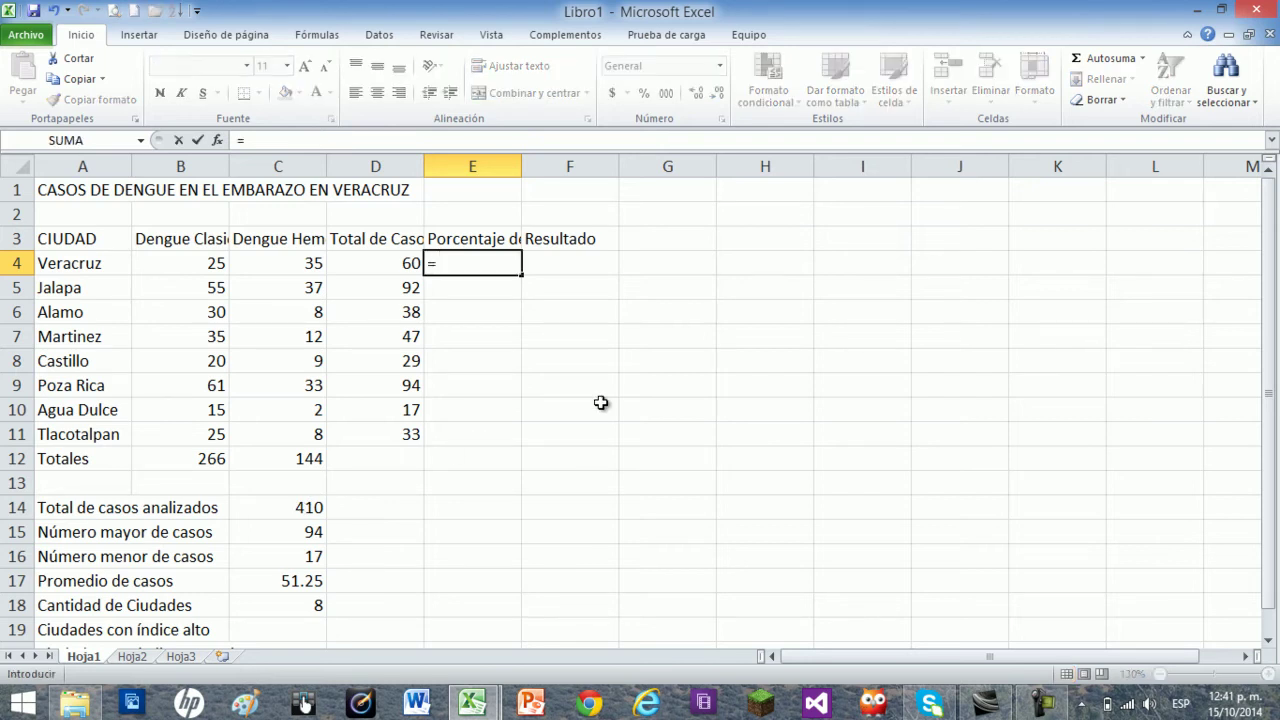
pyautogui.click(390, 263)
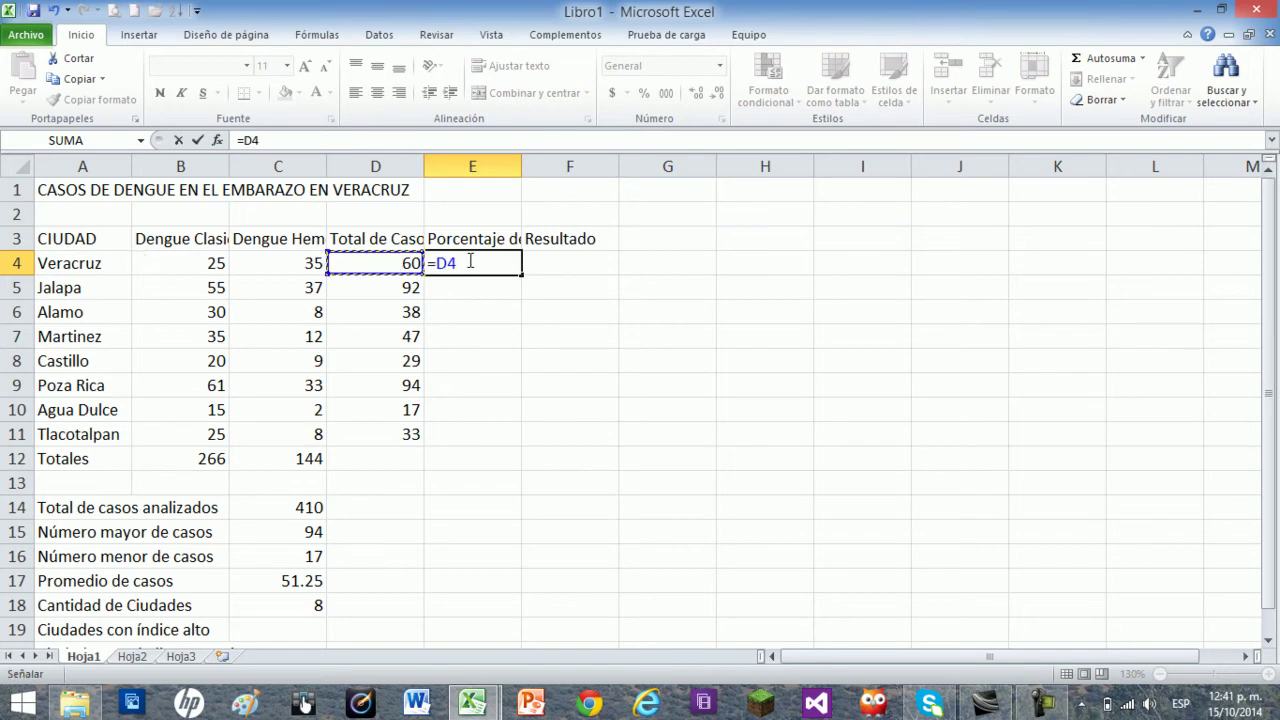
pyautogui.write('/')
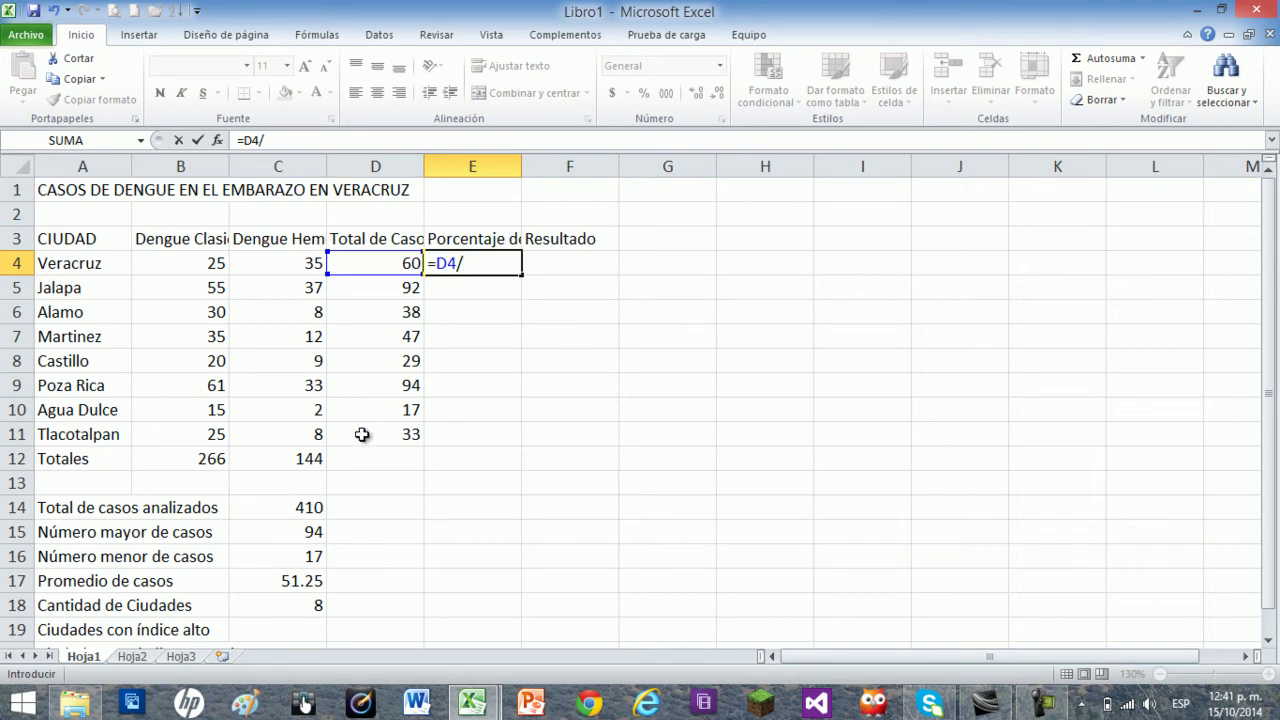
pyautogui.click(310, 507)
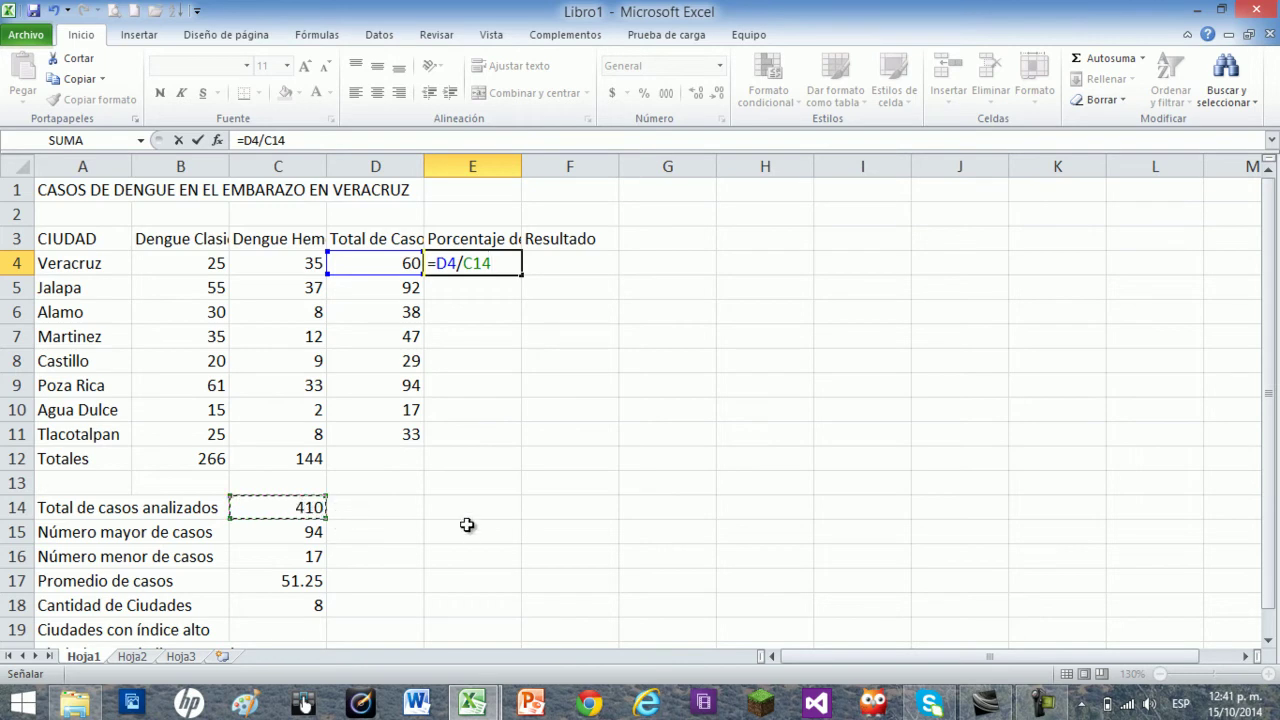
pyautogui.press('F4')
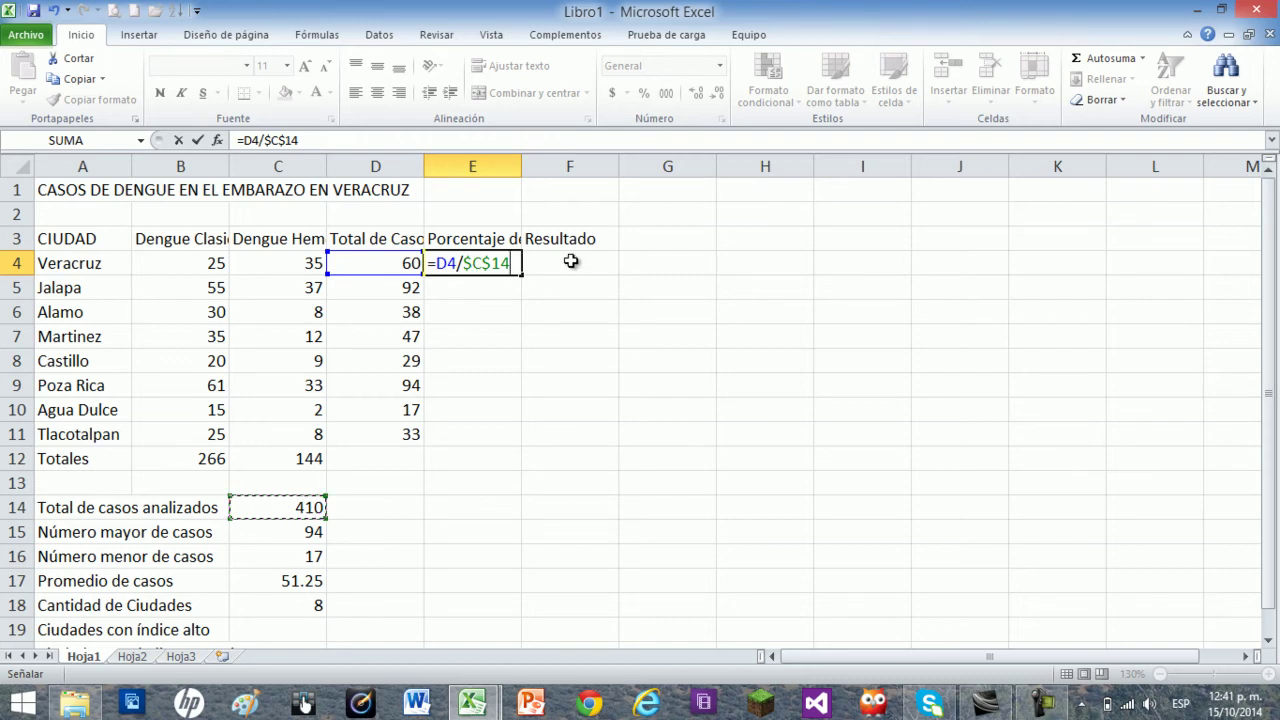
pyautogui.press('Return')
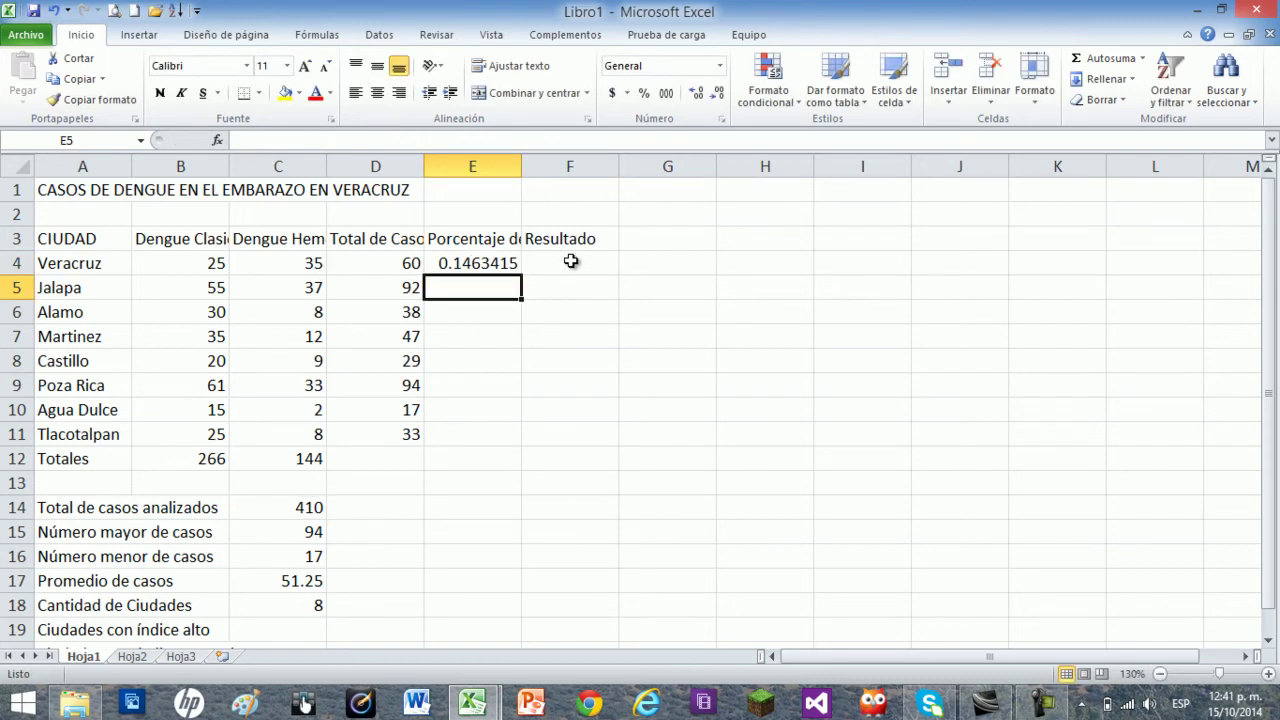
# Step: Fill the percentage formula from E4 down to E11 and format the range as Porcentaje
pyautogui.click(489, 262)
pyautogui.moveTo(521, 275); pyautogui.dragTo(517, 449)
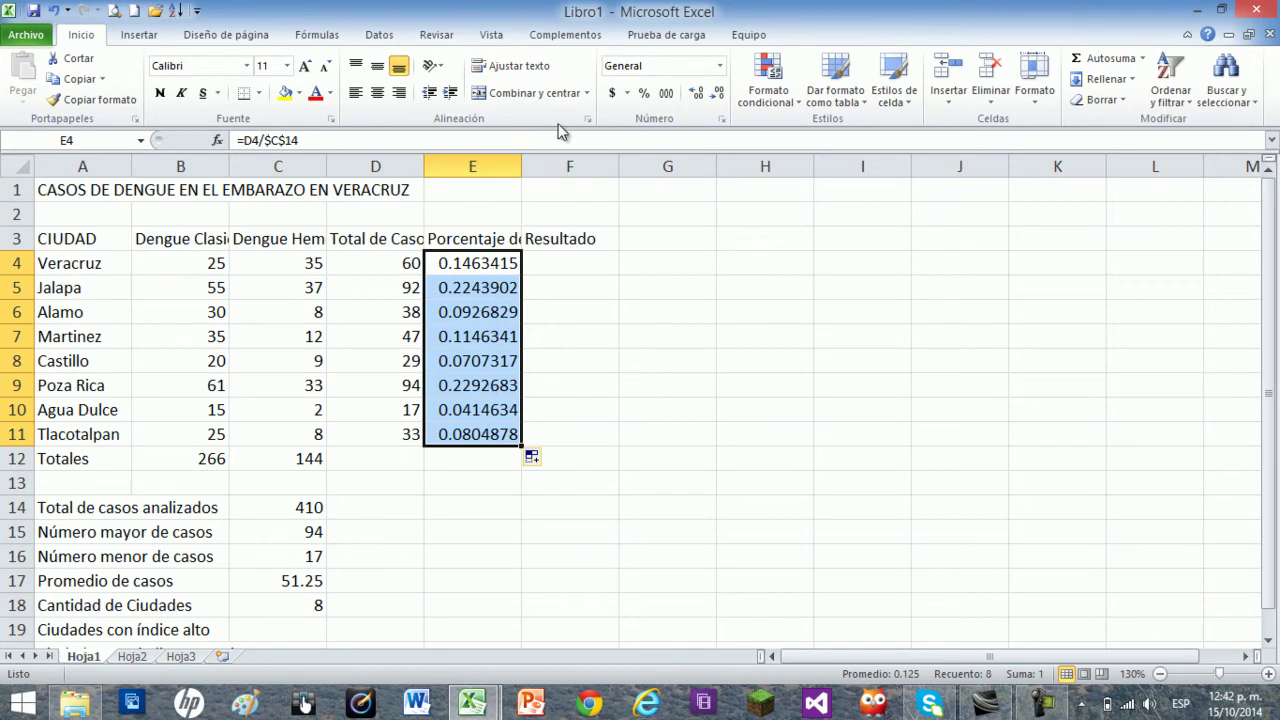
pyautogui.click(644, 93)
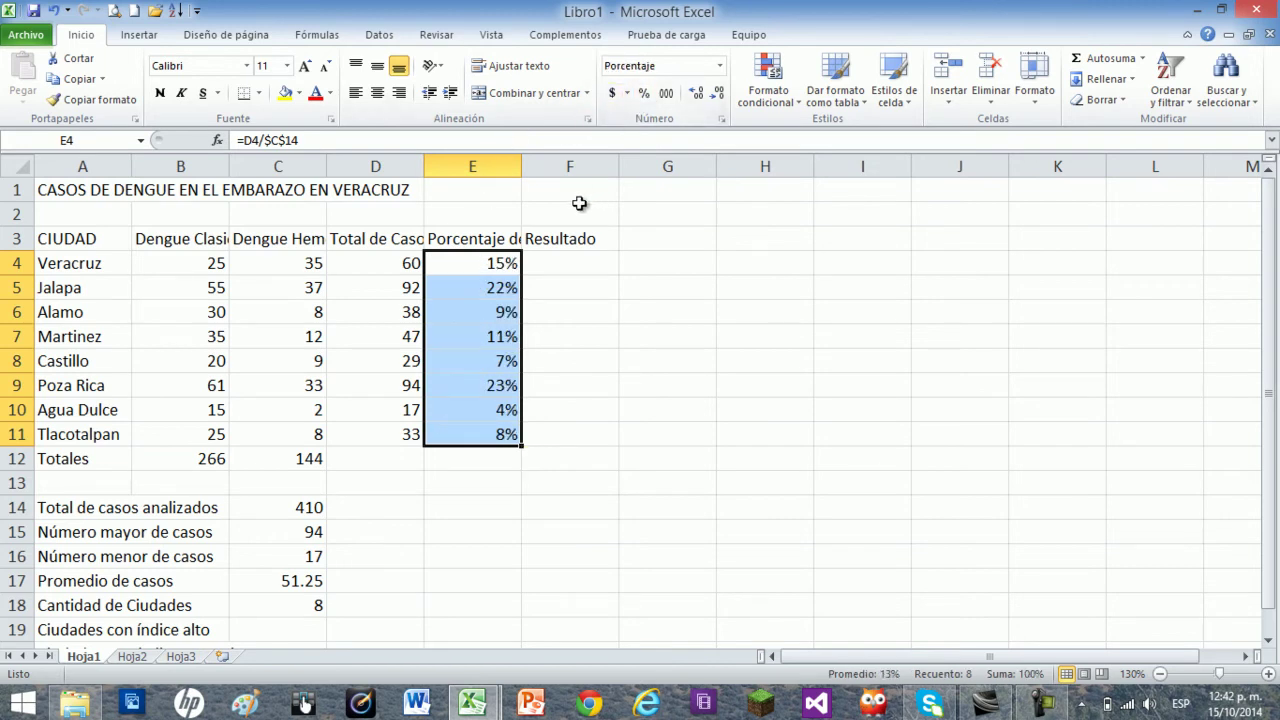
# Step: Inspect the formulas in cells E4, E5 and E6 to compare their relative and absolute references
pyautogui.click(484, 264)
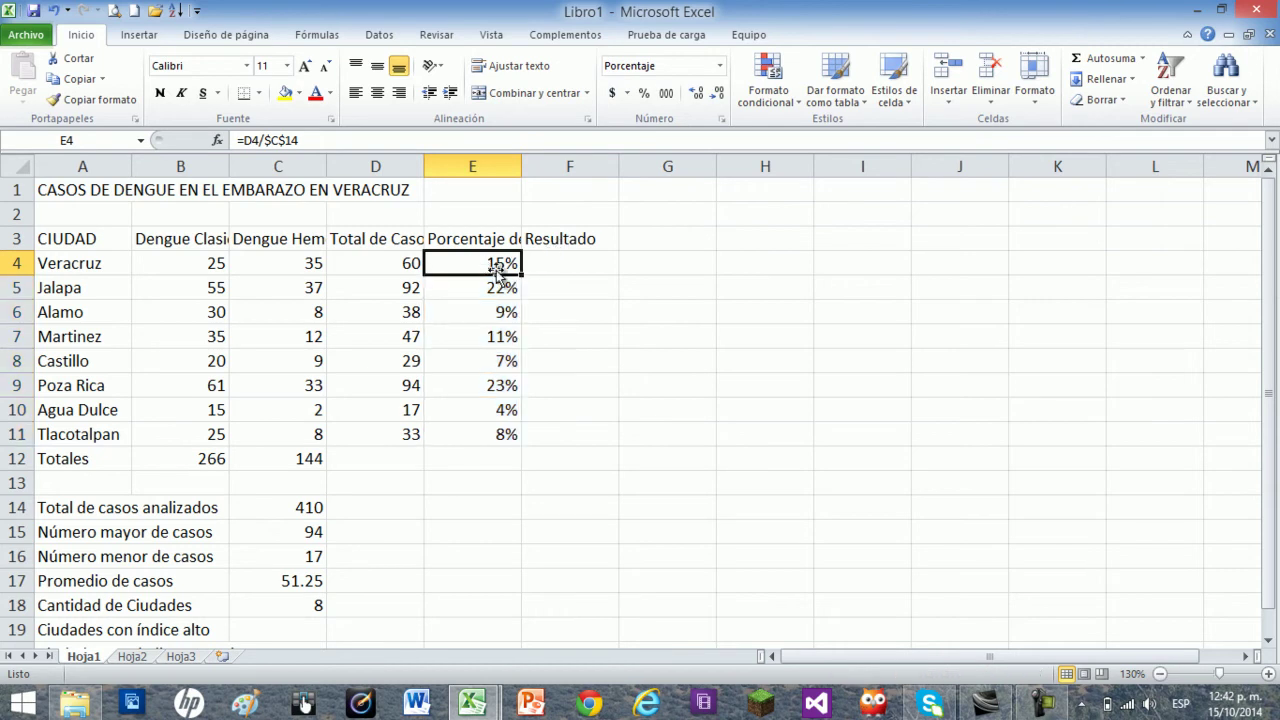
pyautogui.press('XF86MonBrightnessDown')
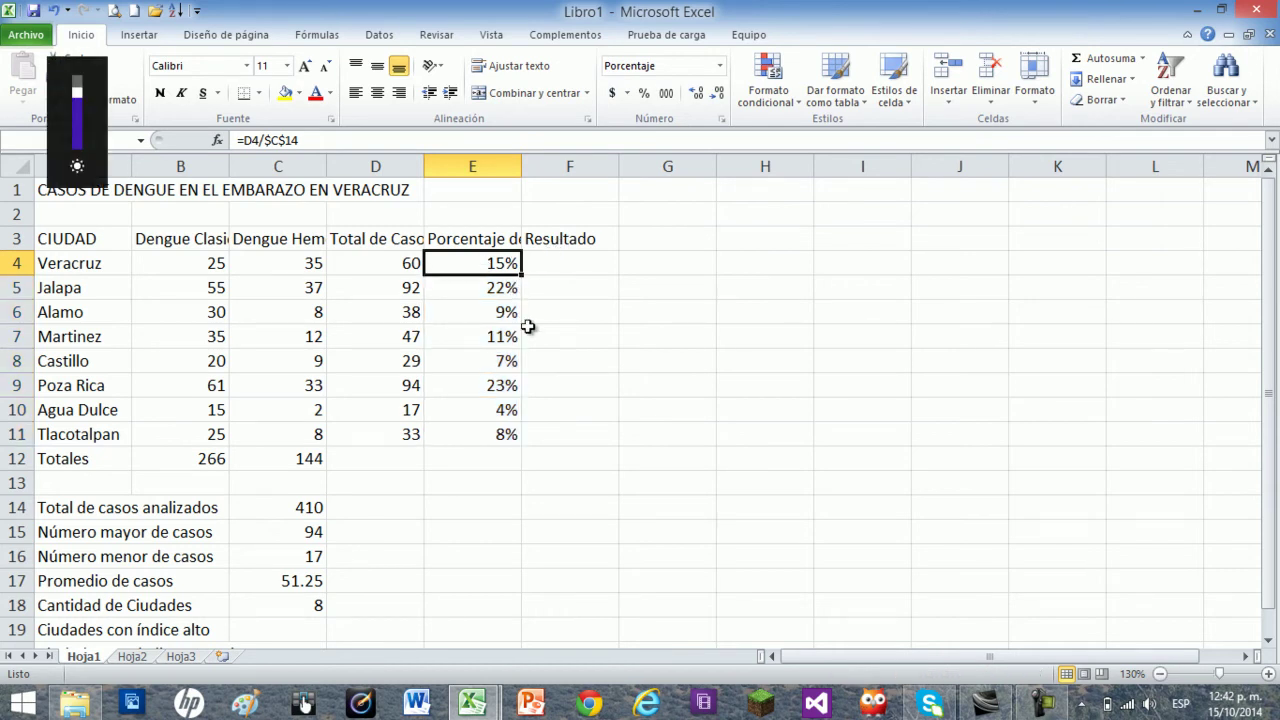
pyautogui.press('F2')
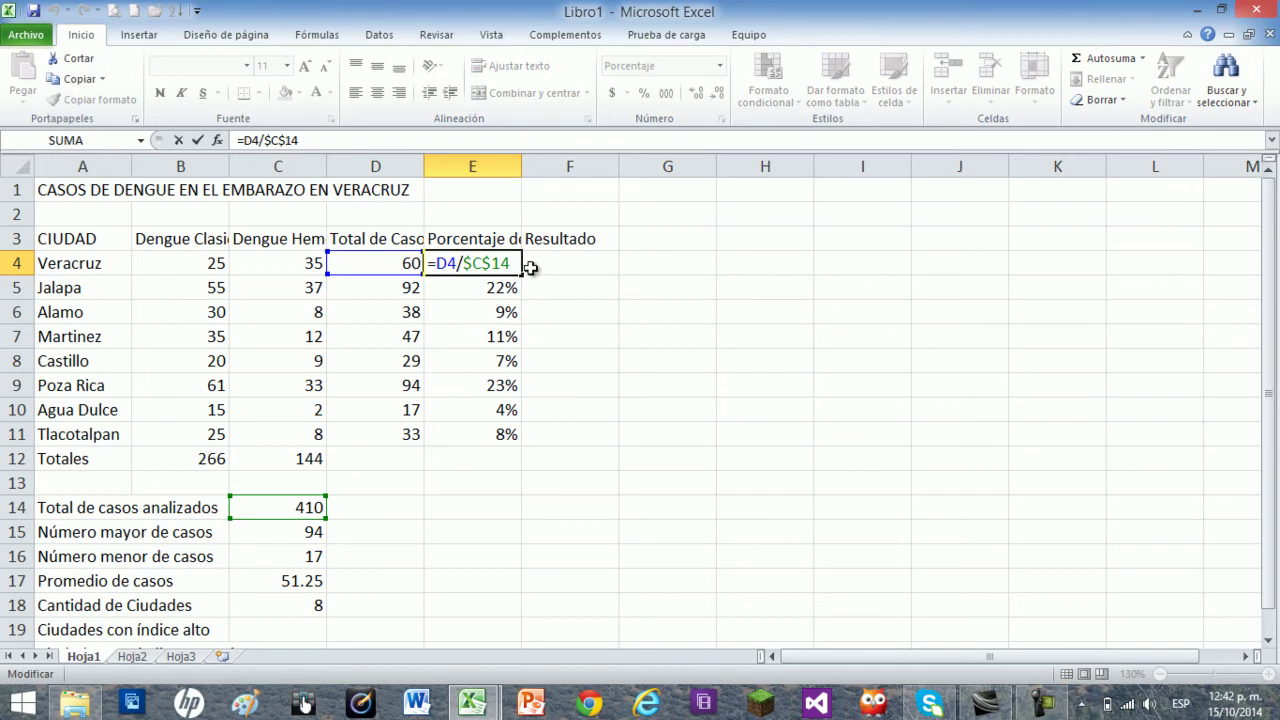
pyautogui.press('Return')
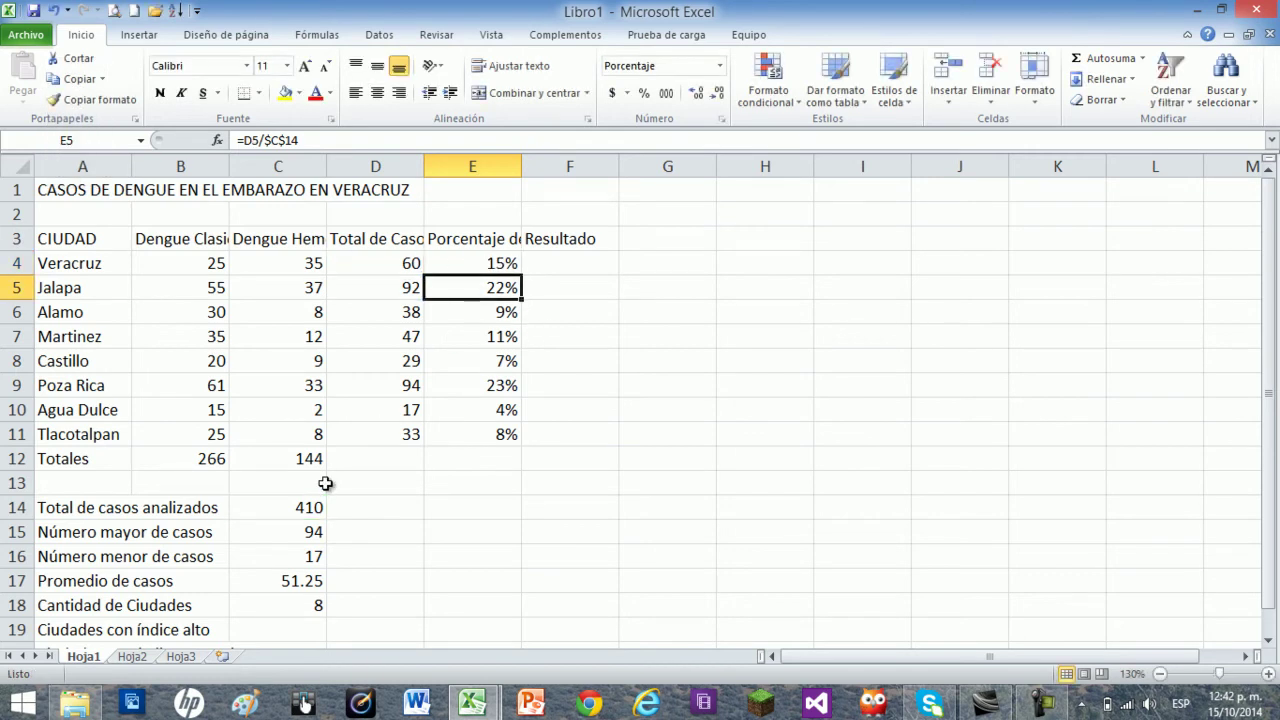
pyautogui.press('F2')
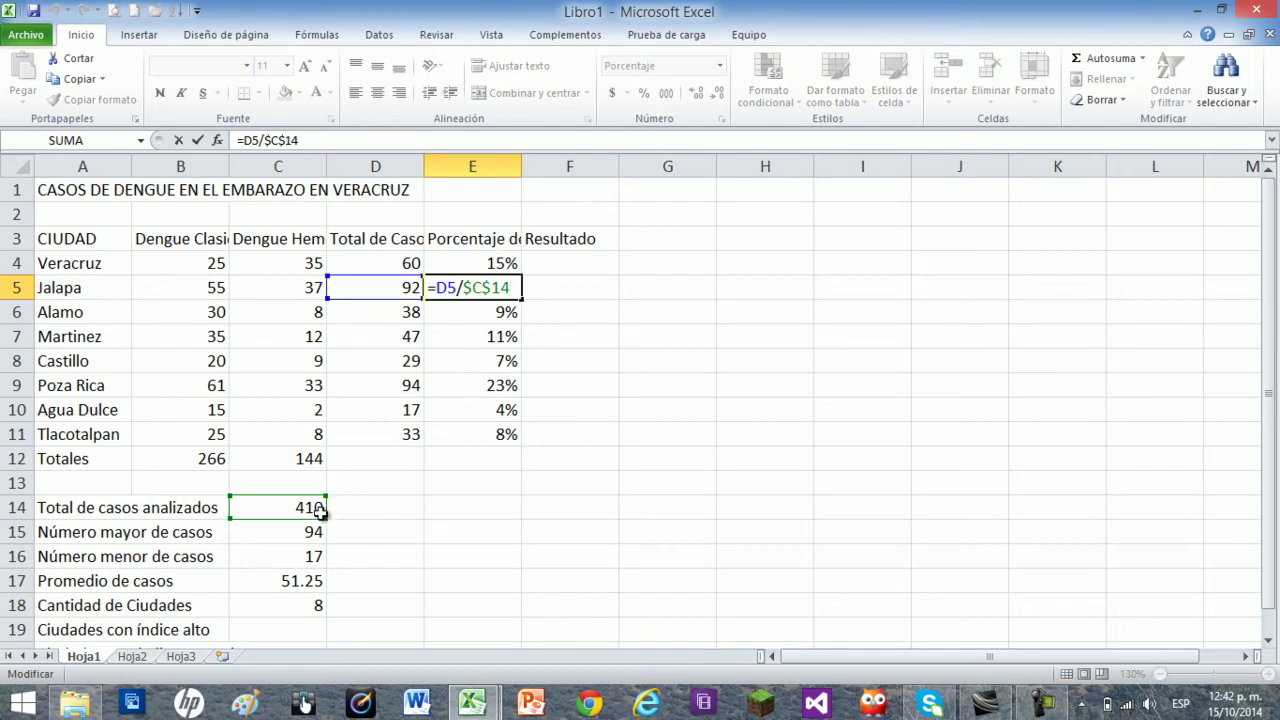
pyautogui.press('Return')
pyautogui.press('F2')
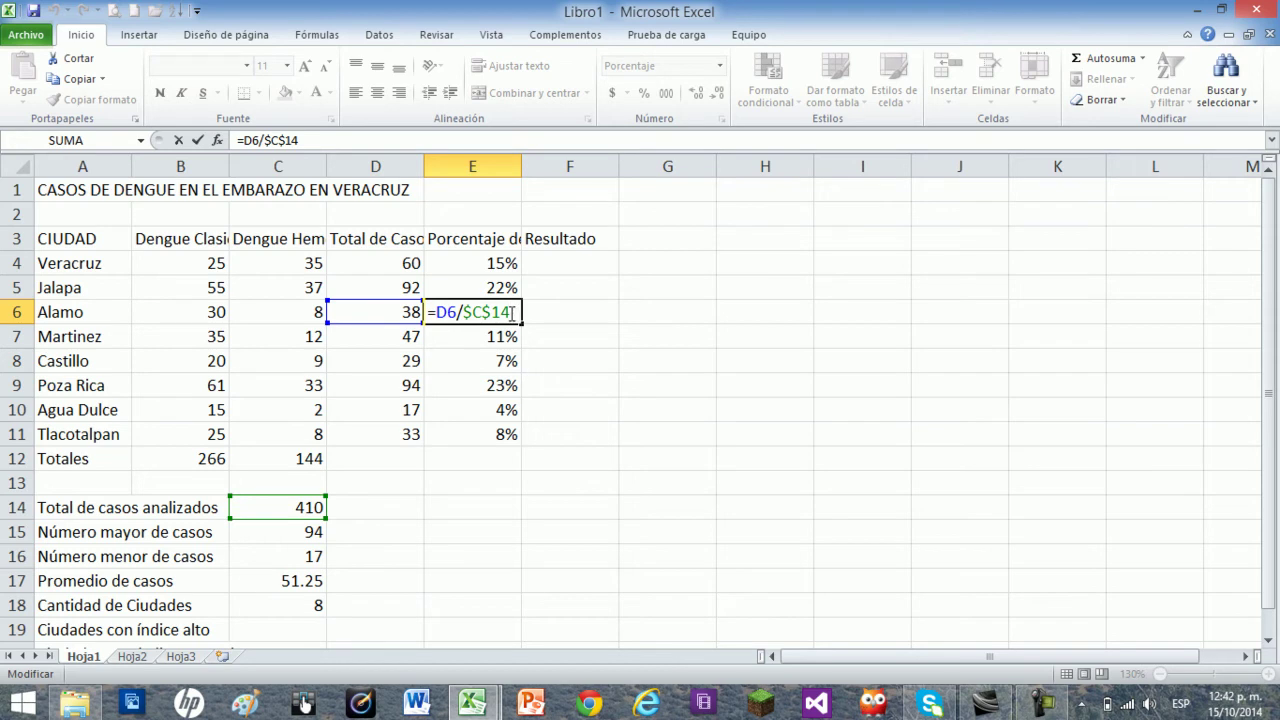
pyautogui.press('Return')
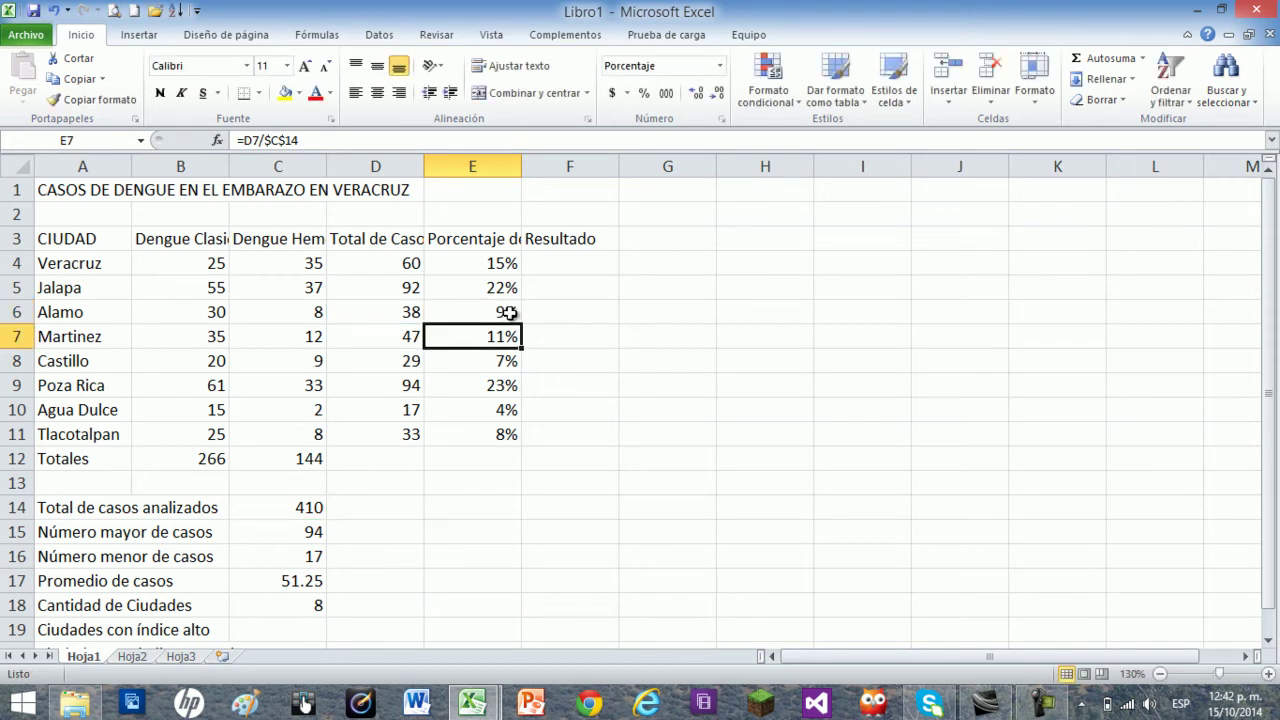
# Step: Enter =SI(E4>=20%,"INDICE ALTO","INDICE NORMAL") in cell F4 as Veracruz's Resultado
pyautogui.click(553, 263)
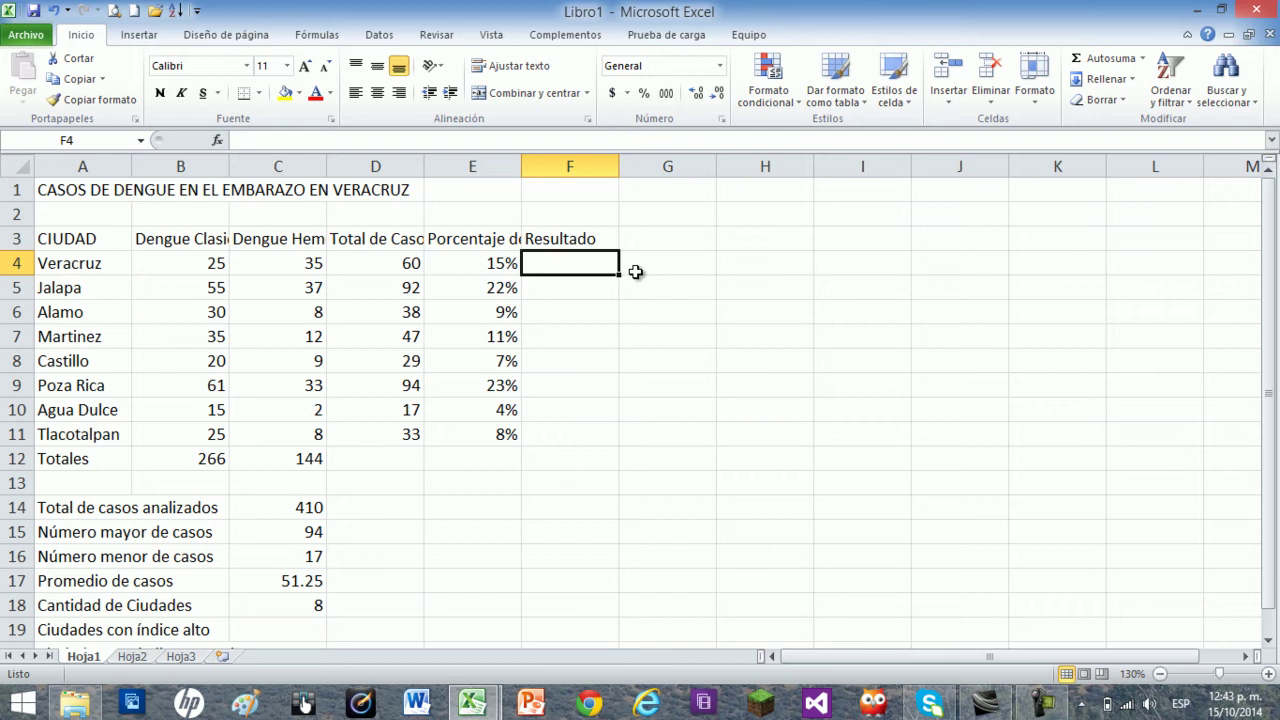
pyautogui.write('=SI')
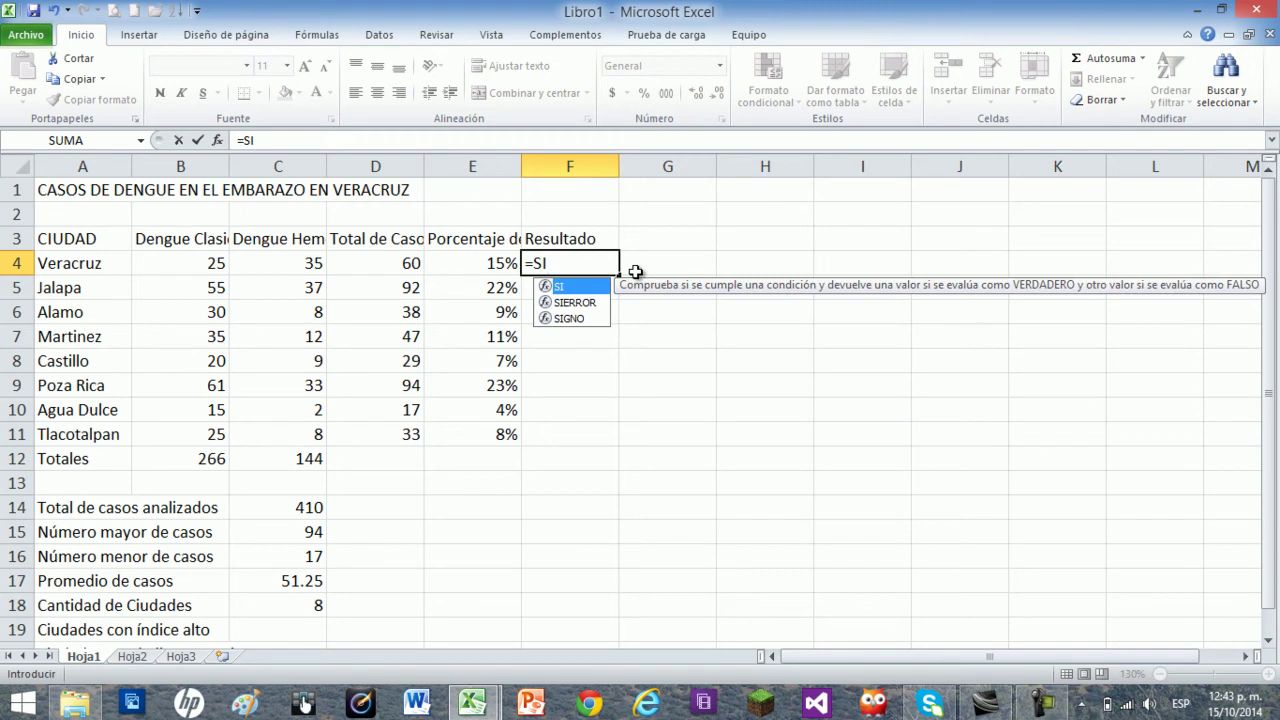
pyautogui.write('(')
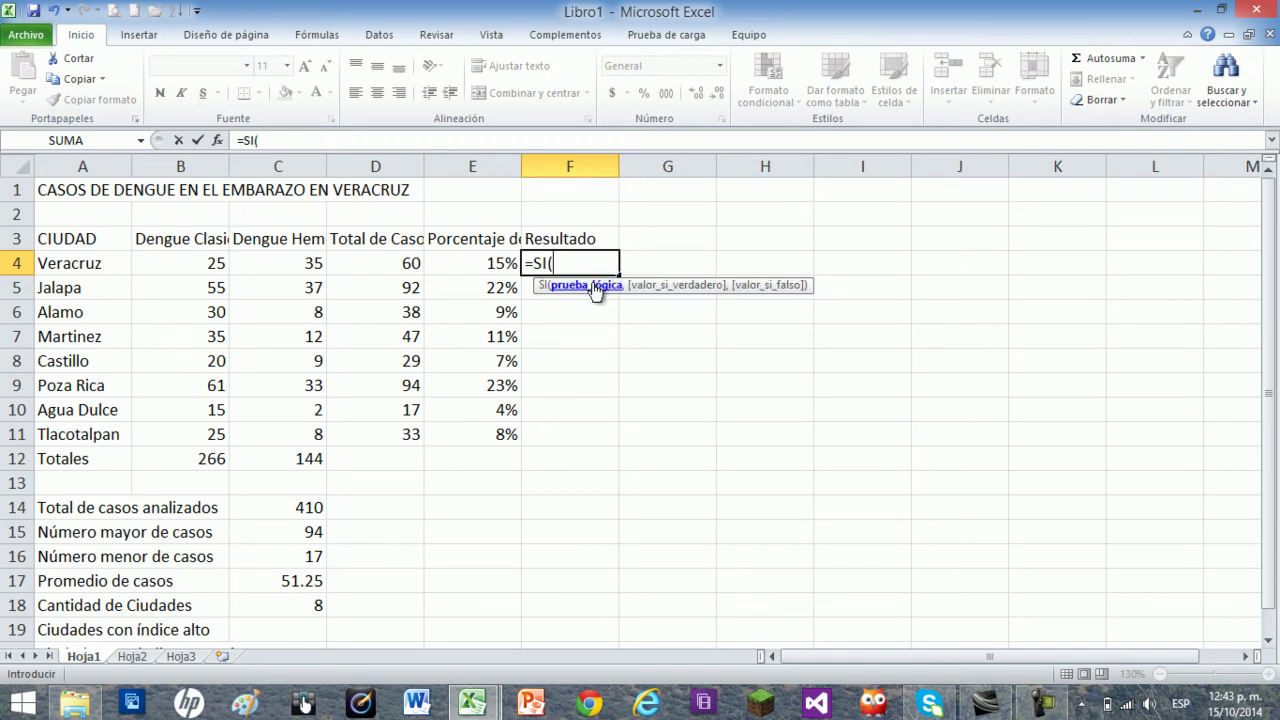
pyautogui.click(497, 263)
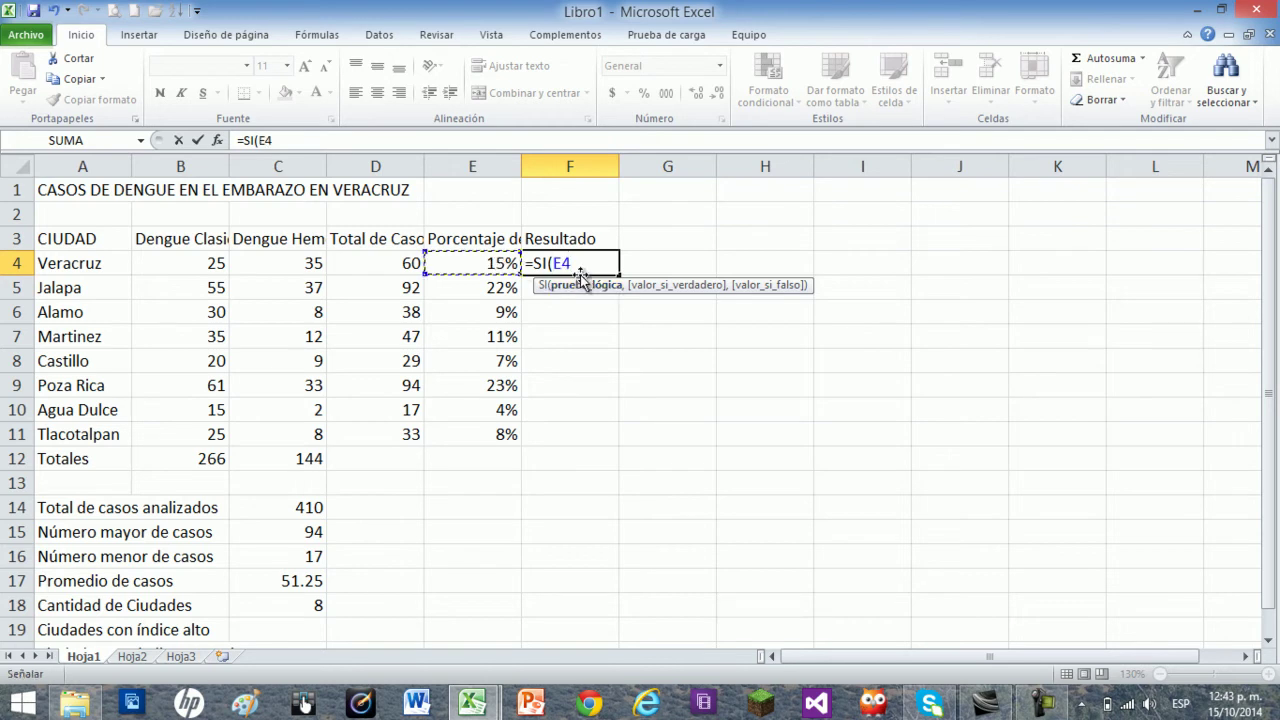
pyautogui.write('>')
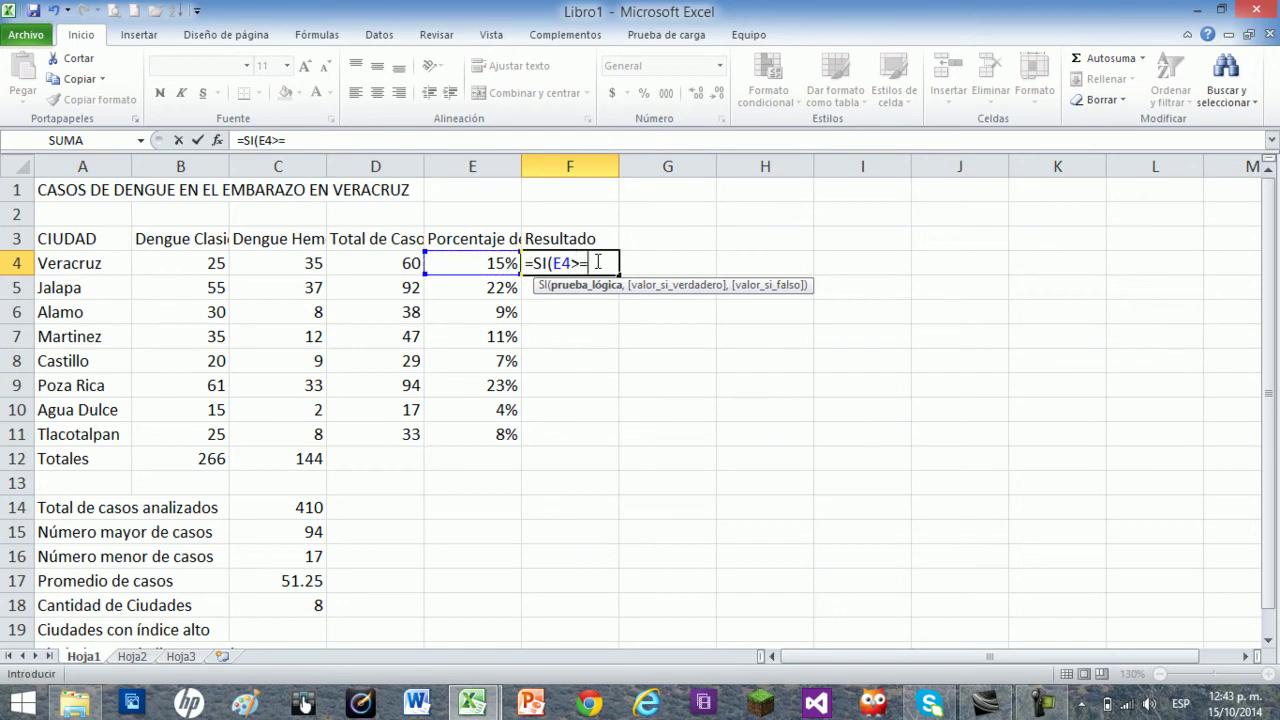
pyautogui.write('=20%')
pyautogui.write(',')
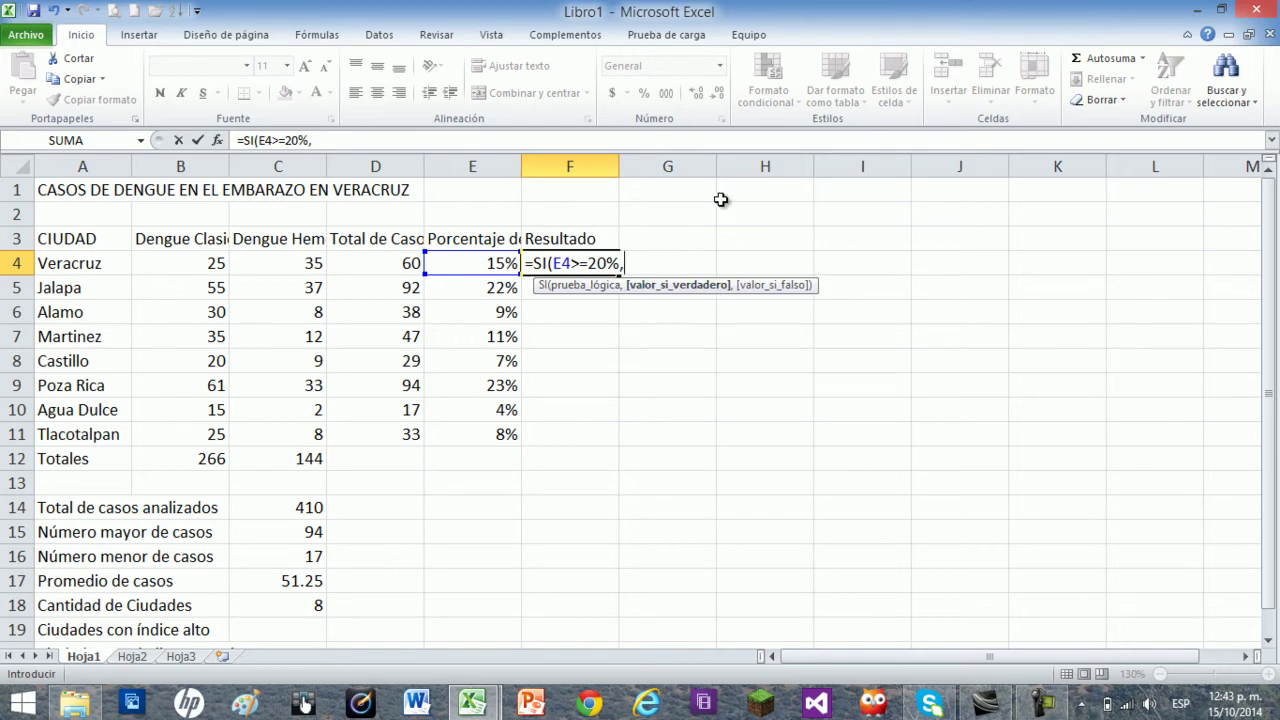
pyautogui.write('"INDIC')
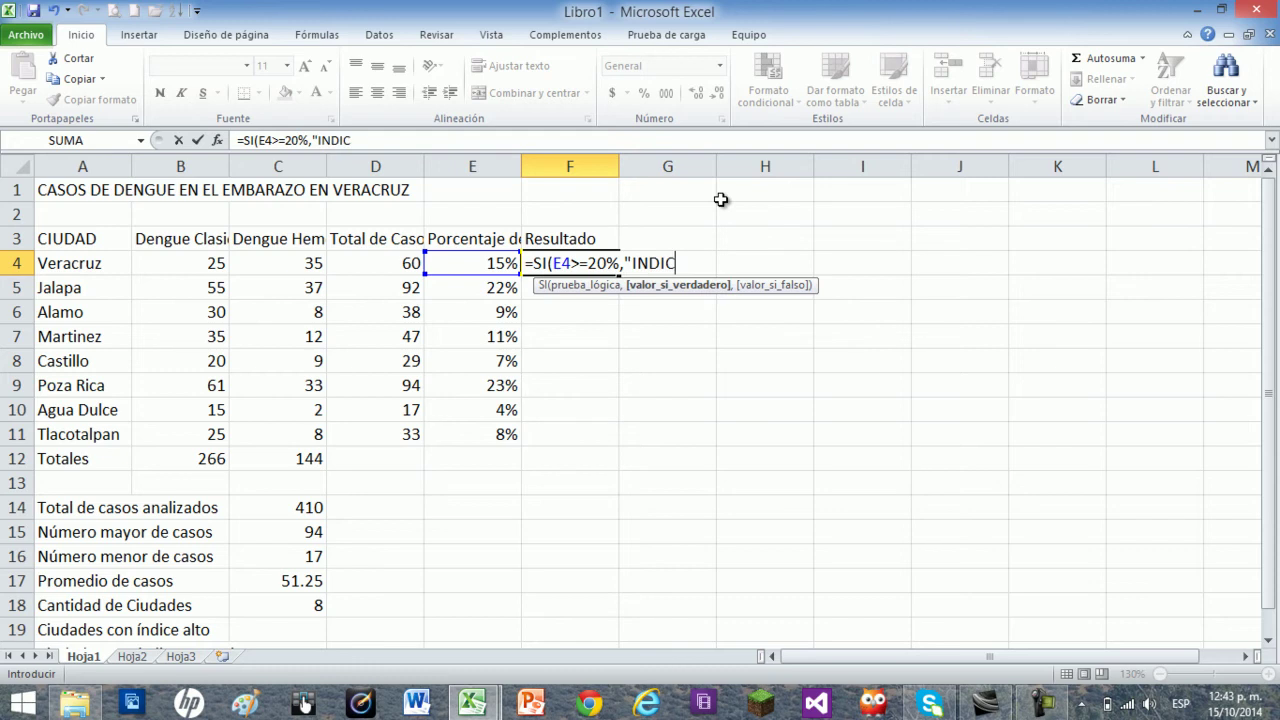
pyautogui.write('E ALTO')
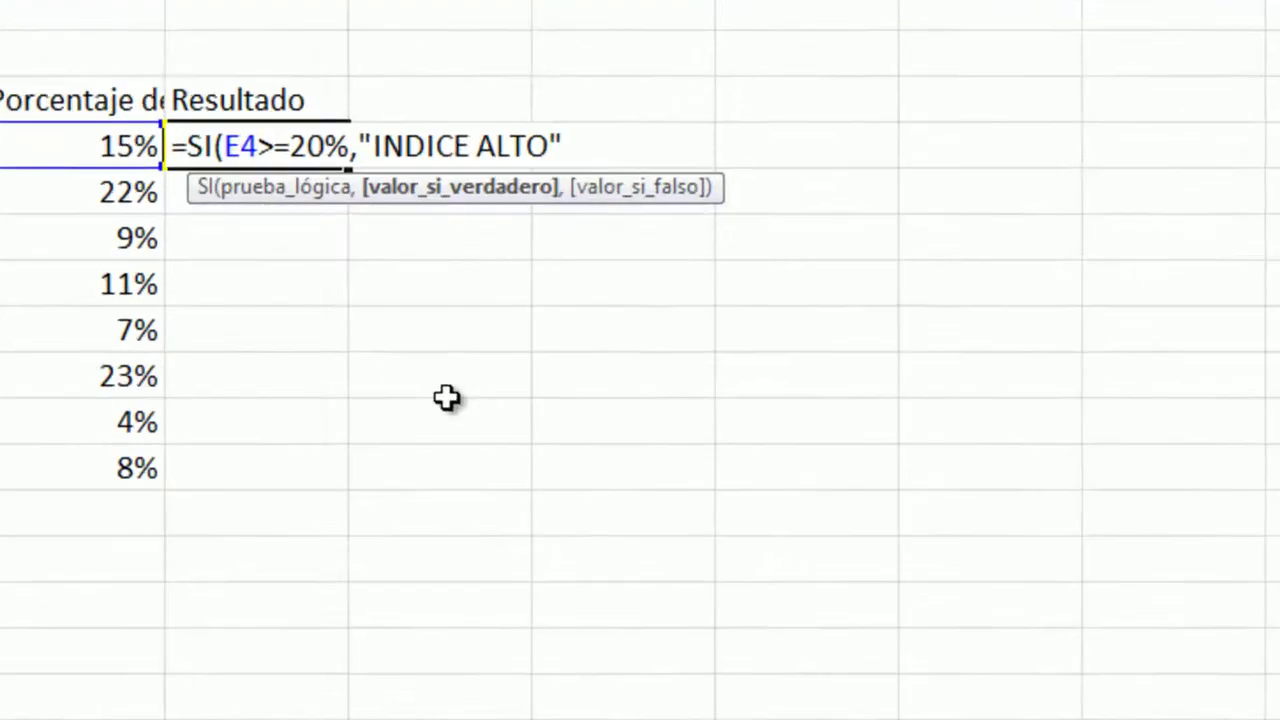
pyautogui.write(',')
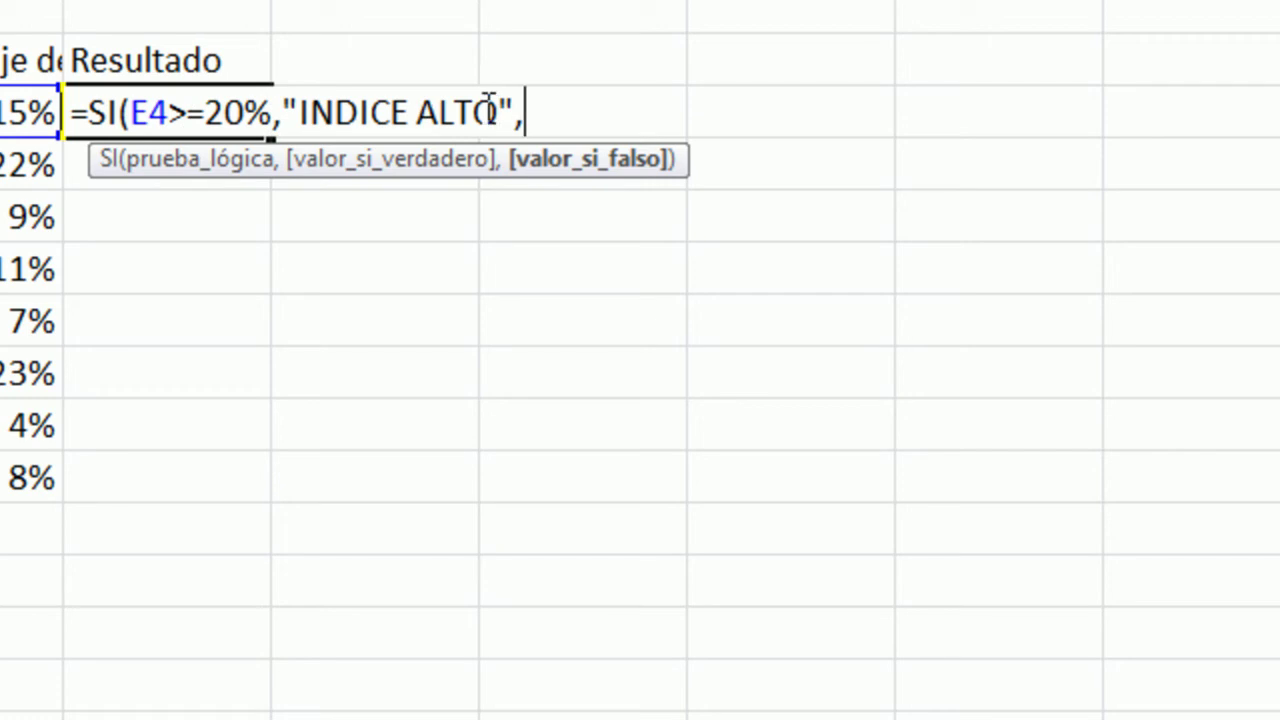
pyautogui.write('"INDICE ')
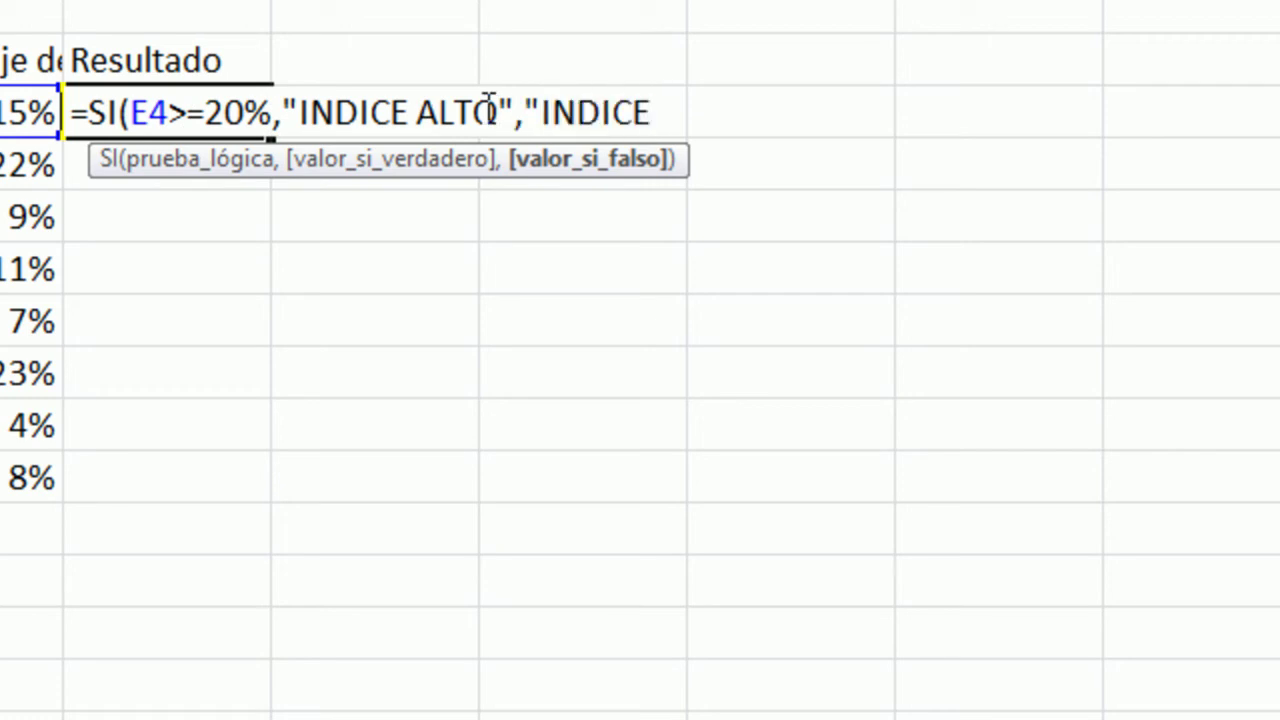
pyautogui.write('NOR')
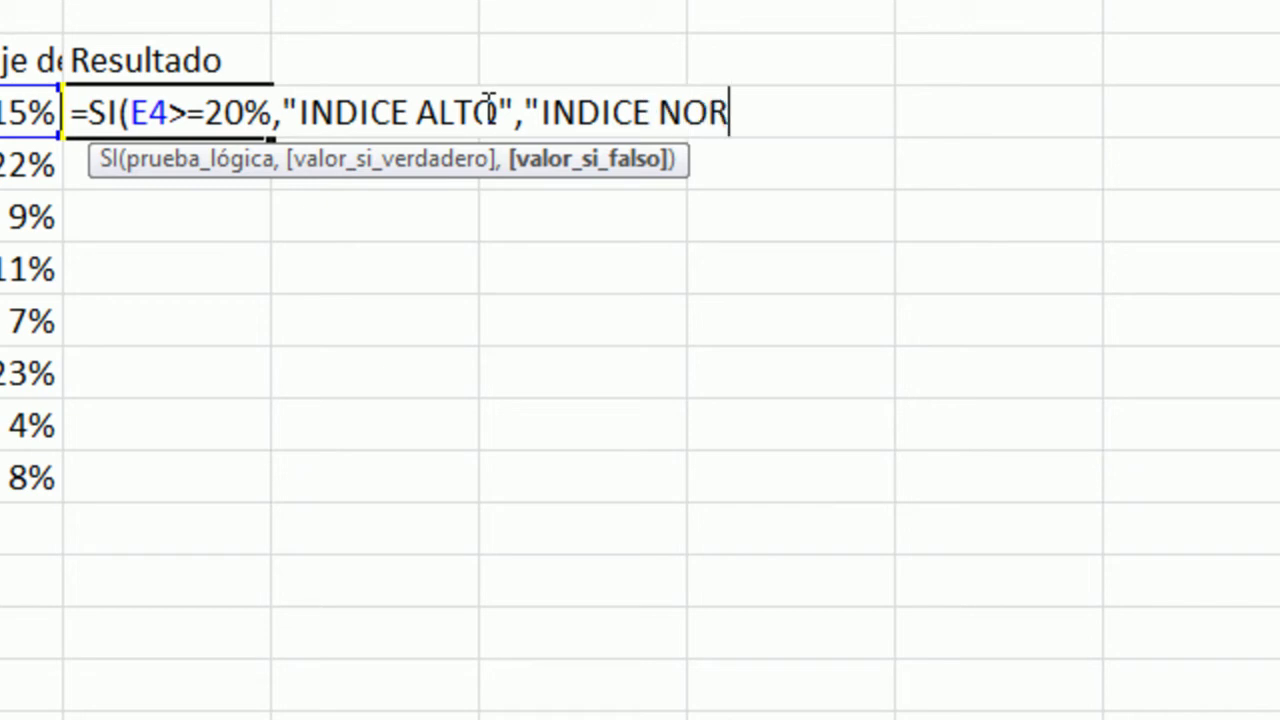
pyautogui.write('MAL')
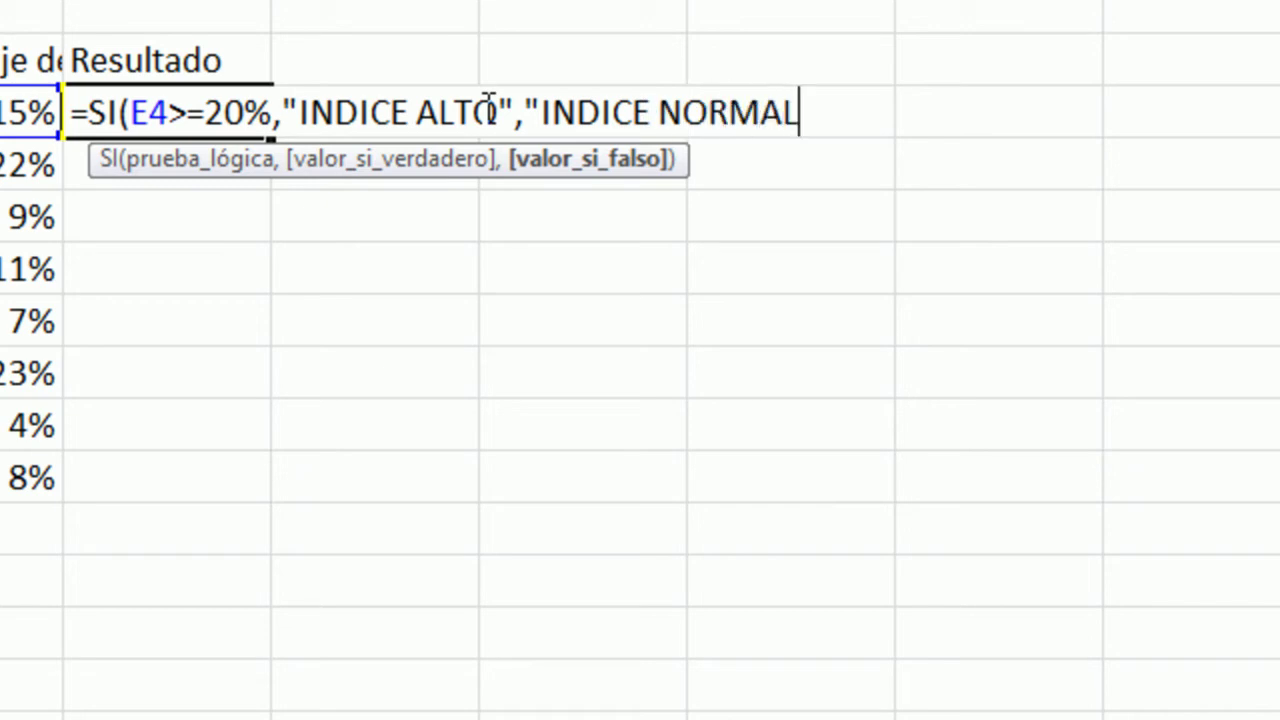
pyautogui.write('")')
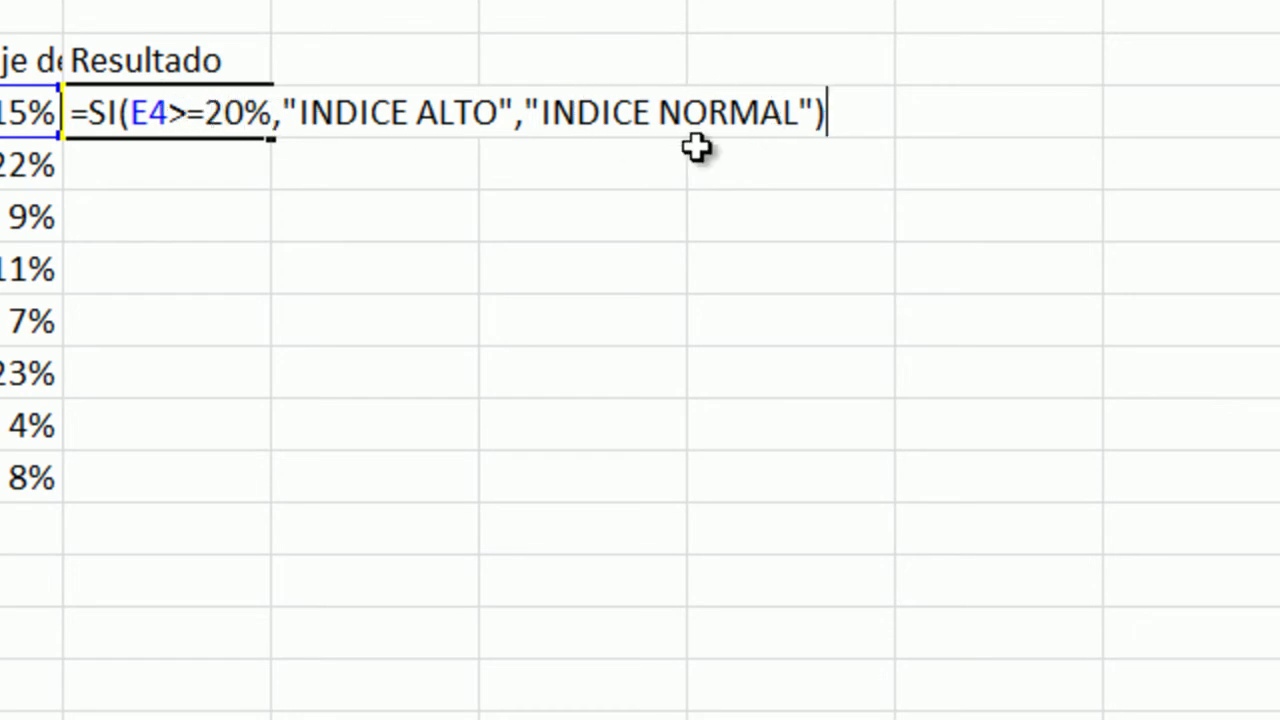
pyautogui.press('Return')
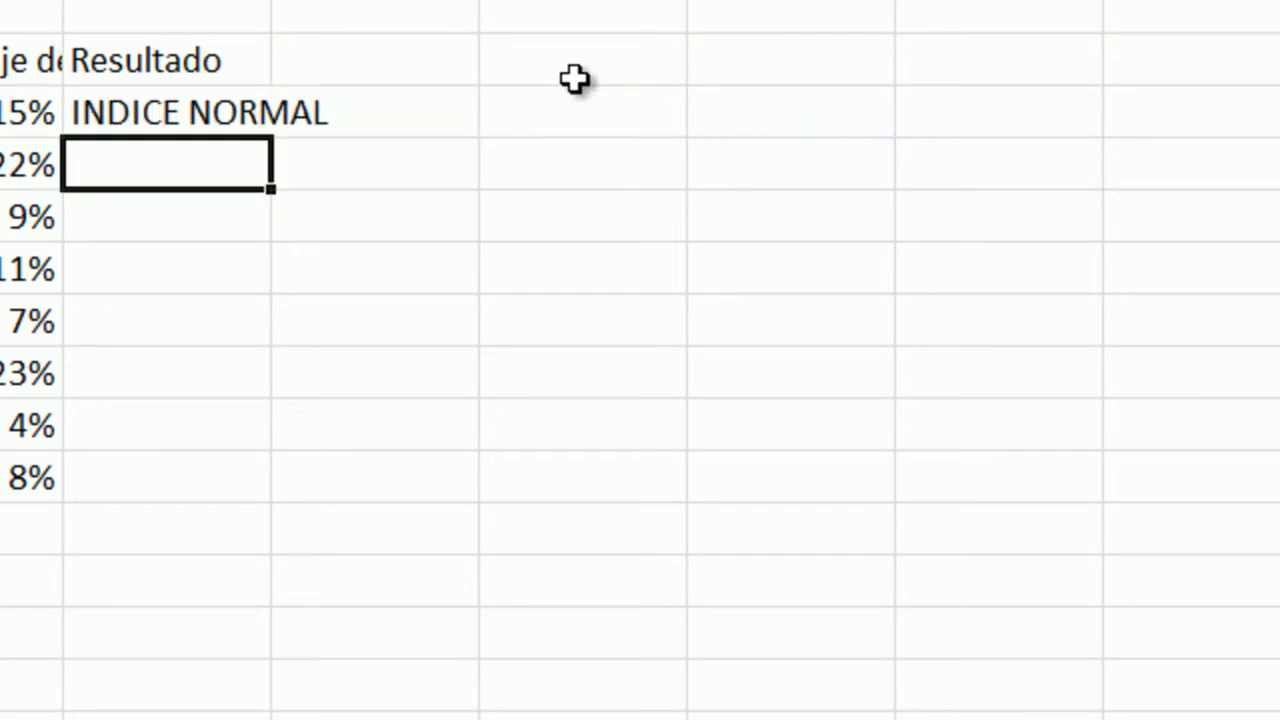
# Step: Fill the Resultado formula from F4 down to F11 and widen column F to fit the text
pyautogui.click(216, 105)
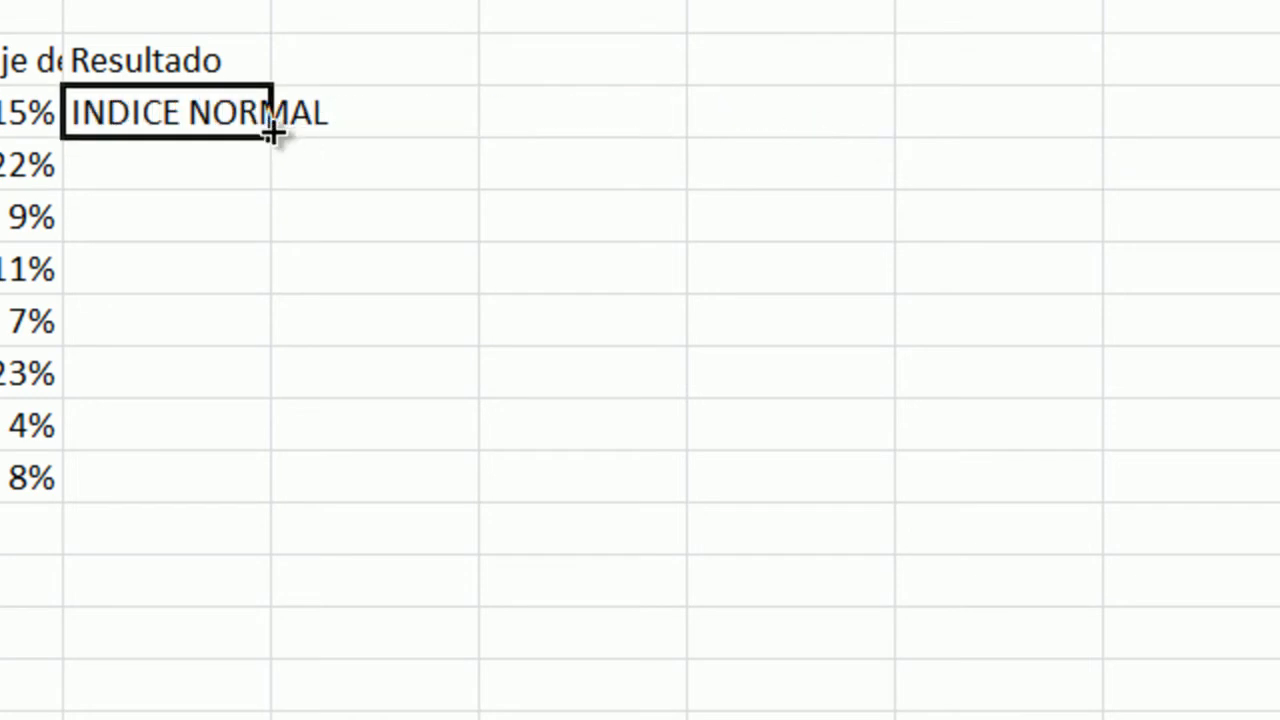
pyautogui.moveTo(272, 135); pyautogui.dragTo(289, 500)
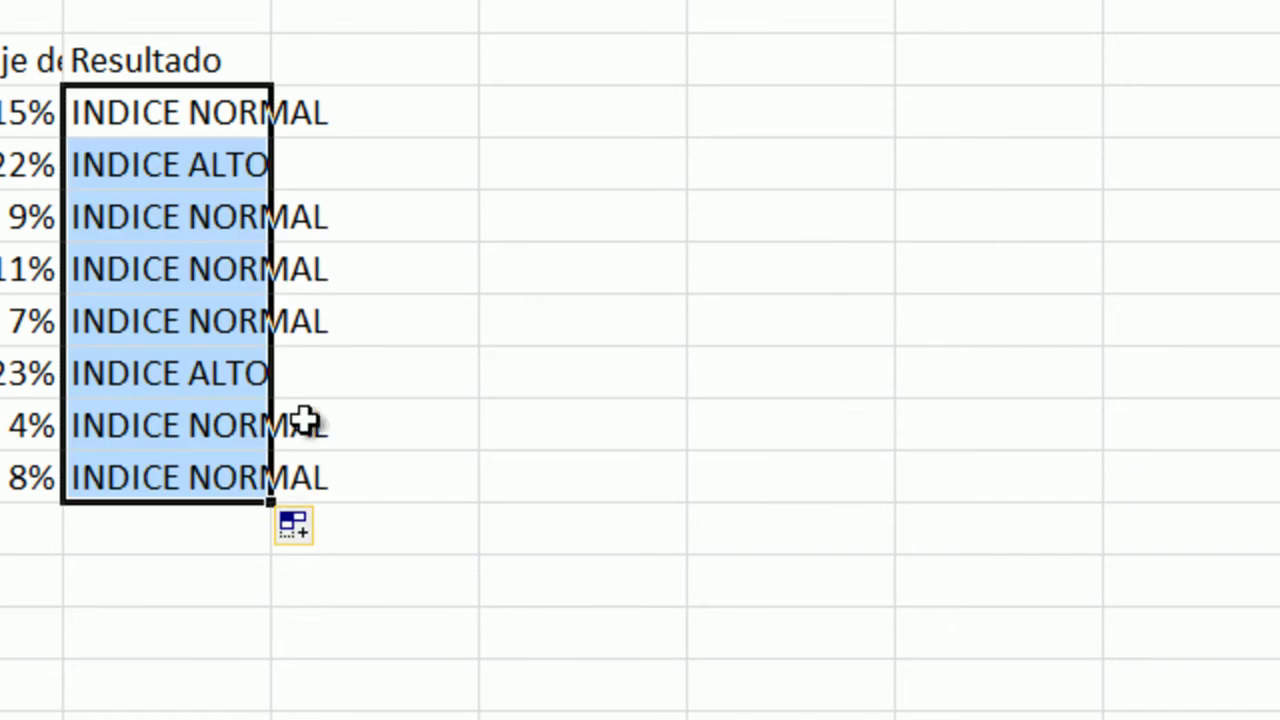
pyautogui.moveTo(271, 2); pyautogui.dragTo(389, 2)
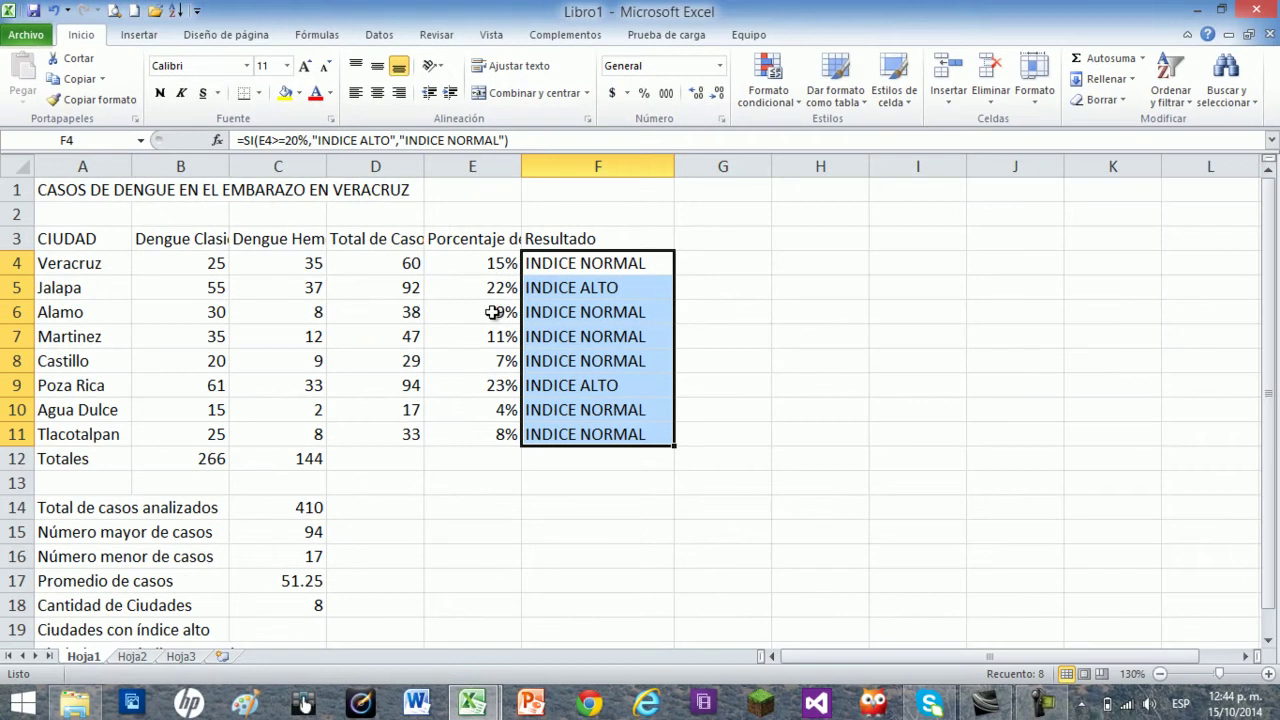
# Step: Check the Resultado for Poza Rica and the percentages of Jalapa and Poza Rica against the 20% threshold
pyautogui.click(571, 386)
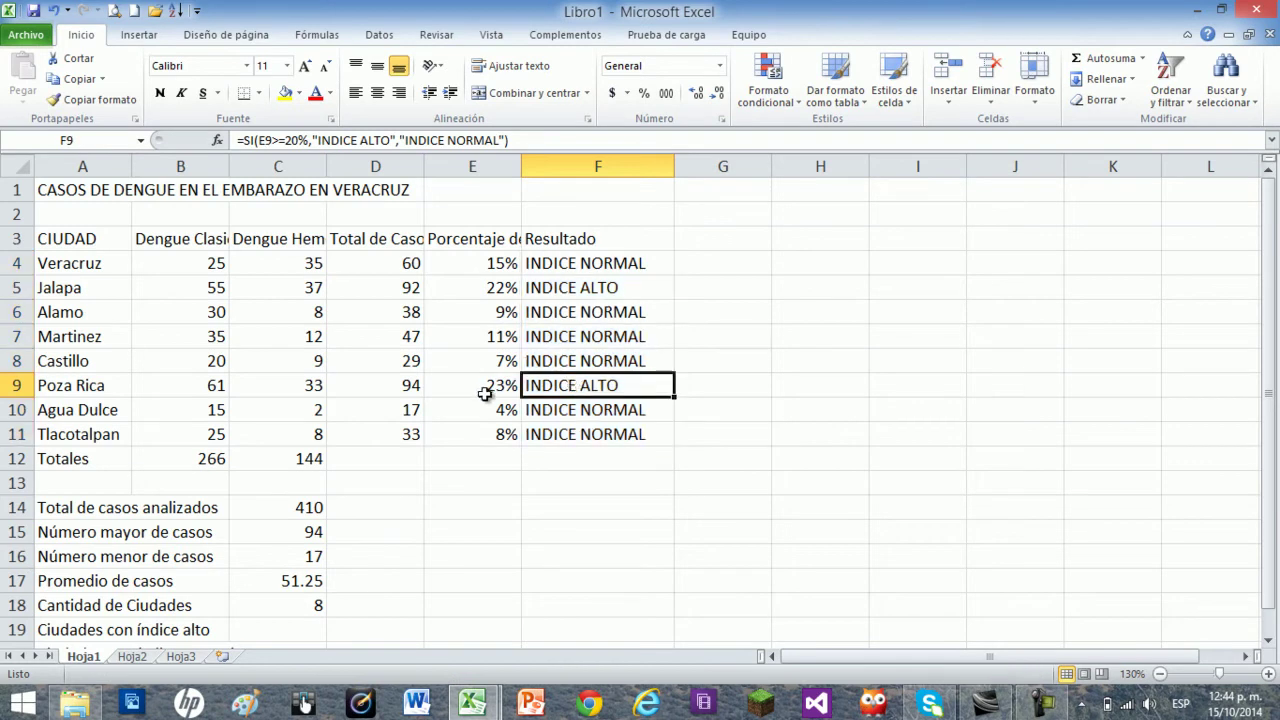
pyautogui.click(486, 389)
pyautogui.click(503, 290)
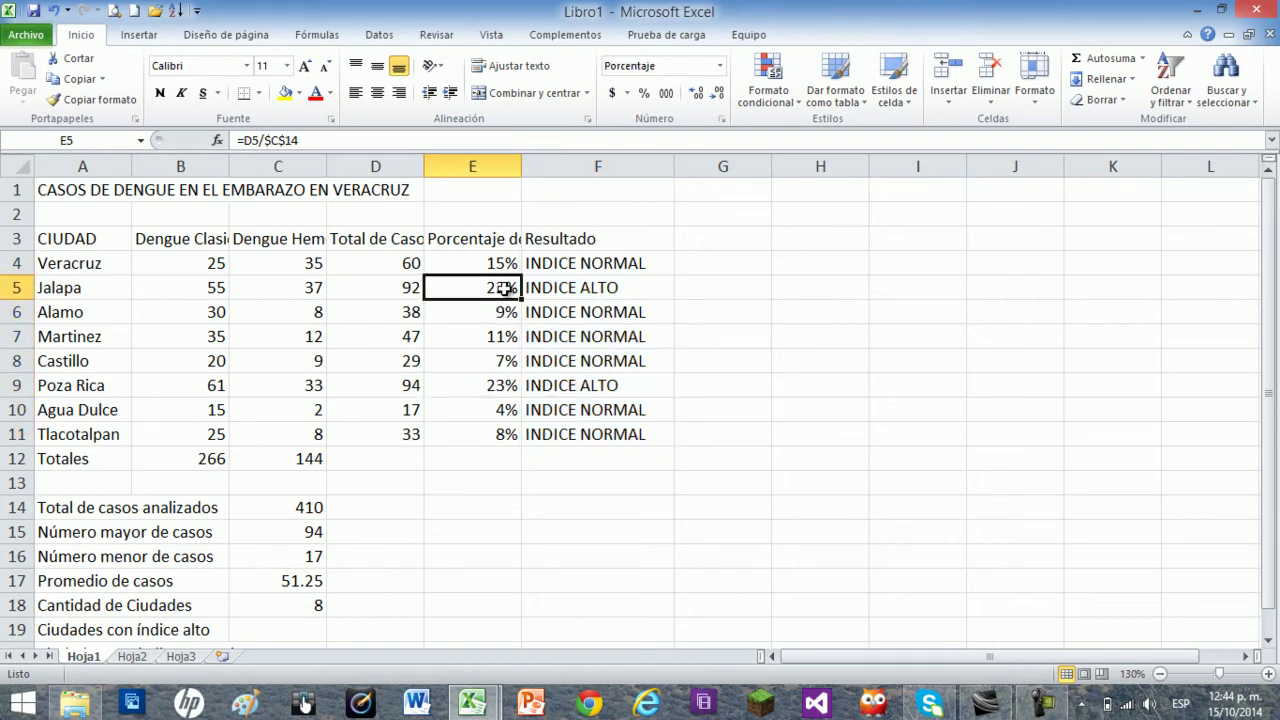
pyautogui.click(502, 387)
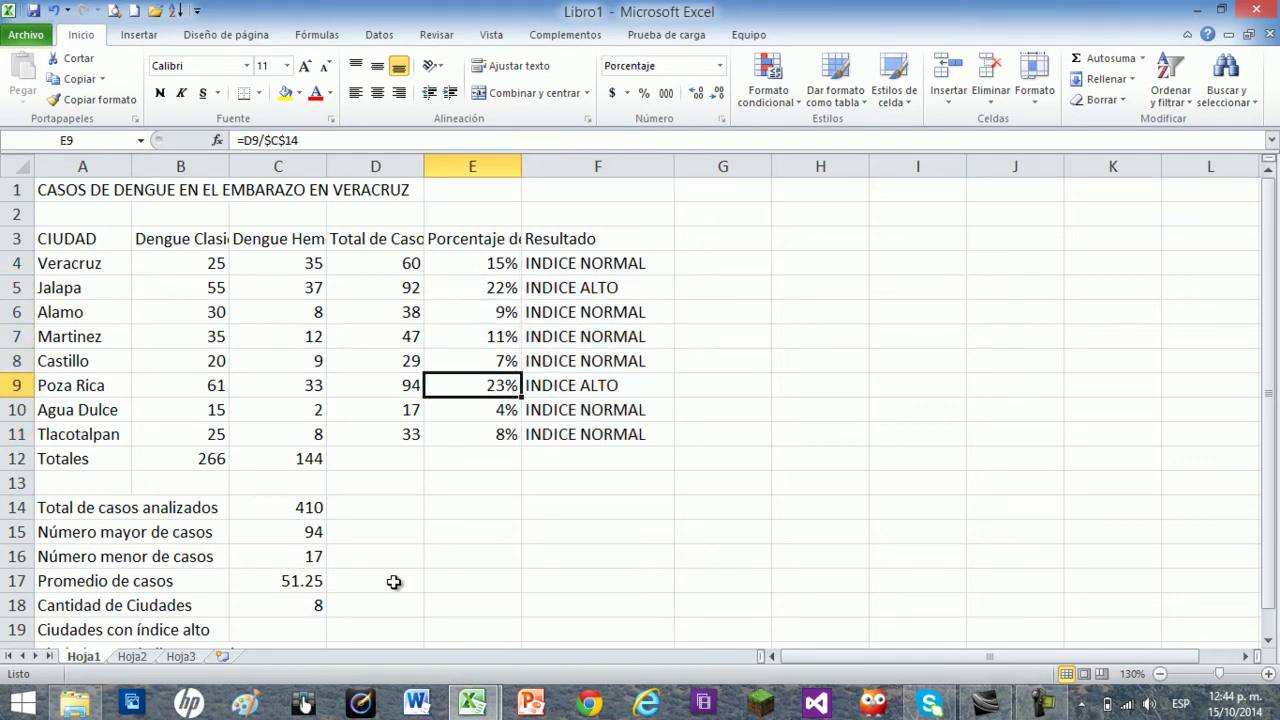
# Step: Enter =CONTAR.SI(F4:F11,"INDICE ALTO") in cell C19 for Ciudades con índice alto
pyautogui.scroll(-1, 394, 583)
pyautogui.click(297, 557)
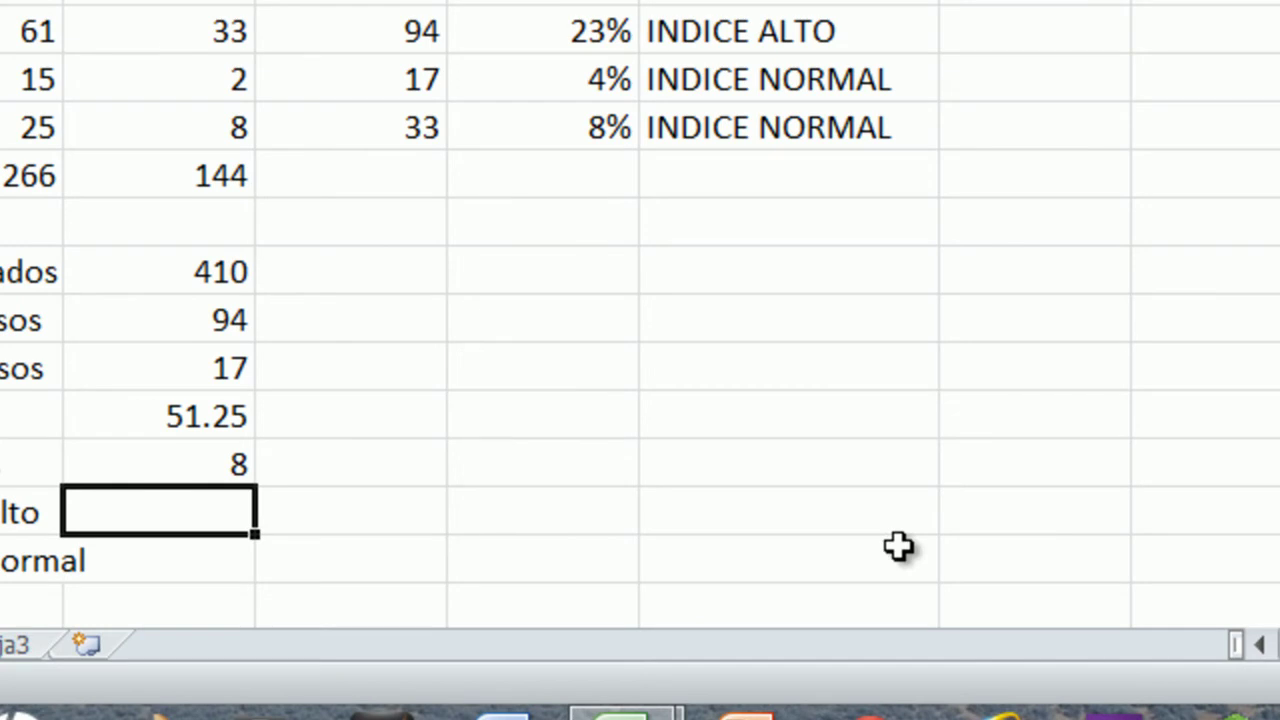
pyautogui.write('=')
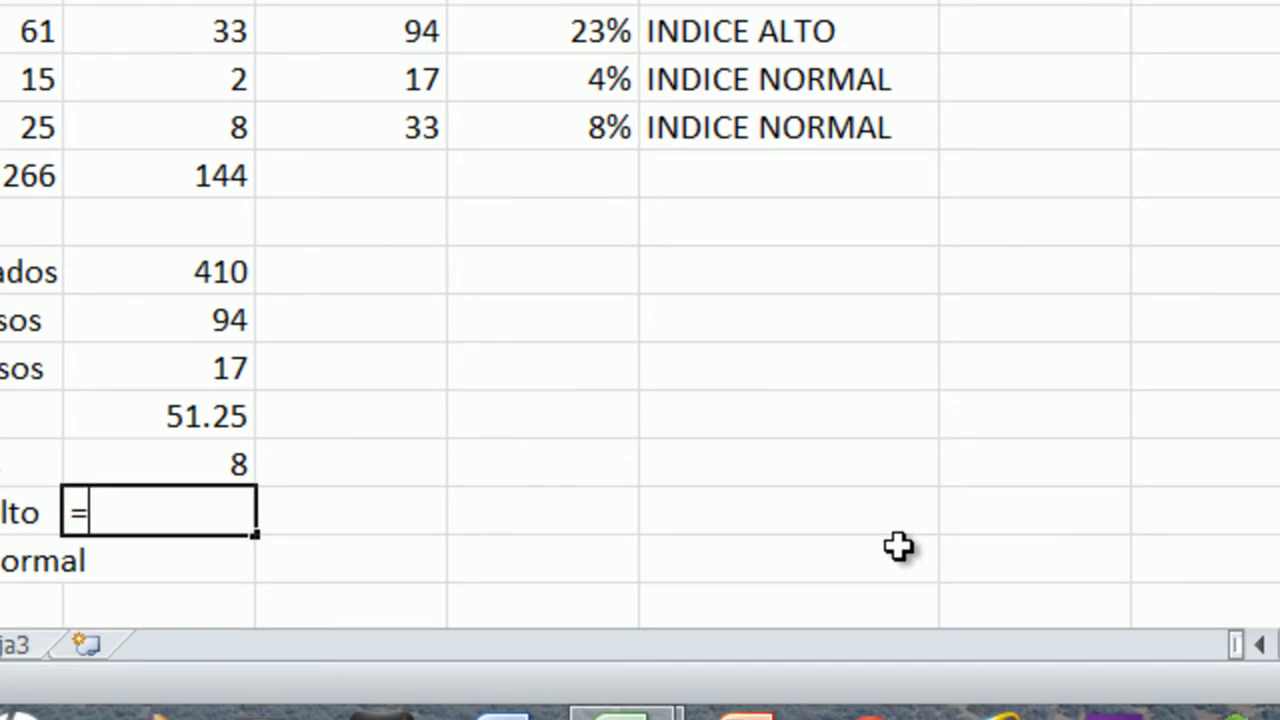
pyautogui.write('CONTAR')
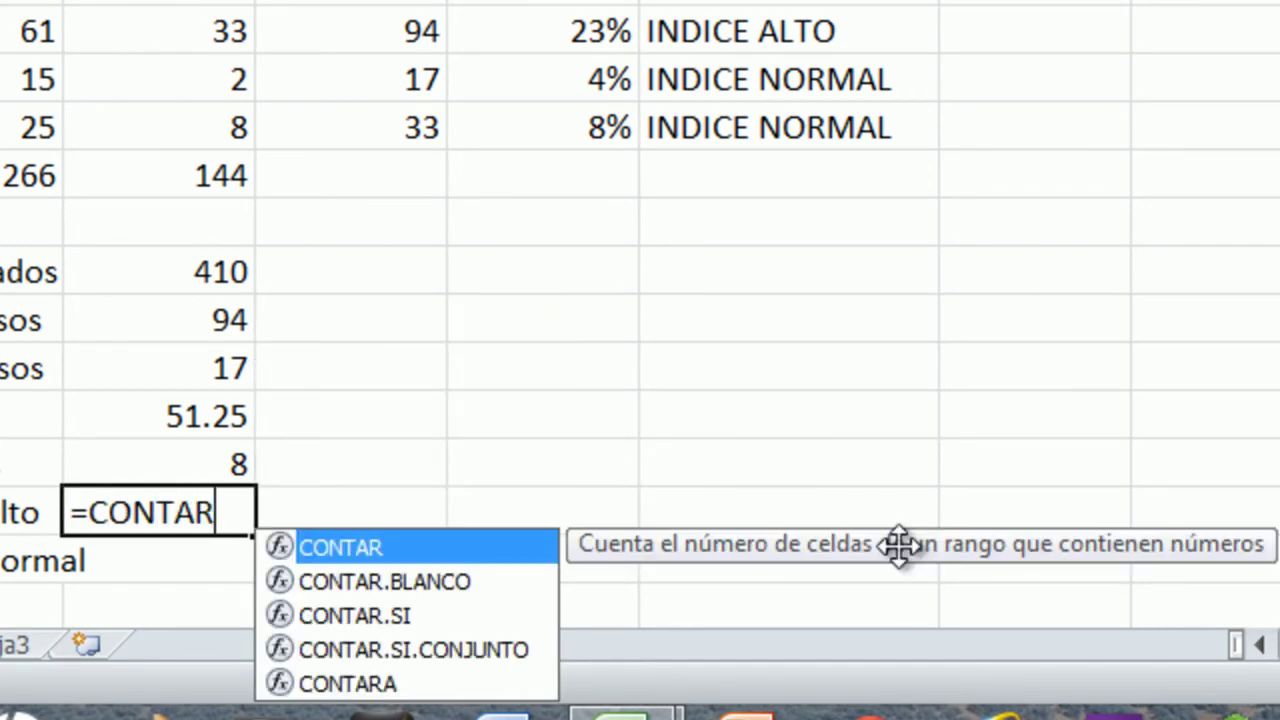
pyautogui.write('.SI')
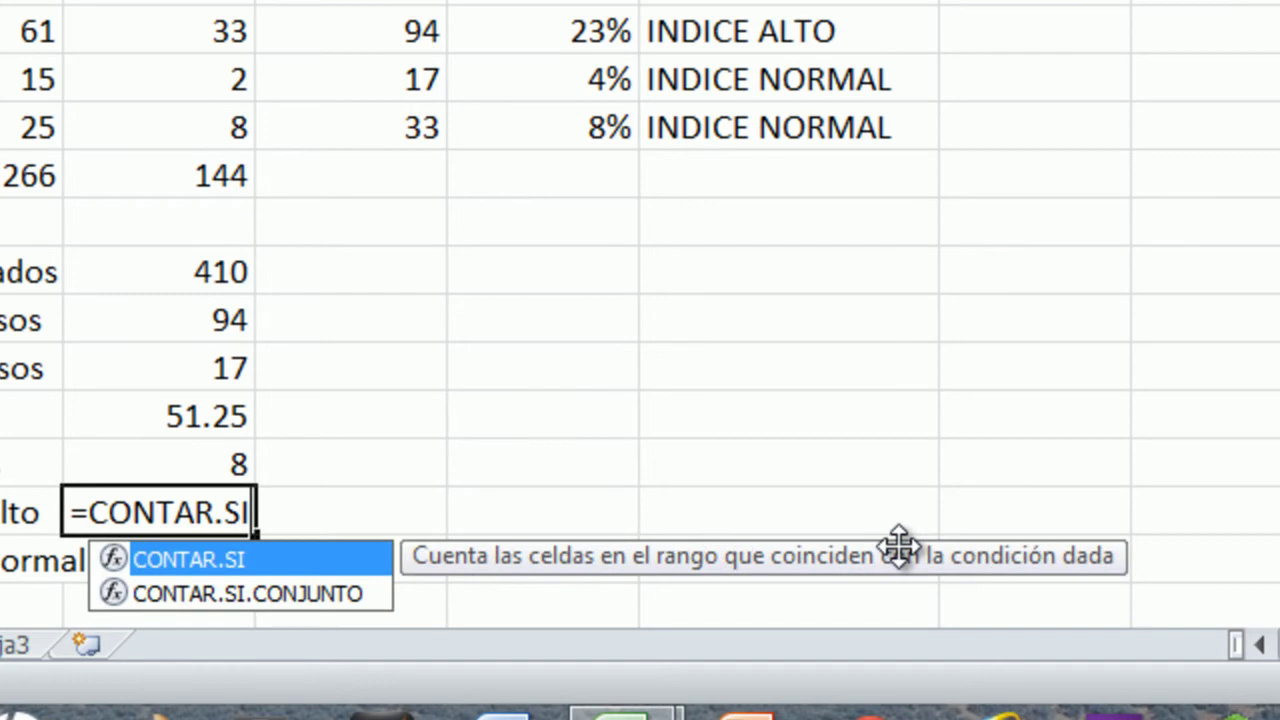
pyautogui.write('(')
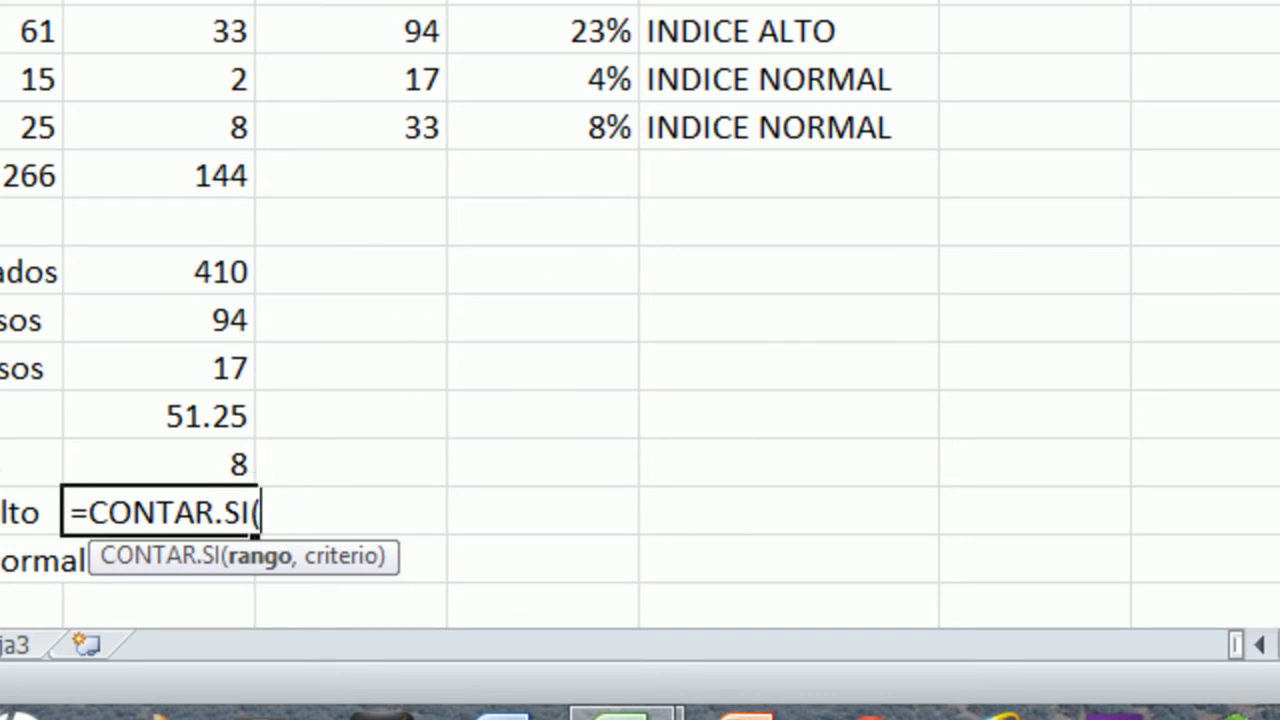
pyautogui.moveTo(780, 2); pyautogui.dragTo(766, 125)
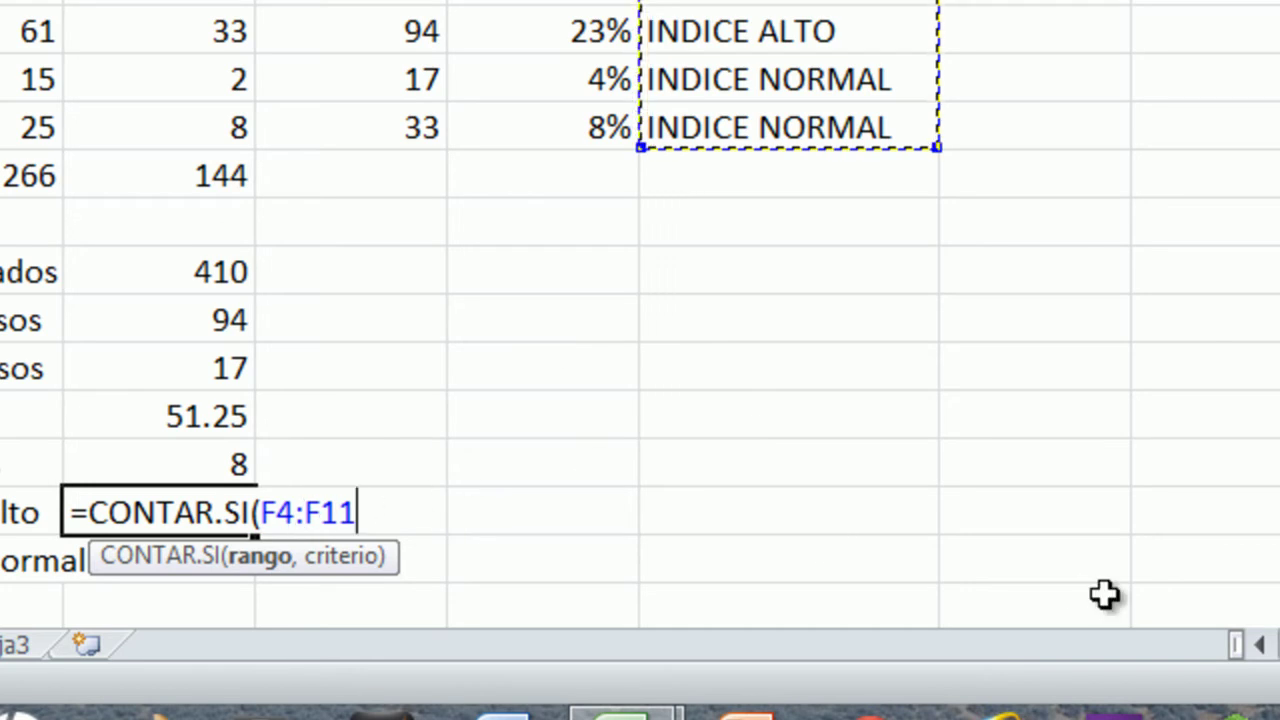
pyautogui.write(',"')
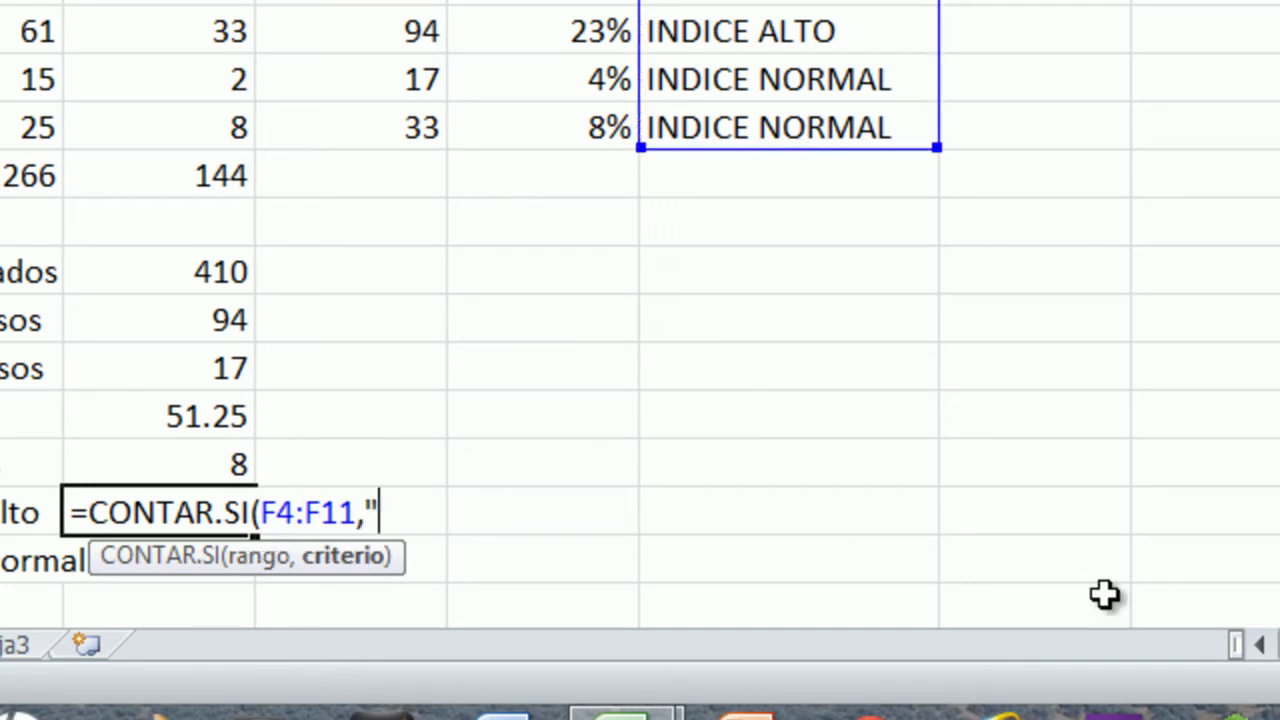
pyautogui.write('INDICE ALTO")')
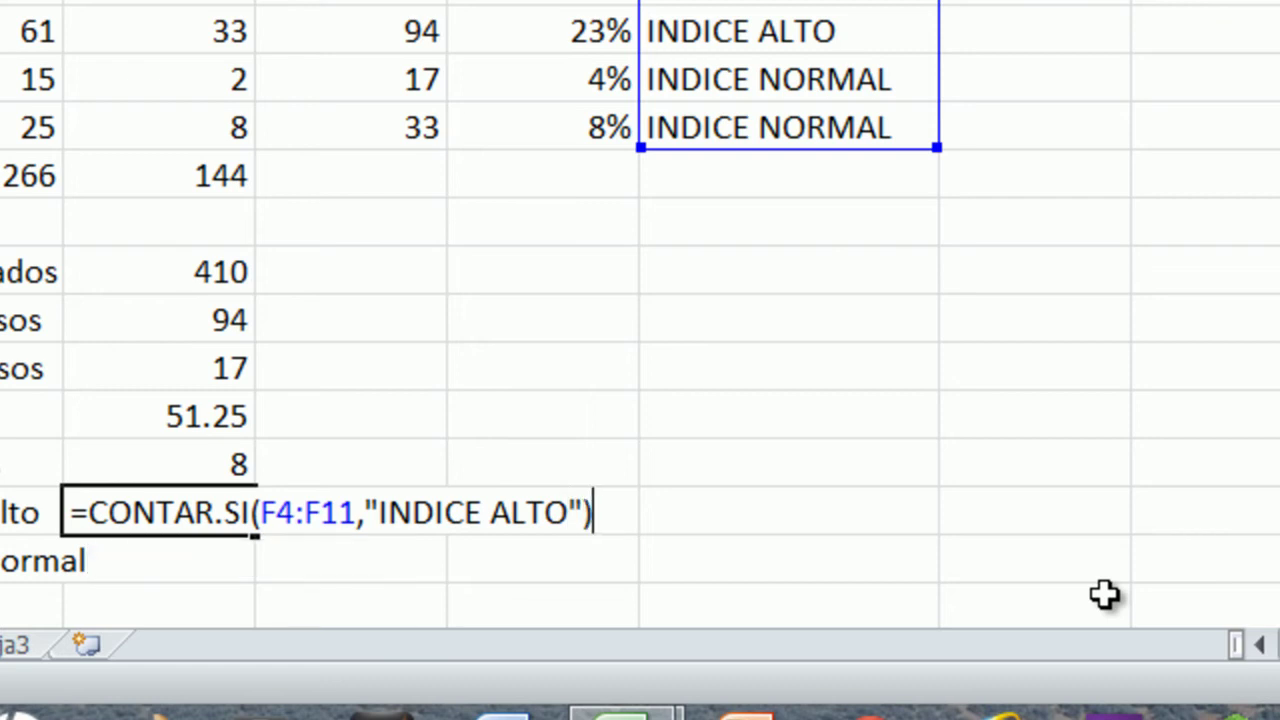
pyautogui.press('Return')
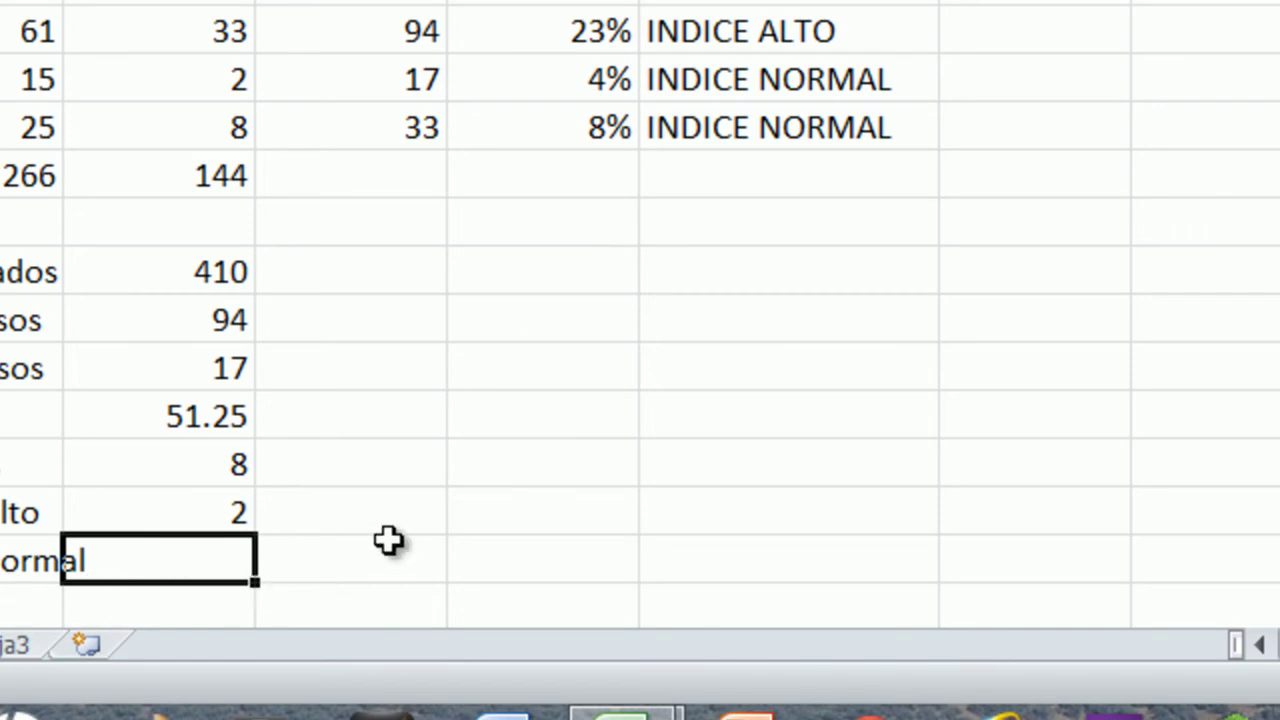
# Step: Enter =CONTAR.SI(F4:F11,"INDICE NORMAL") in cell C20 for Ciudades con índice normal
pyautogui.write('=')
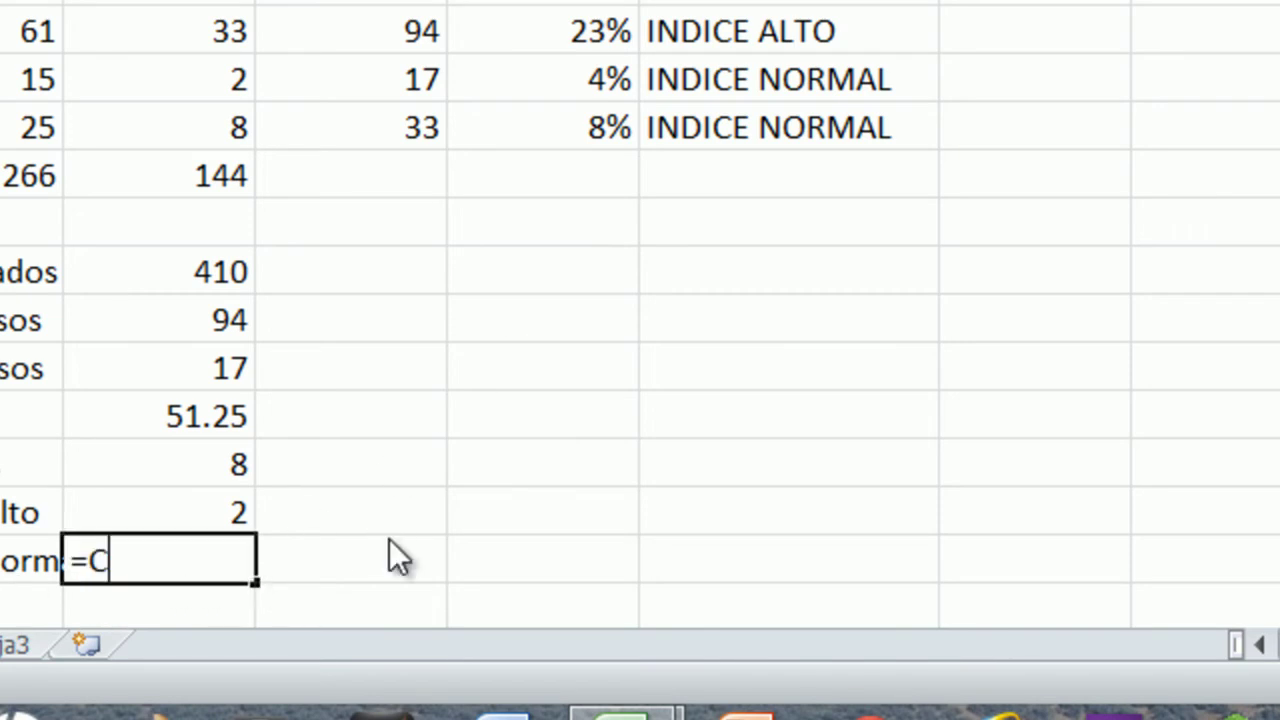
pyautogui.write('CONTAR.SI')
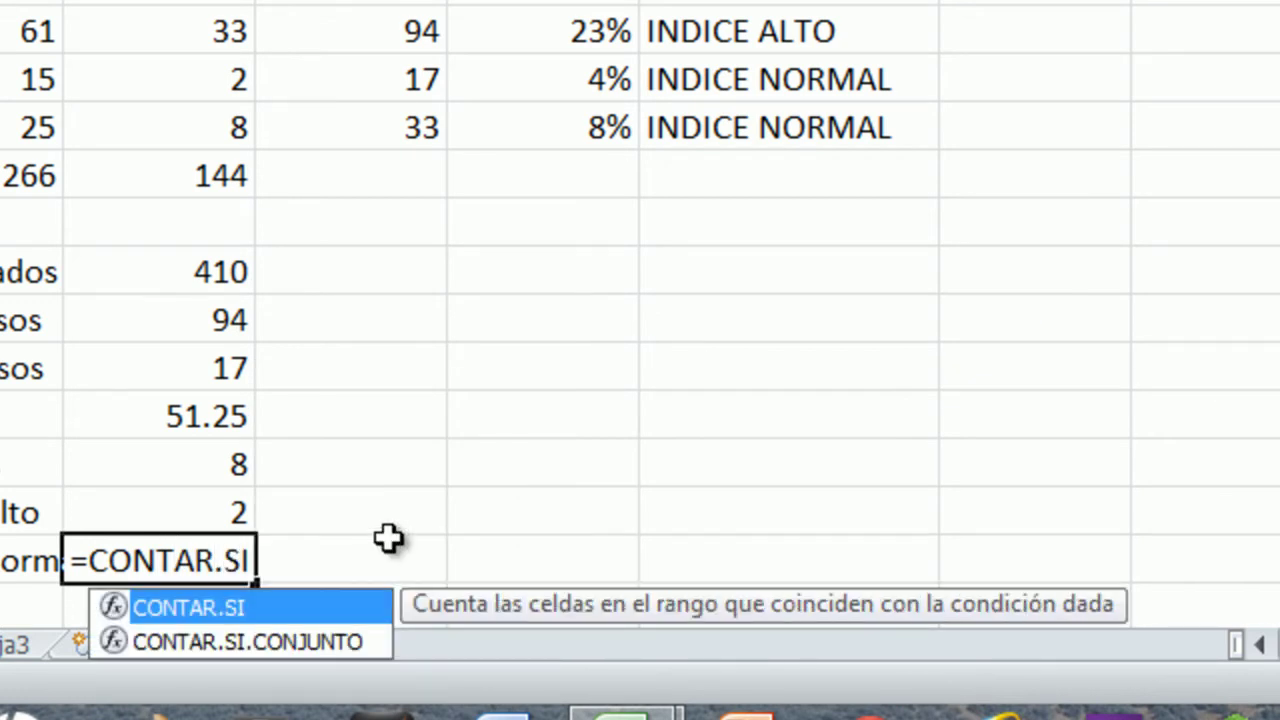
pyautogui.write('(')
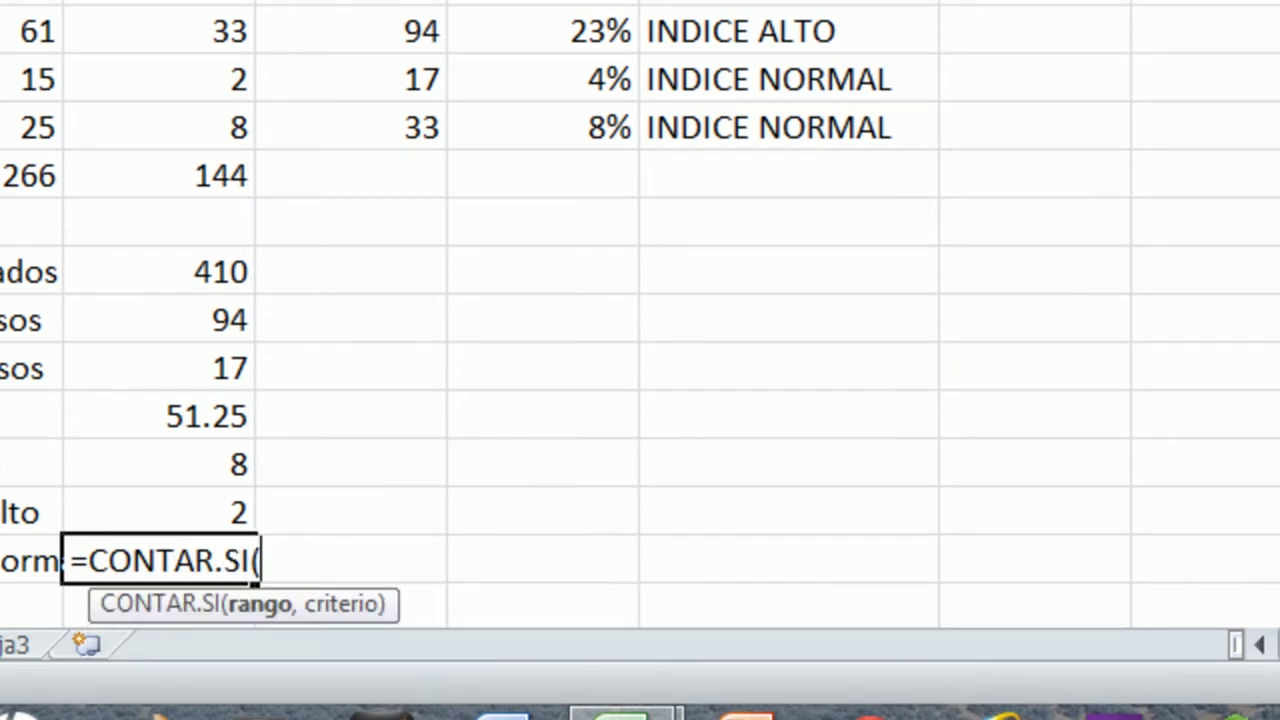
pyautogui.moveTo(720, 0); pyautogui.dragTo(718, 126)
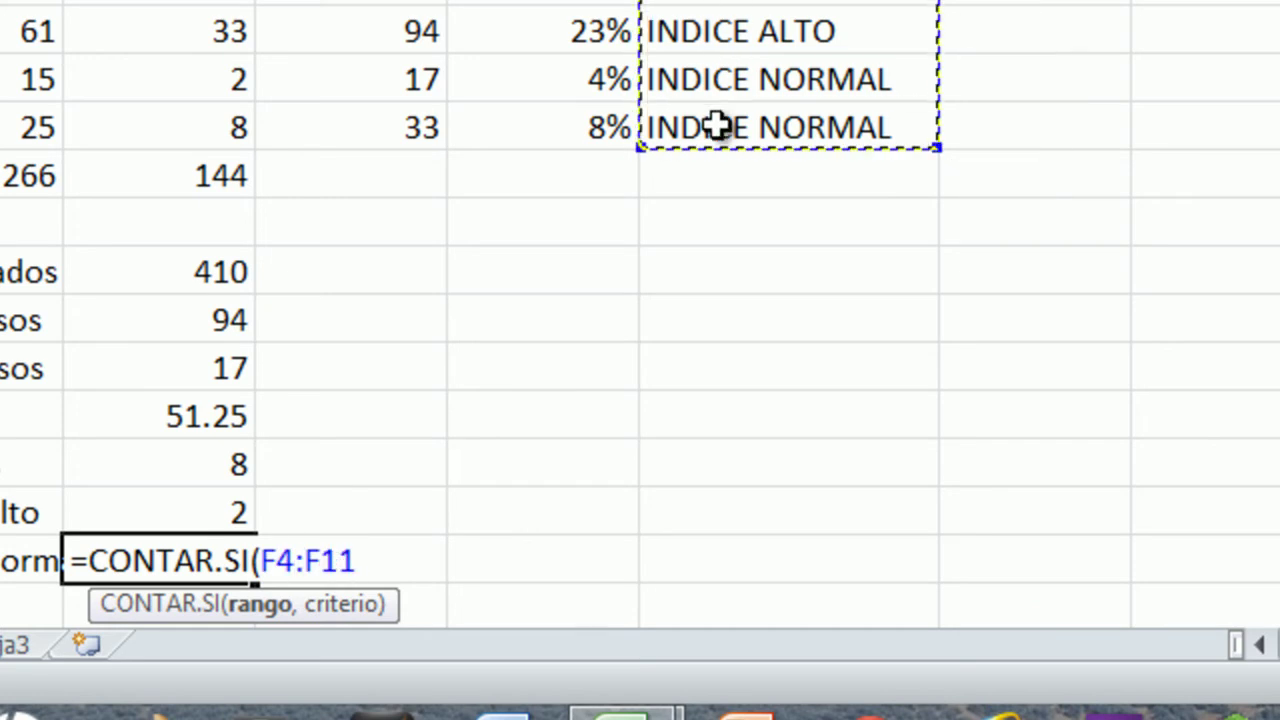
pyautogui.write(',')
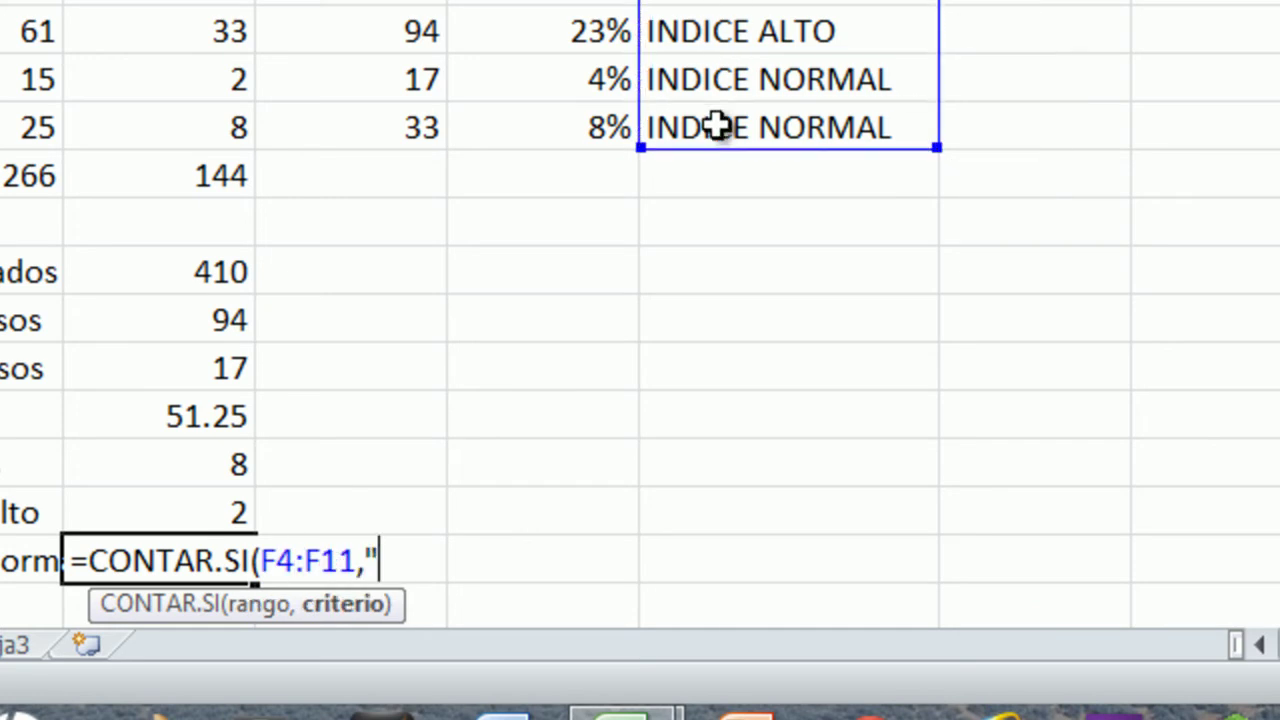
pyautogui.write('"IN')
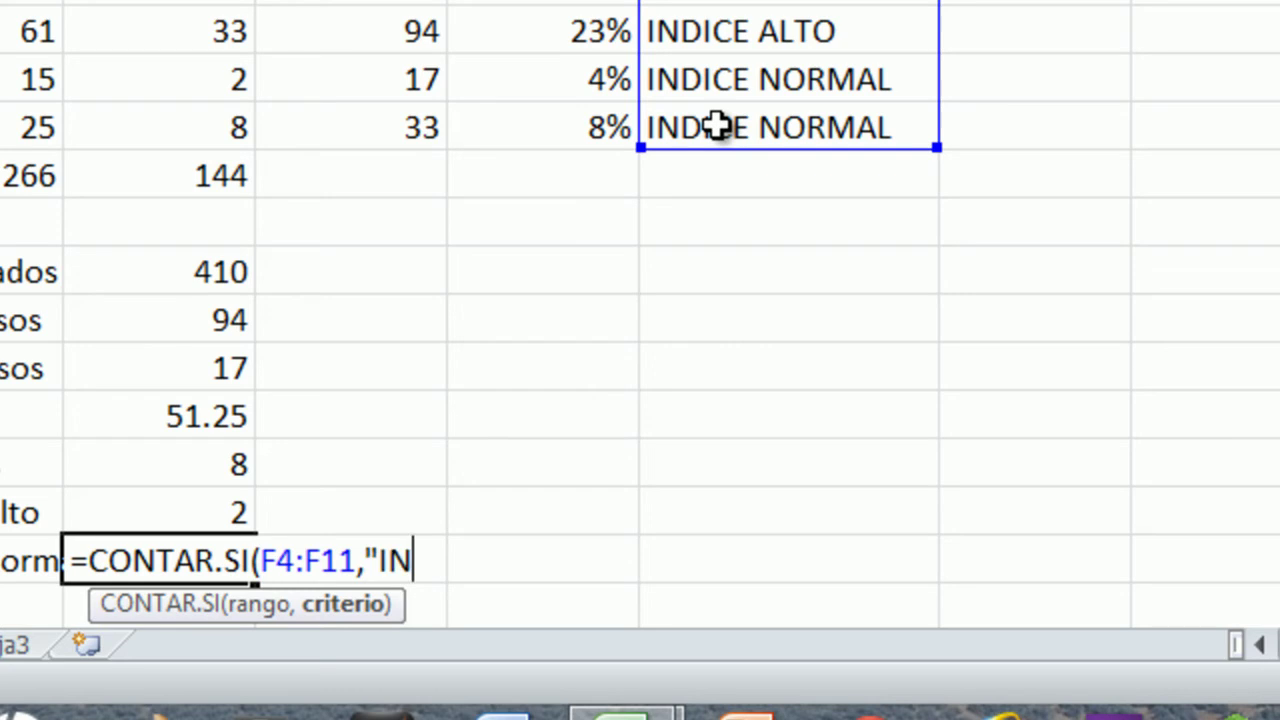
pyautogui.write('DICE NORMAL')
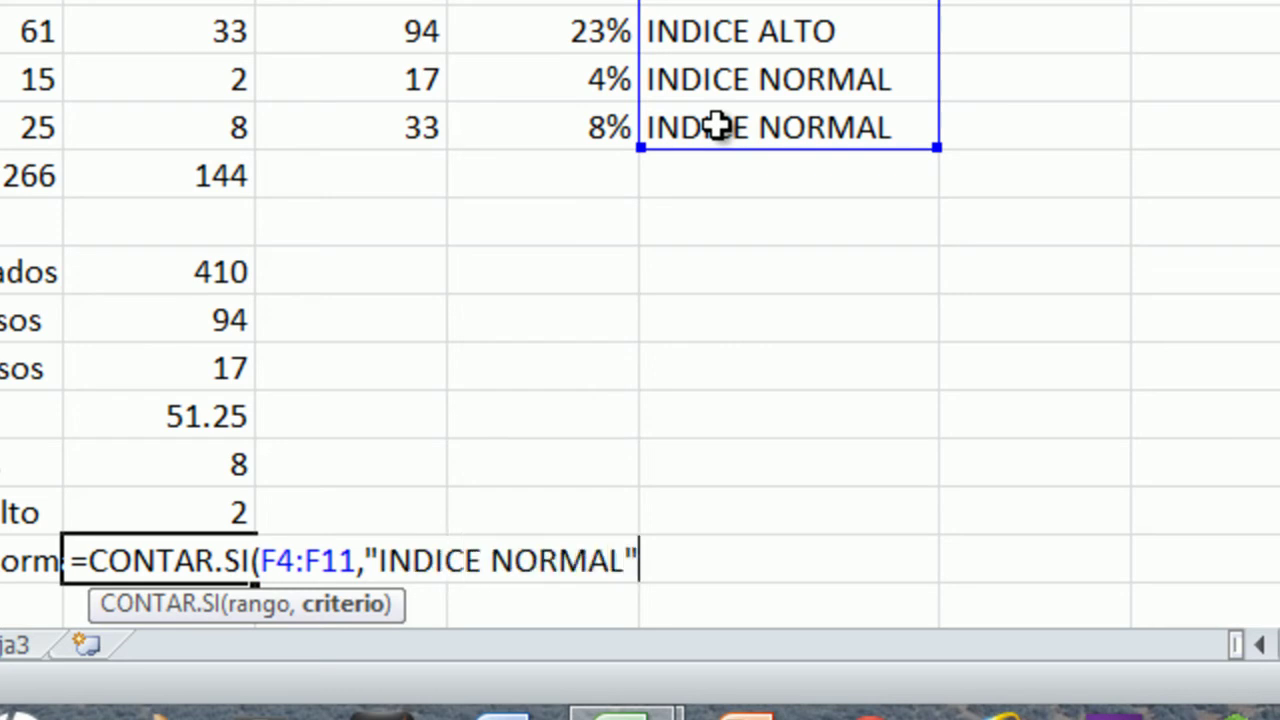
pyautogui.write('")')
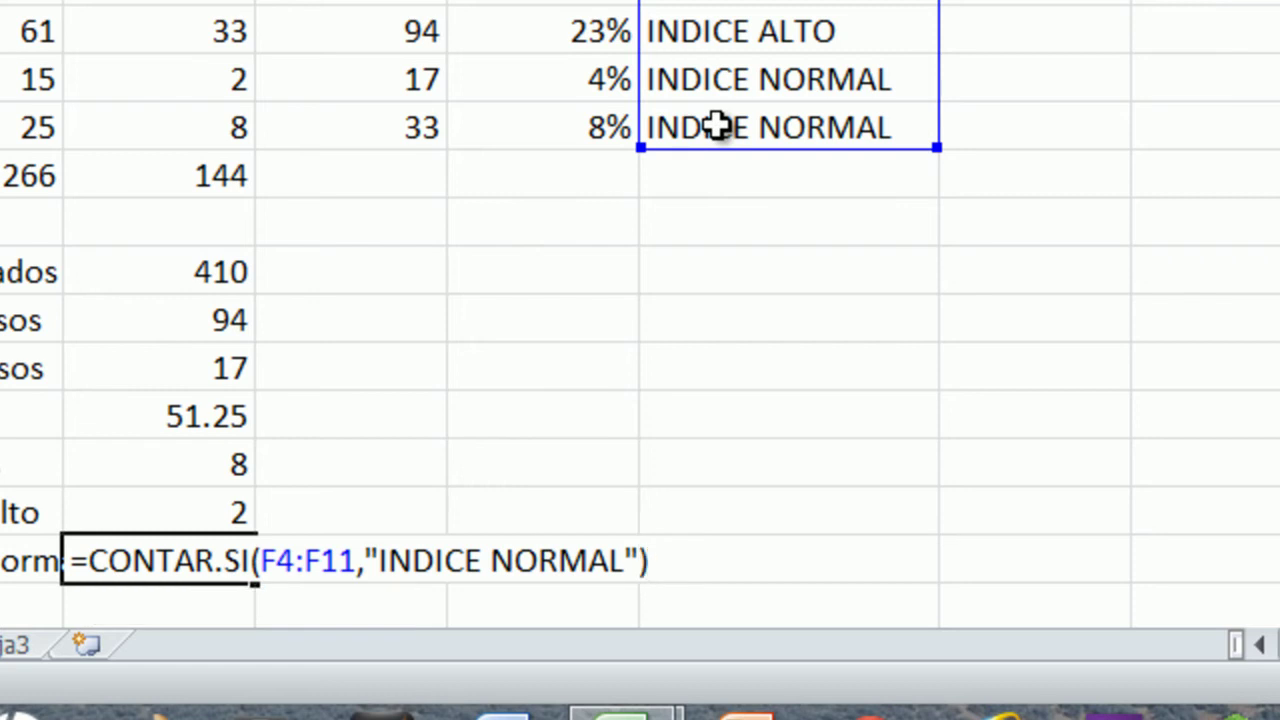
pyautogui.press('Return')
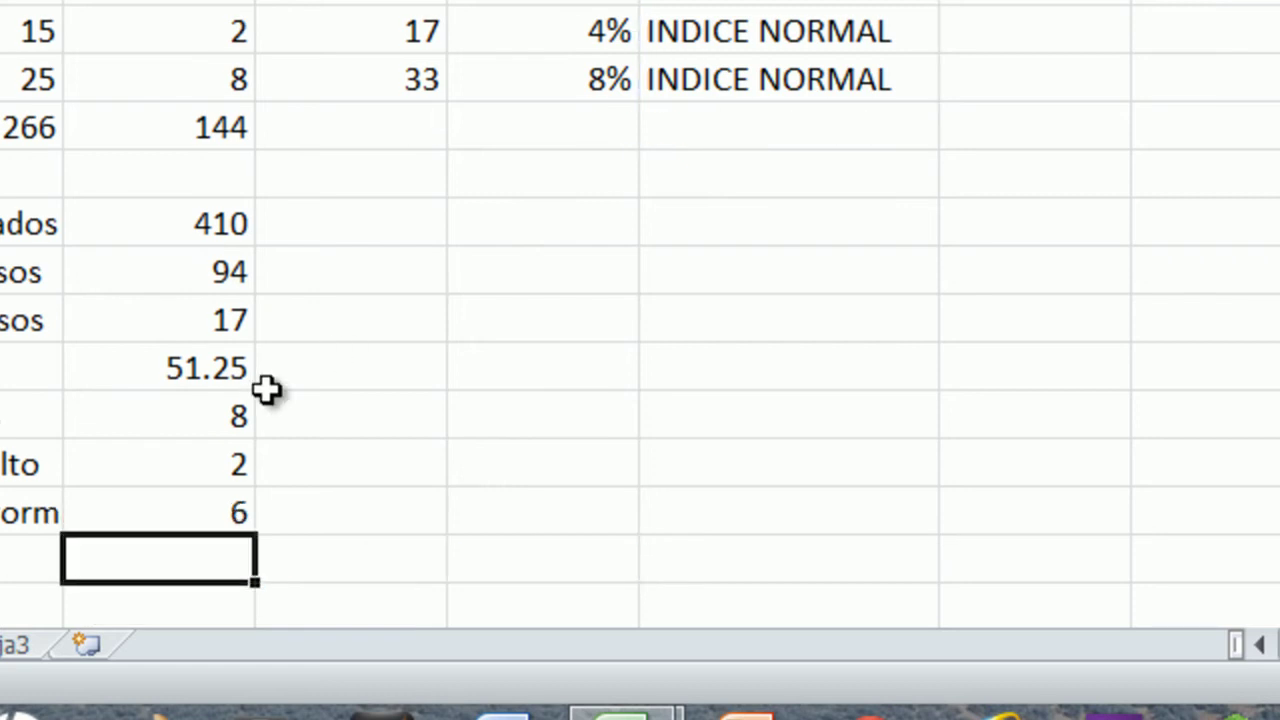
# Step: Review the formulas behind the totals, the summary statistics in C14:C20, Veracruz's Resultado in F4 and its percentage in E4
pyautogui.click(246, 509)
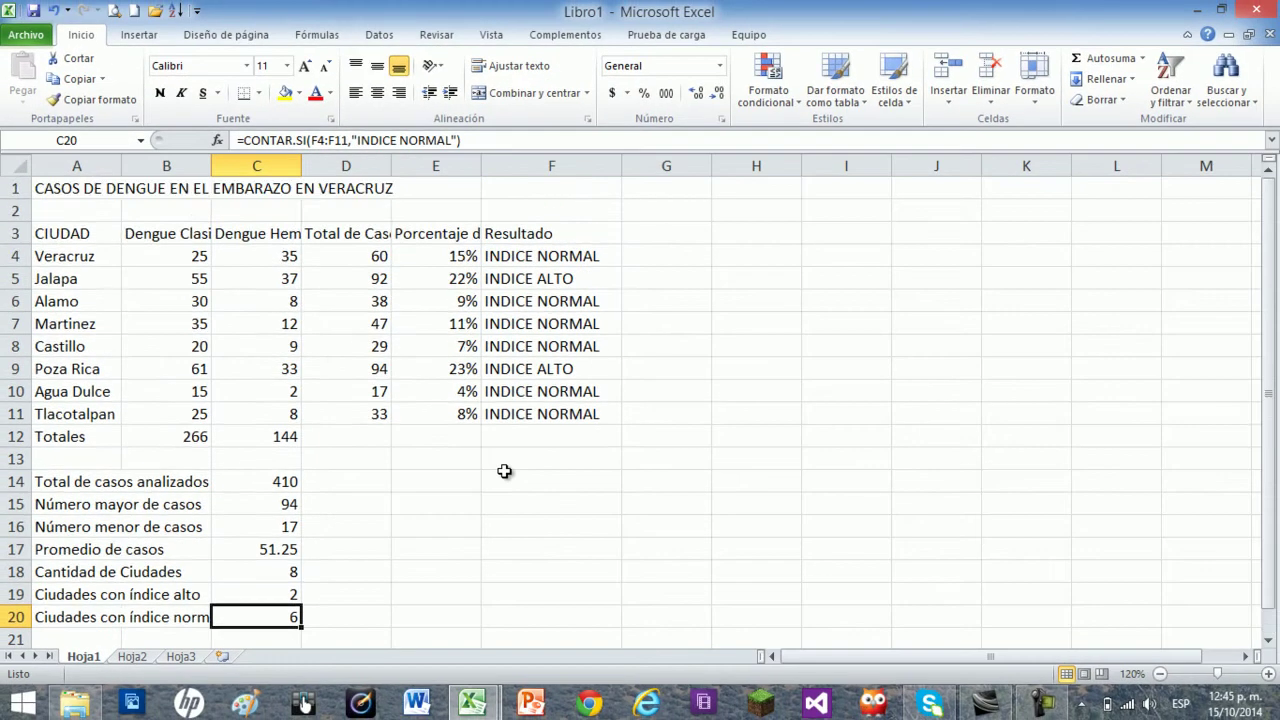
pyautogui.scroll(-1, 505, 471)
pyautogui.scroll(1, 505, 471)
pyautogui.click(196, 438)
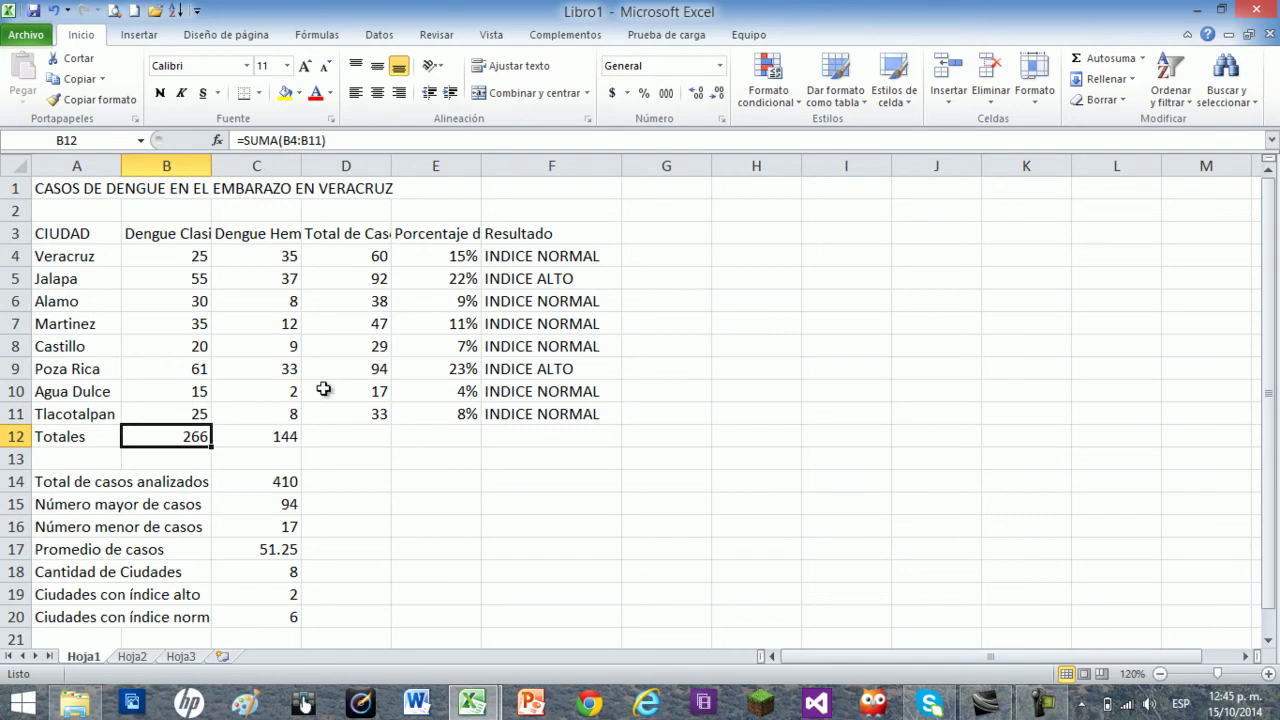
pyautogui.click(287, 482)
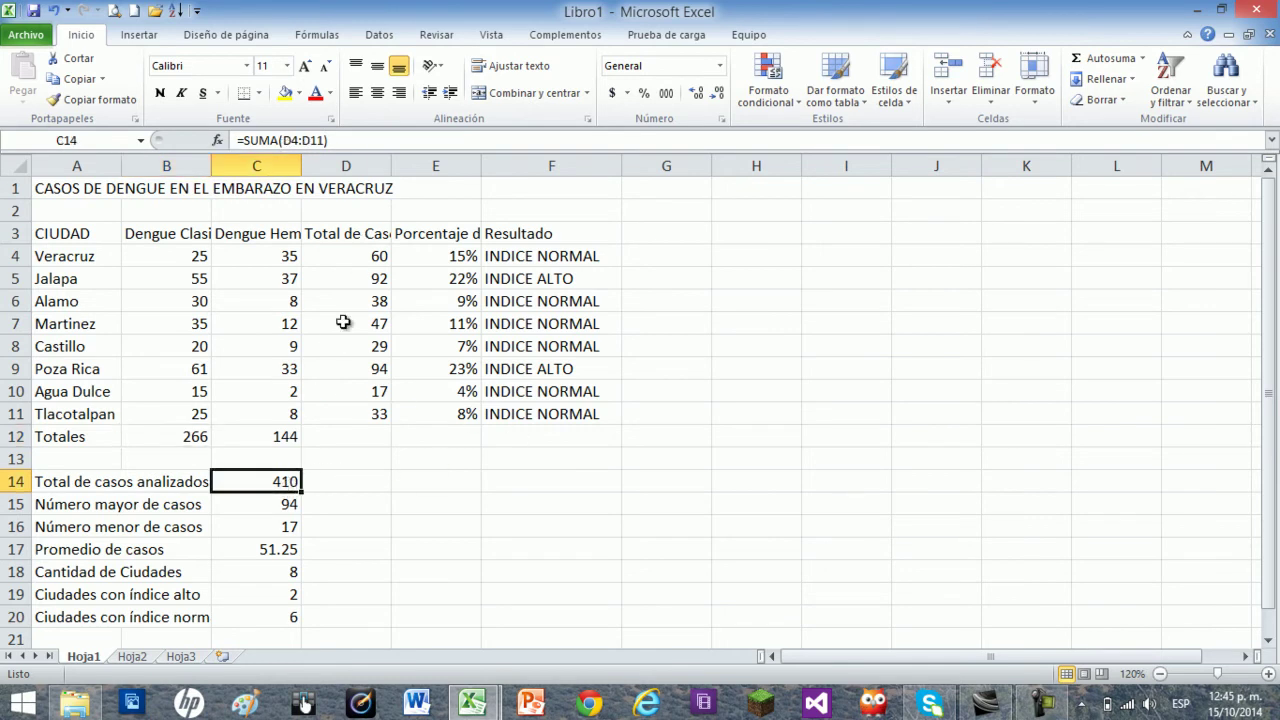
pyautogui.click(287, 507)
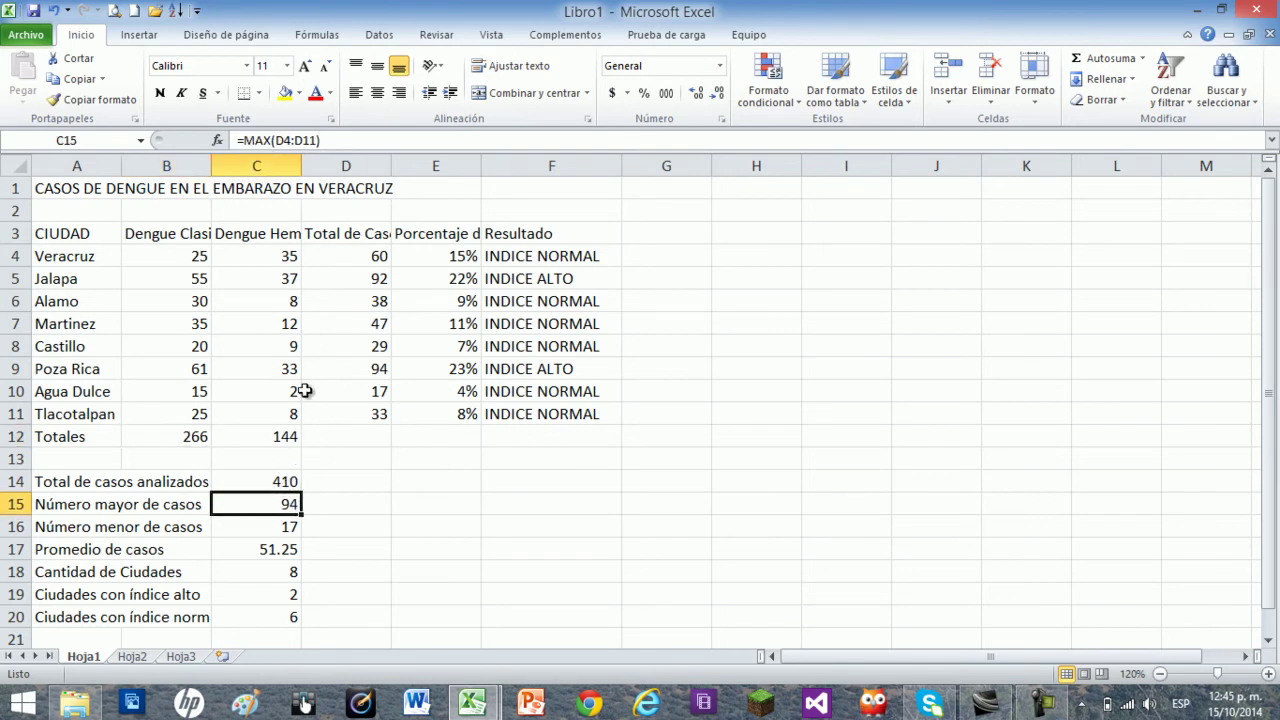
pyautogui.click(283, 527)
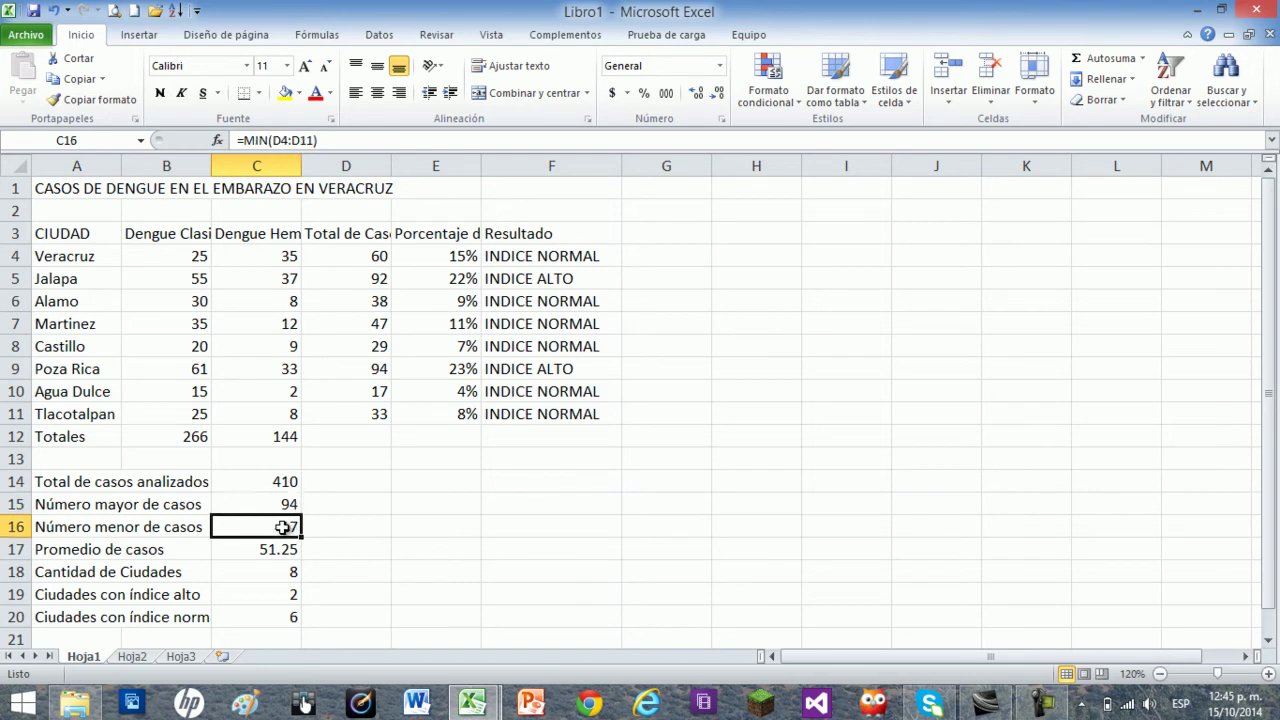
pyautogui.click(271, 553)
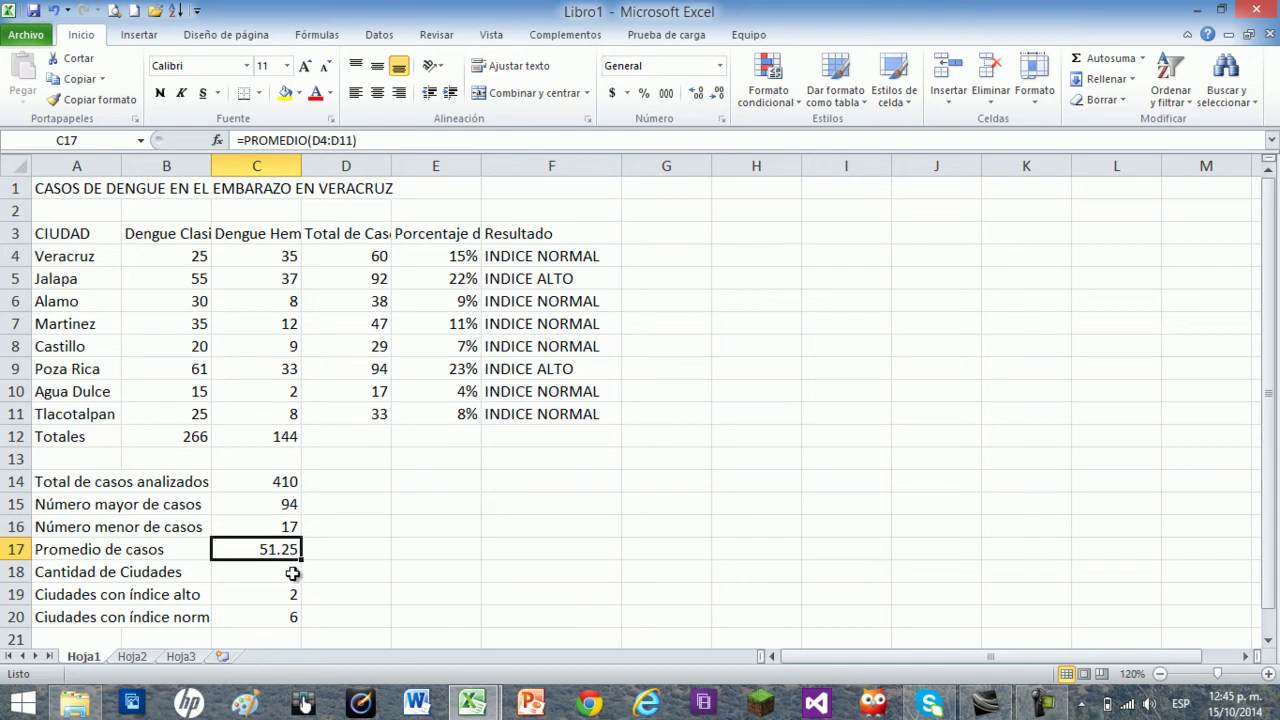
pyautogui.click(282, 573)
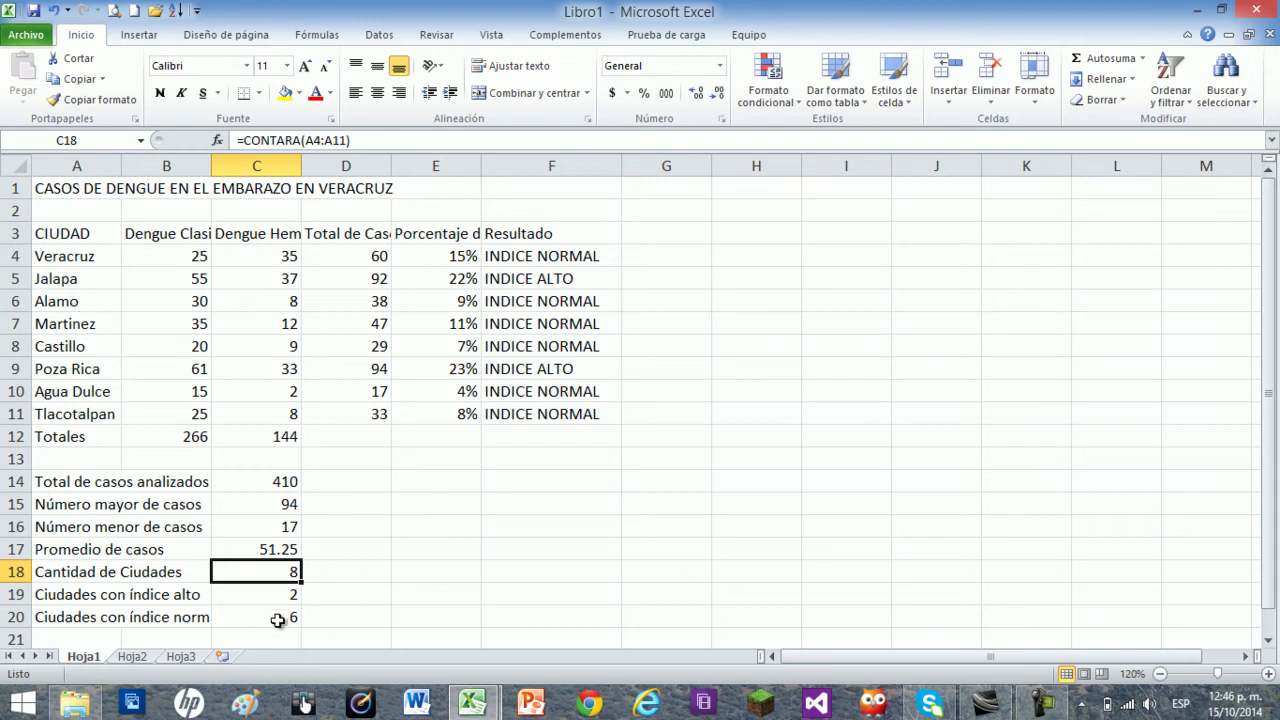
pyautogui.click(295, 594)
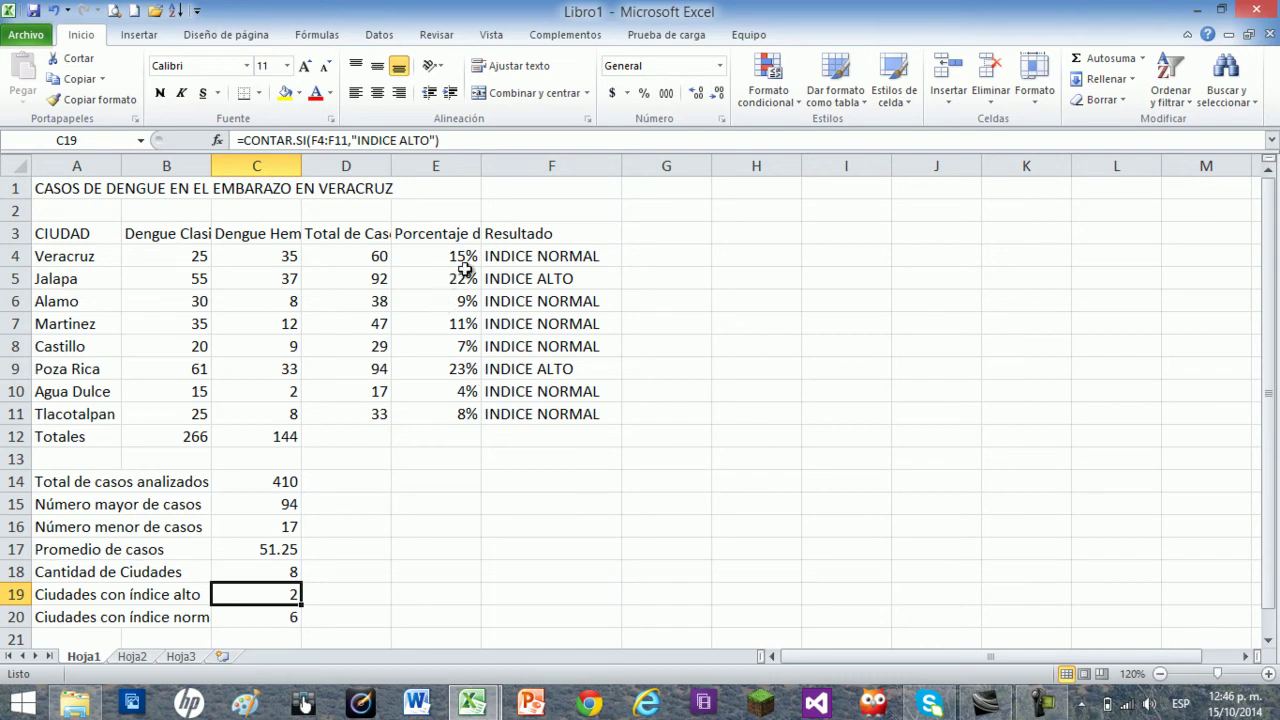
pyautogui.click(514, 258)
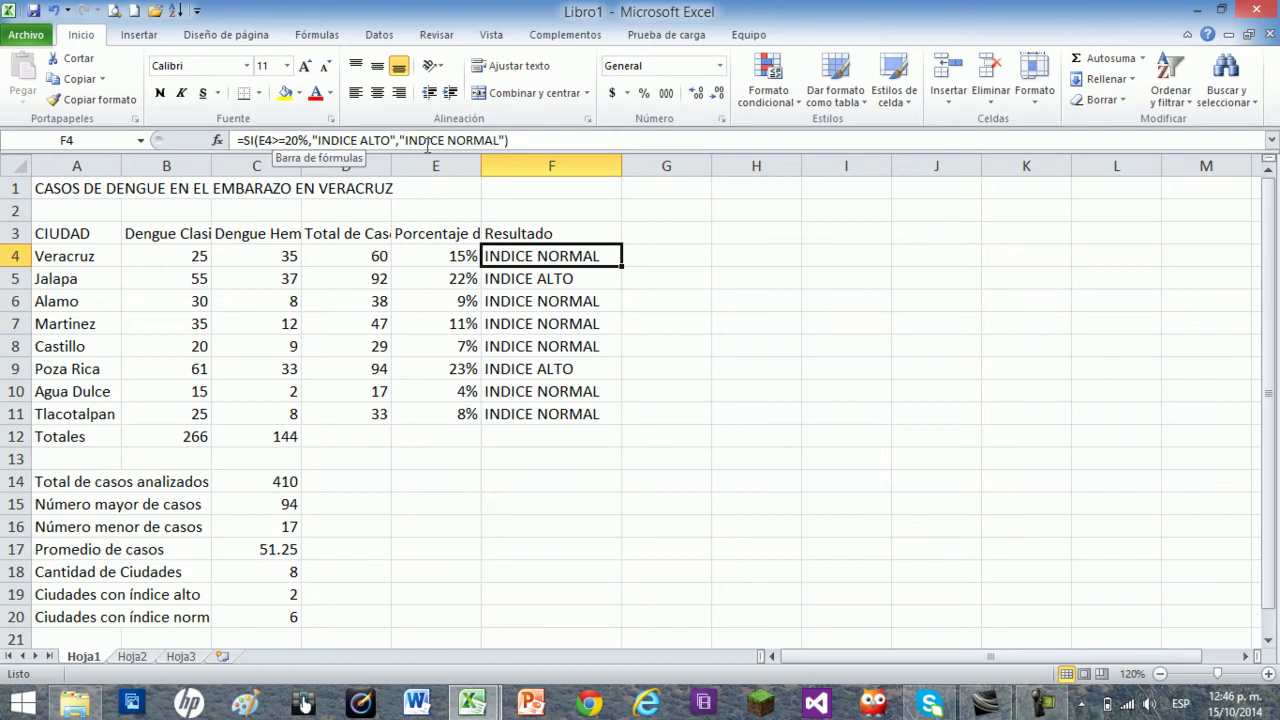
pyautogui.click(452, 259)
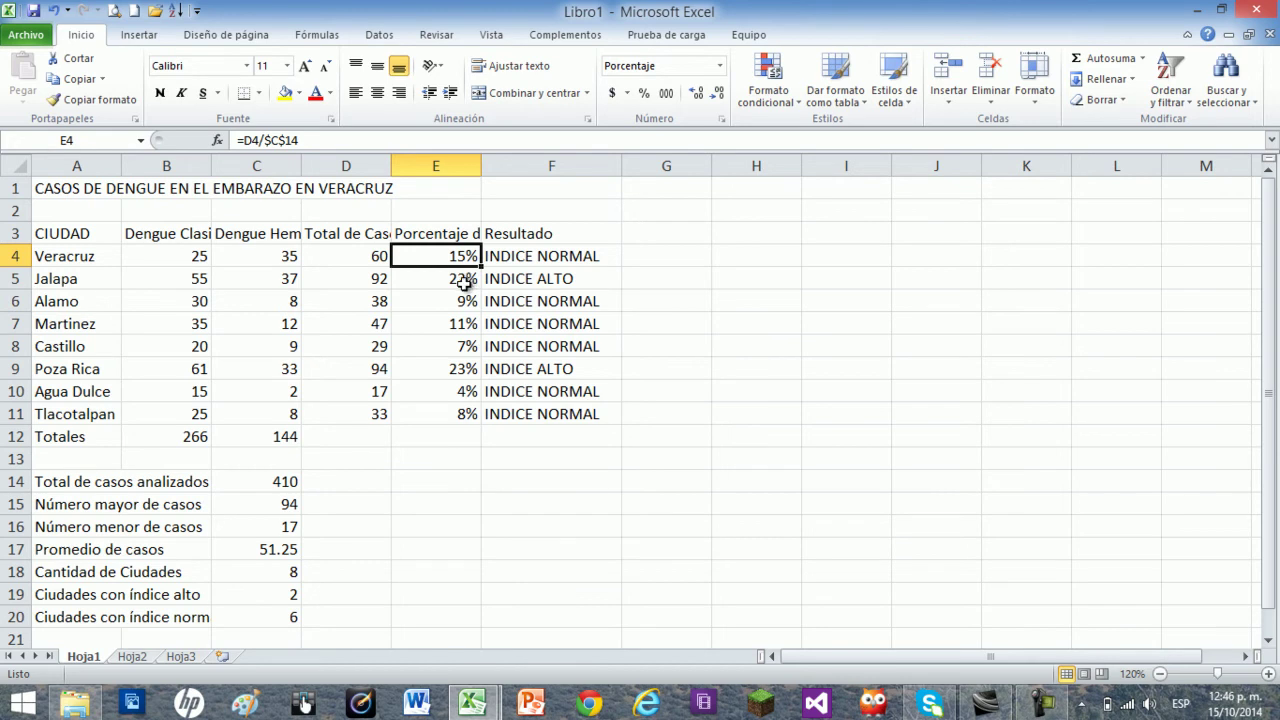
pyautogui.click(430, 454)
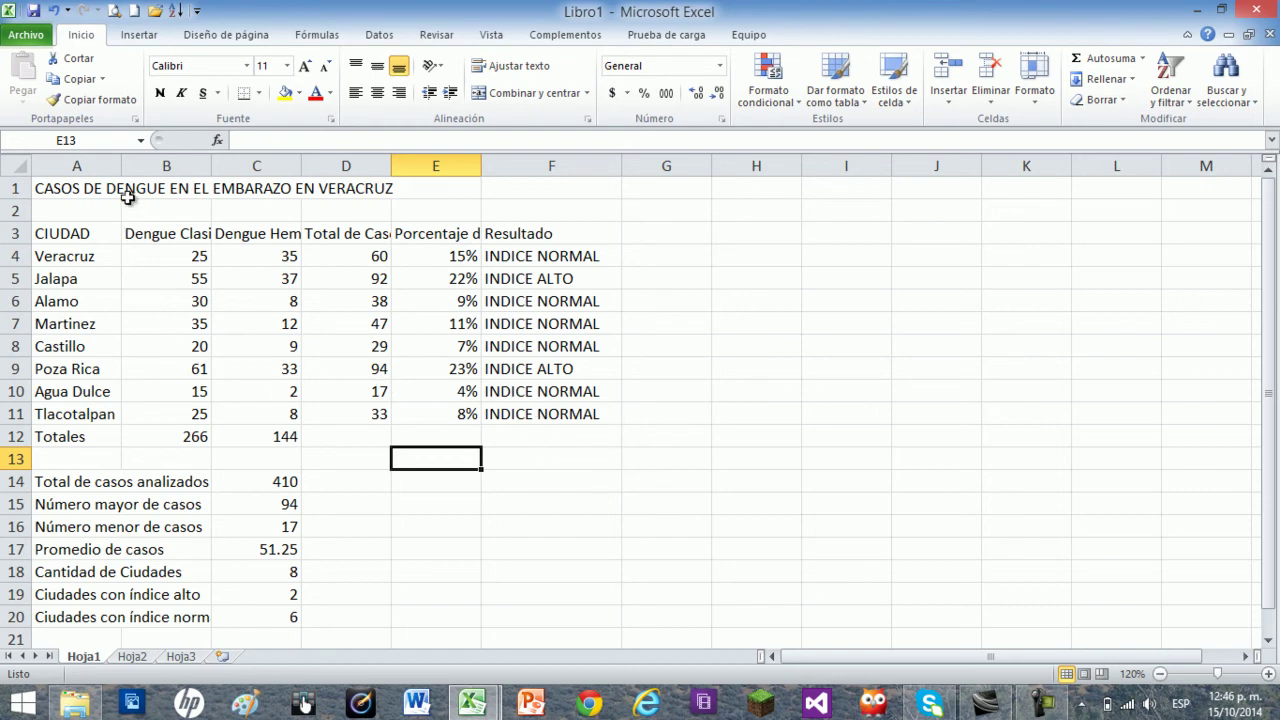
# Step: Widen column A to fit its longest label, and merge and center the worksheet title across A1:F1
pyautogui.moveTo(120, 166); pyautogui.dragTo(224, 174)
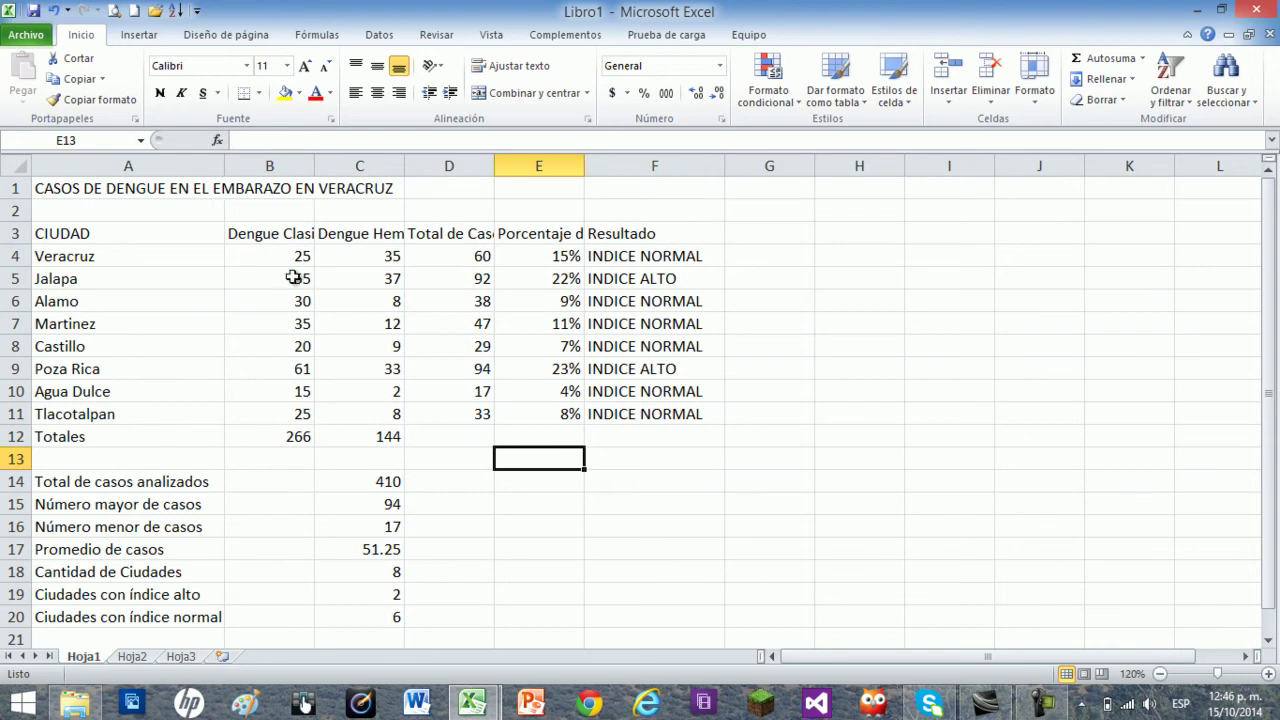
pyautogui.moveTo(82, 192); pyautogui.dragTo(655, 197)
pyautogui.click(535, 93)
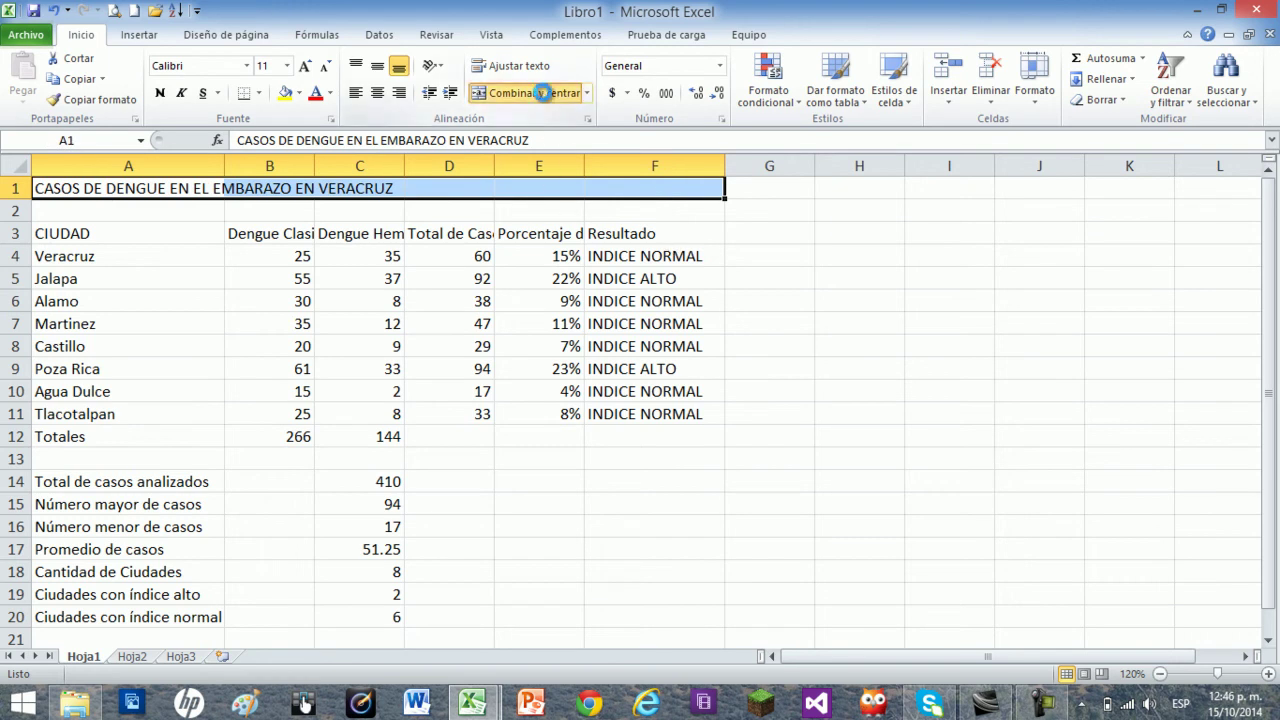
# Step: Make the merged worksheet title bold and increase its font size to 16
pyautogui.click(162, 96)
pyautogui.click(305, 66)
pyautogui.click(305, 66)
pyautogui.click(305, 66)
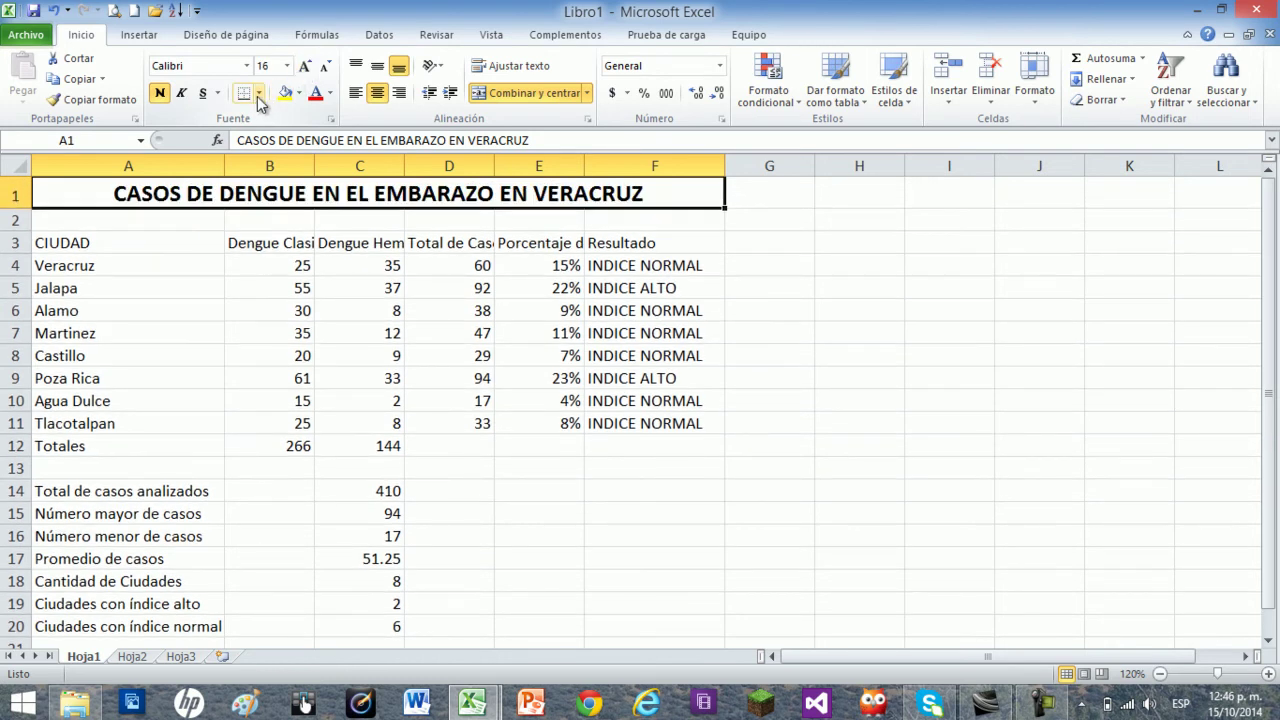
# Step: Apply a thick box border and a light orange fill to the title cell
pyautogui.click(258, 93)
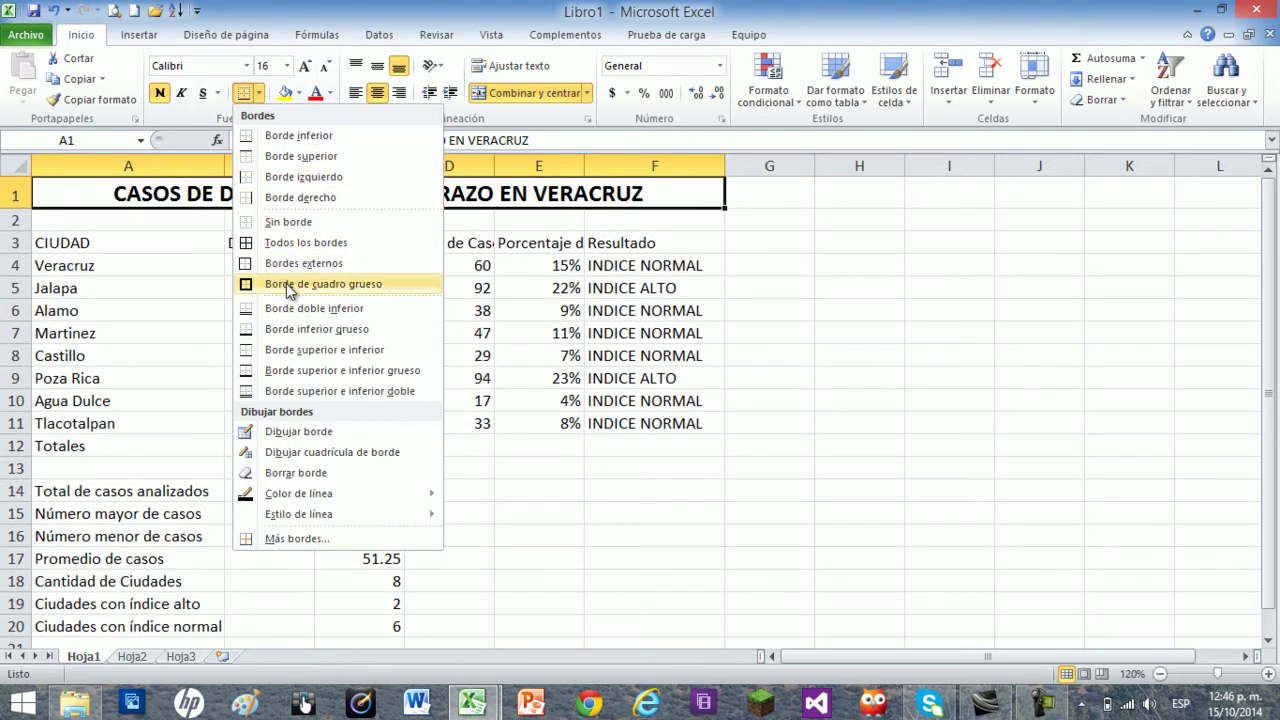
pyautogui.click(287, 284)
pyautogui.click(300, 93)
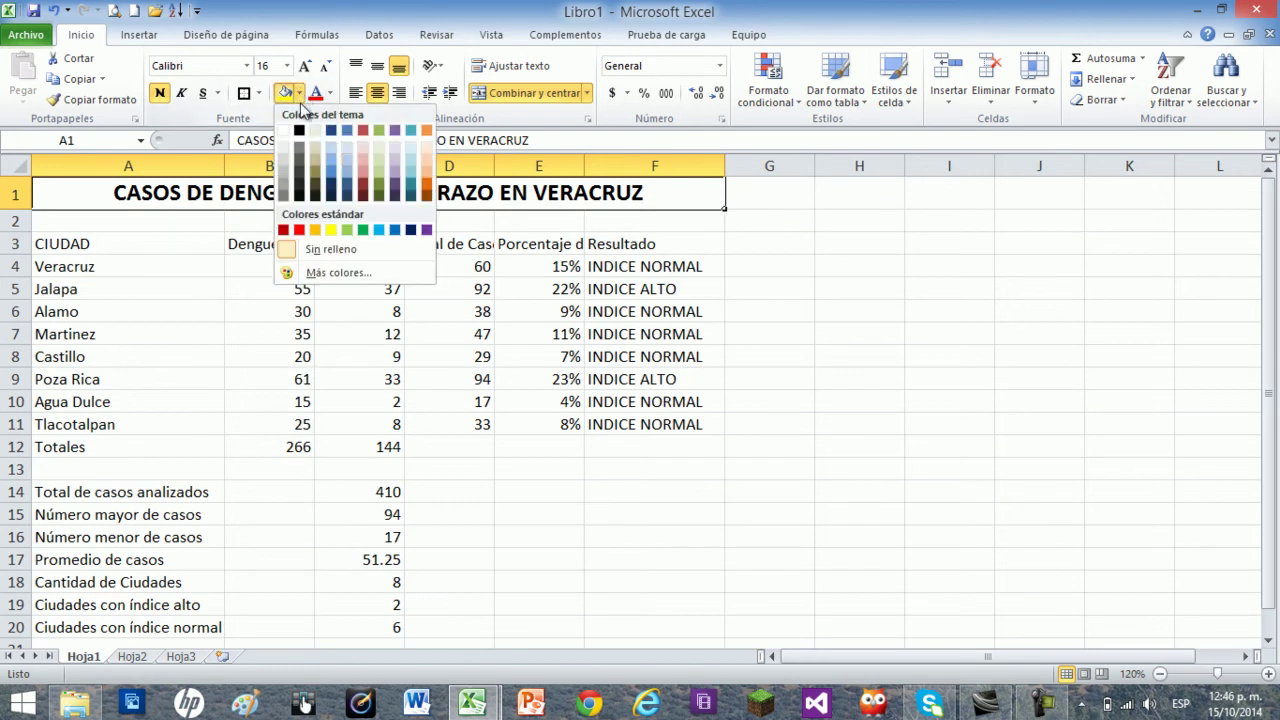
pyautogui.click(427, 142)
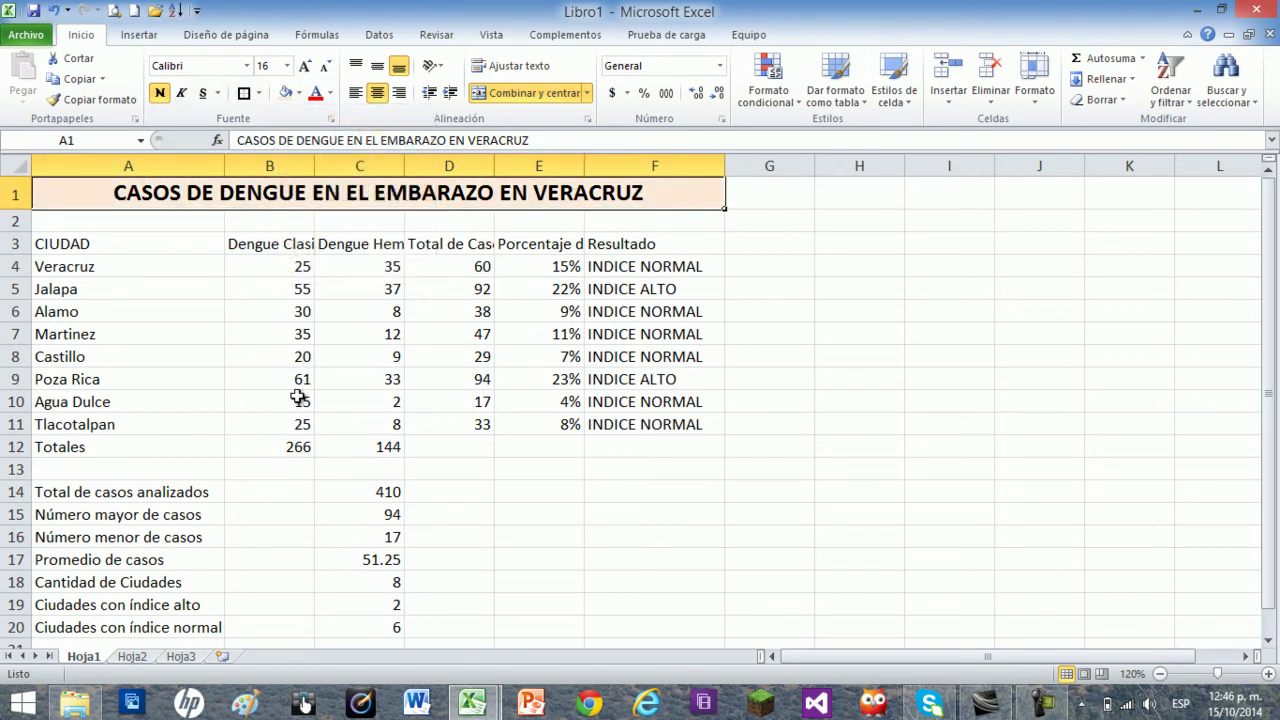
pyautogui.click(300, 357)
# Step: Wrap the text of headers A3:F3, widening column C to fit "Hemorragico" and reducing row 3 to two text lines
pyautogui.moveTo(117, 243); pyautogui.dragTo(641, 247)
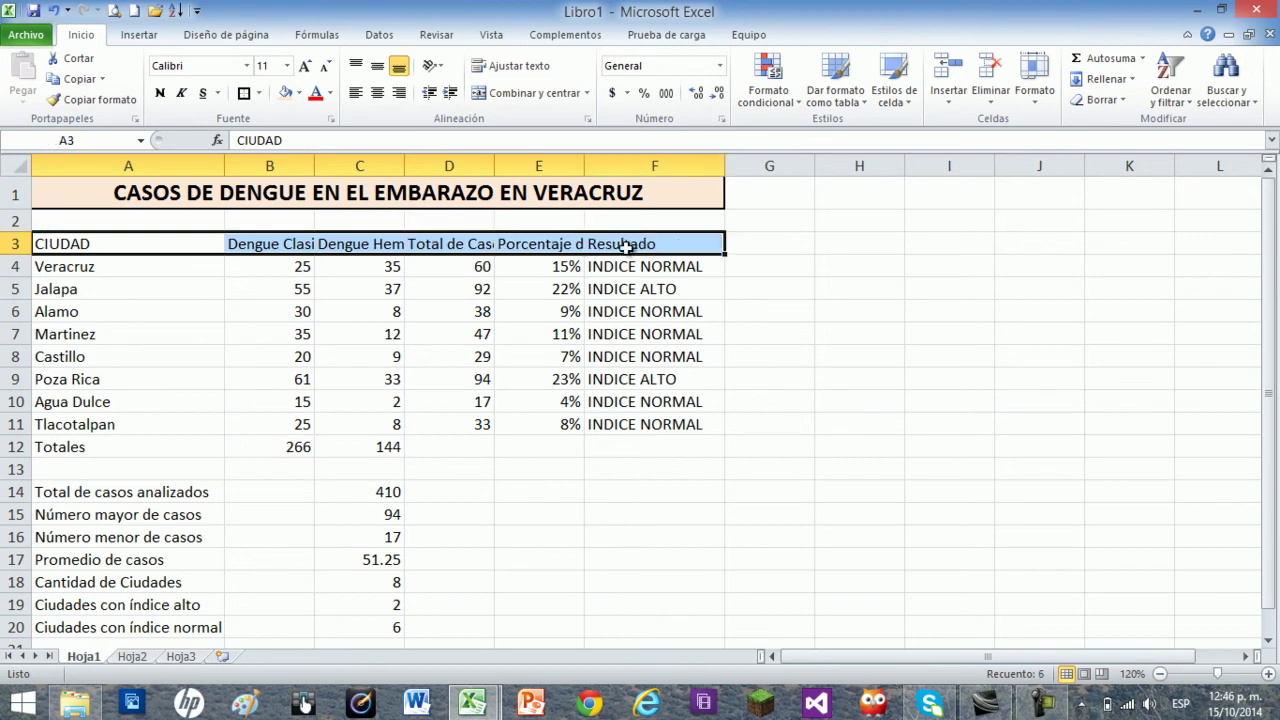
pyautogui.click(535, 69)
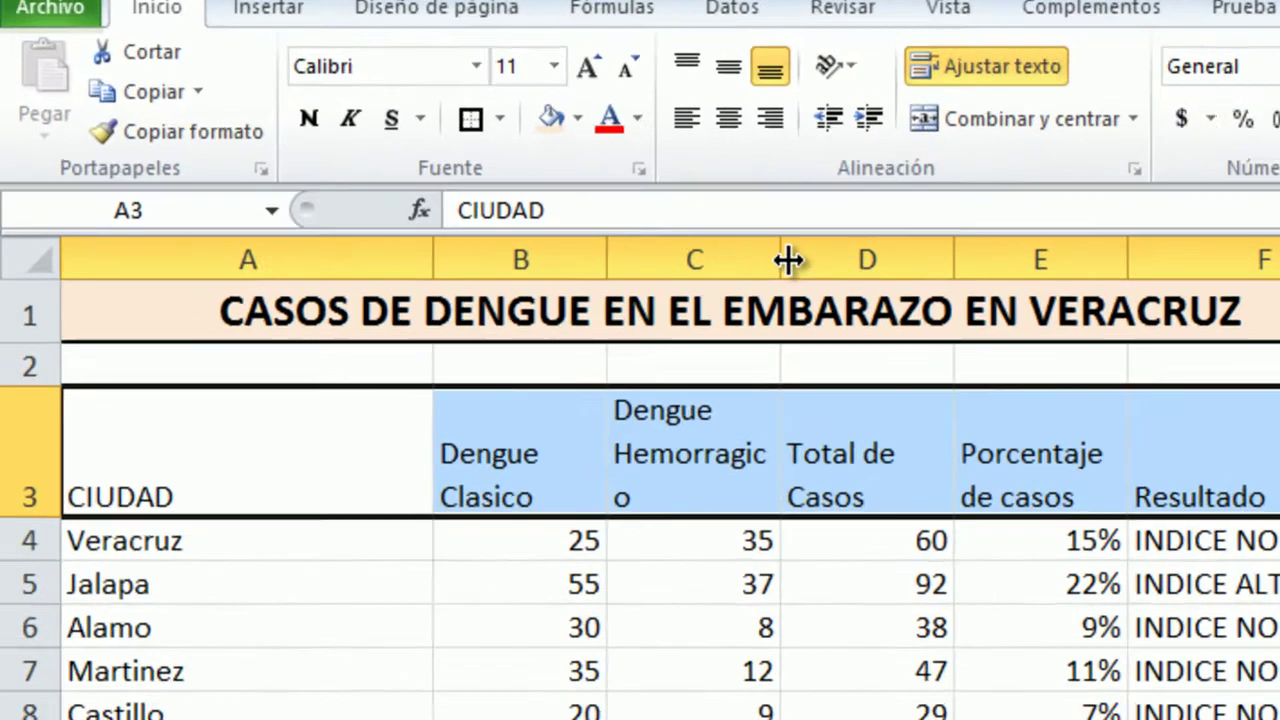
pyautogui.moveTo(405, 165); pyautogui.dragTo(406, 165)
pyautogui.moveTo(867, 281); pyautogui.dragTo(921, 280)
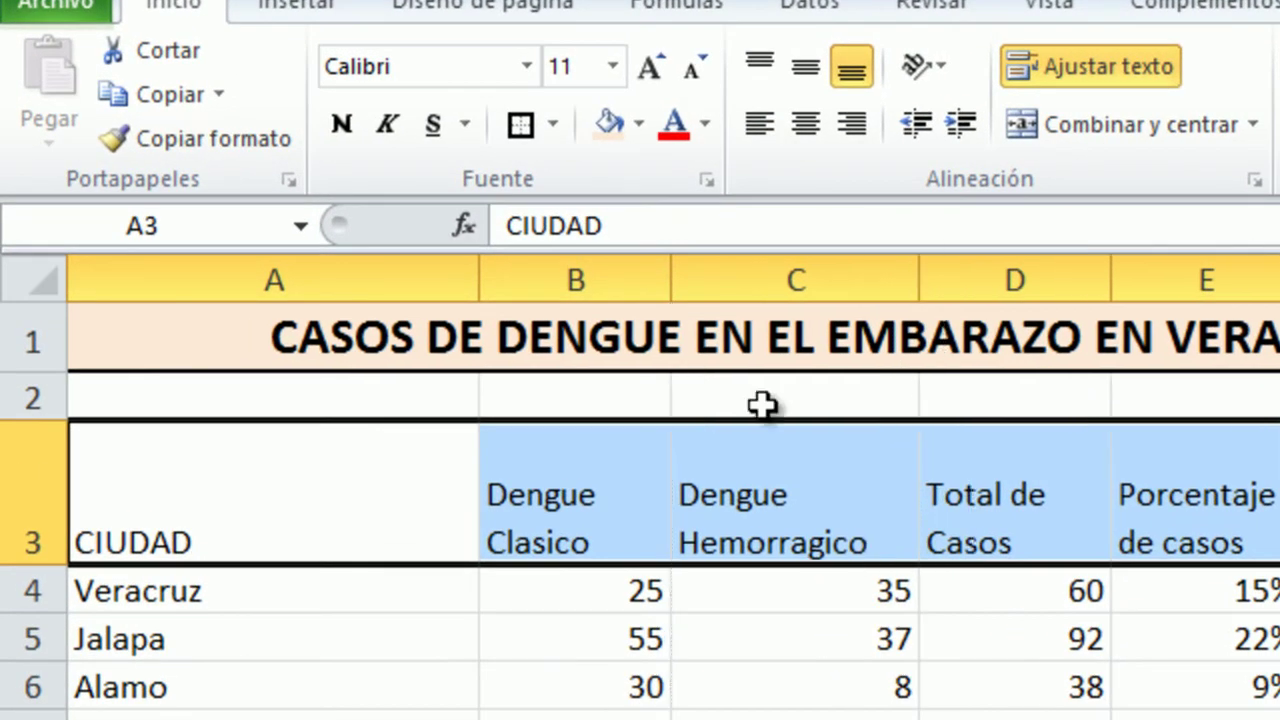
pyautogui.moveTo(51, 563); pyautogui.dragTo(40, 516)
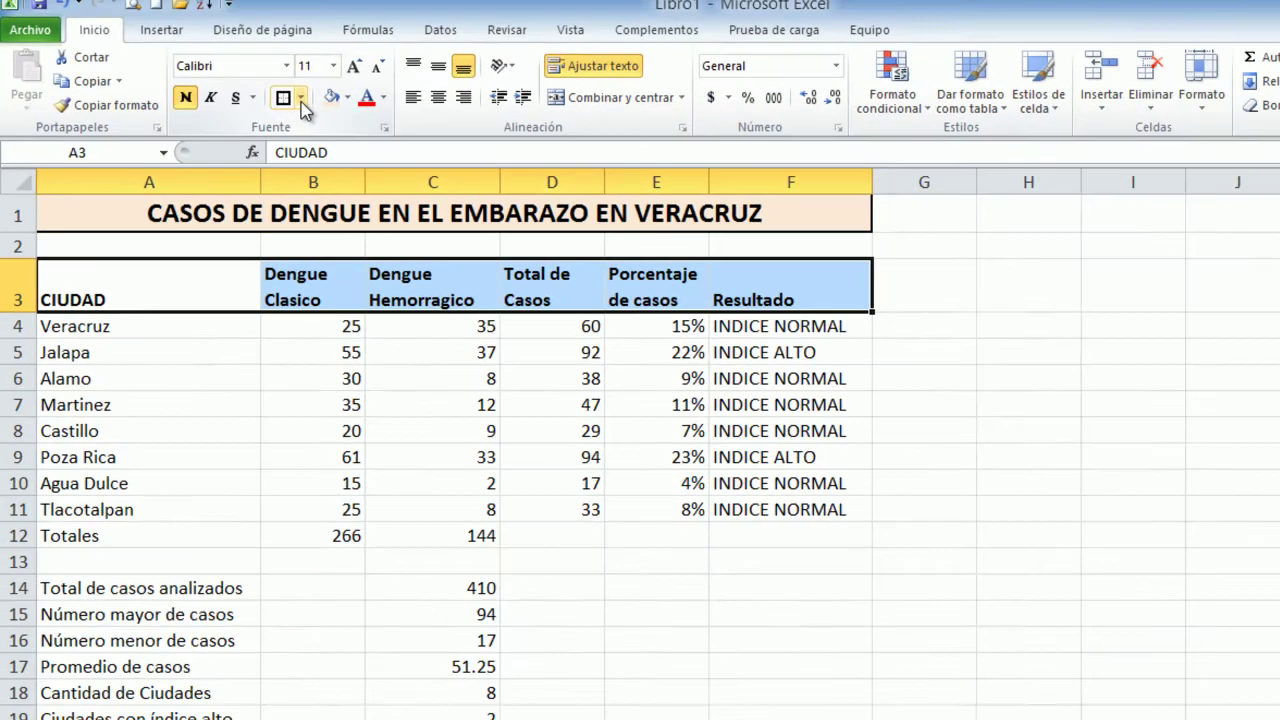
# Step: Make headers A3:F3 bold with all borders, and center their text horizontally and vertically
pyautogui.click(552, 124)
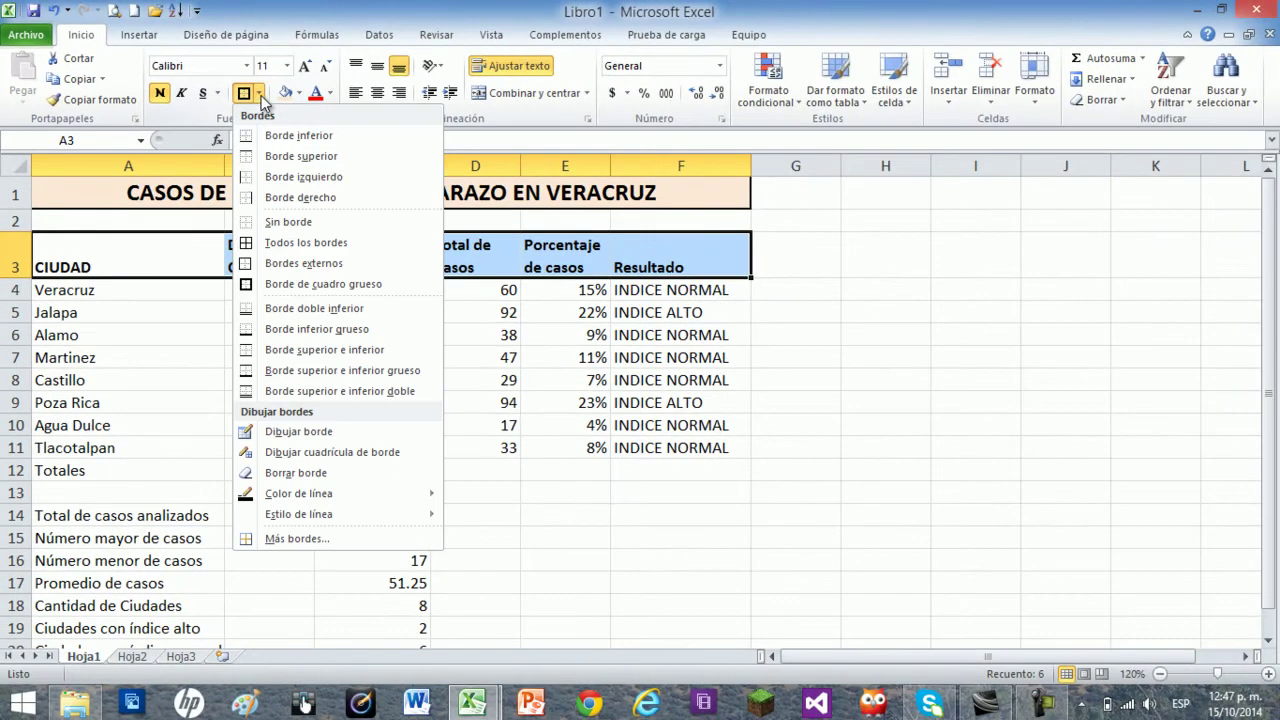
pyautogui.click(305, 242)
pyautogui.click(376, 93)
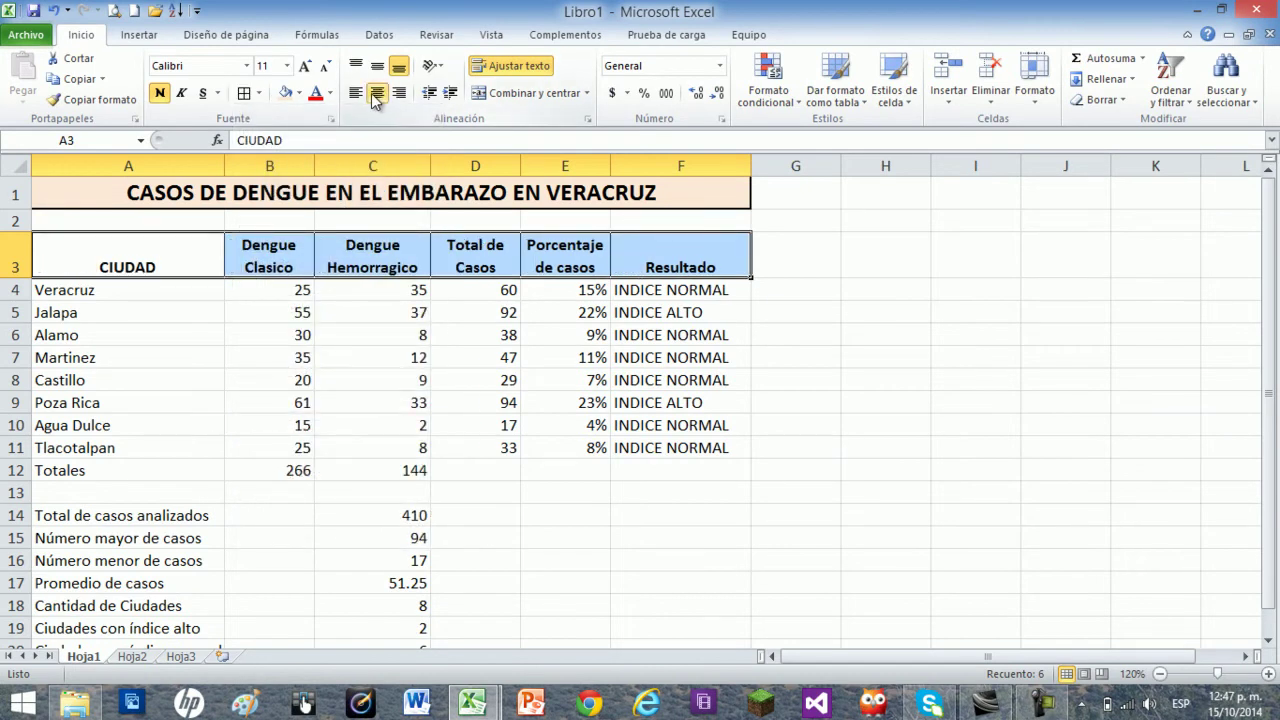
pyautogui.click(377, 67)
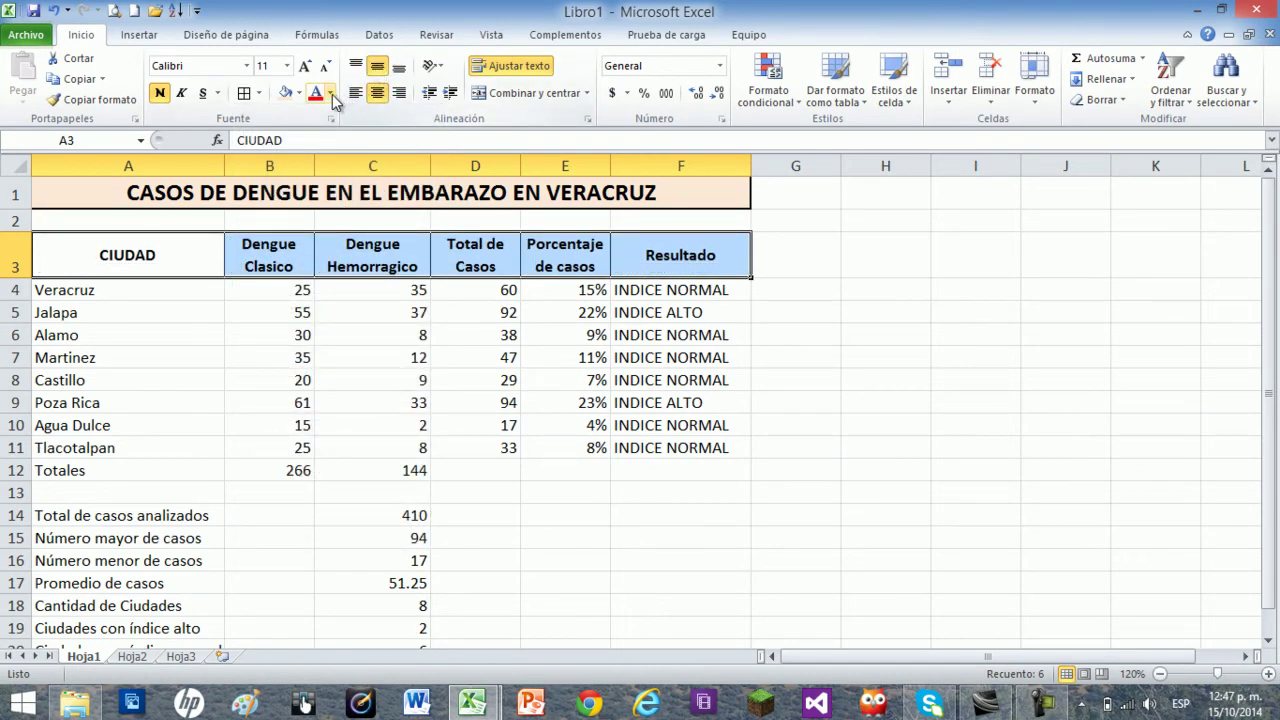
pyautogui.click(330, 93)
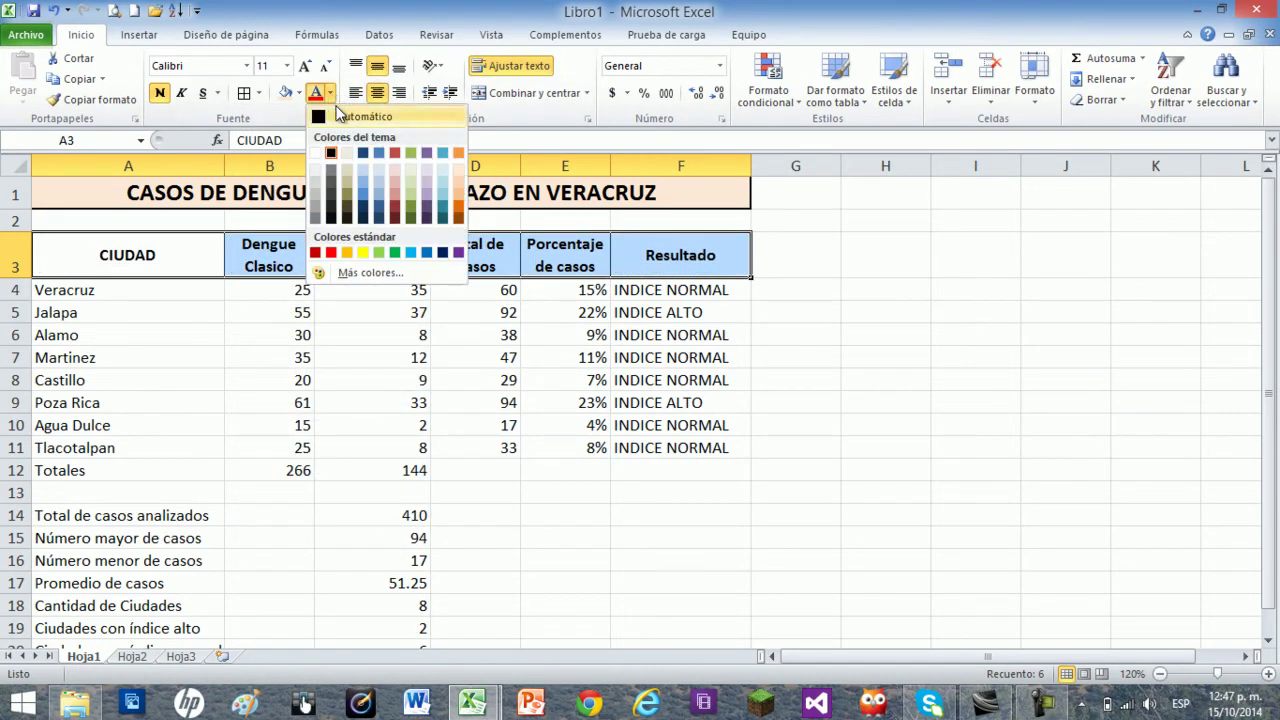
pyautogui.click(443, 185)
pyautogui.click(330, 93)
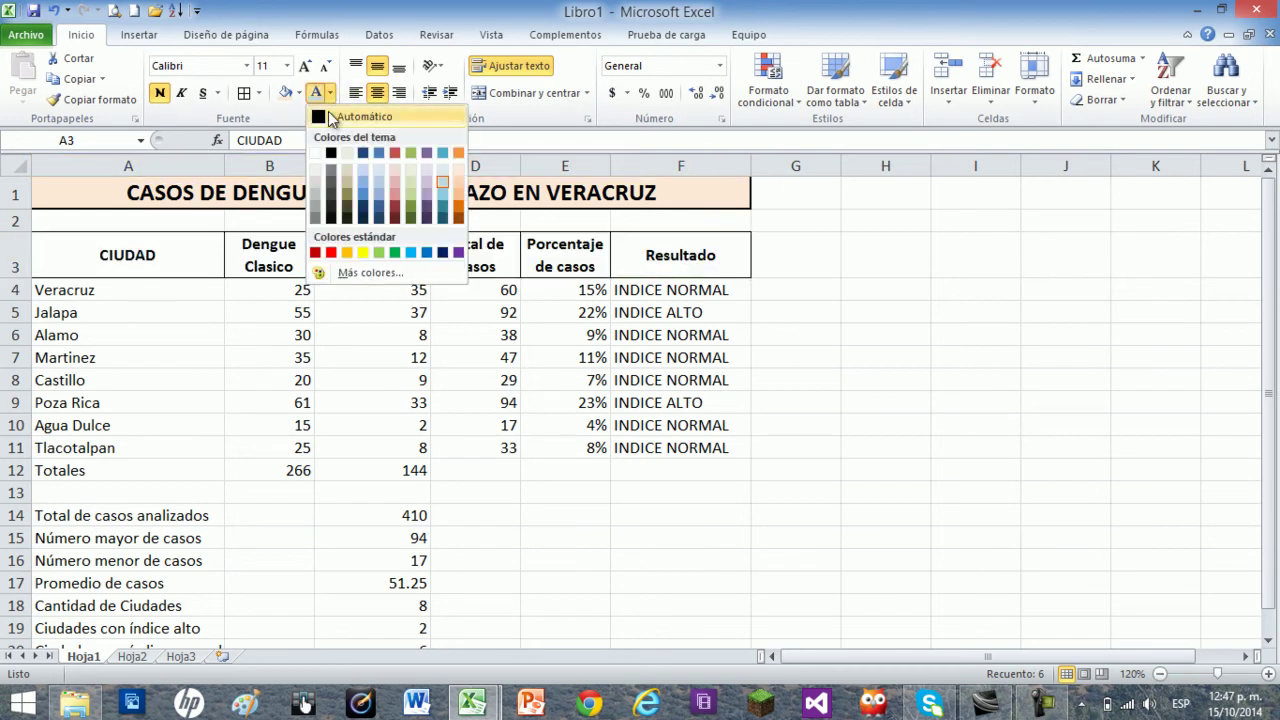
pyautogui.click(336, 116)
# Step: Fill the header cells A3:F3 with light green
pyautogui.click(299, 93)
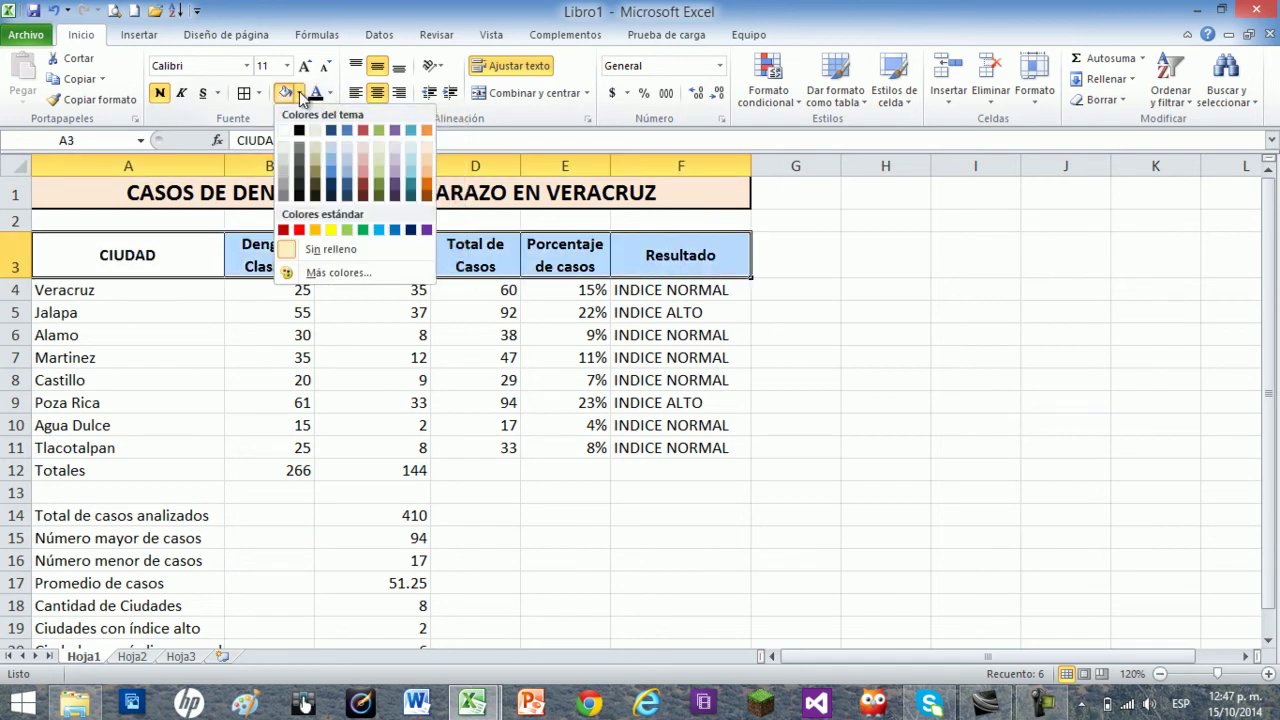
pyautogui.click(376, 155)
pyautogui.click(251, 363)
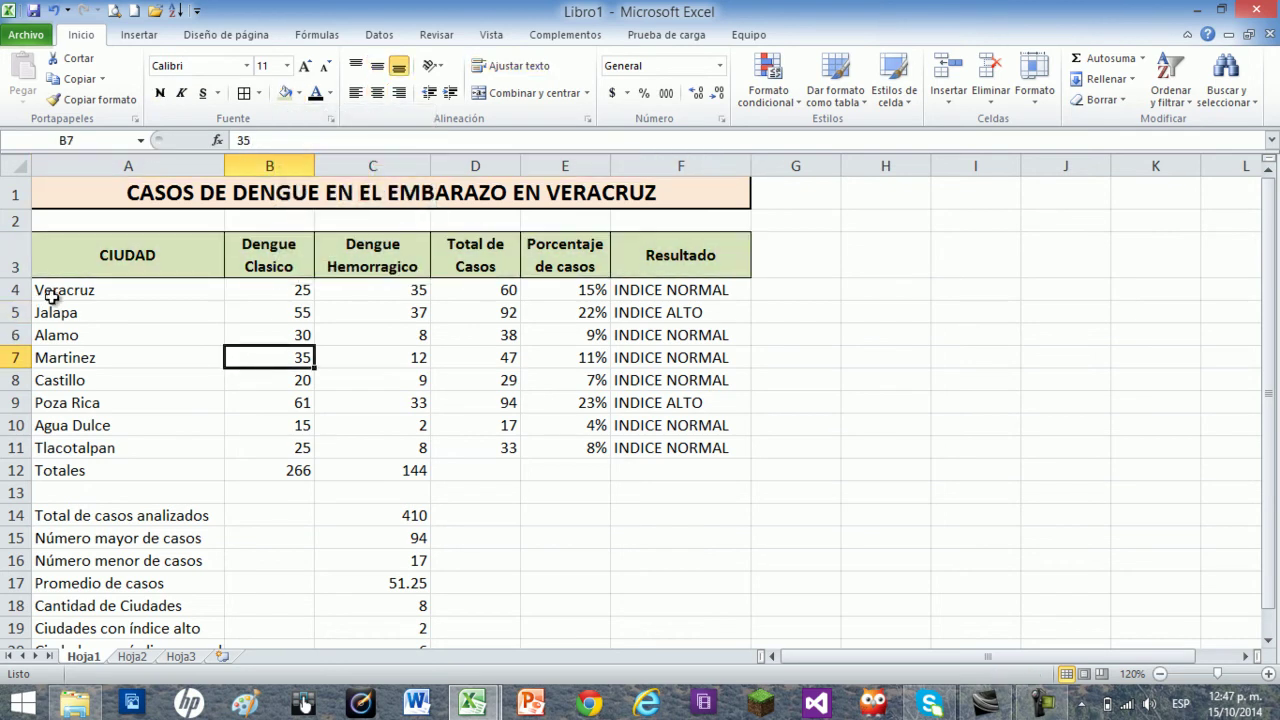
# Step: Apply all borders and bold to the city data in A4:F11
pyautogui.moveTo(60, 292); pyautogui.dragTo(666, 450)
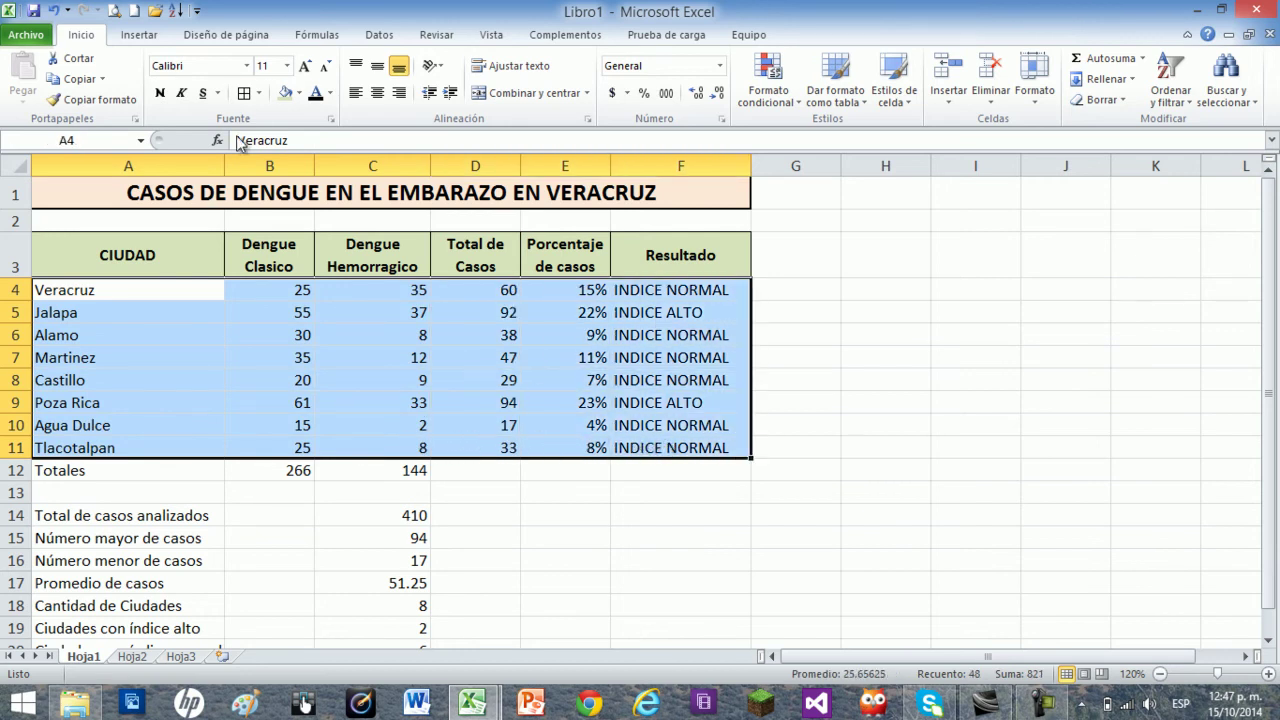
pyautogui.click(242, 94)
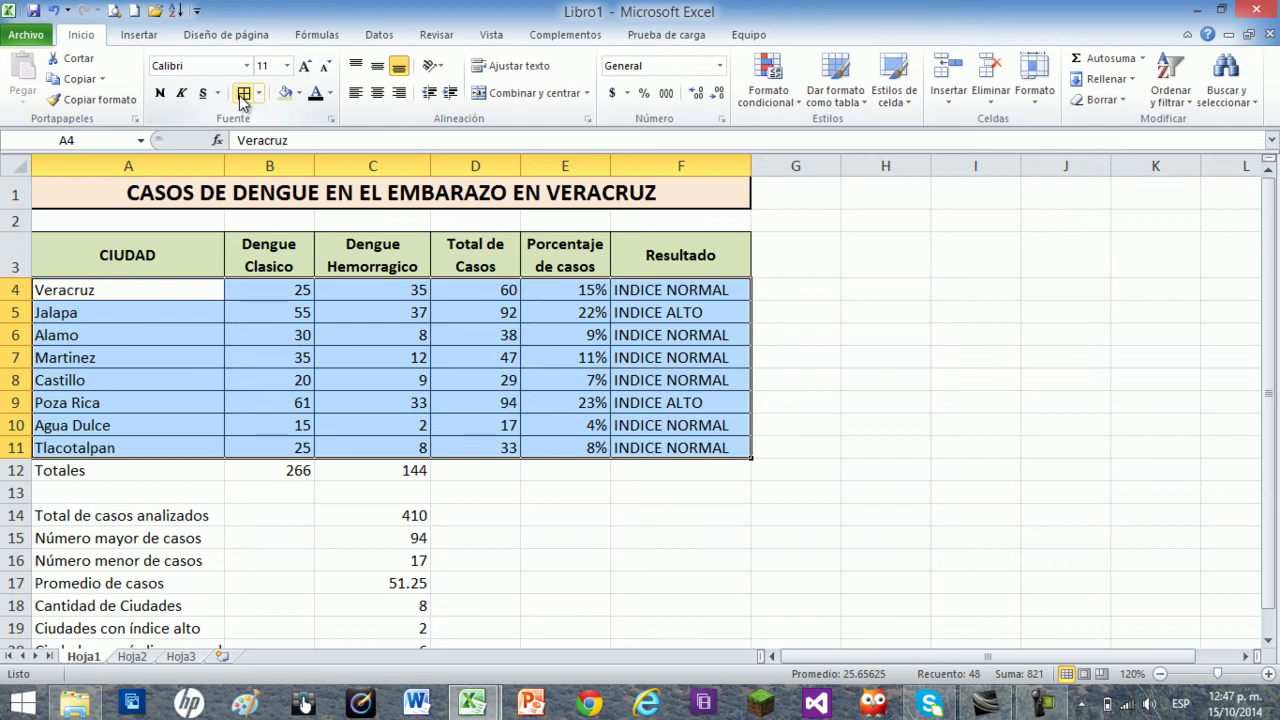
pyautogui.click(159, 93)
pyautogui.click(289, 373)
# Step: Center the numeric data in B4:E11 horizontally
pyautogui.moveTo(294, 289); pyautogui.dragTo(557, 440)
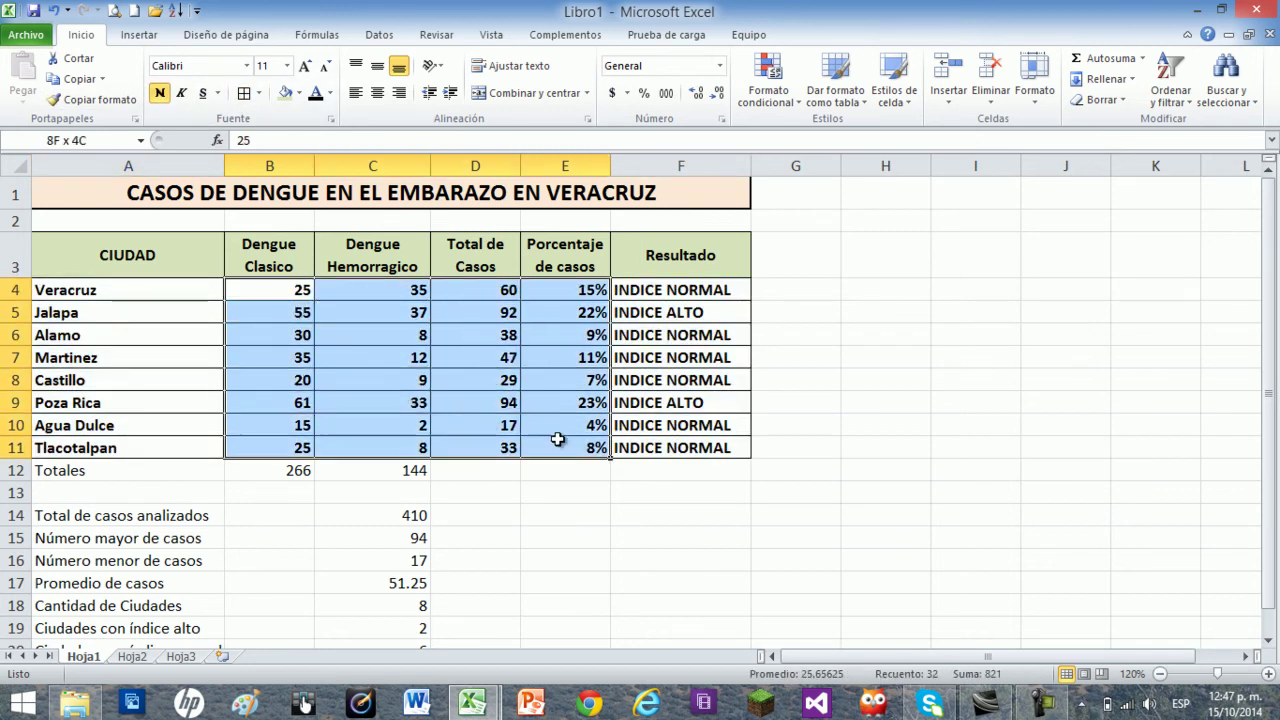
pyautogui.click(377, 92)
pyautogui.click(421, 336)
# Step: Fill the city data range A4:F11 with light aqua
pyautogui.moveTo(130, 292); pyautogui.dragTo(666, 449)
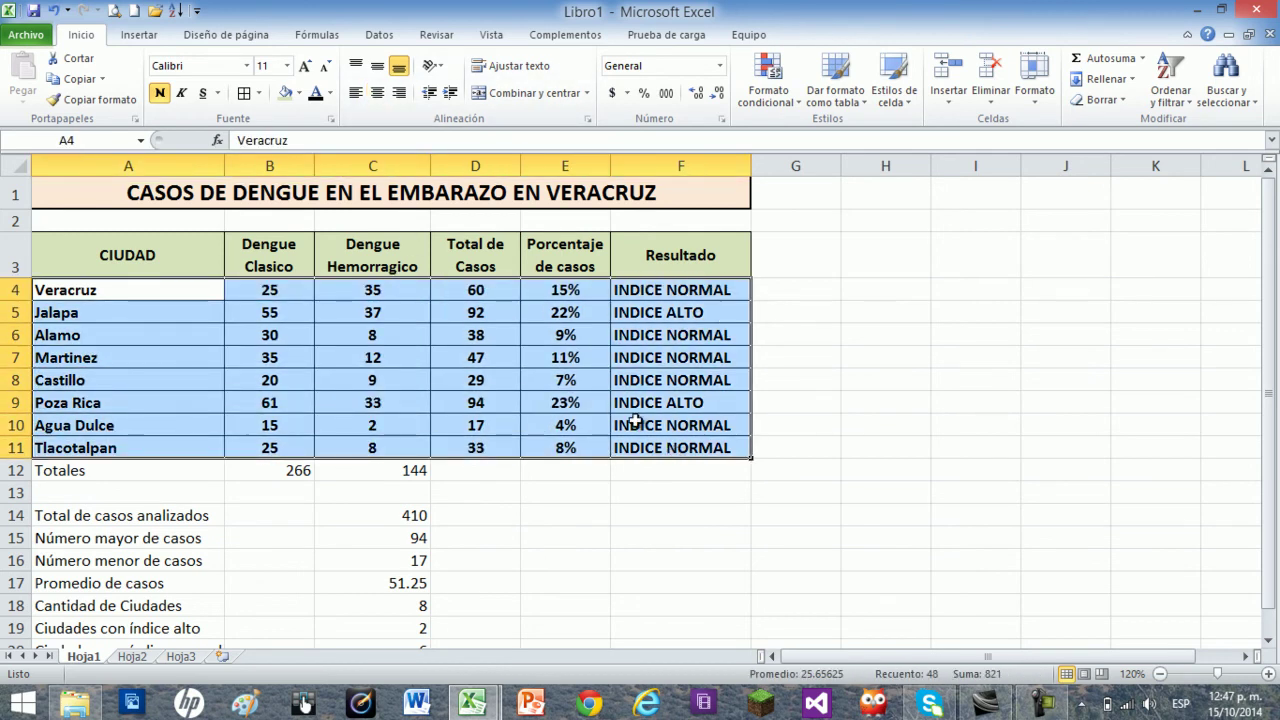
pyautogui.click(299, 93)
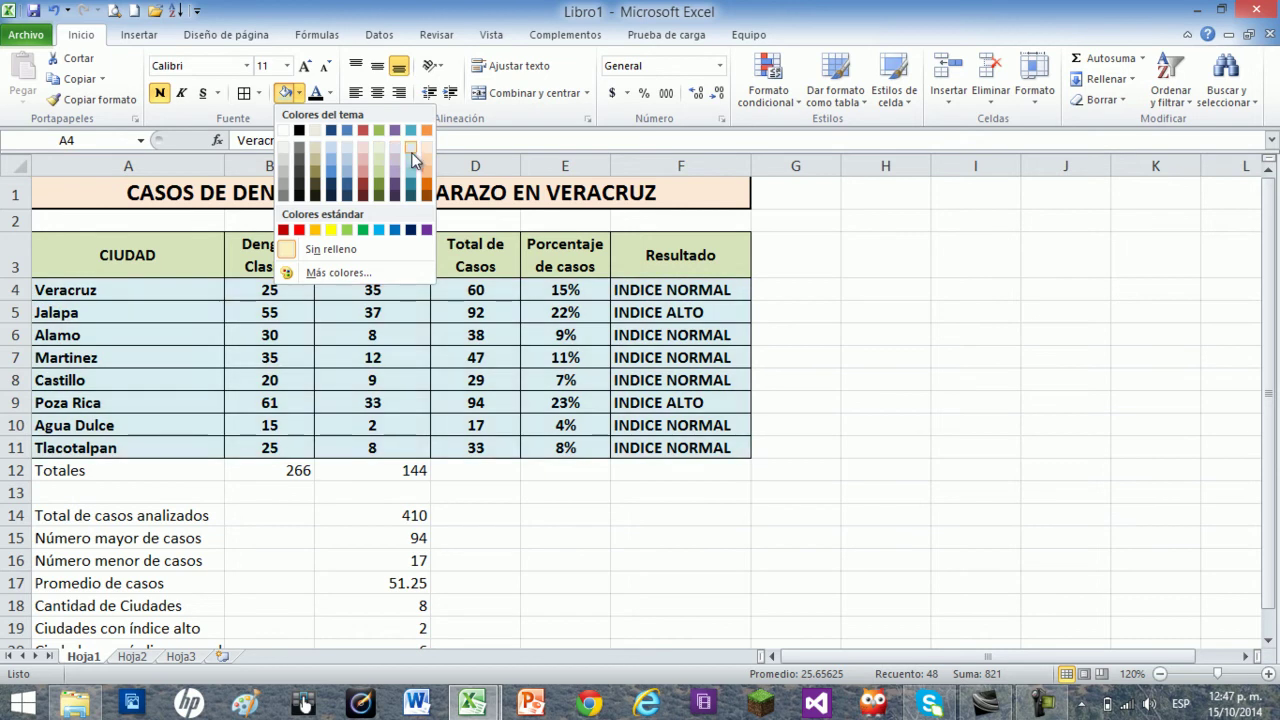
pyautogui.click(412, 157)
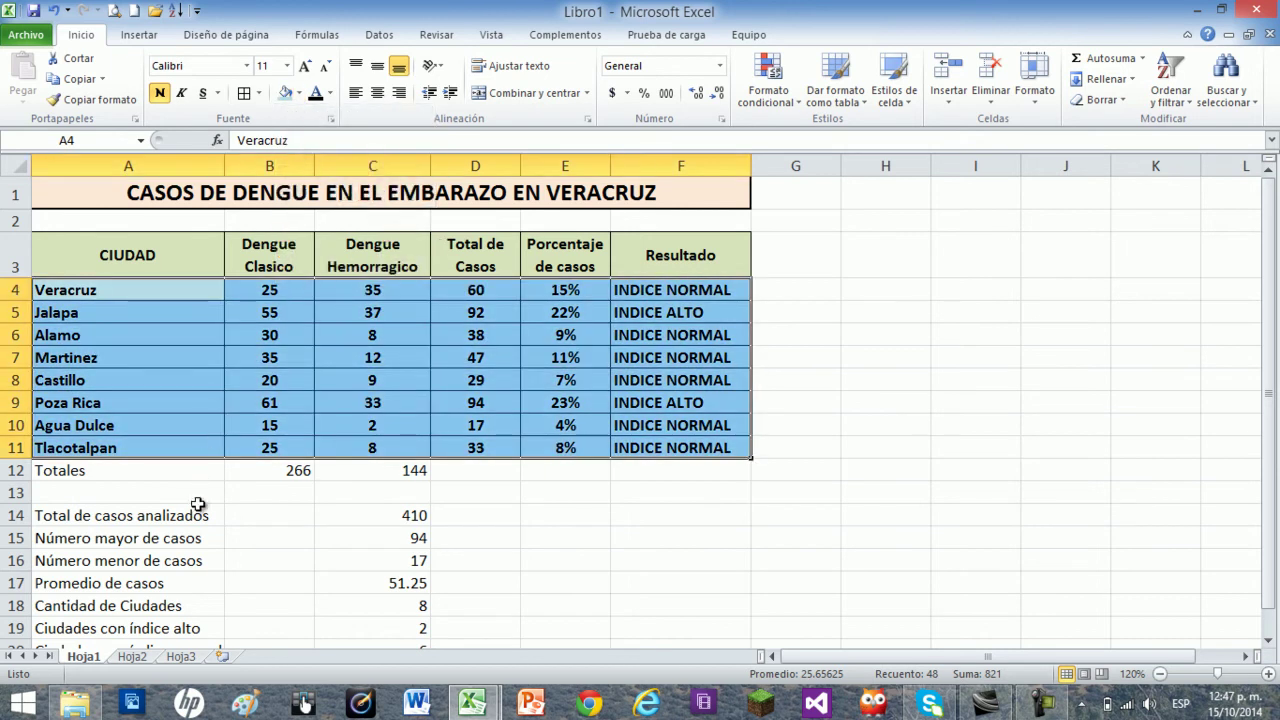
pyautogui.click(171, 490)
# Step: Format the totals row A12:C12 as bold and centered, with borders and a light green fill
pyautogui.moveTo(171, 472); pyautogui.dragTo(414, 467)
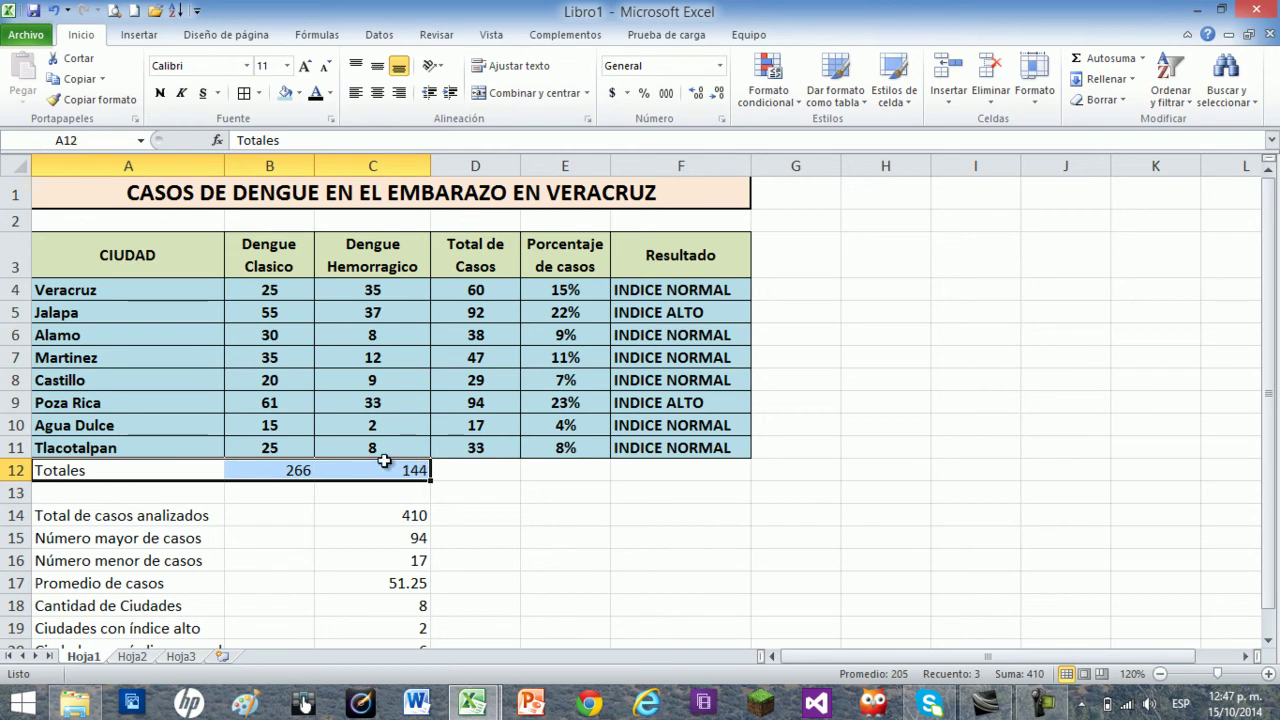
pyautogui.click(159, 93)
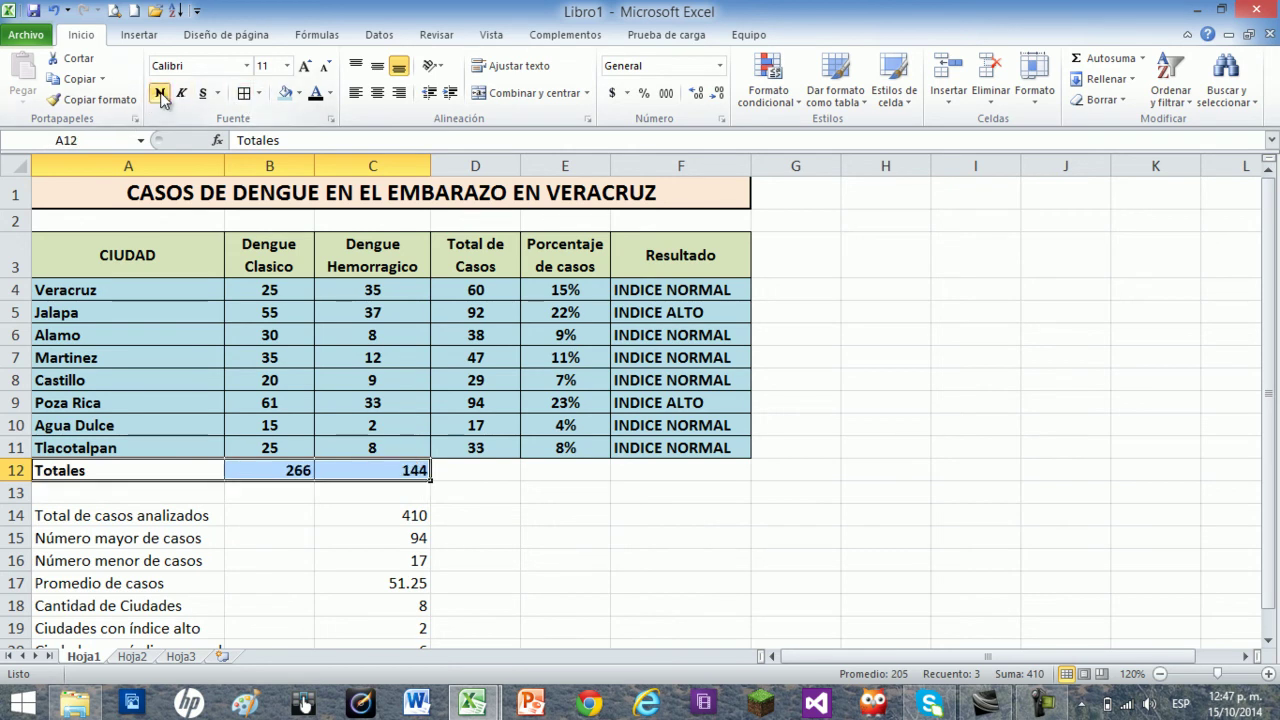
pyautogui.click(374, 94)
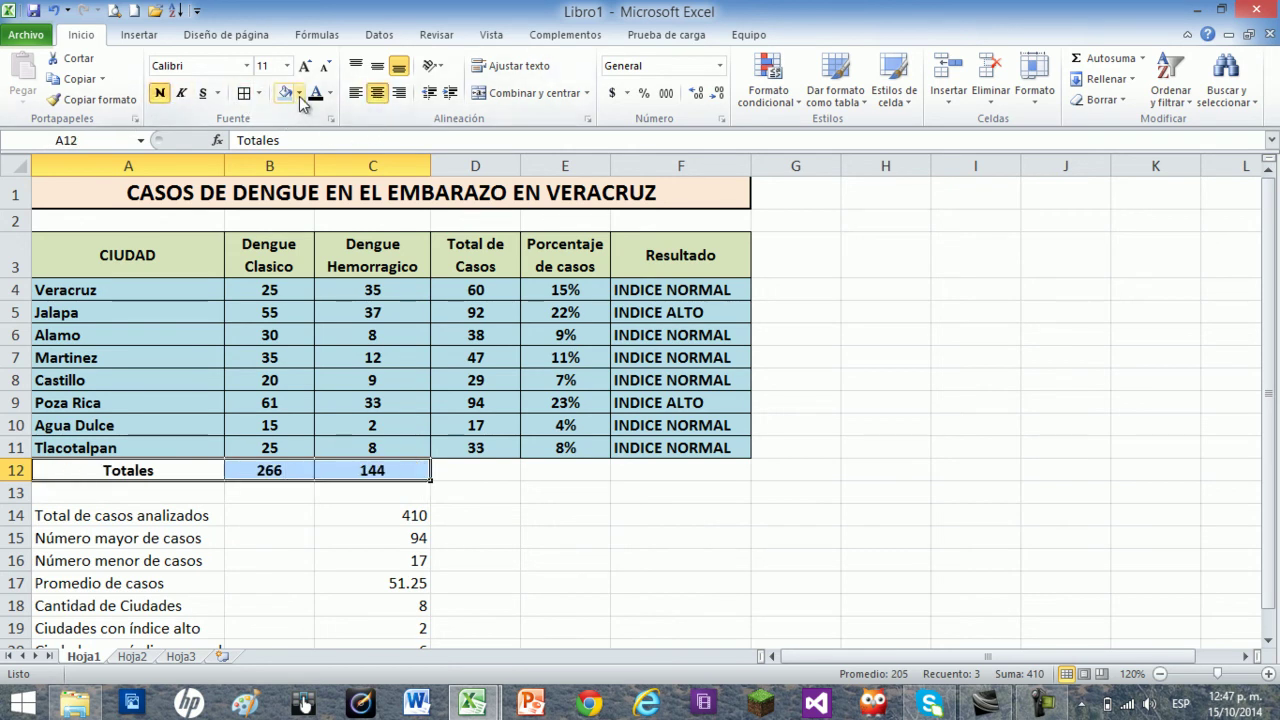
pyautogui.click(297, 93)
pyautogui.click(379, 162)
pyautogui.click(345, 610)
# Step: Move the summary values from C14:C20 to B14:B20 and widen column A to fit the summary labels
pyautogui.scroll(-2, 298, 512)
pyautogui.scroll(-1, 298, 512)
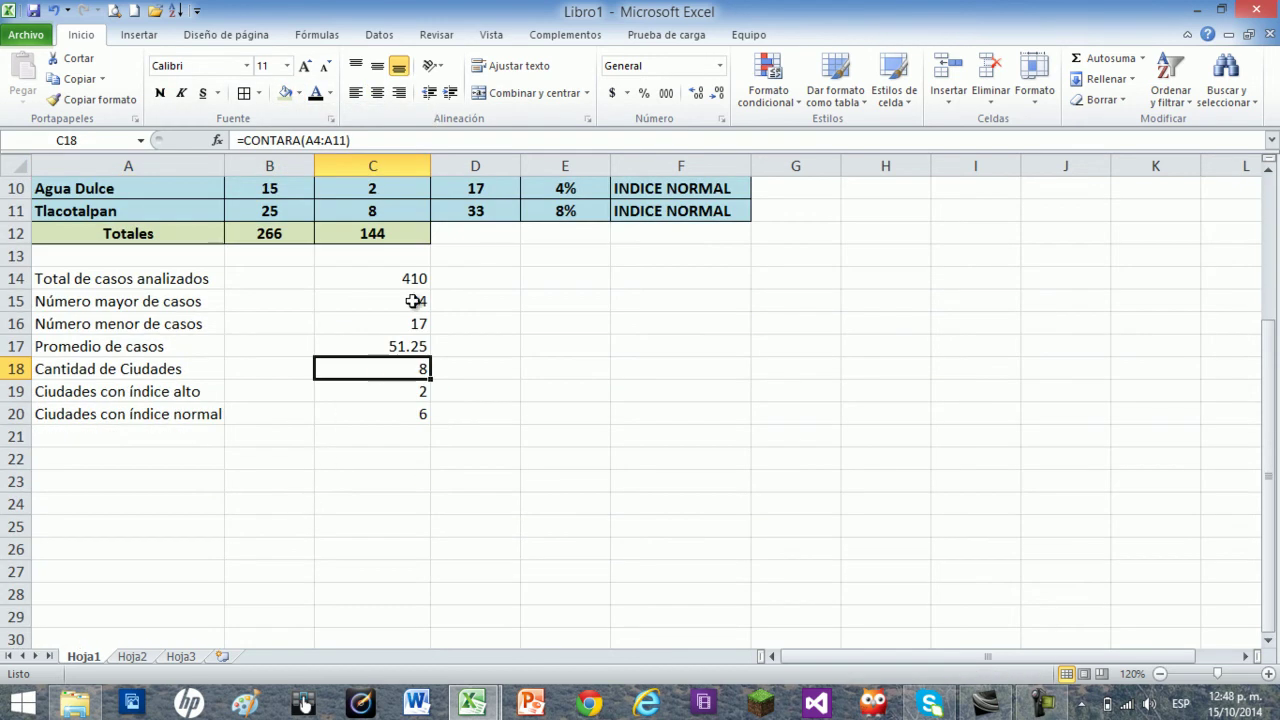
pyautogui.moveTo(413, 284); pyautogui.dragTo(303, 422)
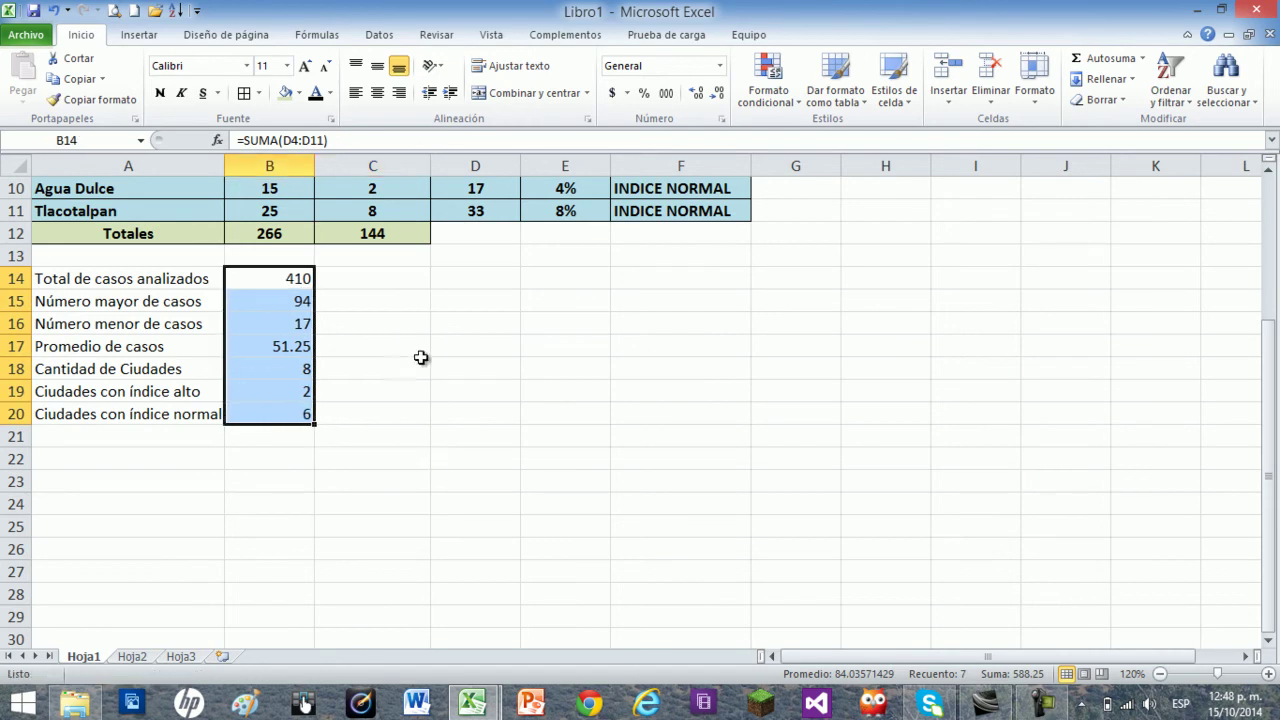
pyautogui.click(381, 346)
pyautogui.moveTo(227, 161); pyautogui.dragTo(244, 163)
# Step: Format the summary block A14:B20 with all borders, bold, italic and a purple fill
pyautogui.moveTo(278, 267); pyautogui.dragTo(319, 419)
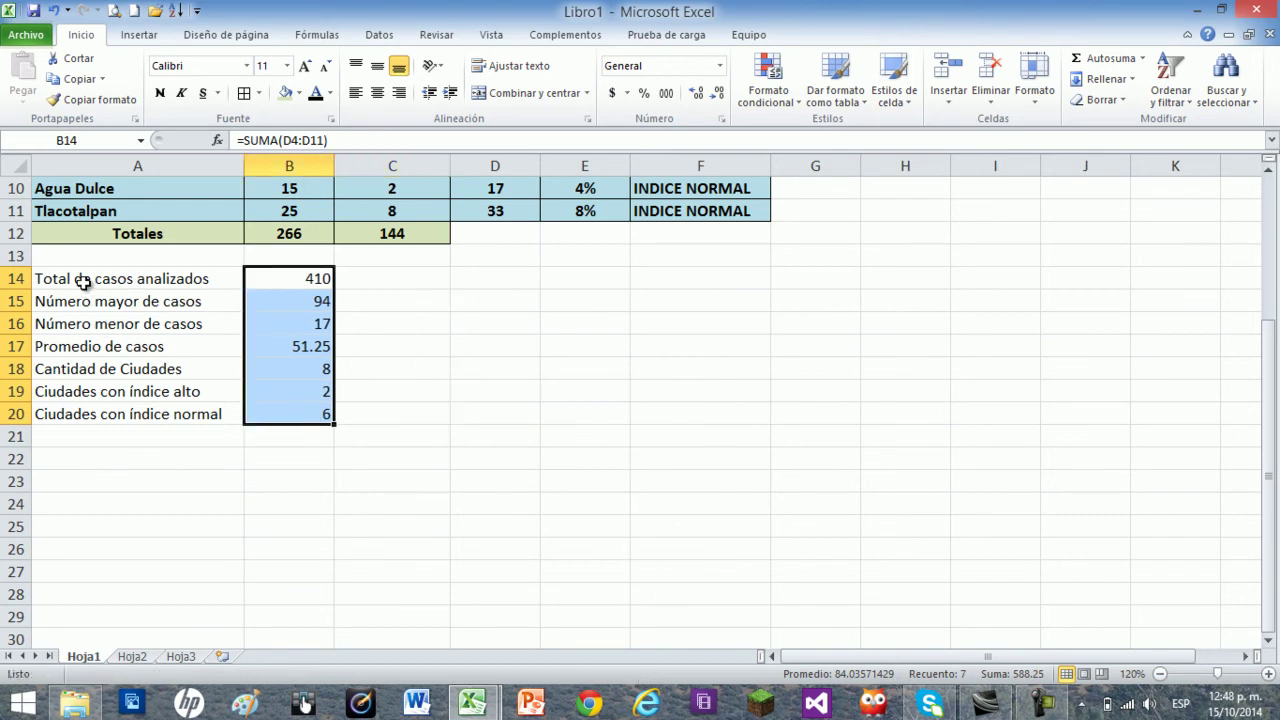
pyautogui.moveTo(91, 280); pyautogui.dragTo(309, 413)
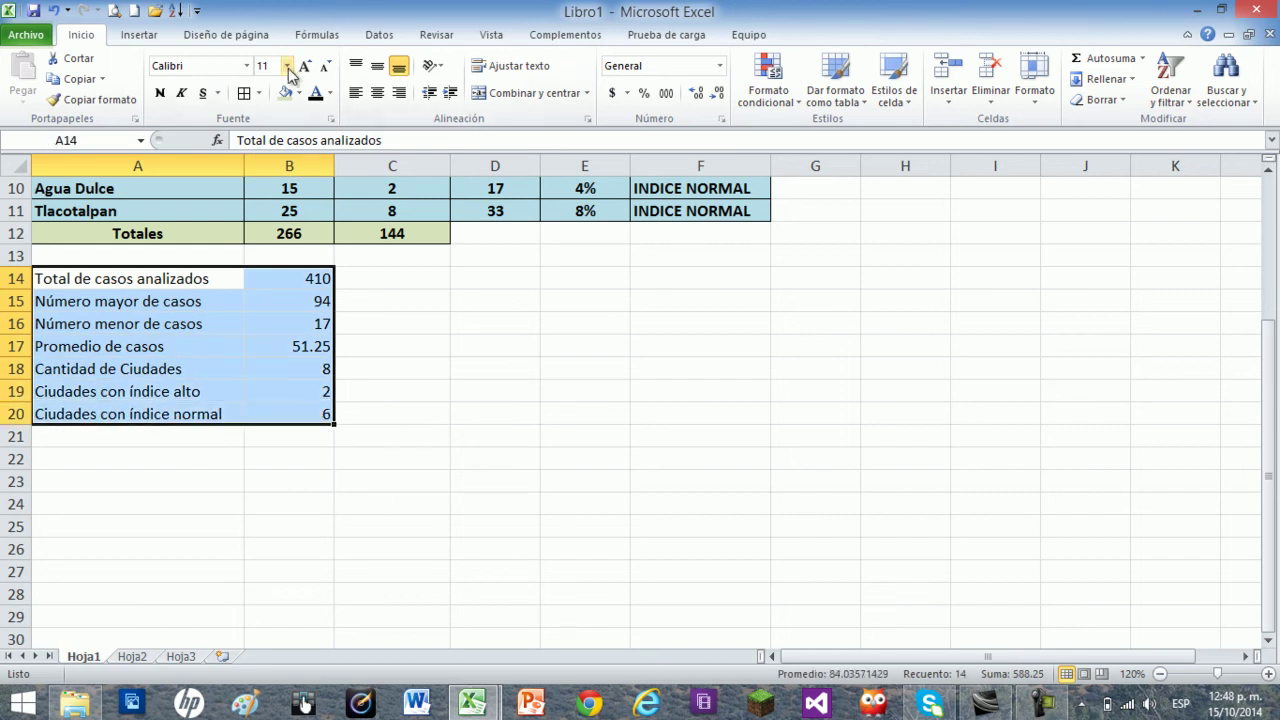
pyautogui.click(244, 93)
pyautogui.click(160, 93)
pyautogui.click(181, 93)
pyautogui.click(497, 175)
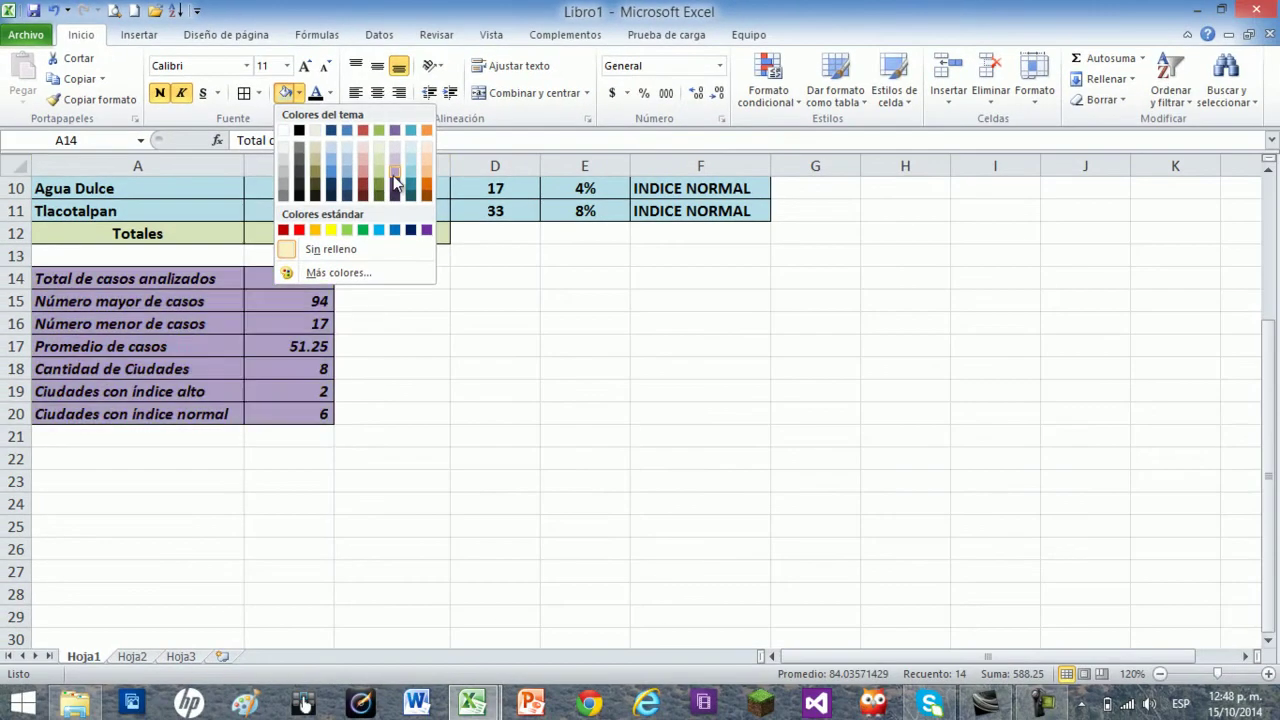
pyautogui.click(416, 214)
# Step: Center the summary values in B14:B20 horizontally
pyautogui.moveTo(305, 281); pyautogui.dragTo(316, 416)
pyautogui.click(377, 92)
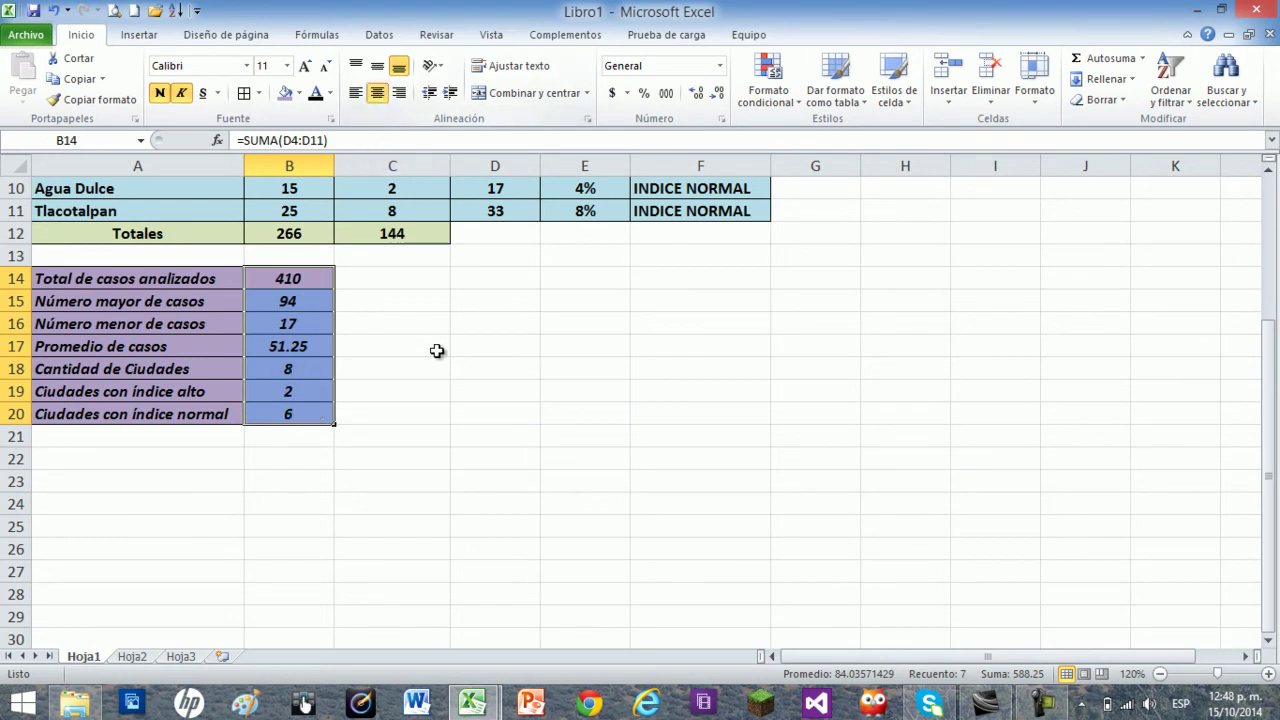
pyautogui.click(429, 349)
# Step: Rename the sheet Hoja1 as CALCULOS
pyautogui.scroll(3, 445, 390)
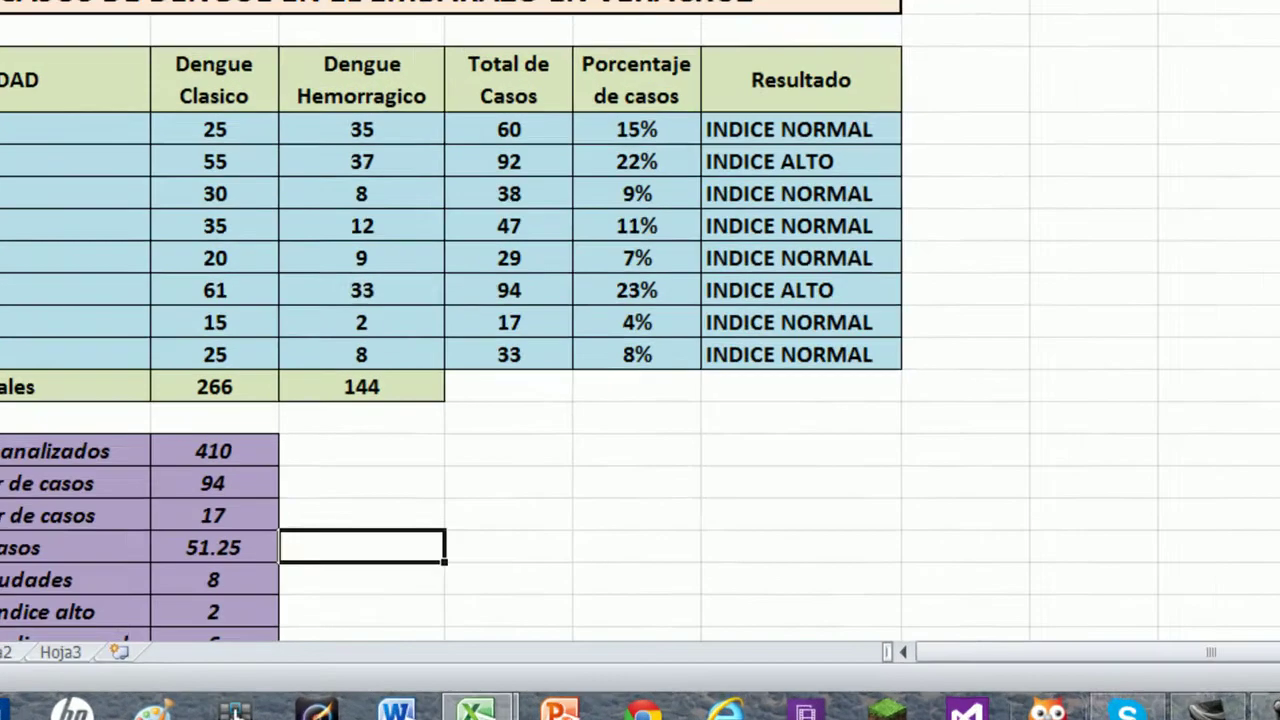
pyautogui.scroll(-2, 640, 315)
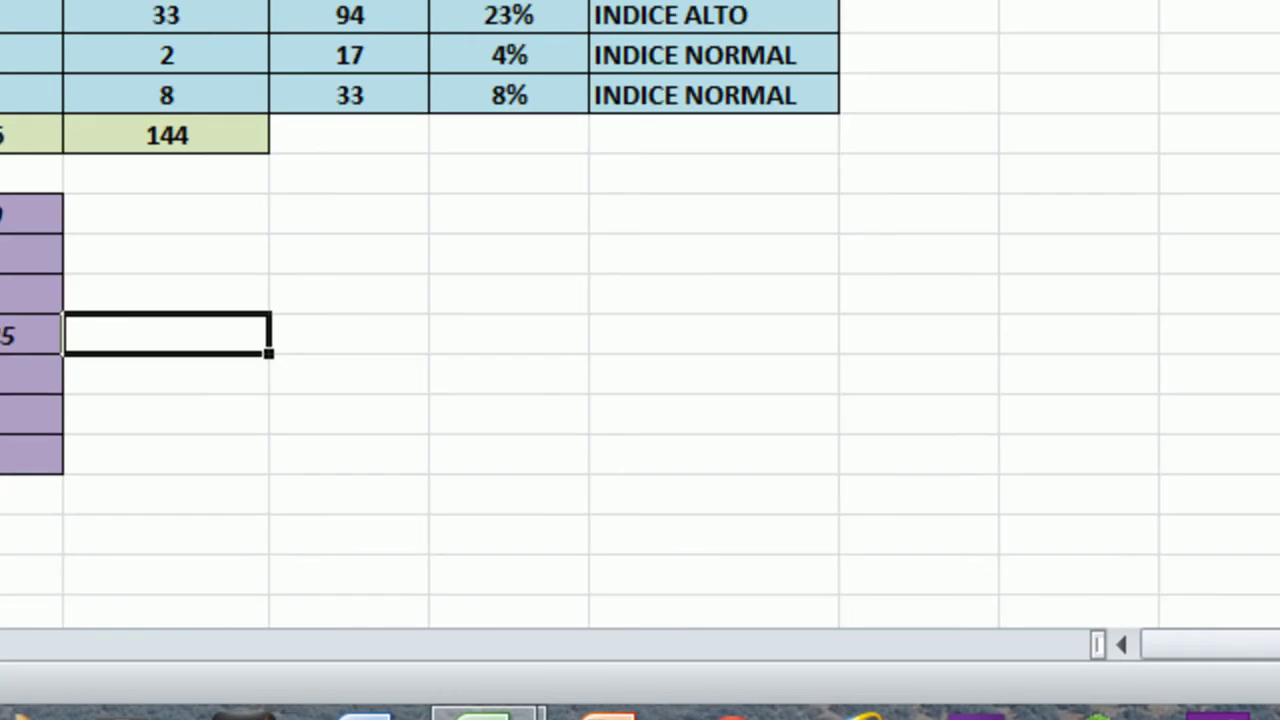
pyautogui.click(368, 300)
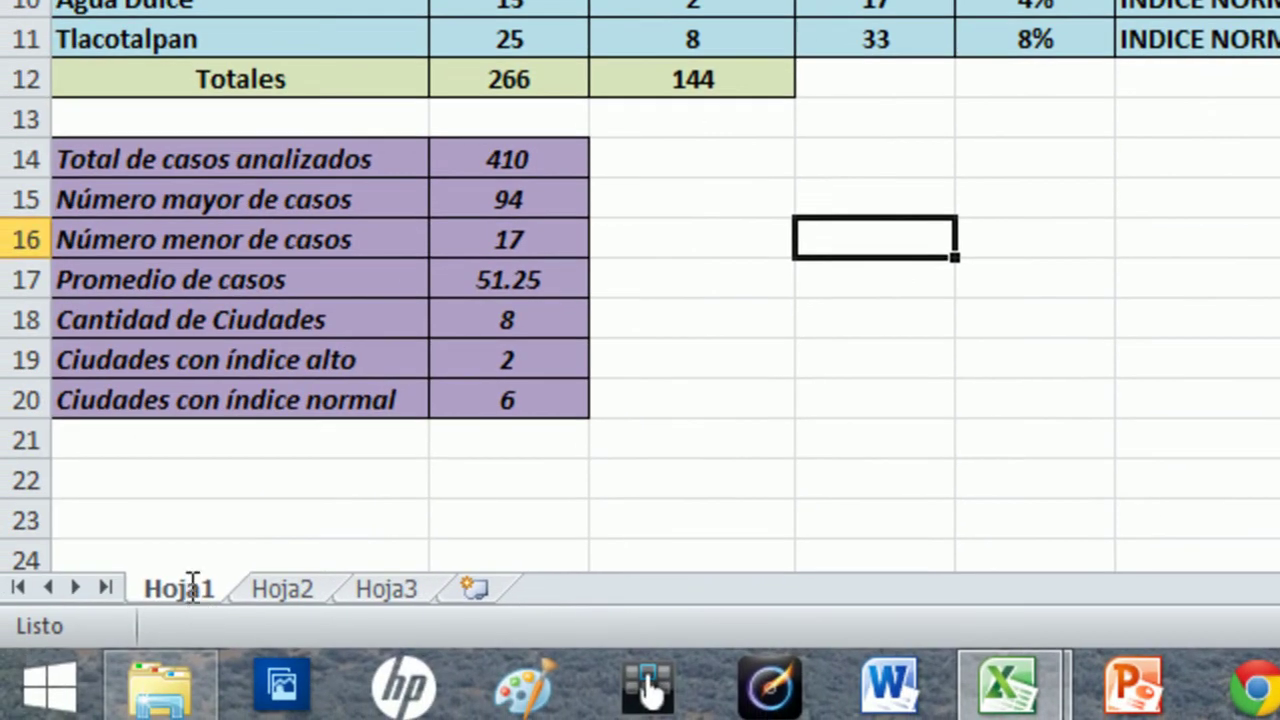
pyautogui.doubleClick(94, 598)
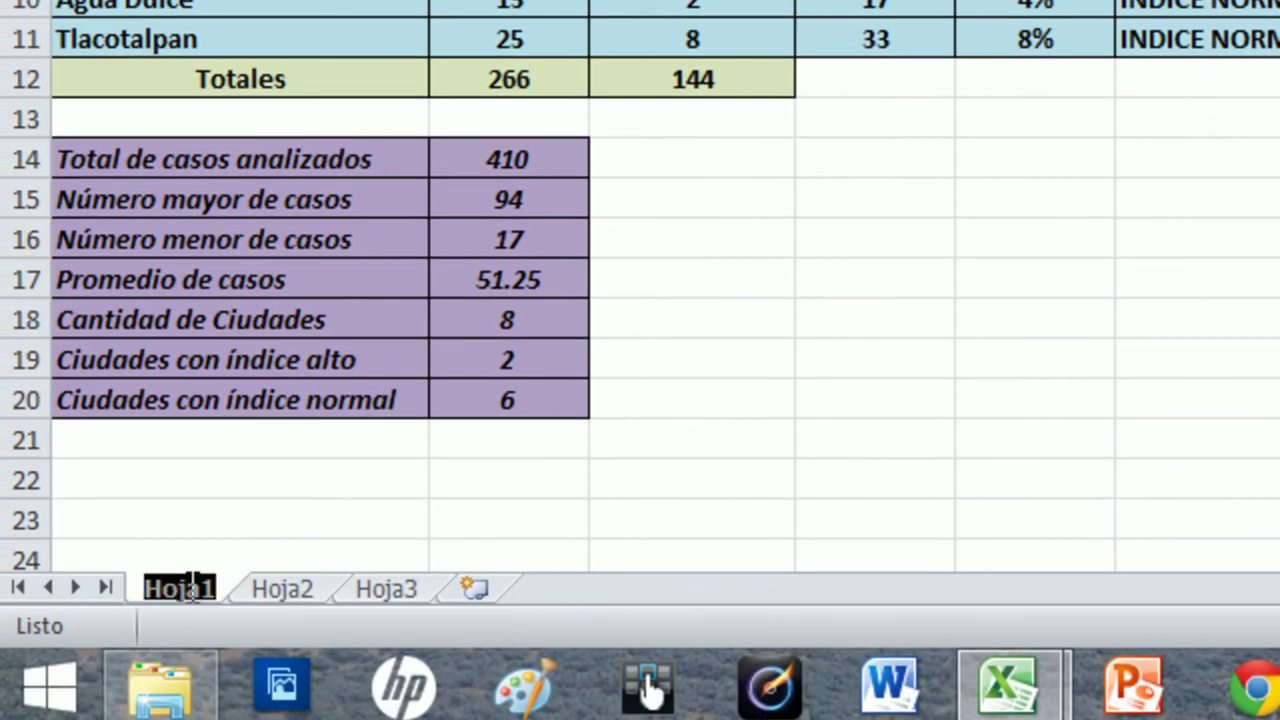
pyautogui.write('CALCULO')
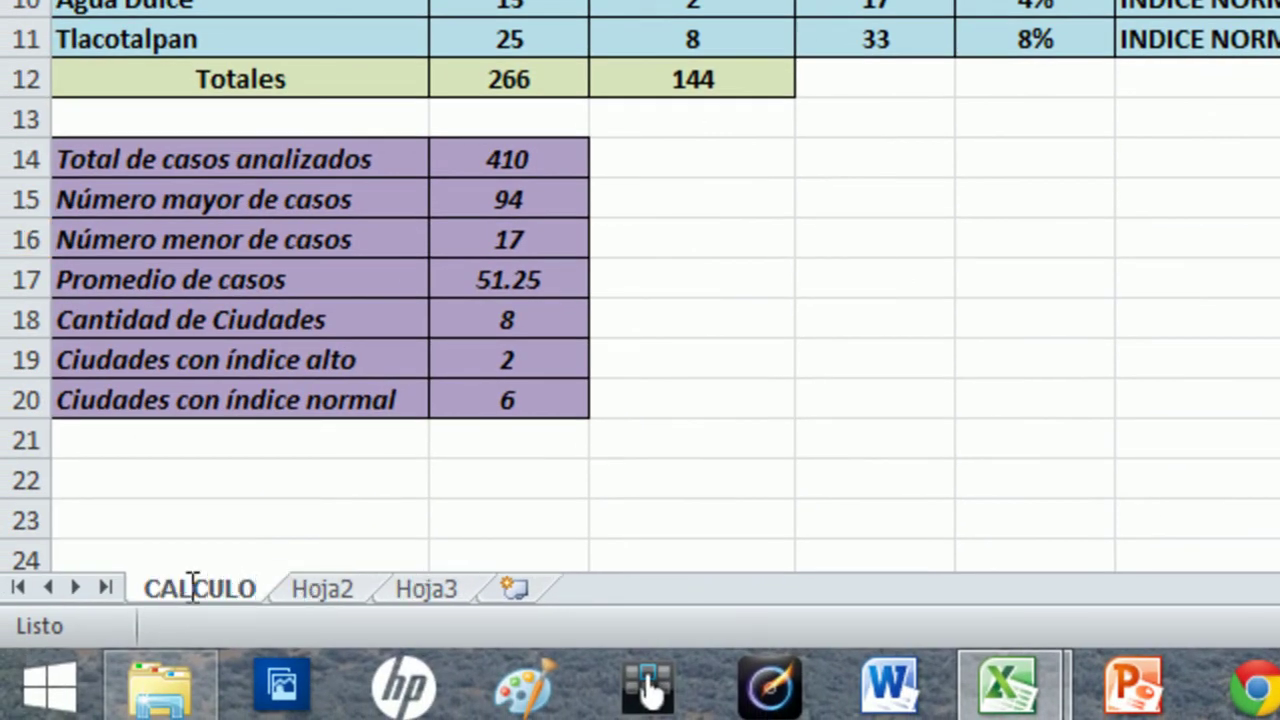
pyautogui.write('S')
# Step: Rename the sheet Hoja2 as GRAFICOS
pyautogui.click(357, 586)
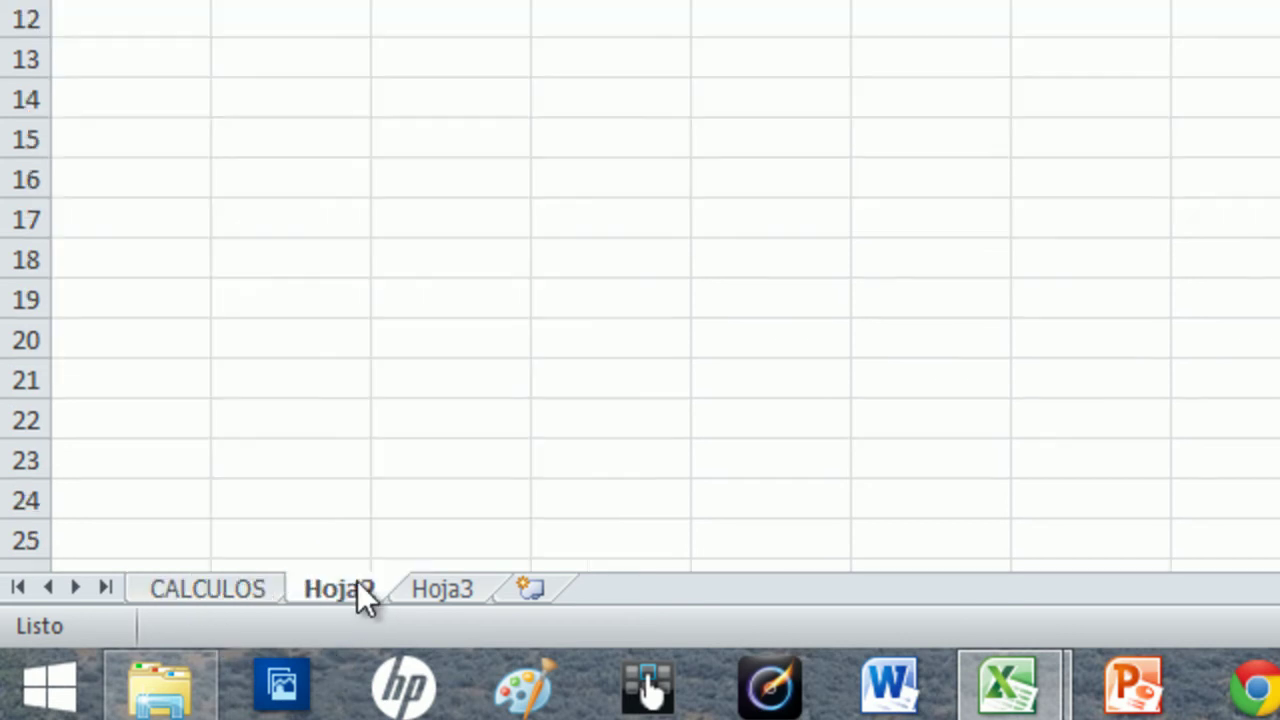
pyautogui.rightClick(357, 581)
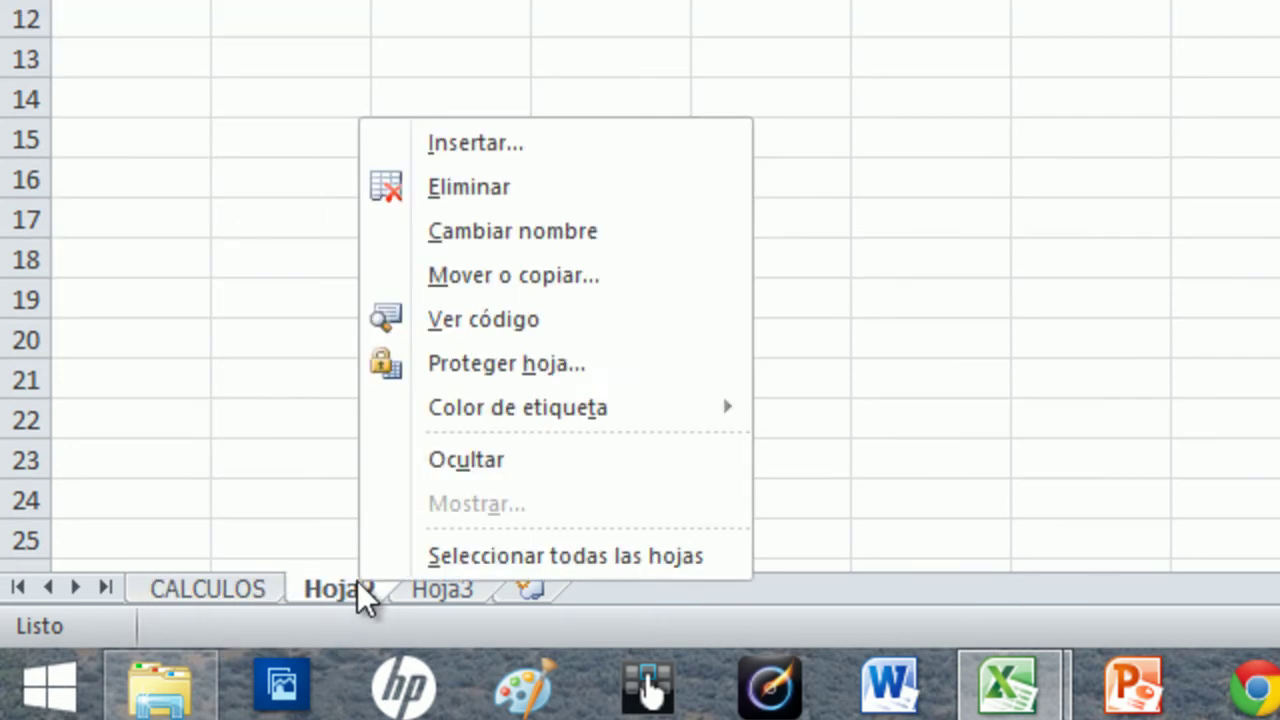
pyautogui.click(527, 230)
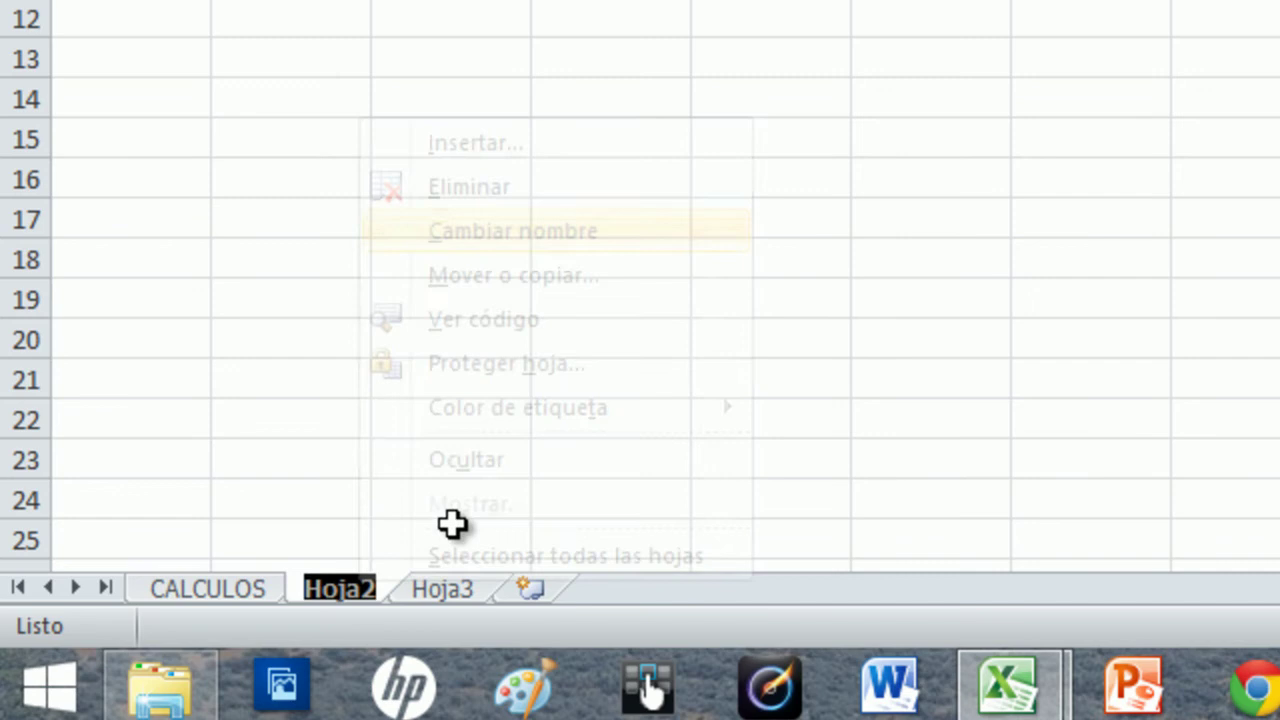
pyautogui.click(370, 591)
pyautogui.doubleClick(367, 580)
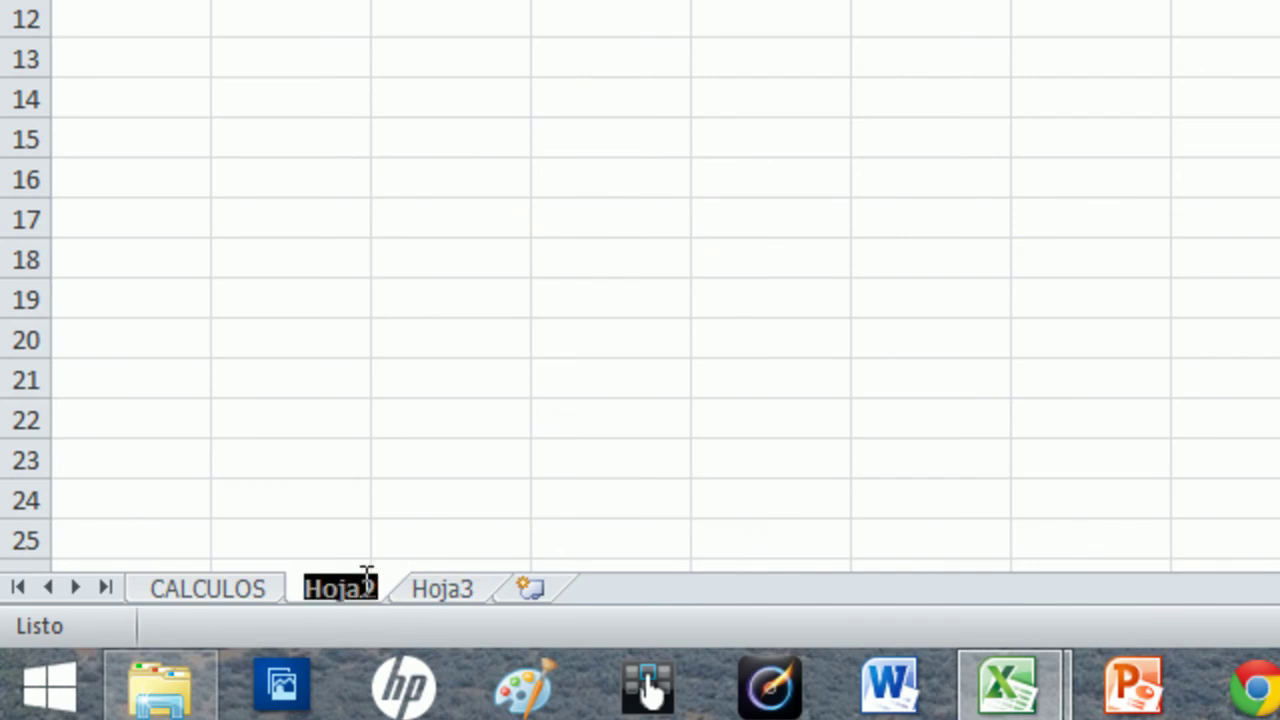
pyautogui.write('GRA')
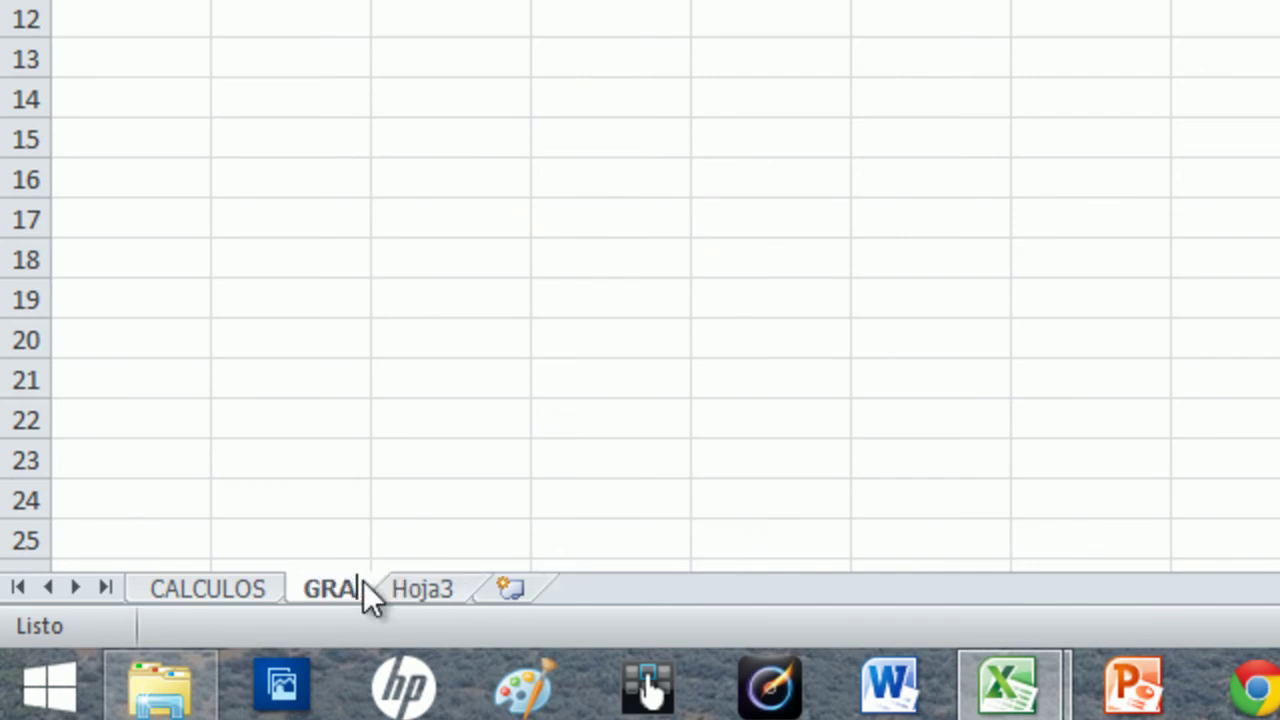
pyautogui.write('FICOS')
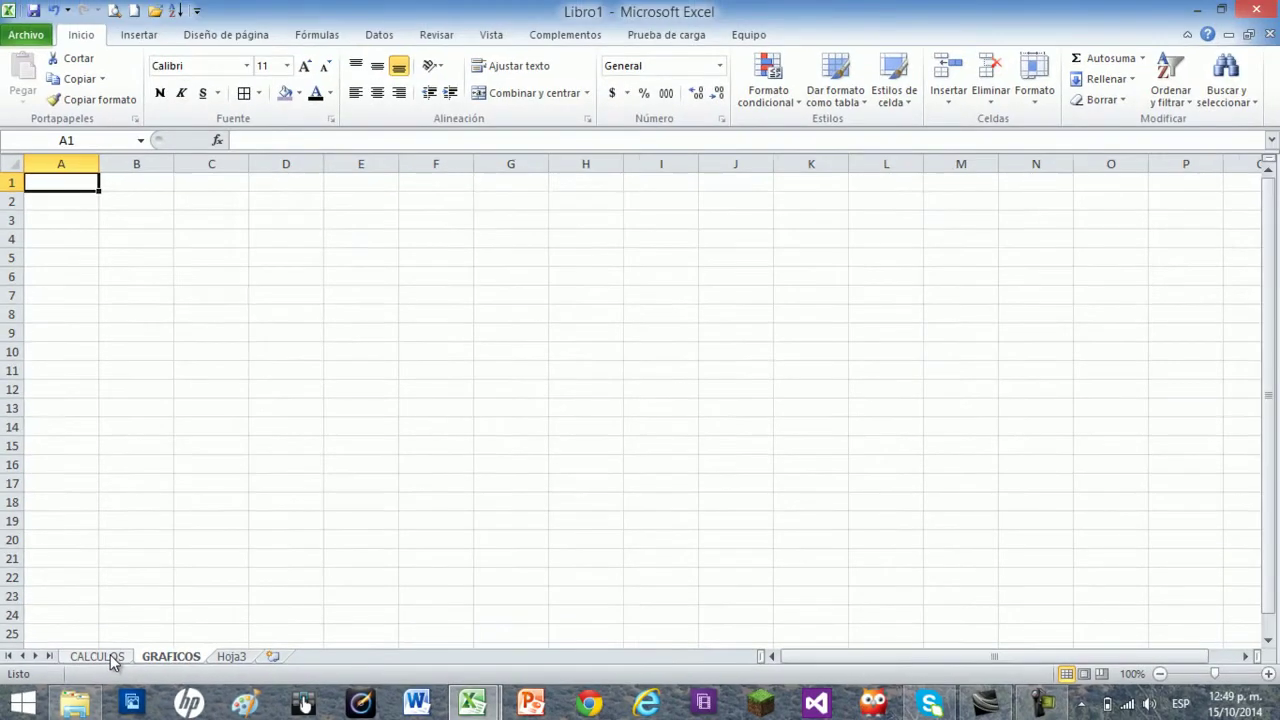
# Step: Return to the CALCULOS sheet and open its print preview
pyautogui.click(235, 590)
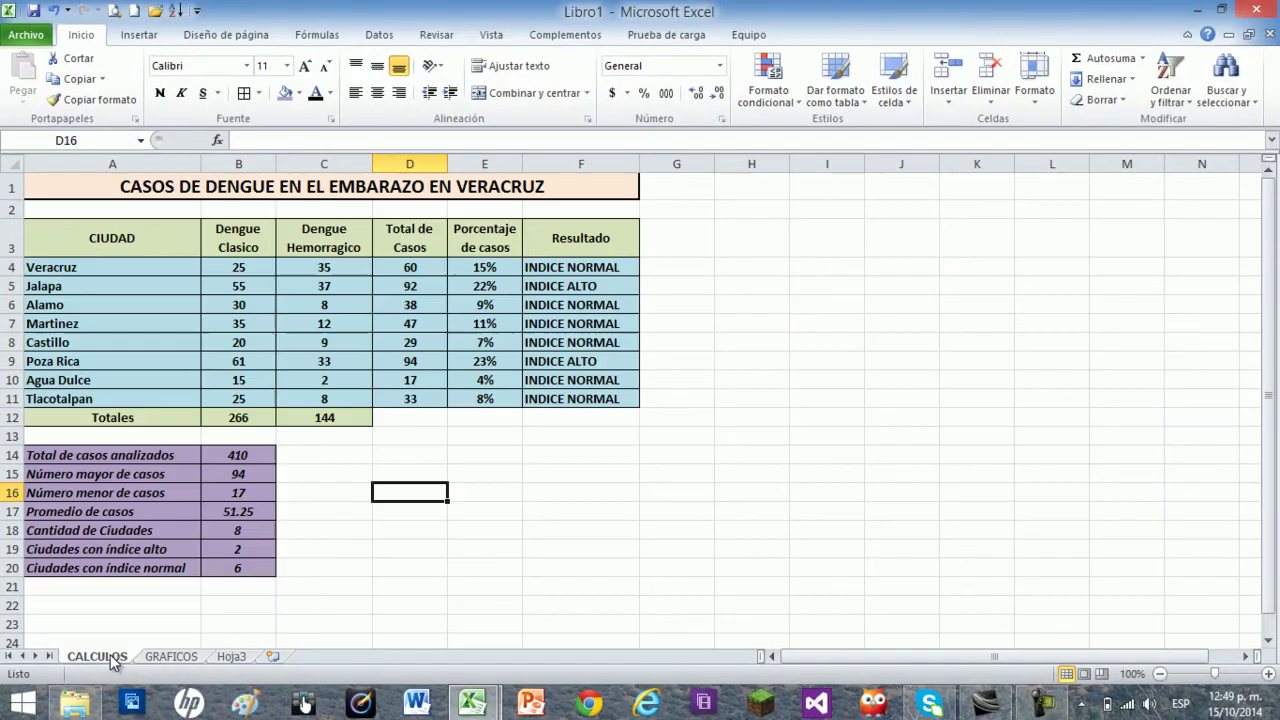
pyautogui.click(343, 458)
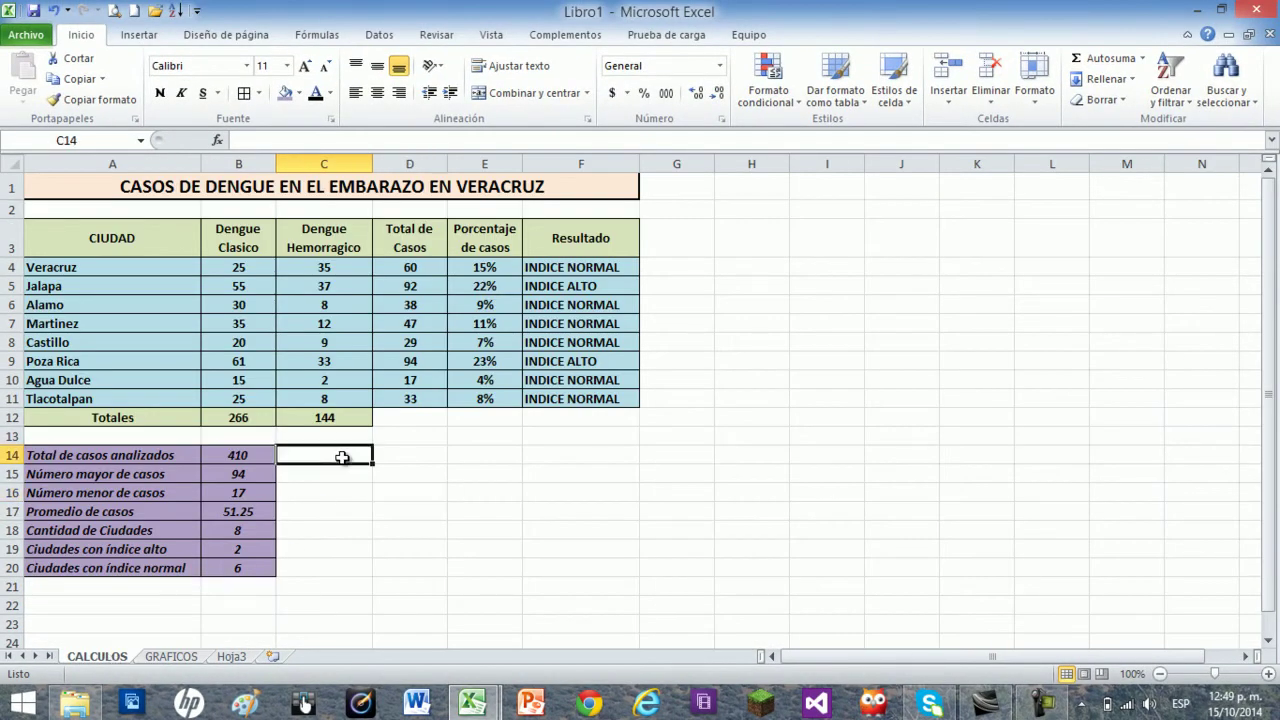
pyautogui.click(410, 464)
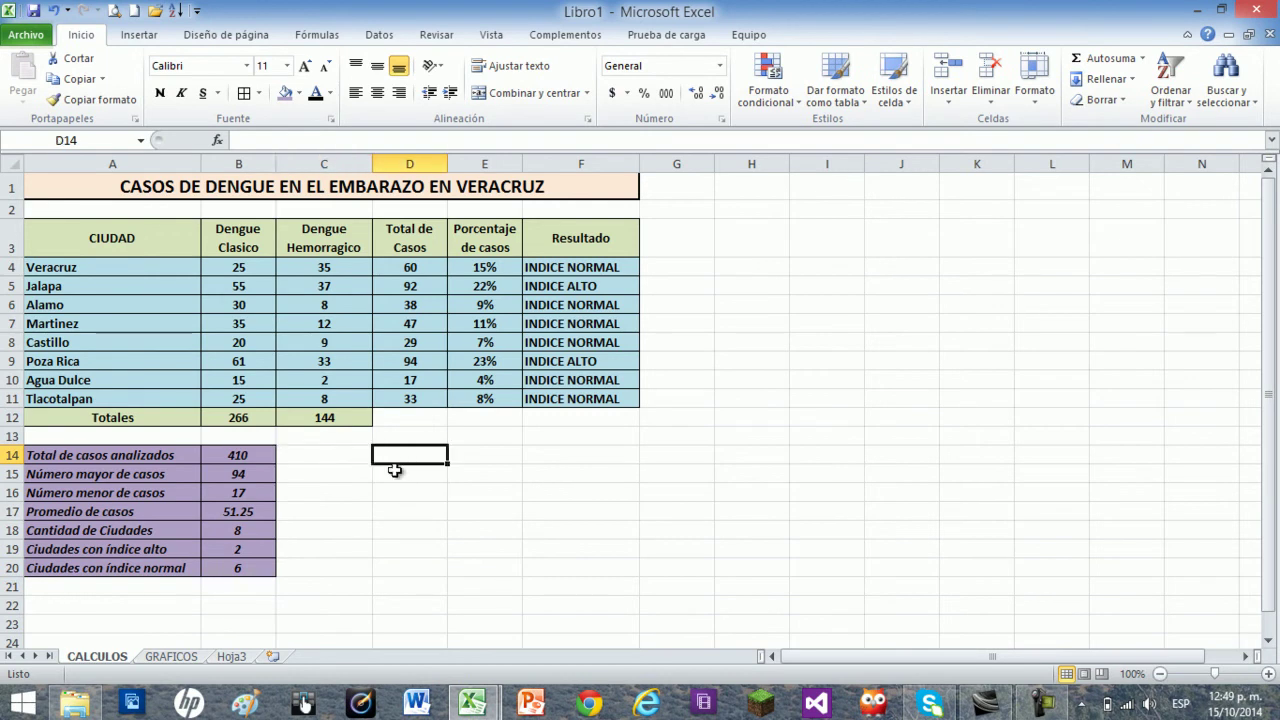
pyautogui.click(27, 35)
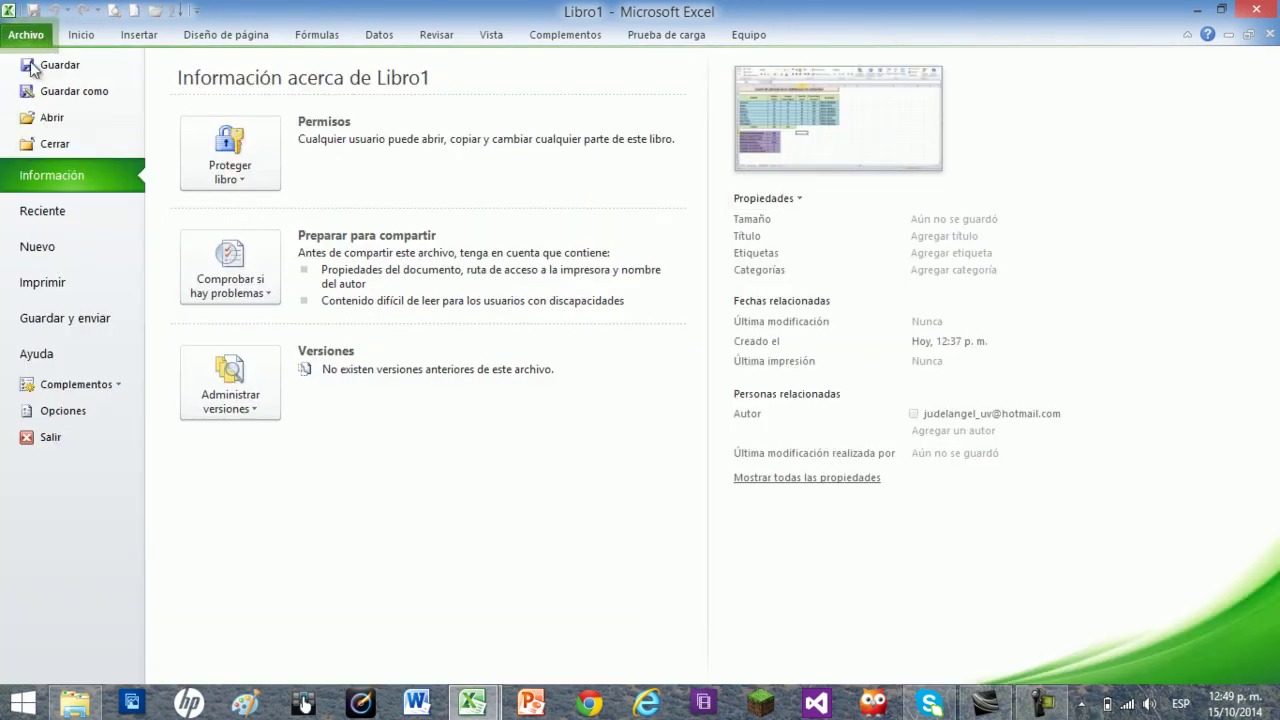
pyautogui.click(42, 284)
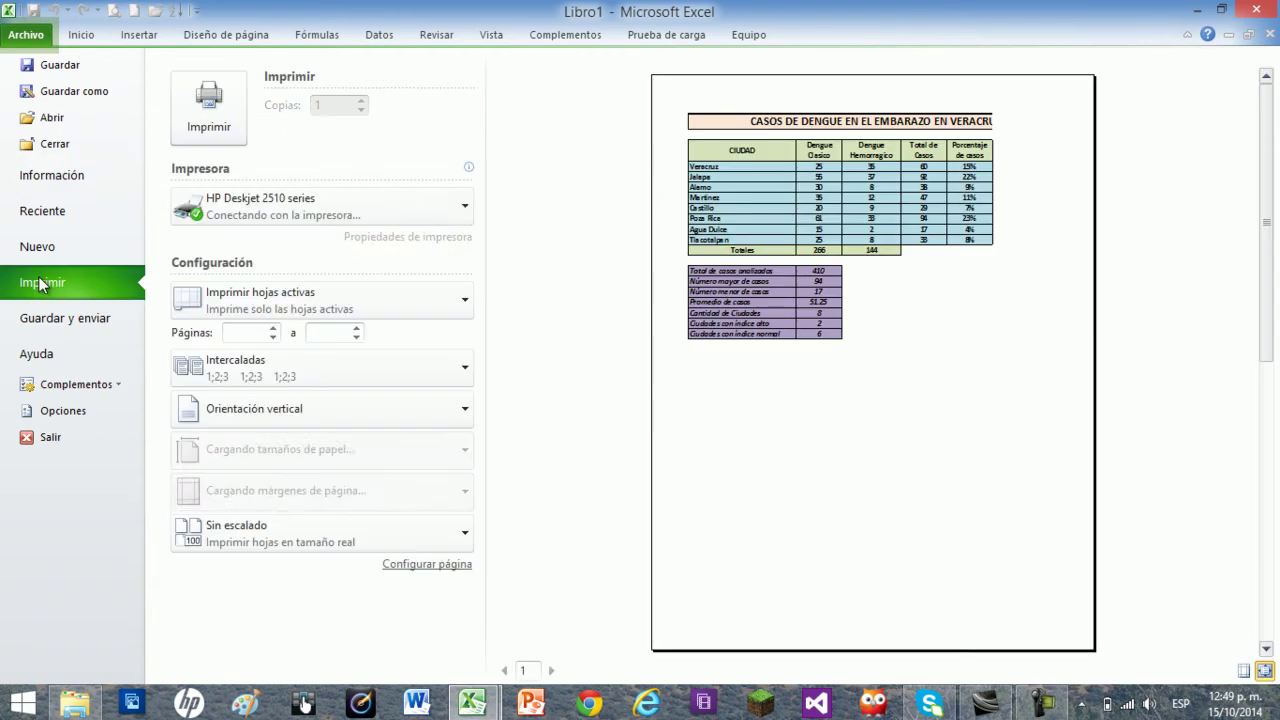
# Step: Set the page orientation to Horizontal and center the content on the page both horizontally and vertically
pyautogui.click(433, 563)
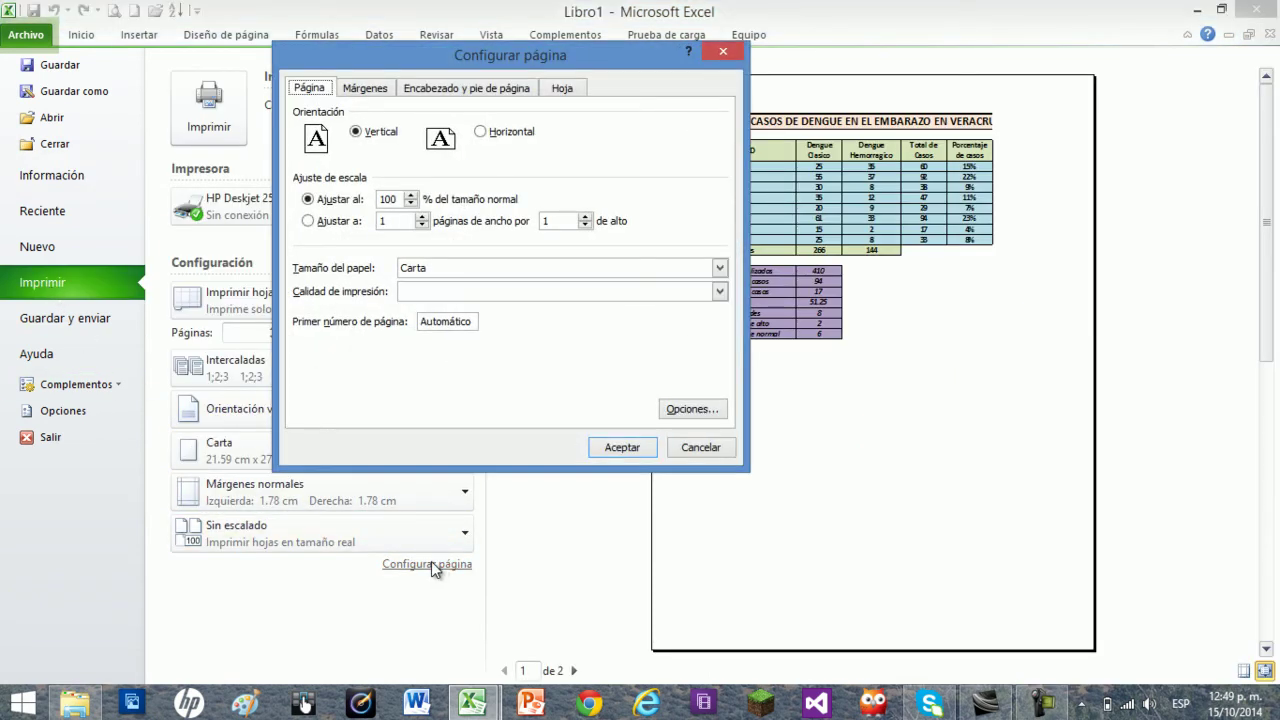
pyautogui.click(481, 133)
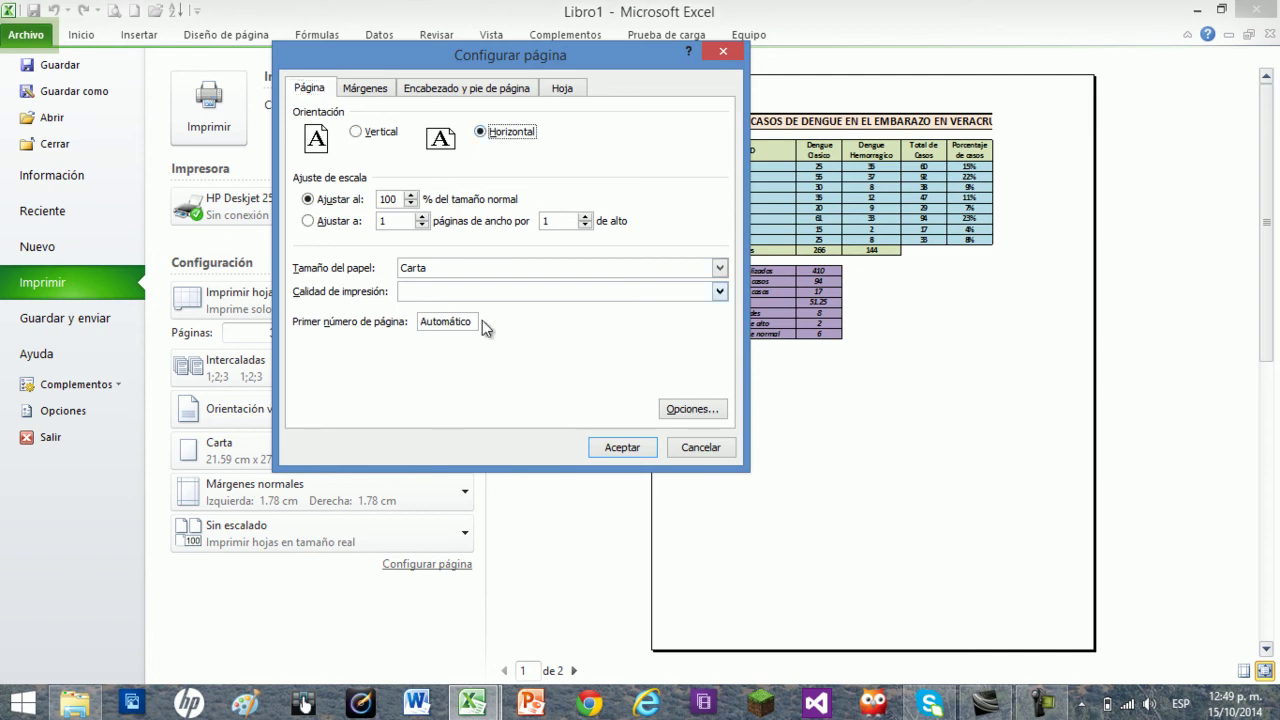
pyautogui.click(366, 89)
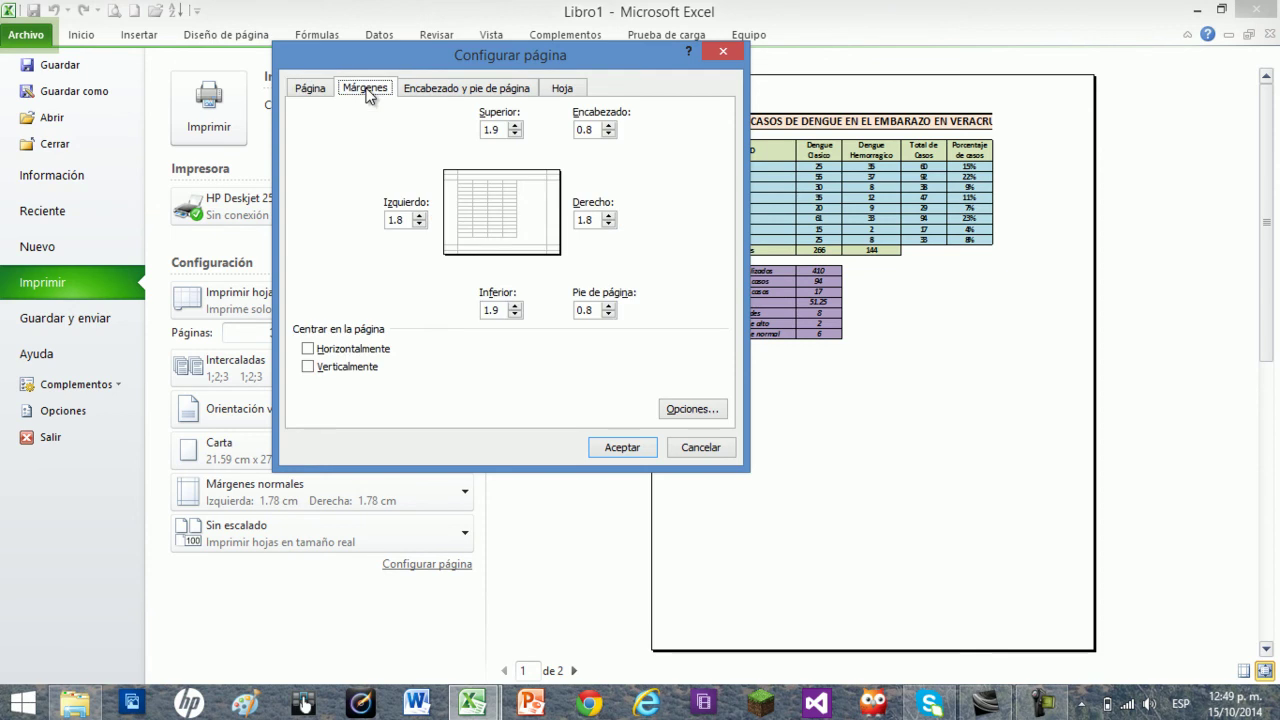
pyautogui.click(308, 350)
pyautogui.click(308, 368)
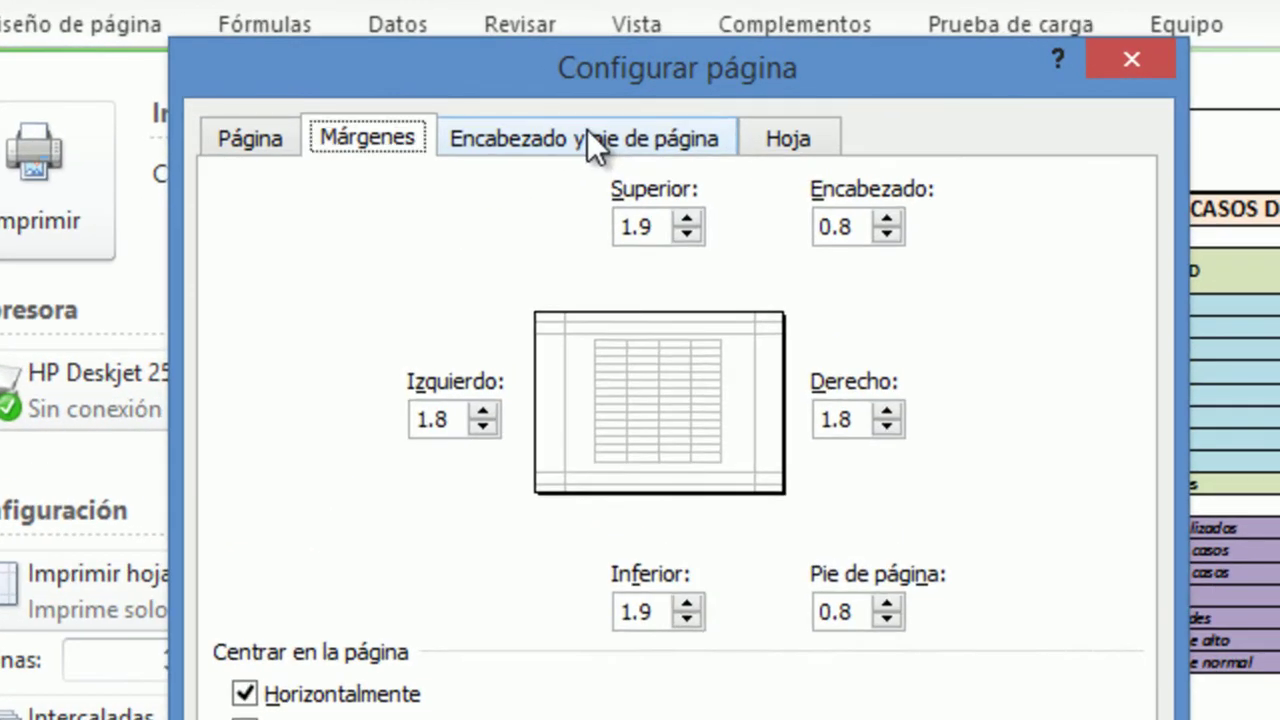
# Step: Create a custom header with the author's full name in the left section and INGENIERIA EN SISTEMAS in the right section
pyautogui.click(469, 90)
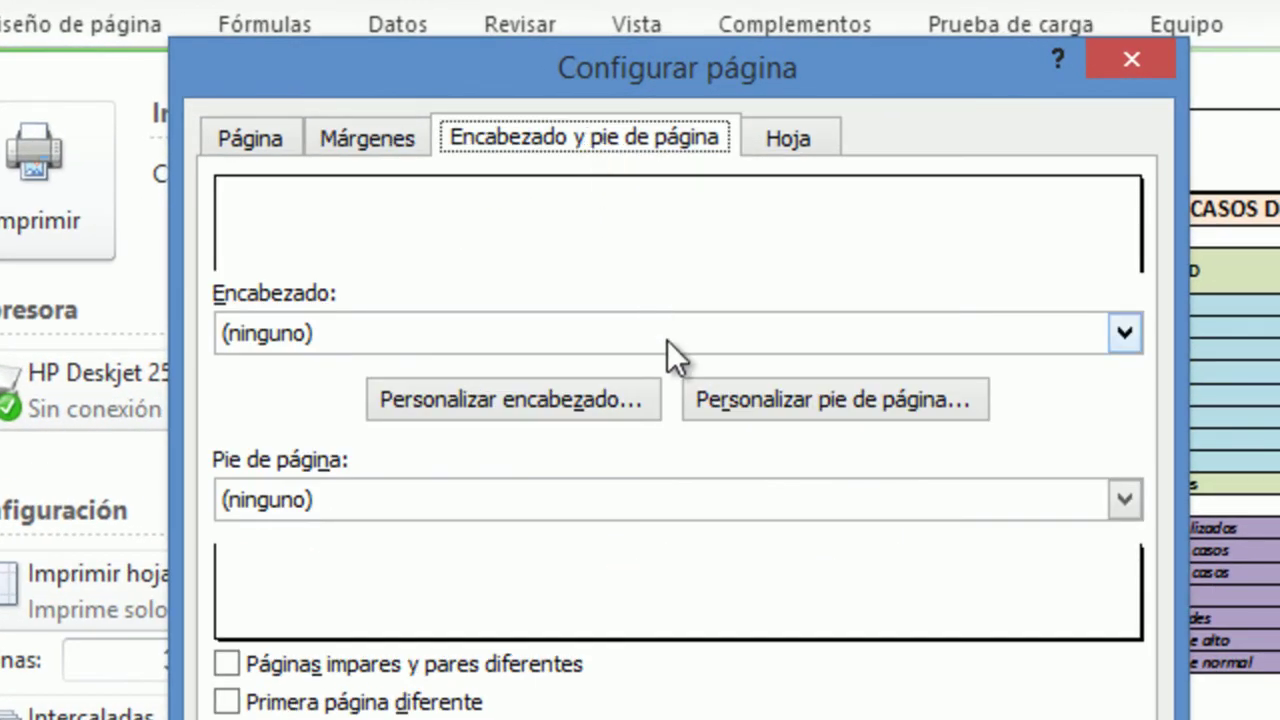
pyautogui.click(563, 402)
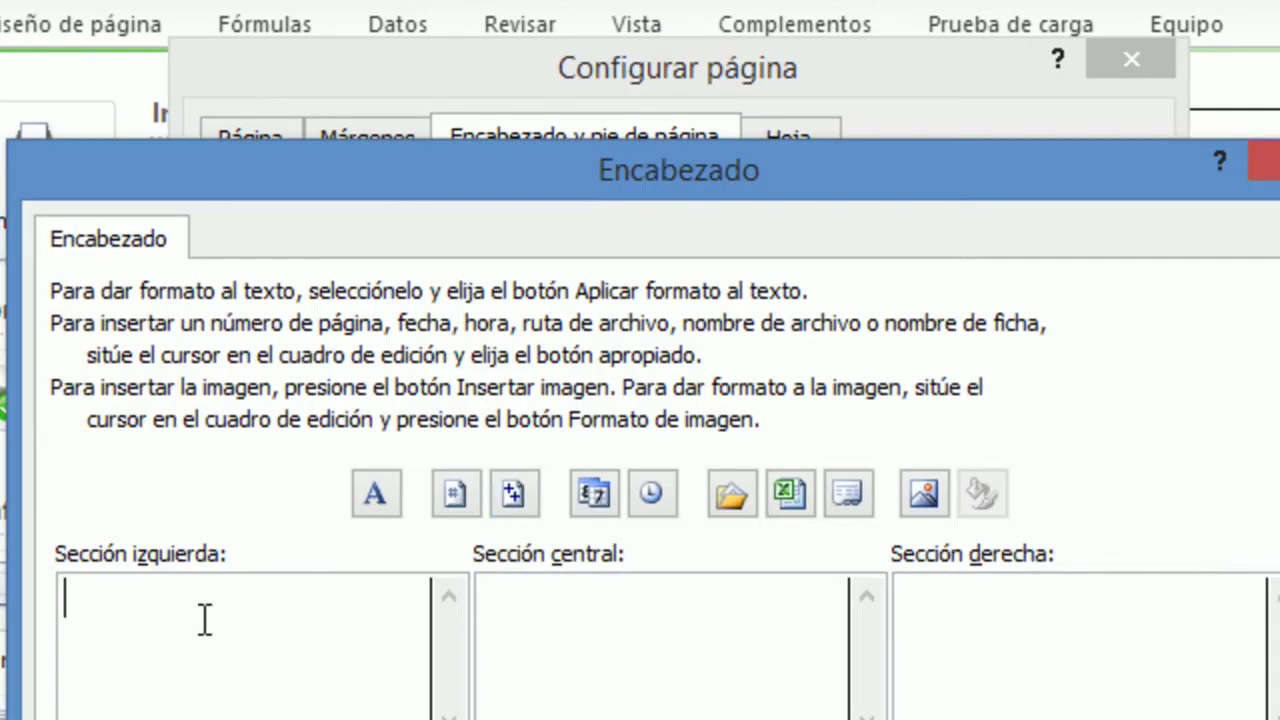
pyautogui.write('JUN JOSE ')
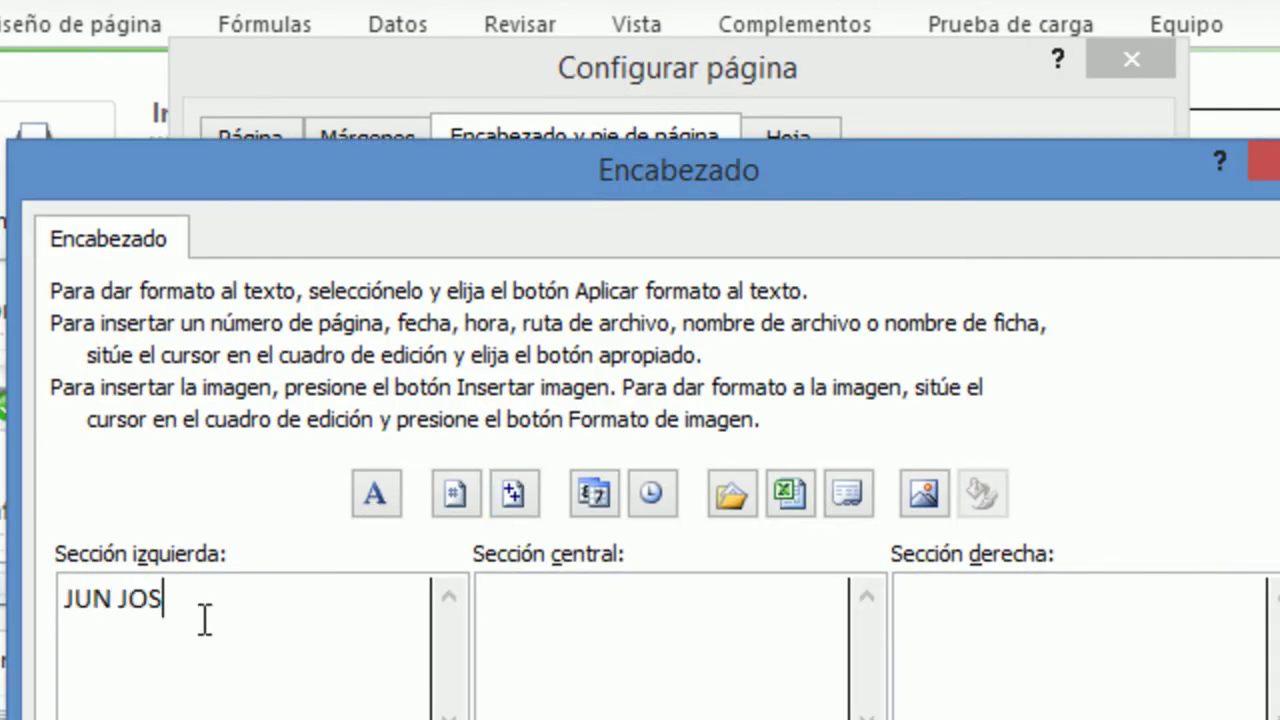
pyautogui.write('DEL ANGEL')
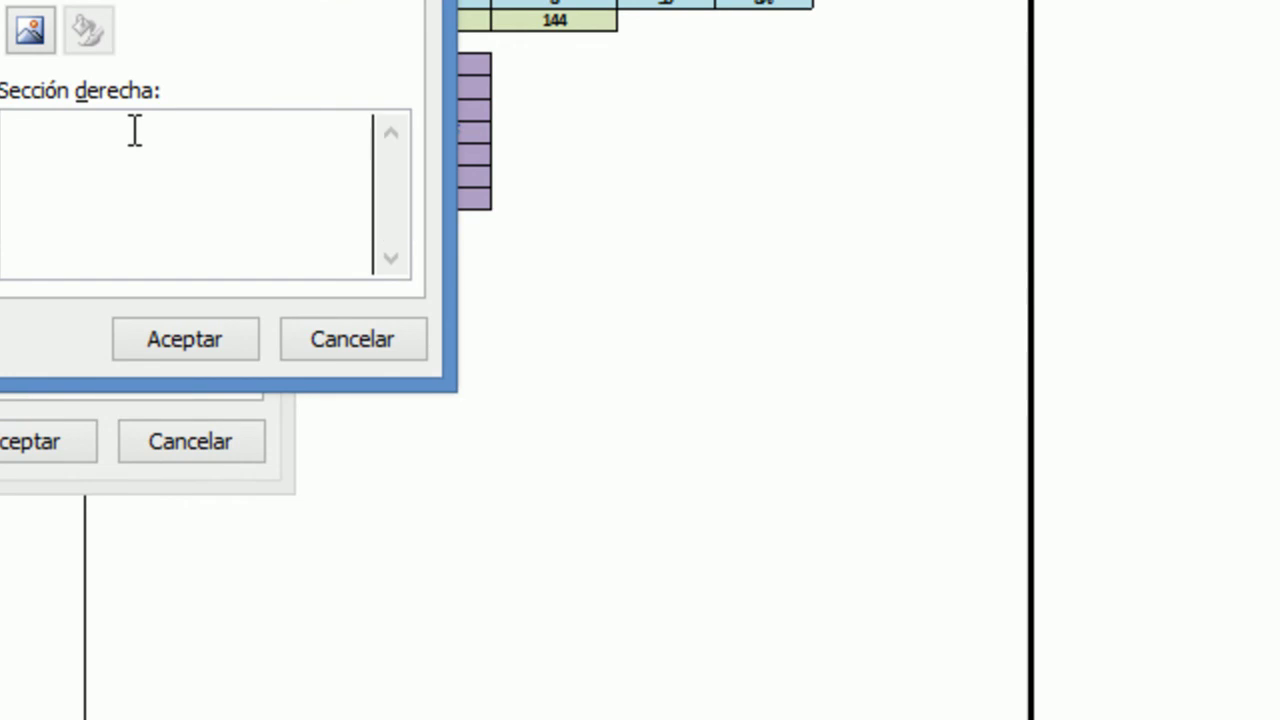
pyautogui.write('INGN')
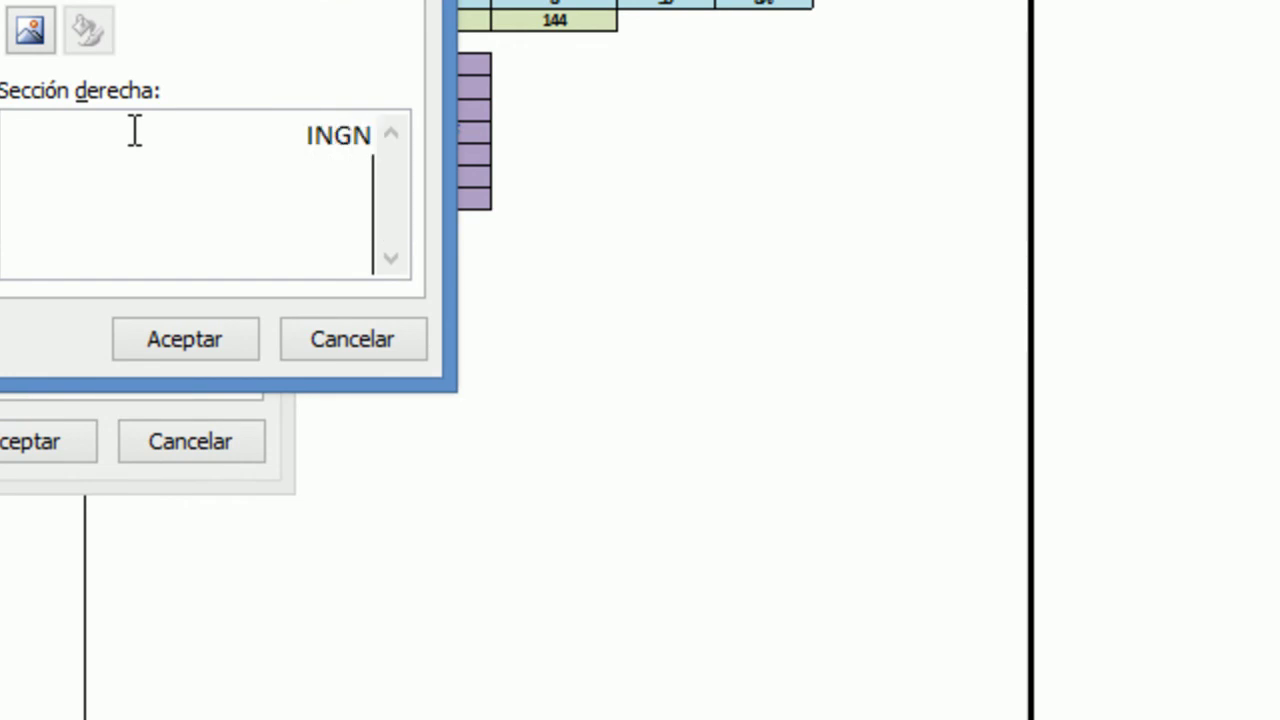
pyautogui.press('BackSpace')
pyautogui.write('ENIERIA')
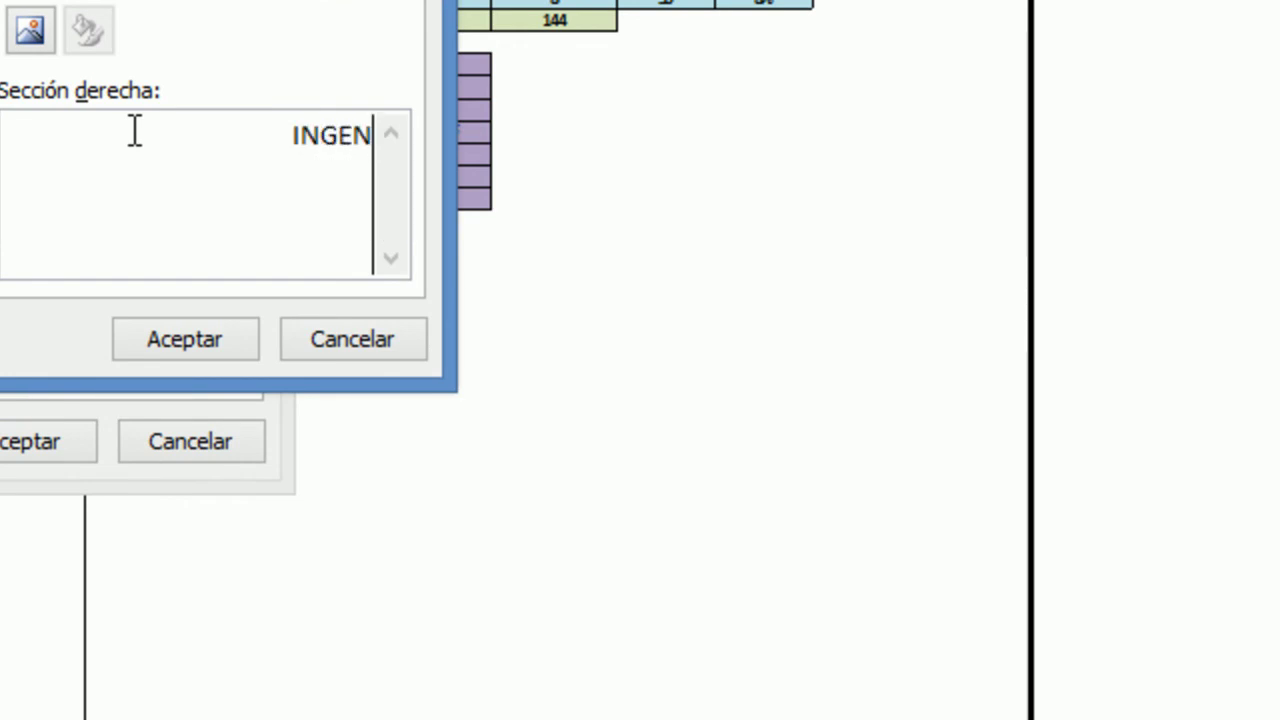
pyautogui.write(' EN SISTEMAS')
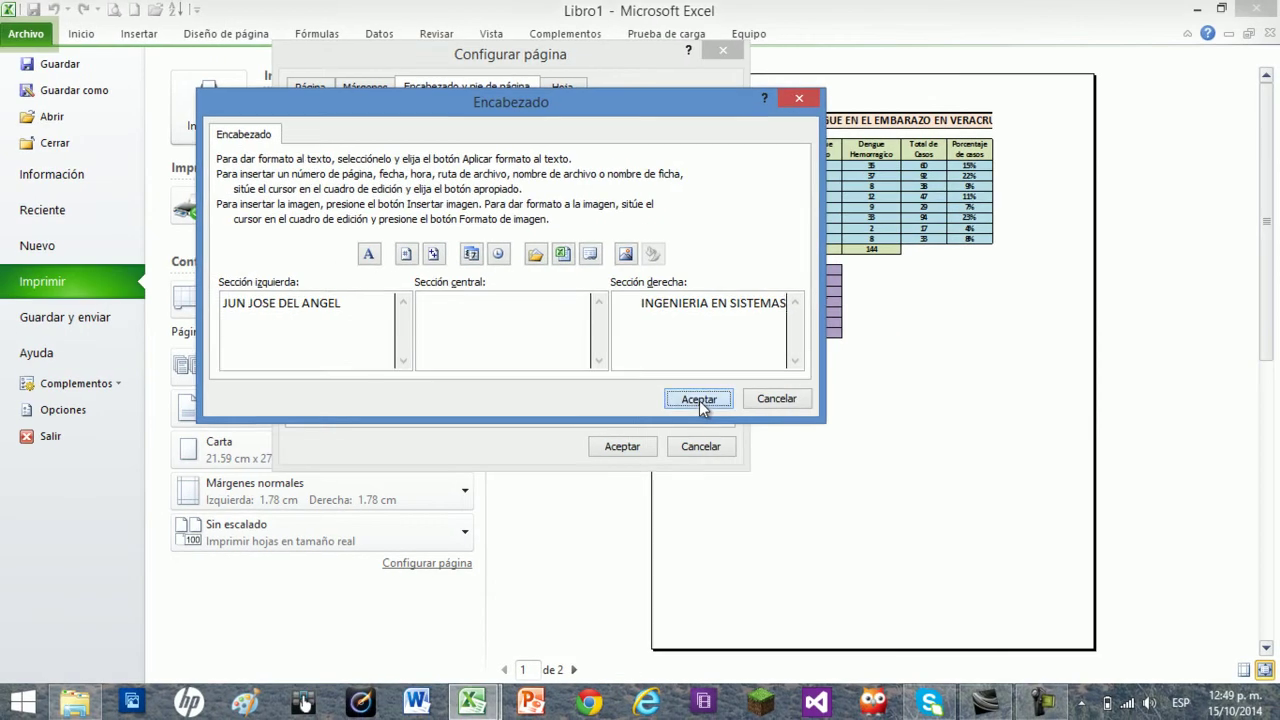
pyautogui.click(608, 392)
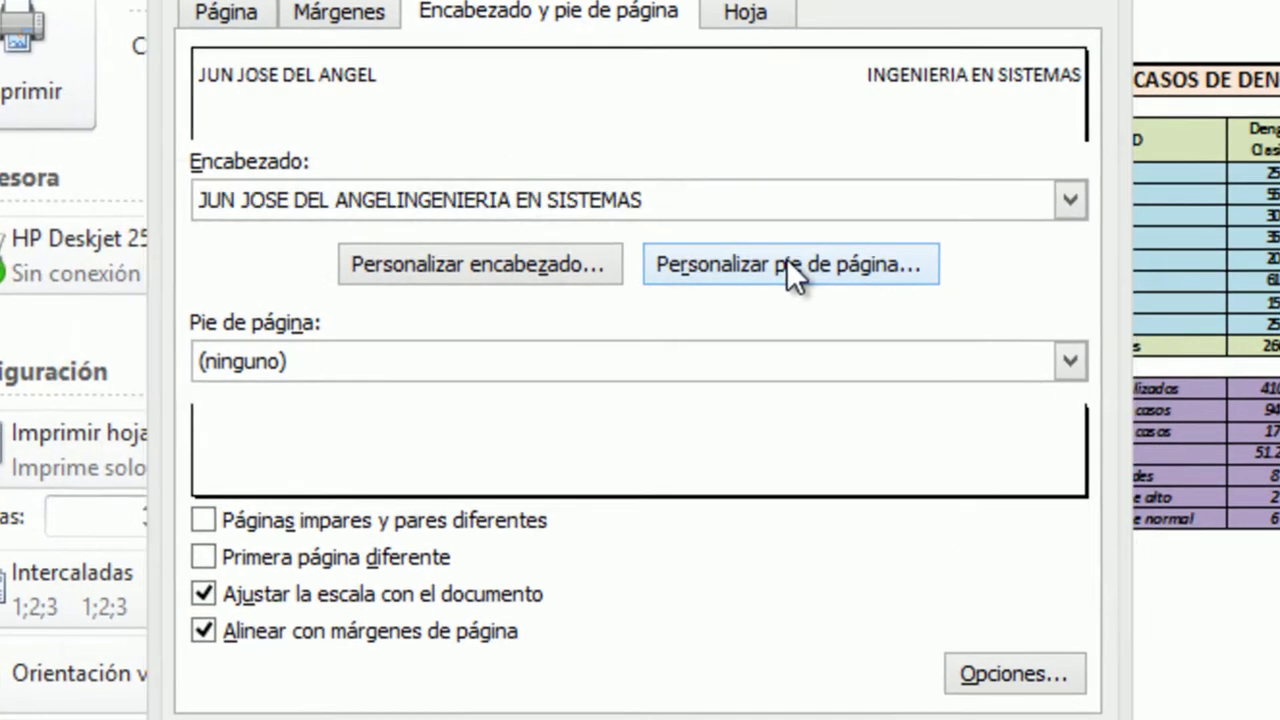
# Step: Start a custom footer with the date field in its left section and the time field in its right section
pyautogui.click(586, 211)
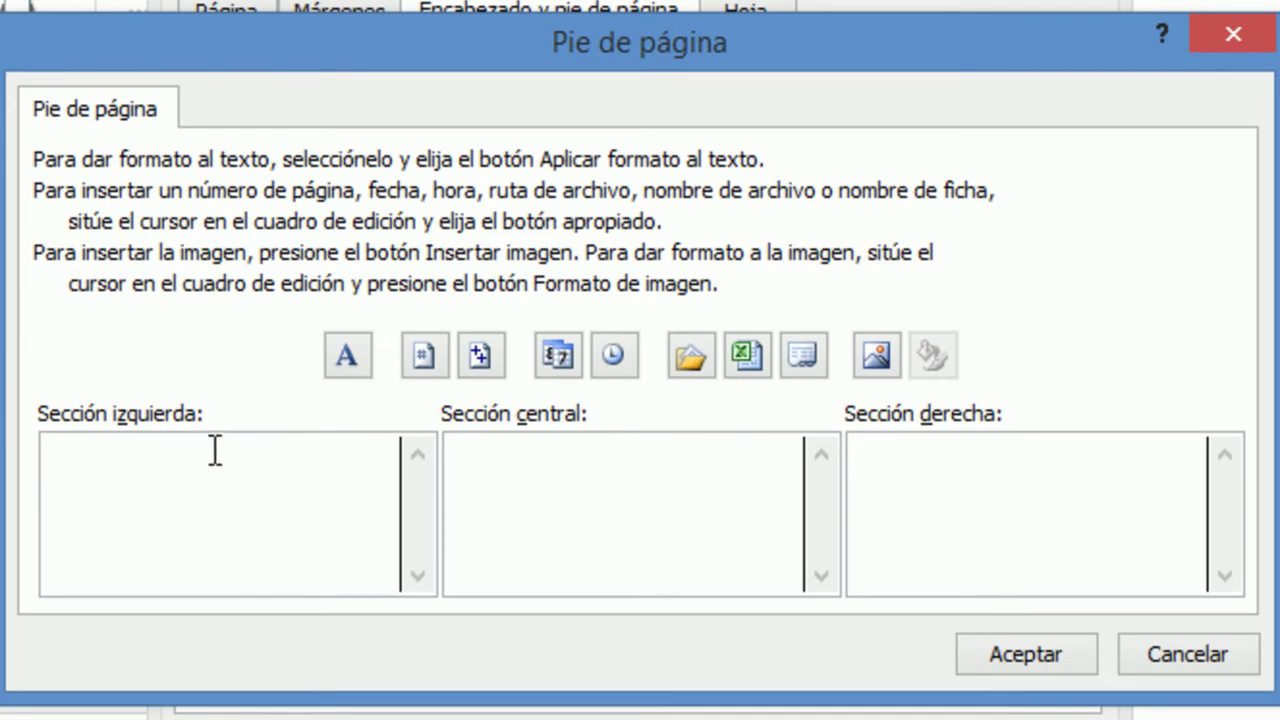
pyautogui.click(560, 360)
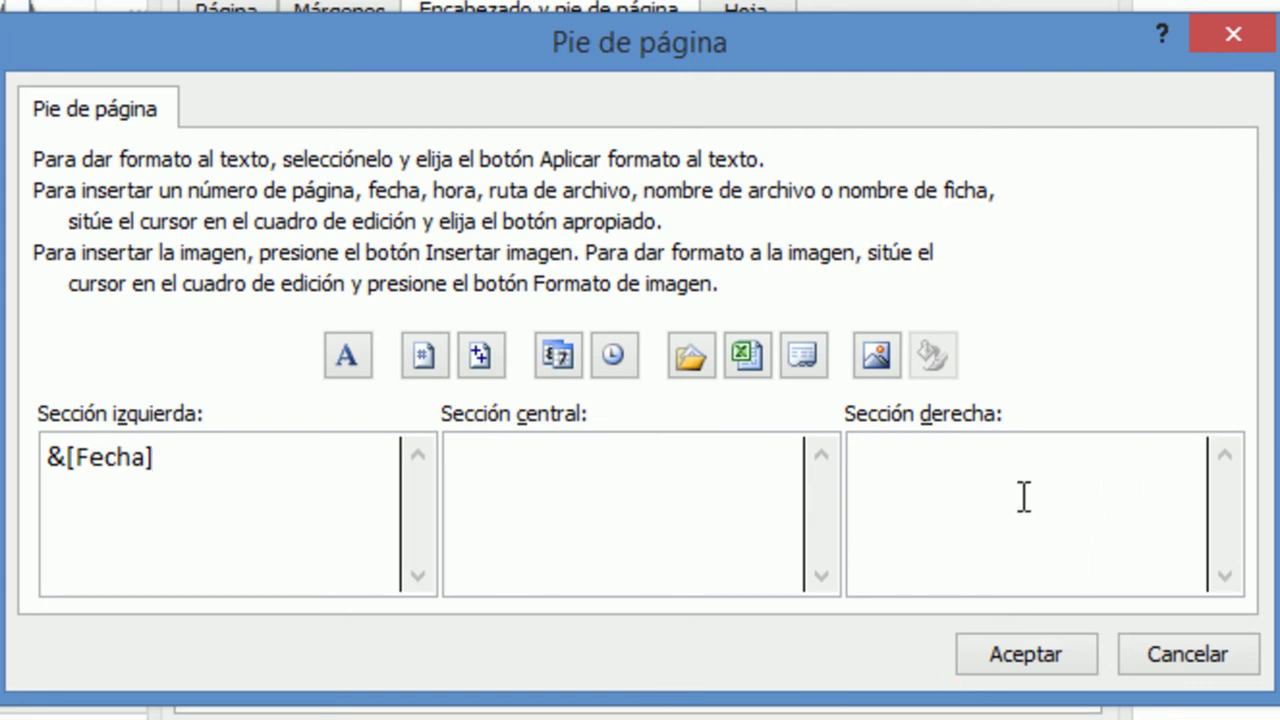
pyautogui.click(615, 356)
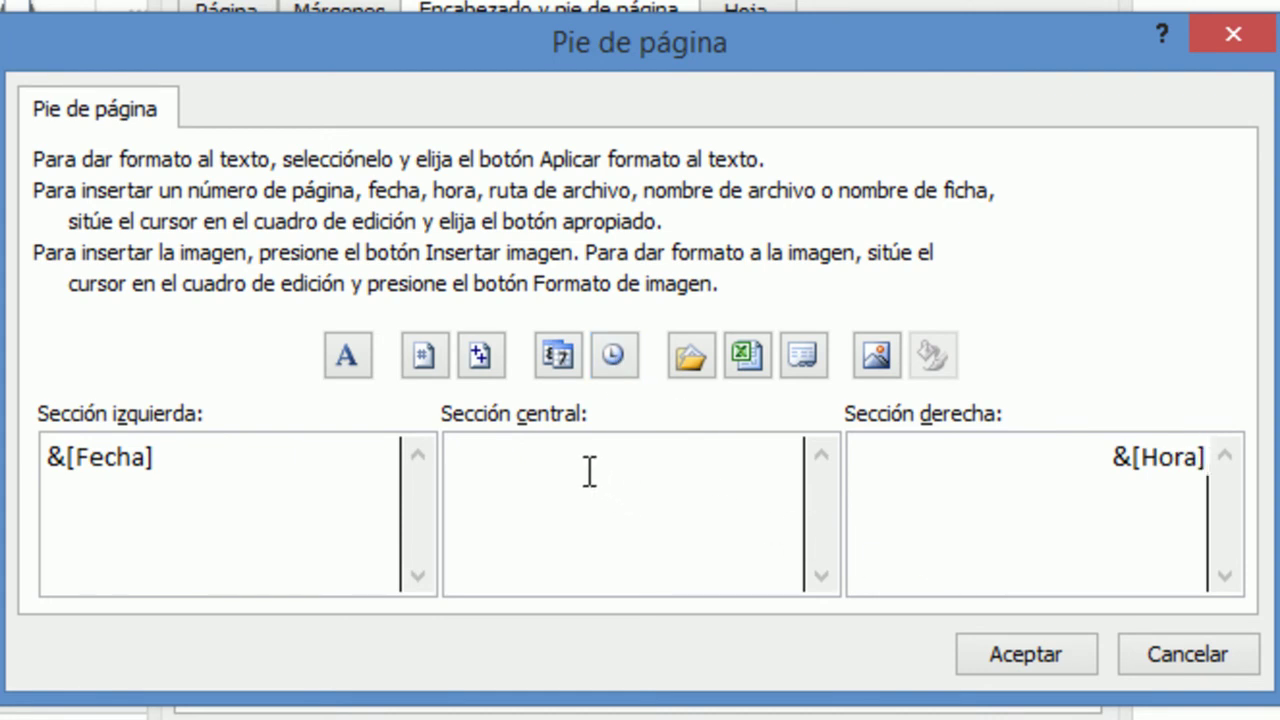
# Step: Insert the picture compartir2 from the Imágenes folder into the footer's central section
pyautogui.click(640, 456)
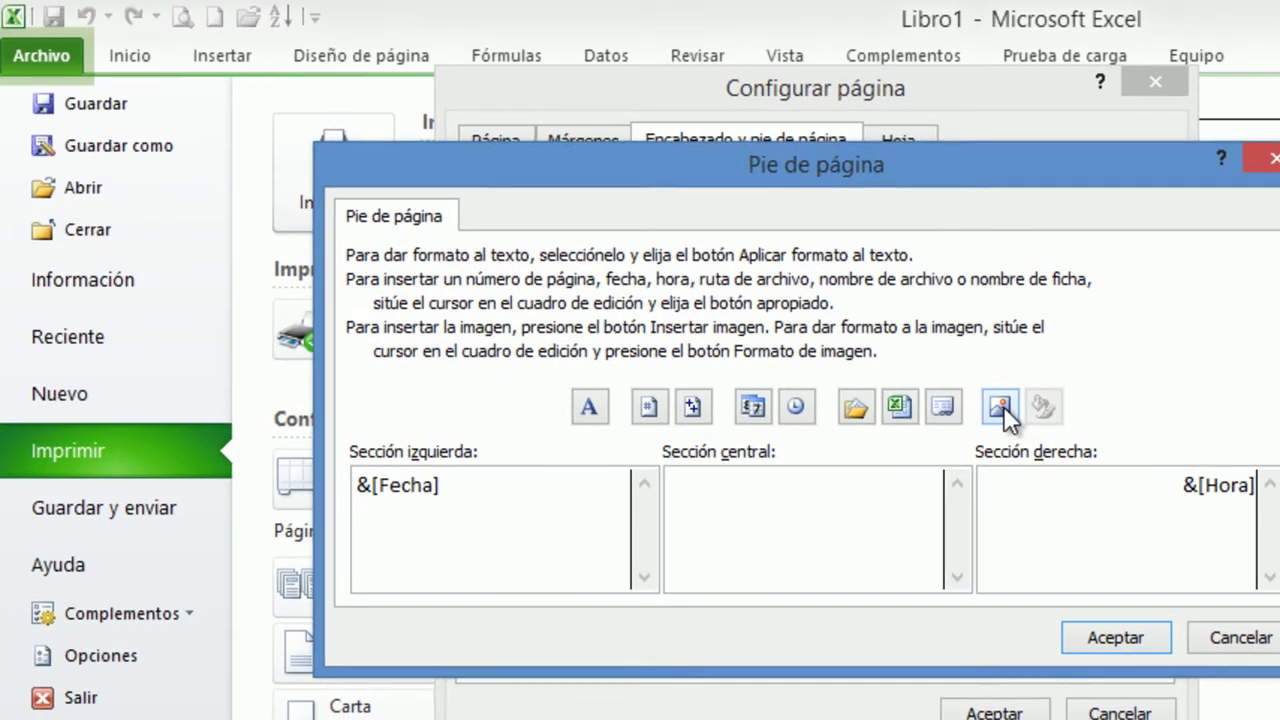
pyautogui.click(878, 356)
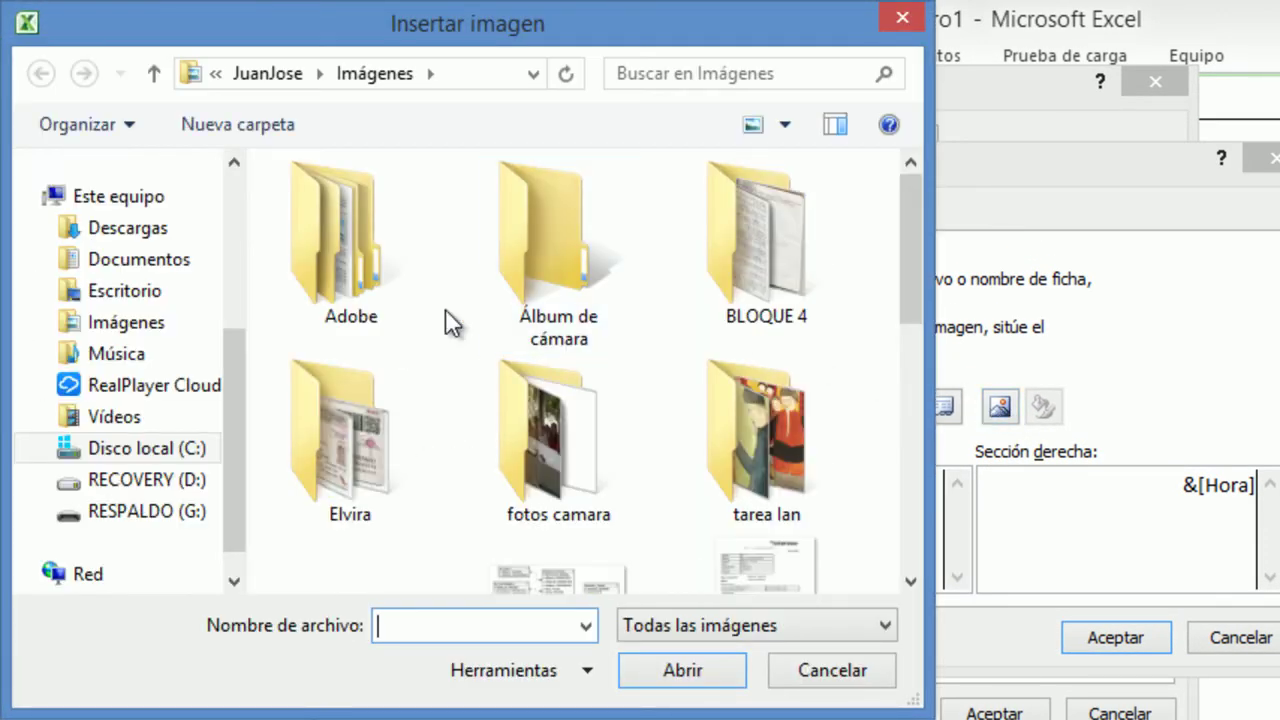
pyautogui.click(140, 334)
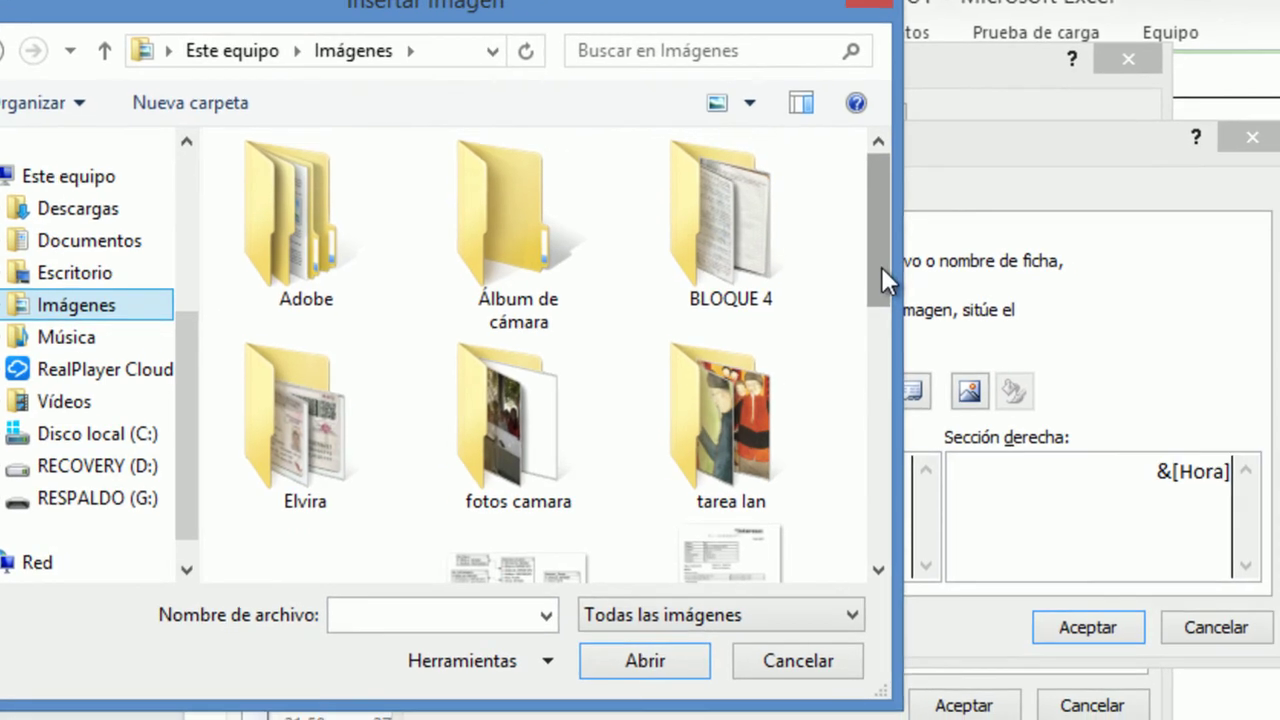
pyautogui.moveTo(910, 285); pyautogui.dragTo(914, 401)
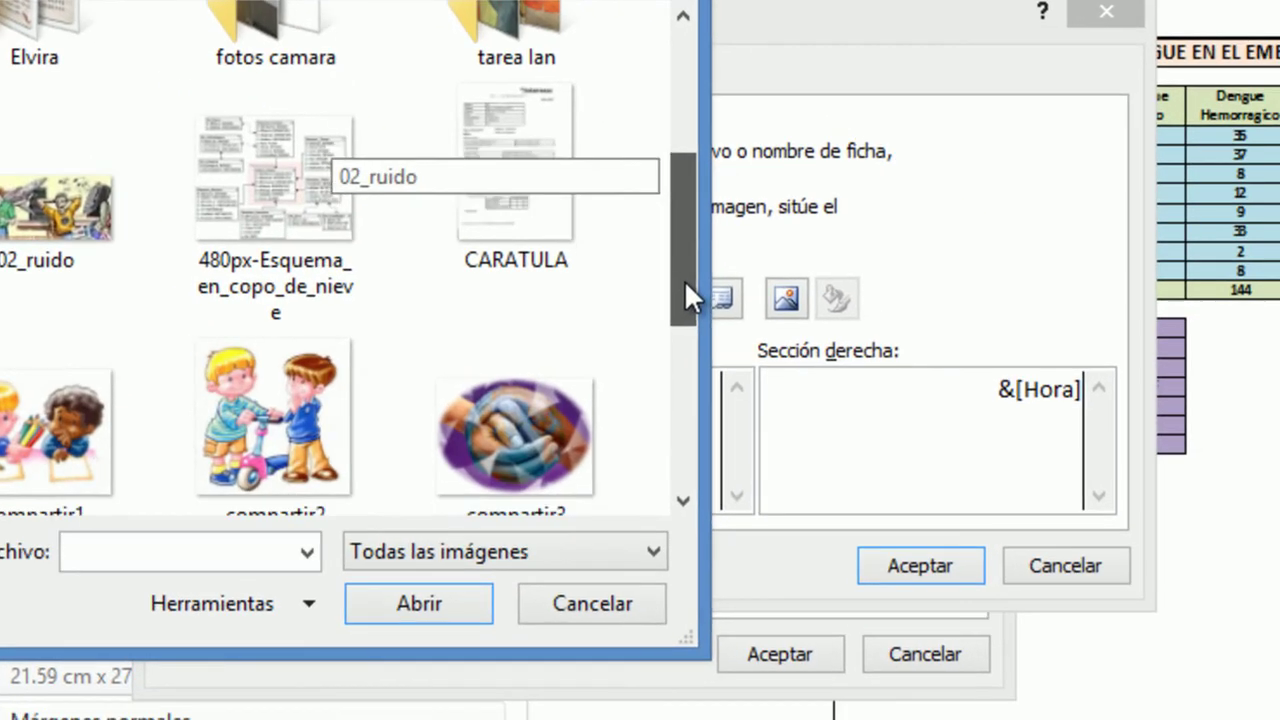
pyautogui.click(257, 429)
pyautogui.click(442, 606)
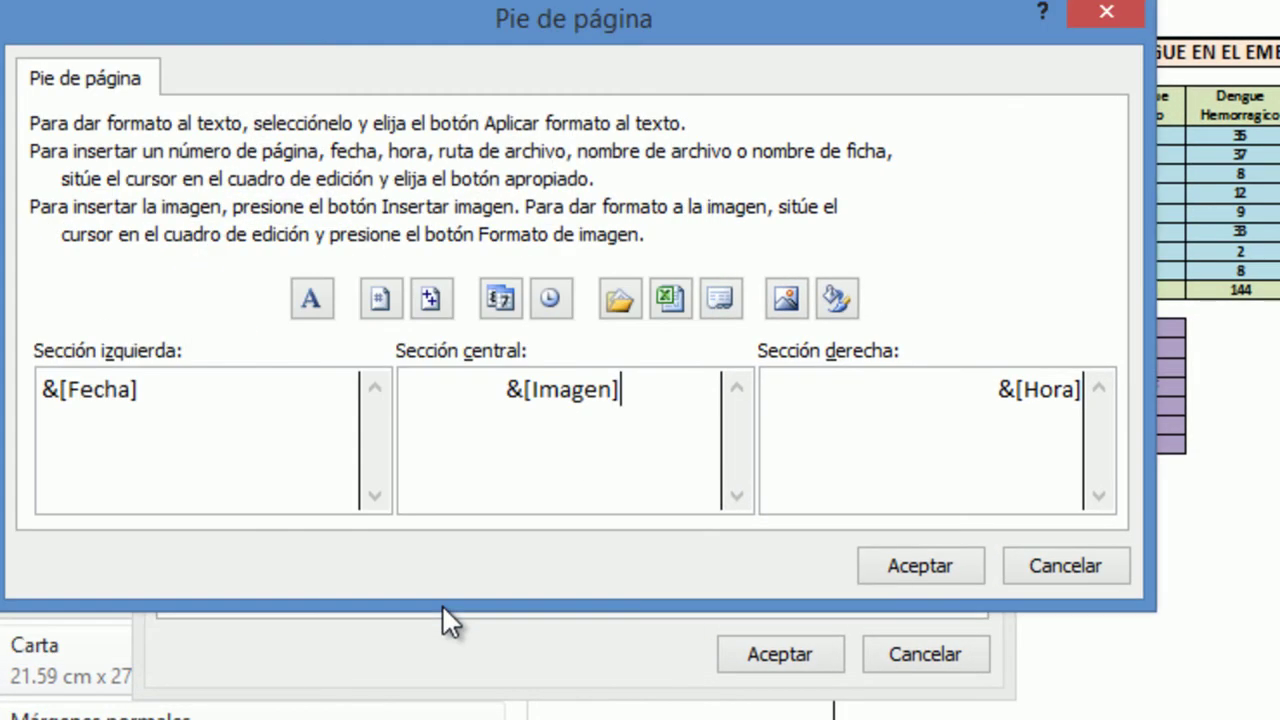
# Step: Set the footer picture's height to 2 cm and apply the footer and page setup
pyautogui.click(845, 302)
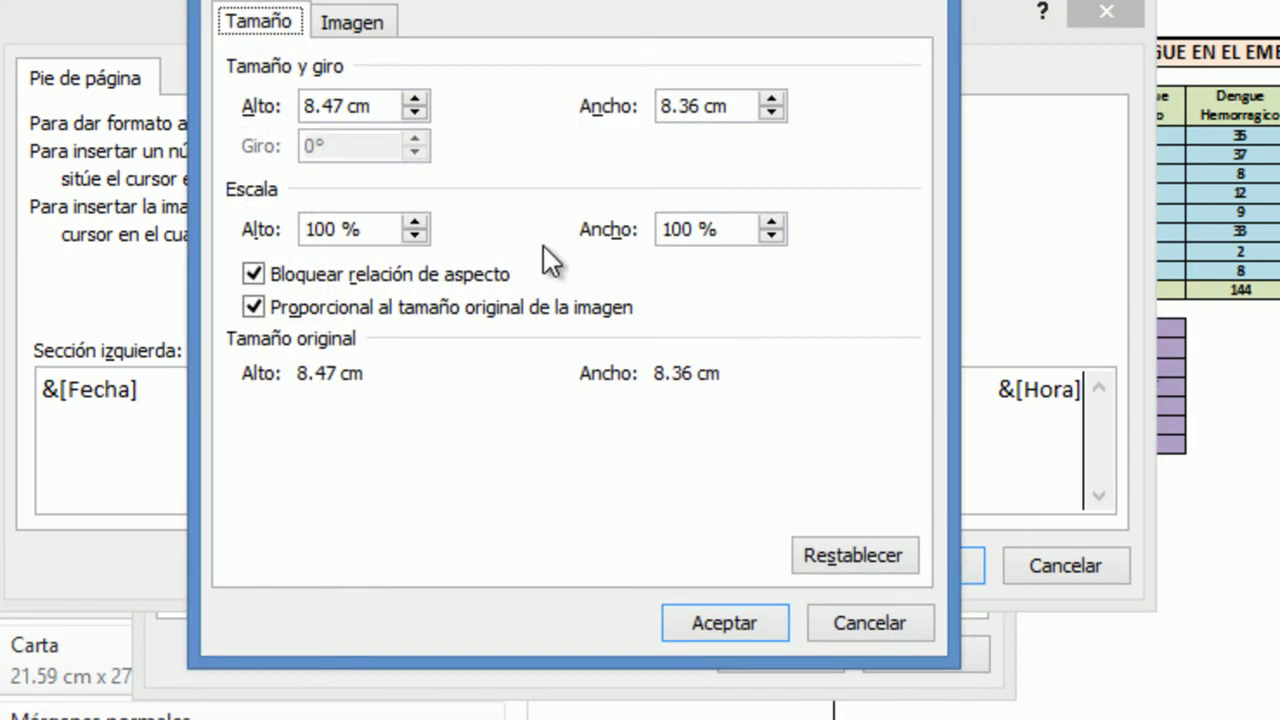
pyautogui.moveTo(362, 104); pyautogui.dragTo(251, 113)
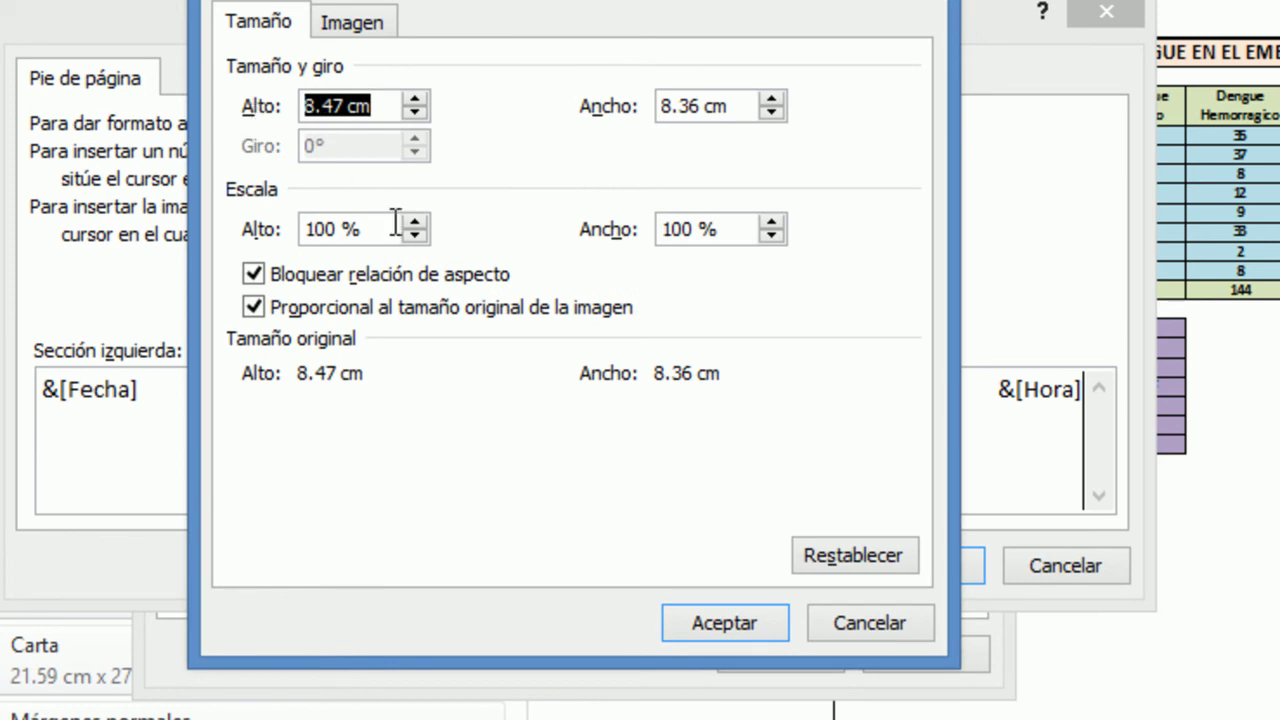
pyautogui.write('2')
pyautogui.click(750, 623)
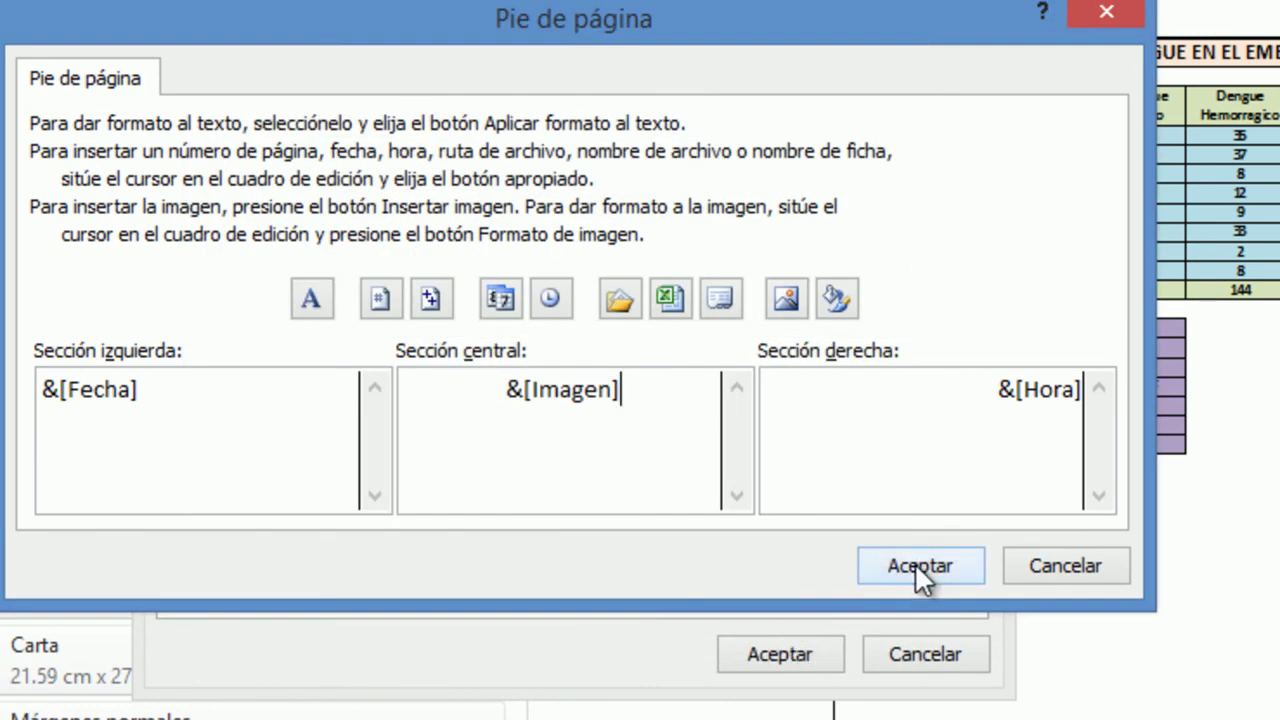
pyautogui.click(918, 565)
pyautogui.click(800, 662)
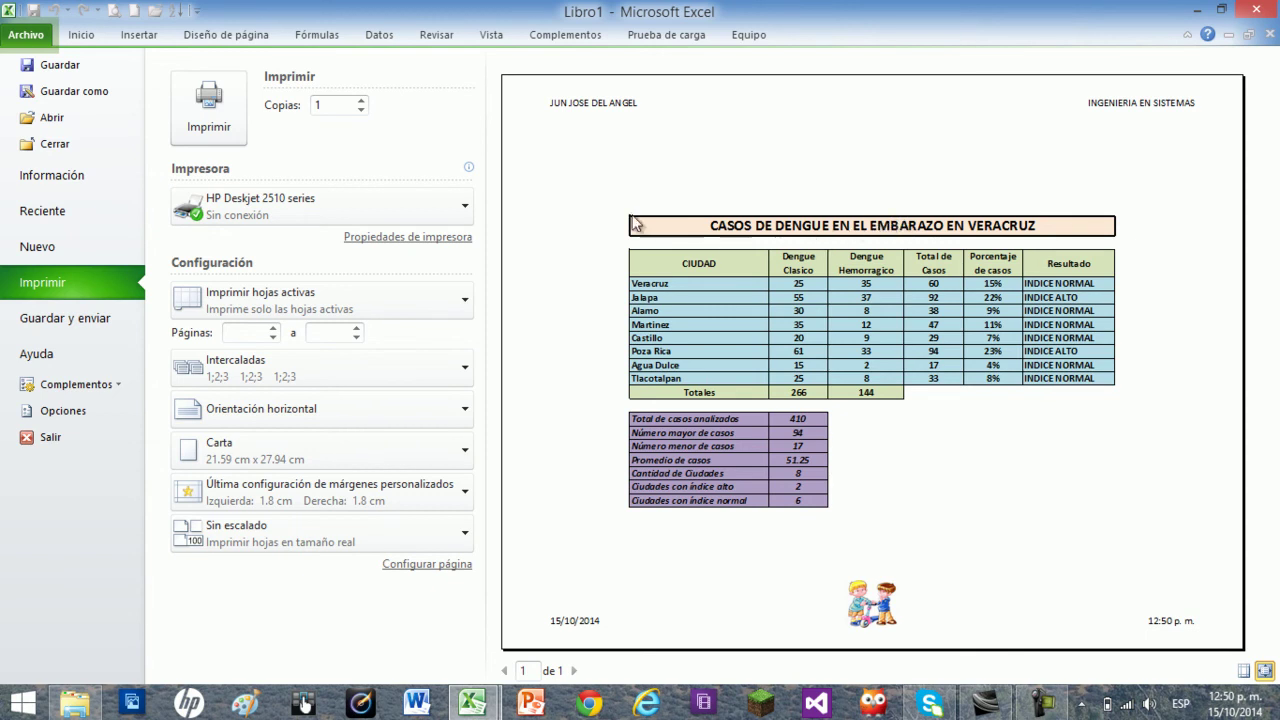
# Step: Insert an exploded 3D pie chart from the CIUDAD (A3:A11) and Total de Casos (D3:D11) columns of the CALCULOS sheet
pyautogui.click(79, 36)
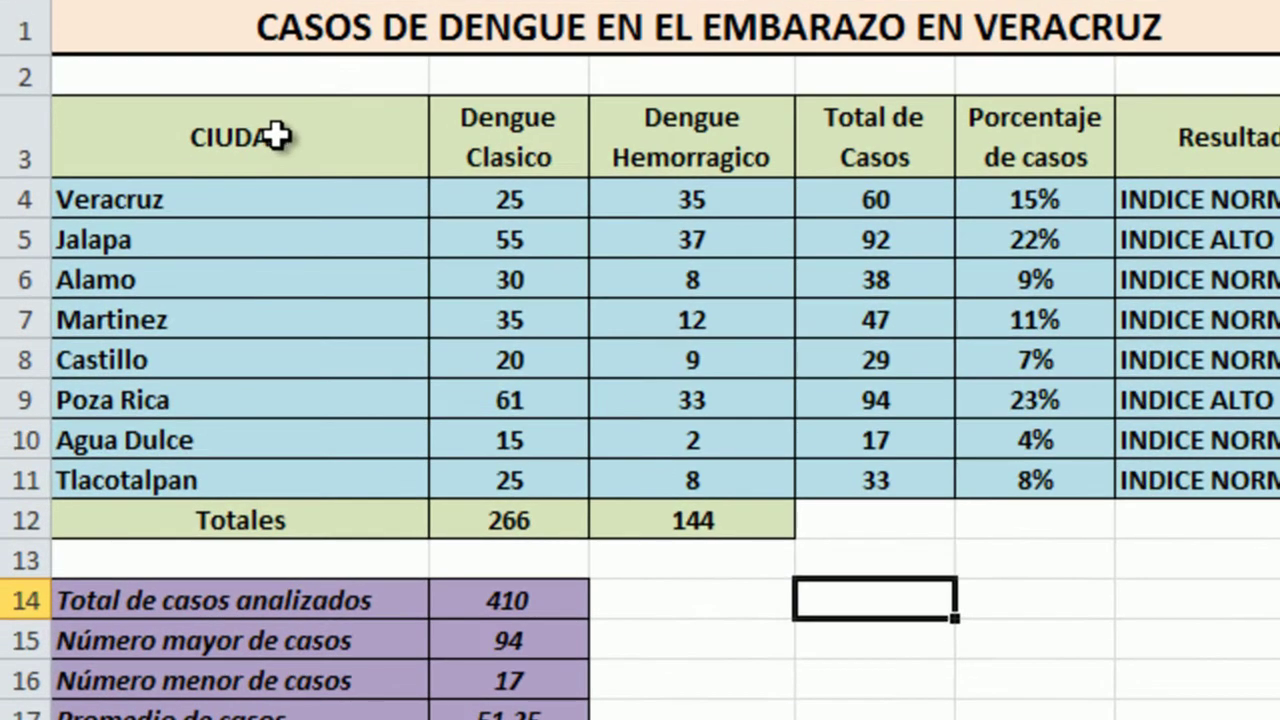
pyautogui.moveTo(144, 240); pyautogui.dragTo(134, 347)
pyautogui.moveTo(286, 369); pyautogui.dragTo(287, 479)
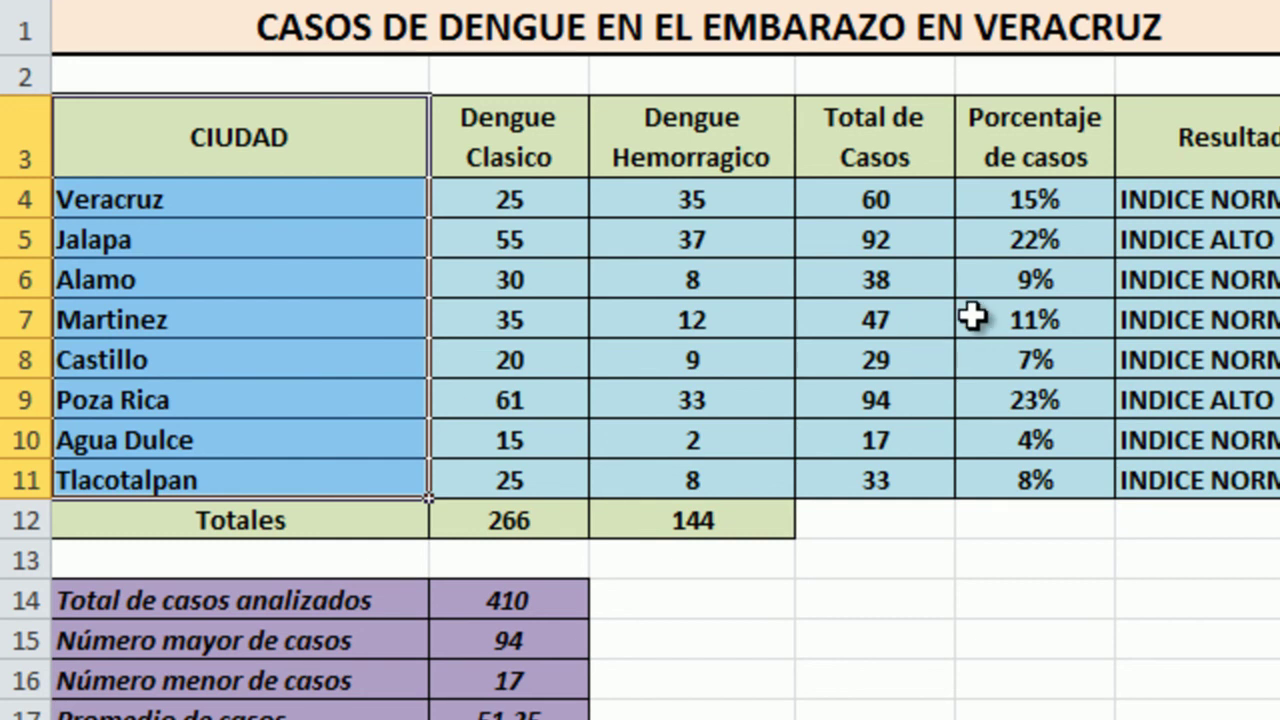
pyautogui.keyDown('ctrl'); pyautogui.click(902, 127); pyautogui.keyUp('ctrl')
pyautogui.moveTo(902, 127); pyautogui.dragTo(900, 480)
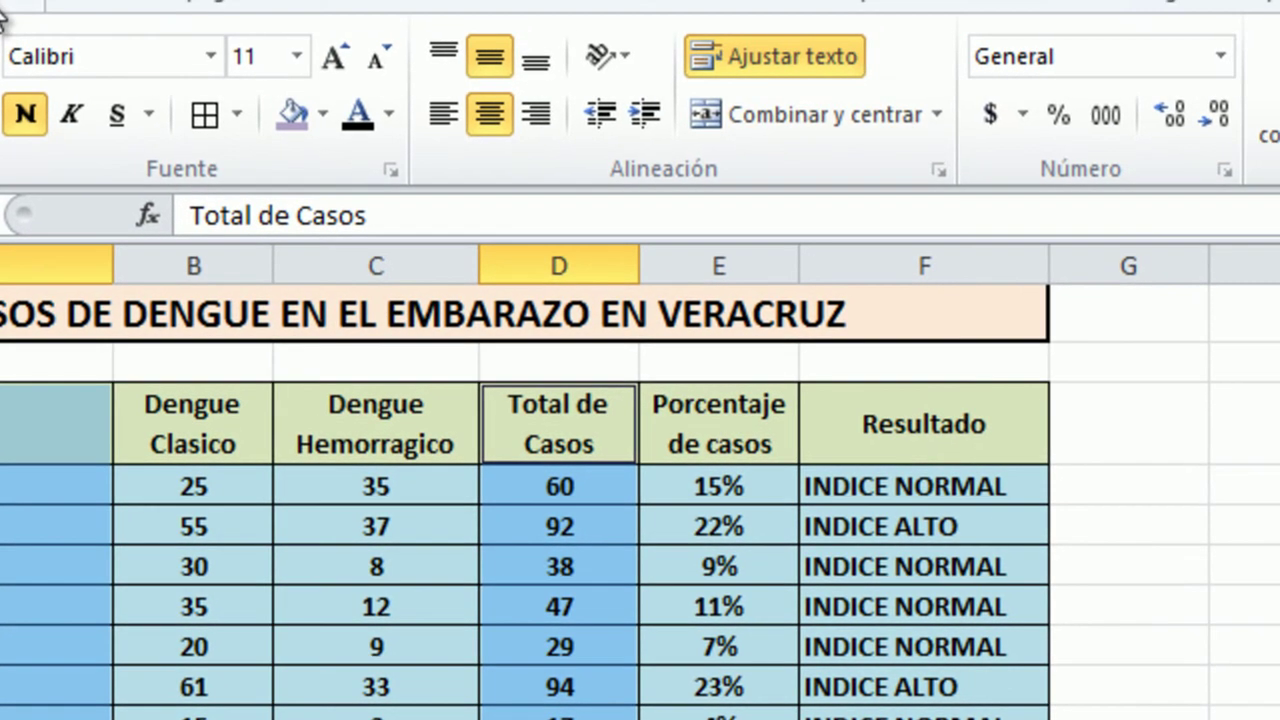
pyautogui.click(4, 16)
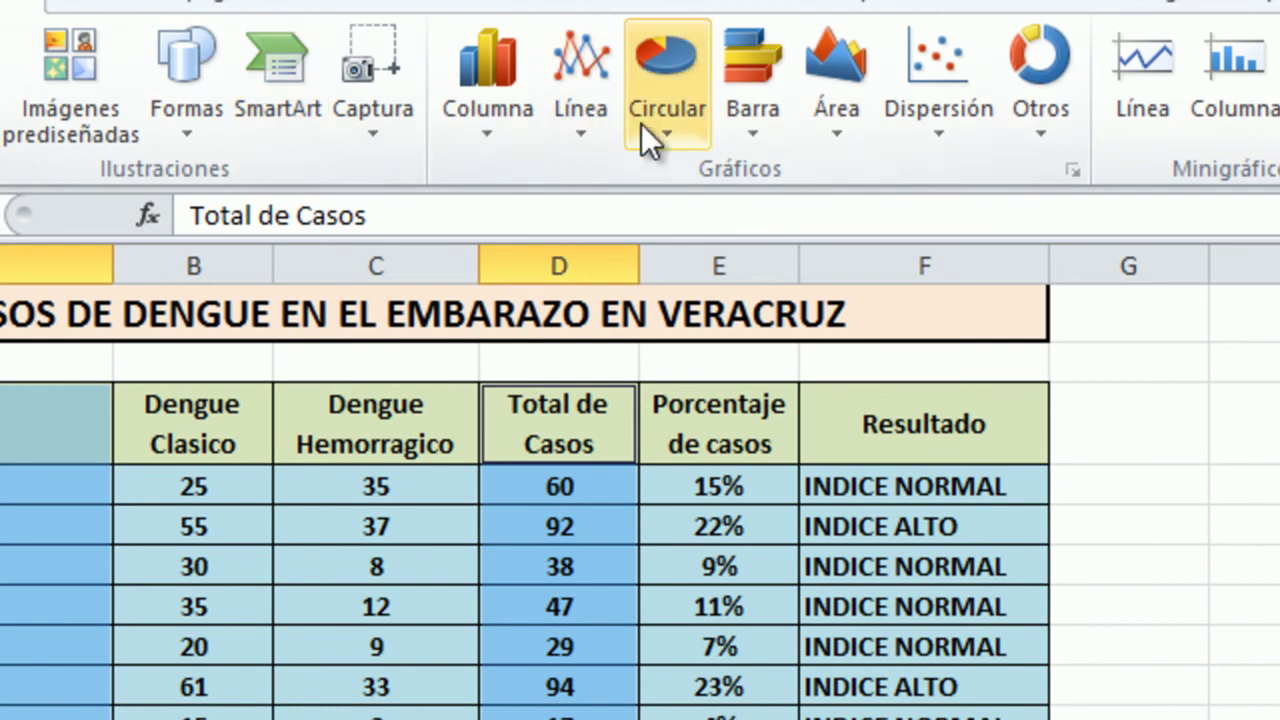
pyautogui.click(679, 135)
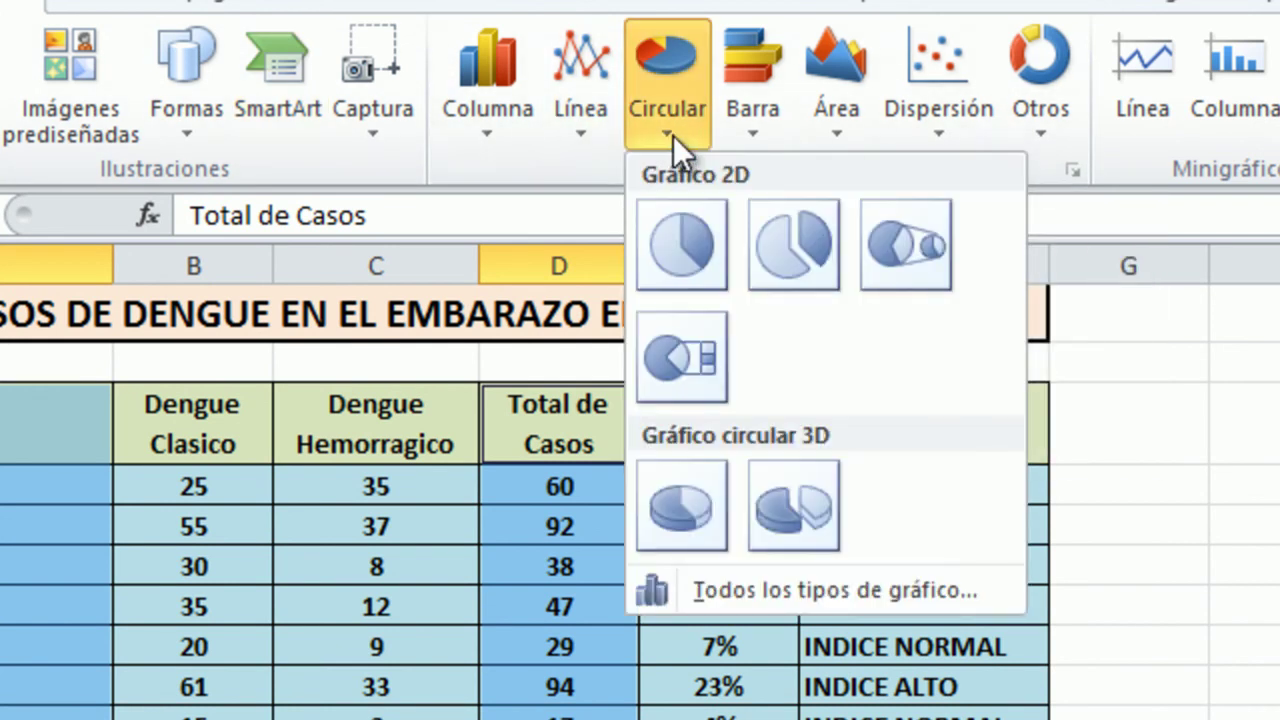
pyautogui.click(803, 508)
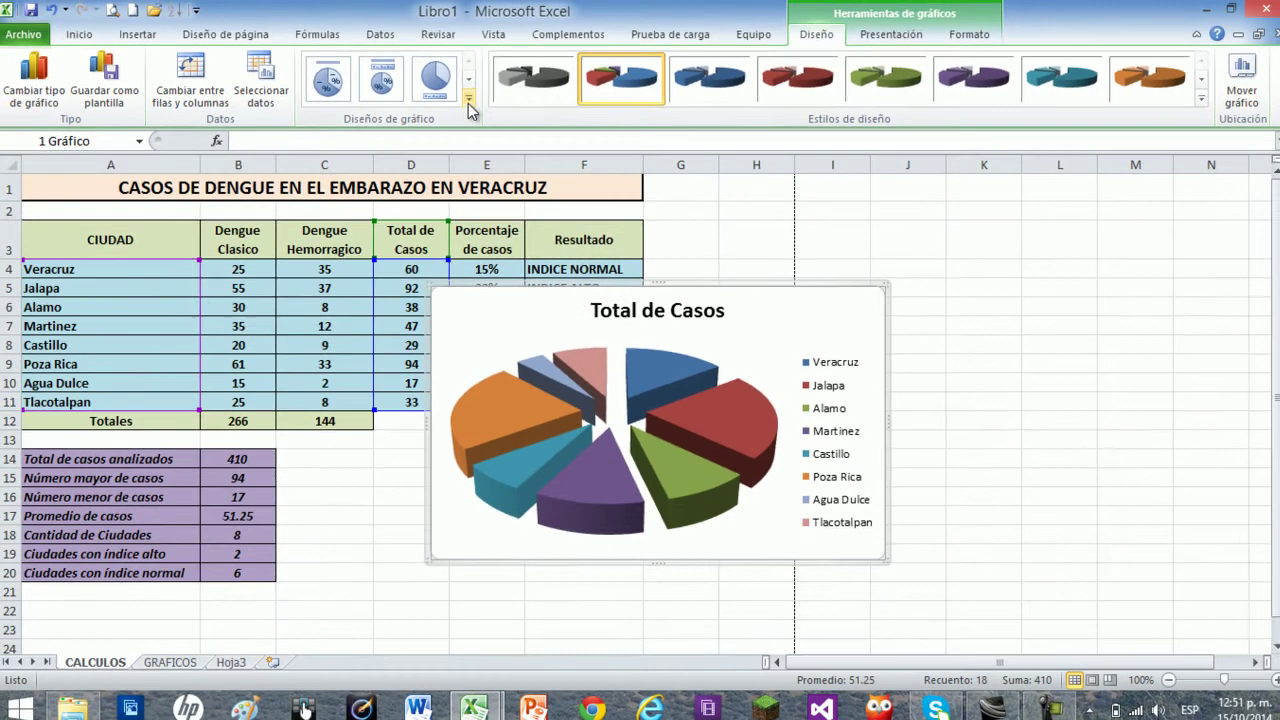
# Step: Apply the chart layout with a title, percentage labels and a legend beside the pie, and show the chart's Presentación options
pyautogui.click(681, 125)
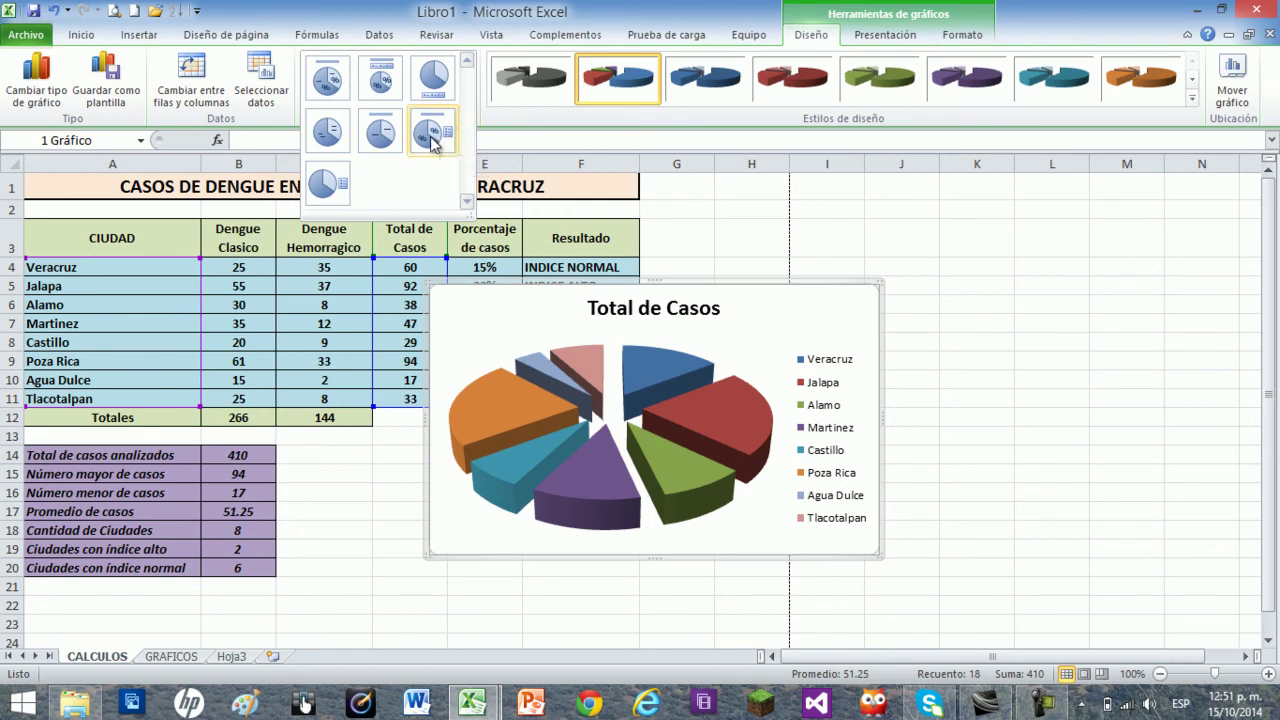
pyautogui.click(430, 136)
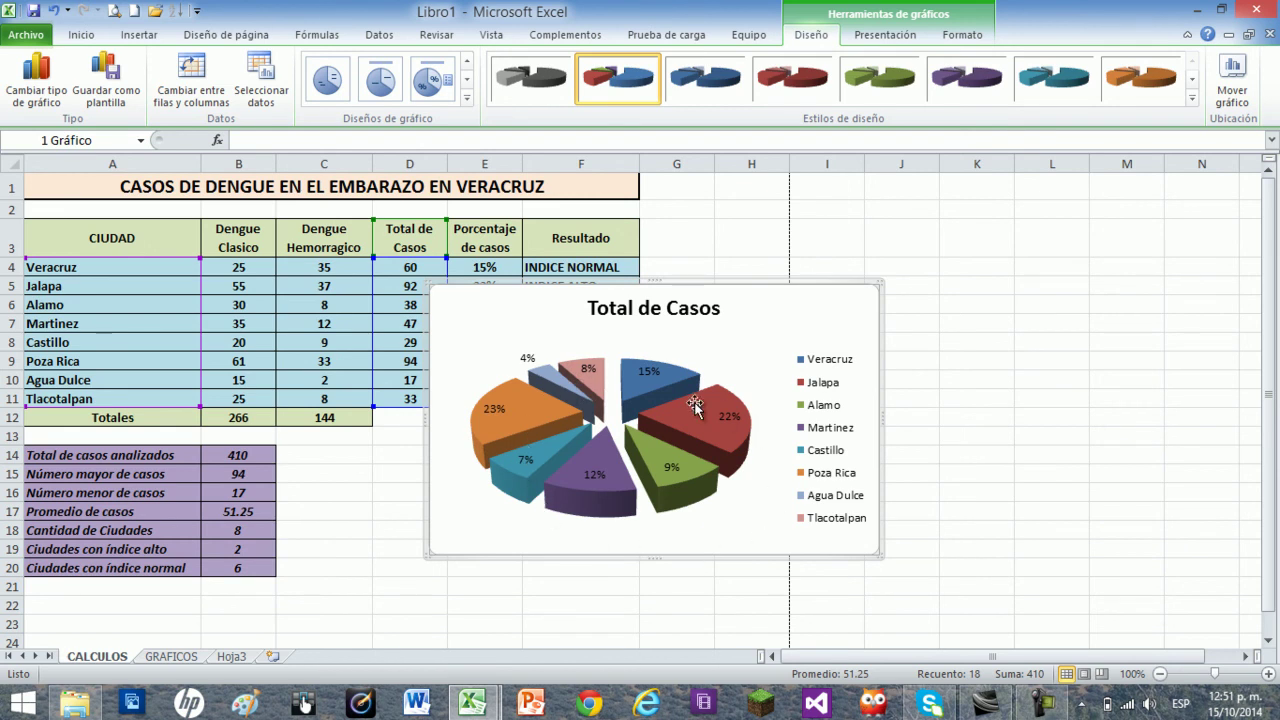
pyautogui.moveTo(705, 412)
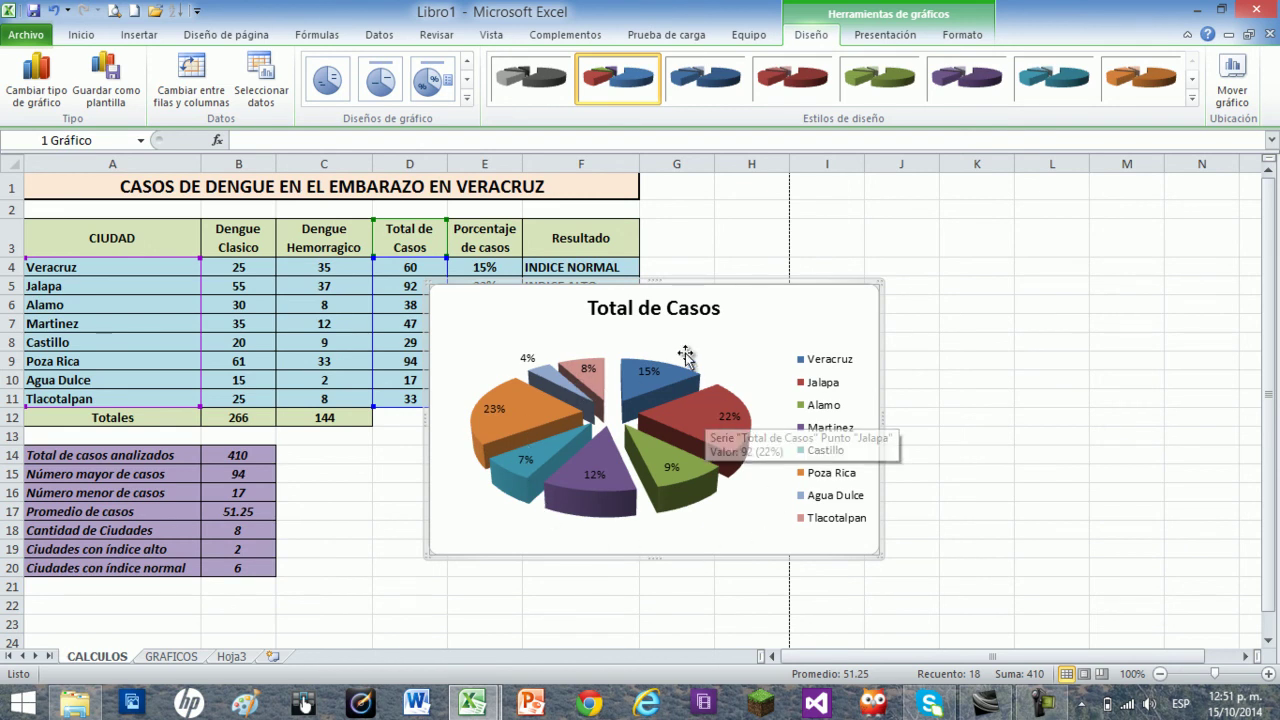
pyautogui.moveTo(538, 420)
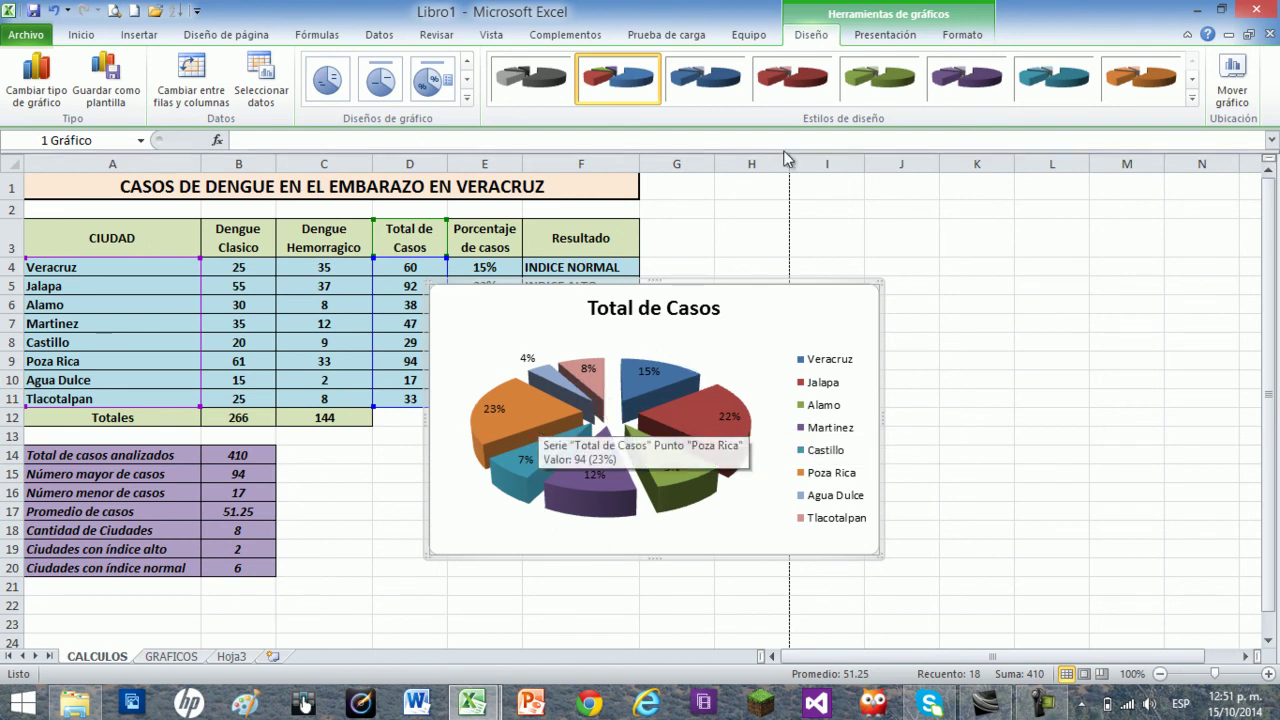
pyautogui.click(902, 35)
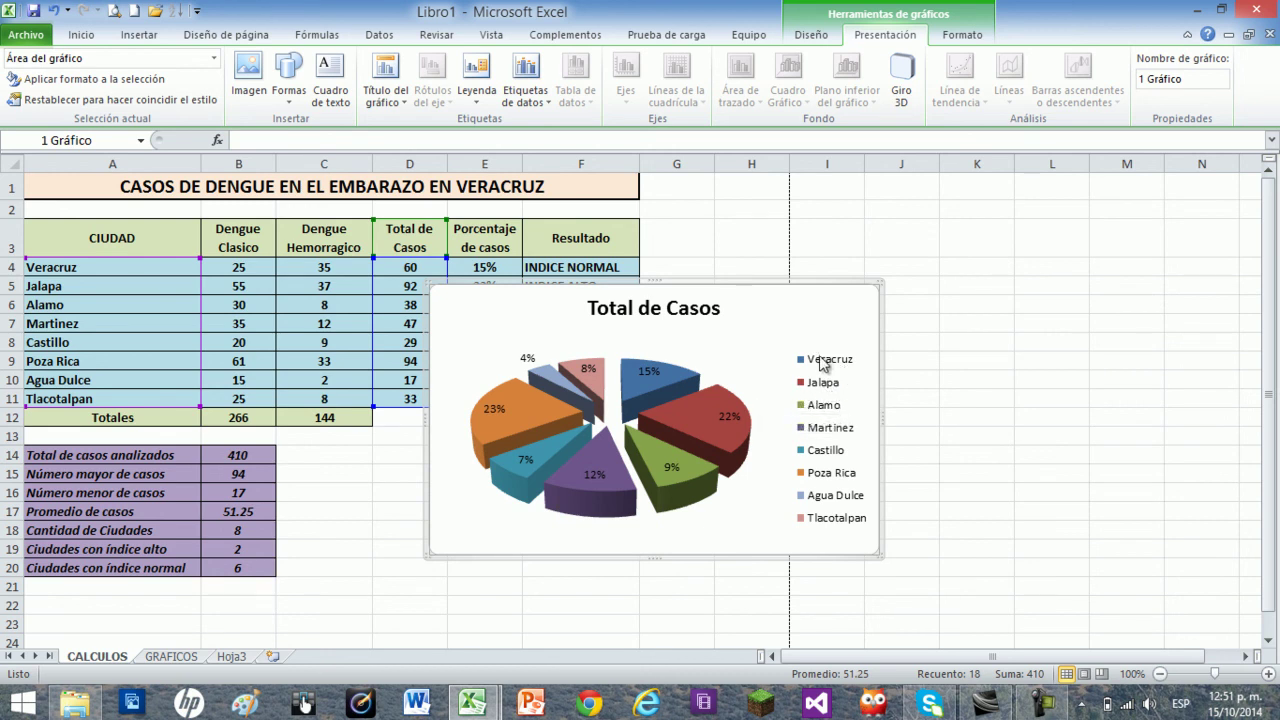
# Step: Place the pie chart's legend below the pie and set its data labels to show values instead of percentages, positioned at Extremo externo
pyautogui.click(477, 104)
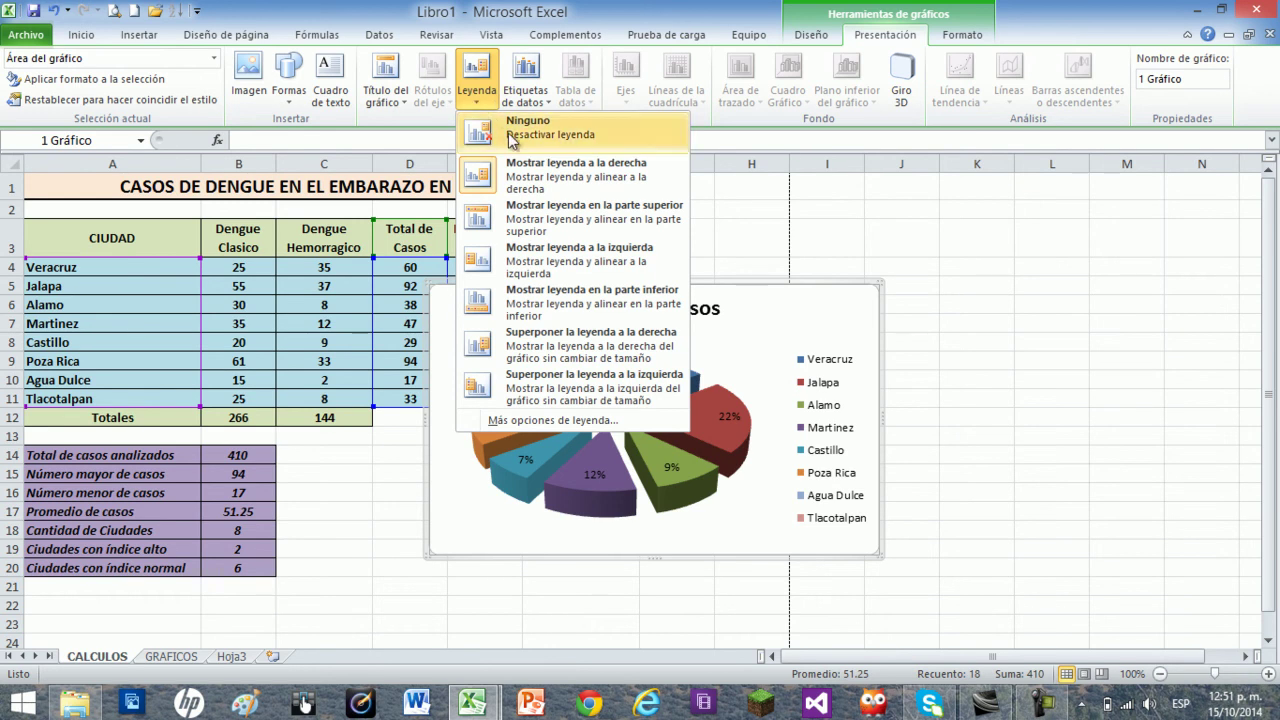
pyautogui.click(590, 312)
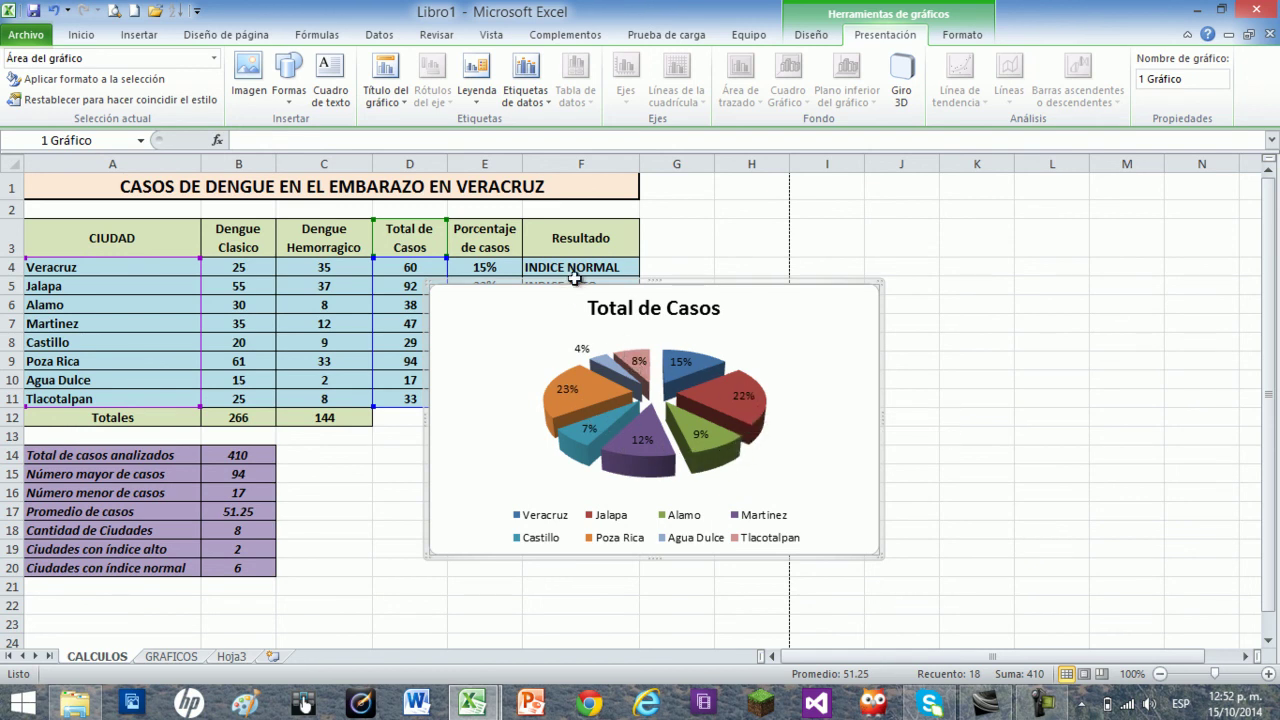
pyautogui.click(547, 104)
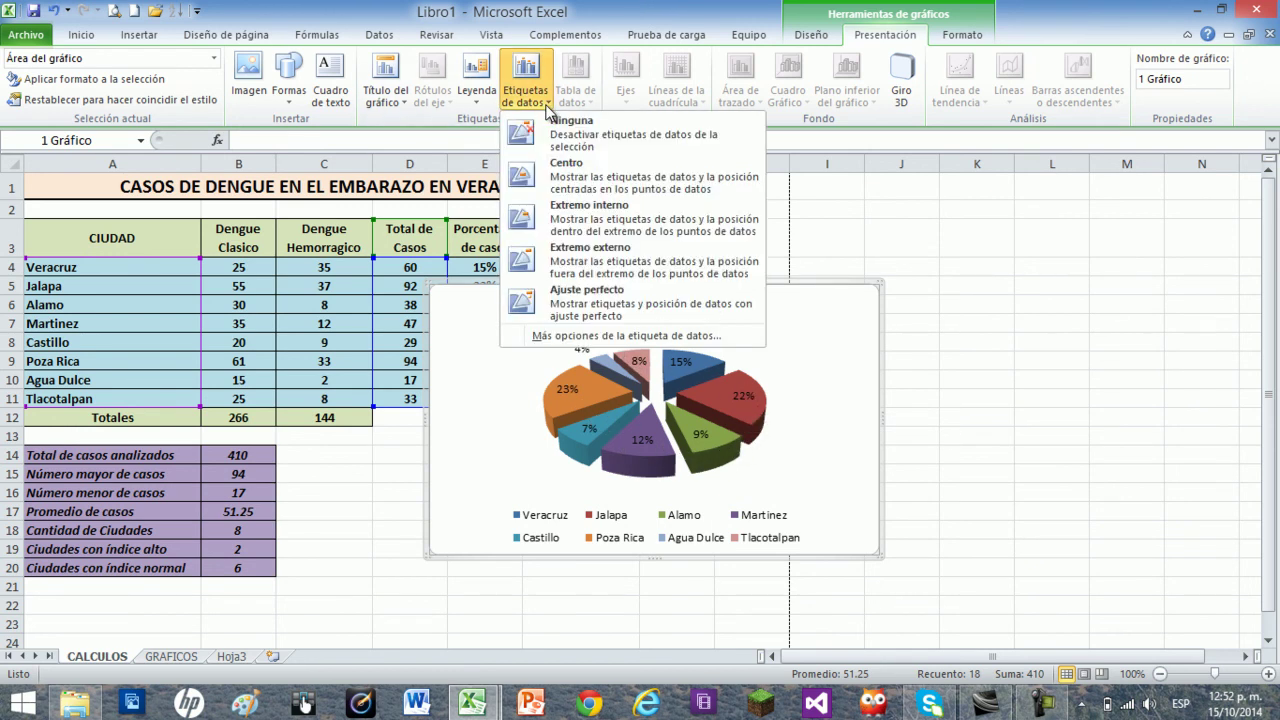
pyautogui.click(576, 340)
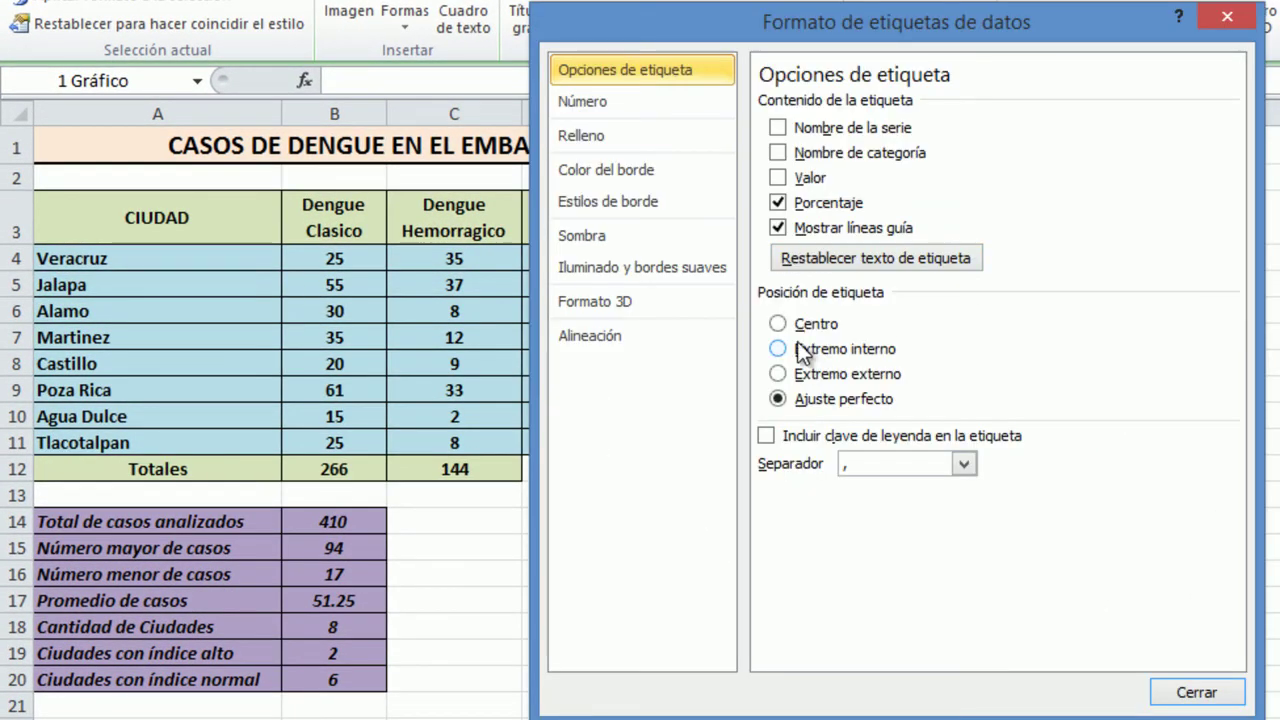
pyautogui.click(779, 180)
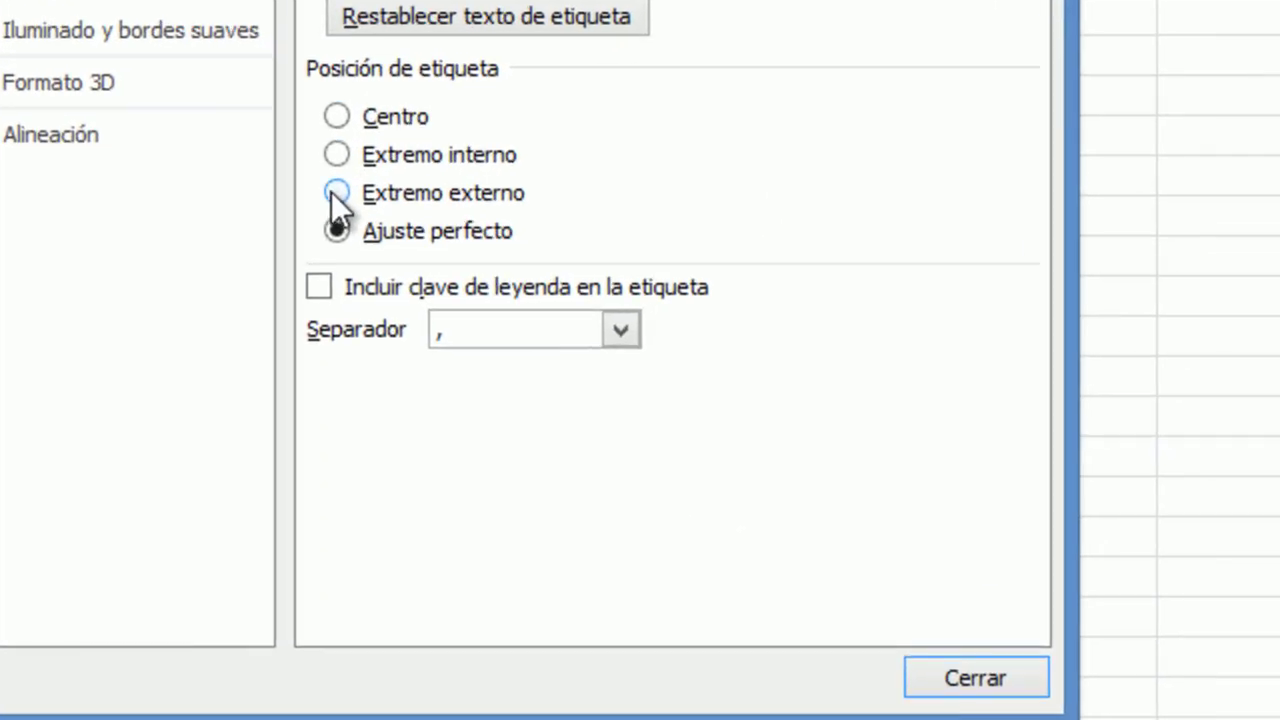
pyautogui.click(779, 374)
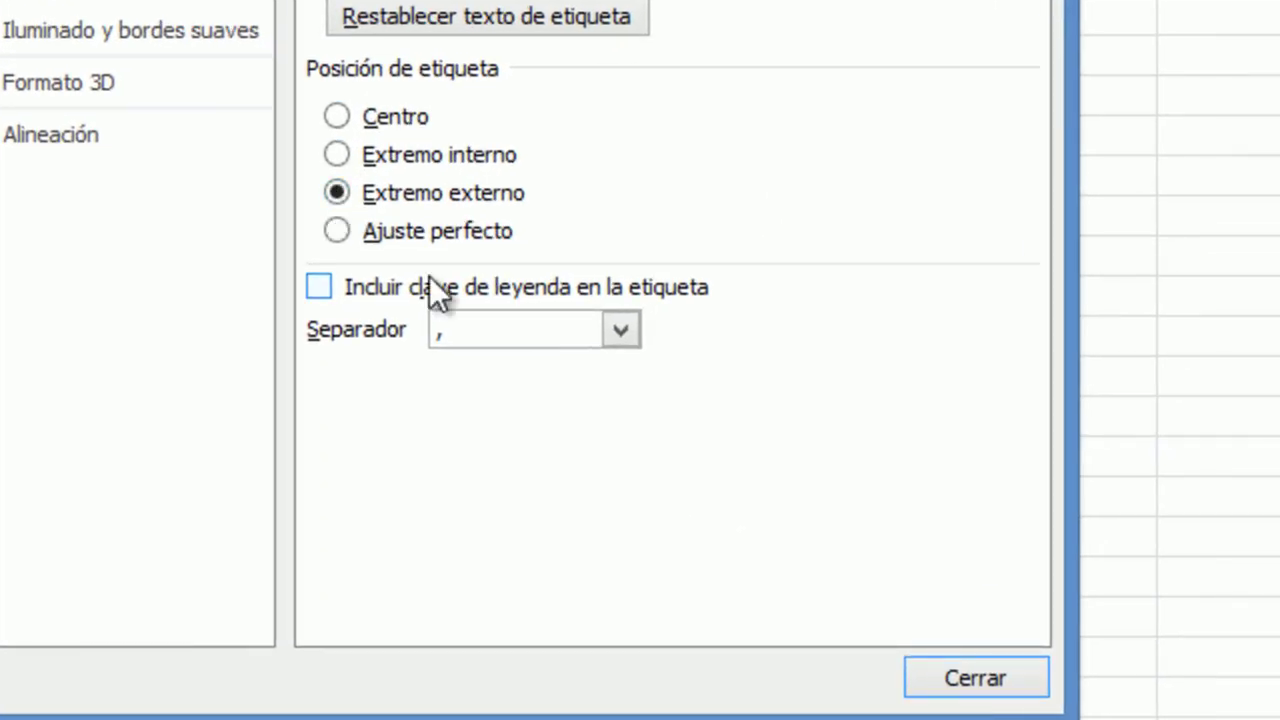
pyautogui.click(1000, 680)
pyautogui.click(975, 200)
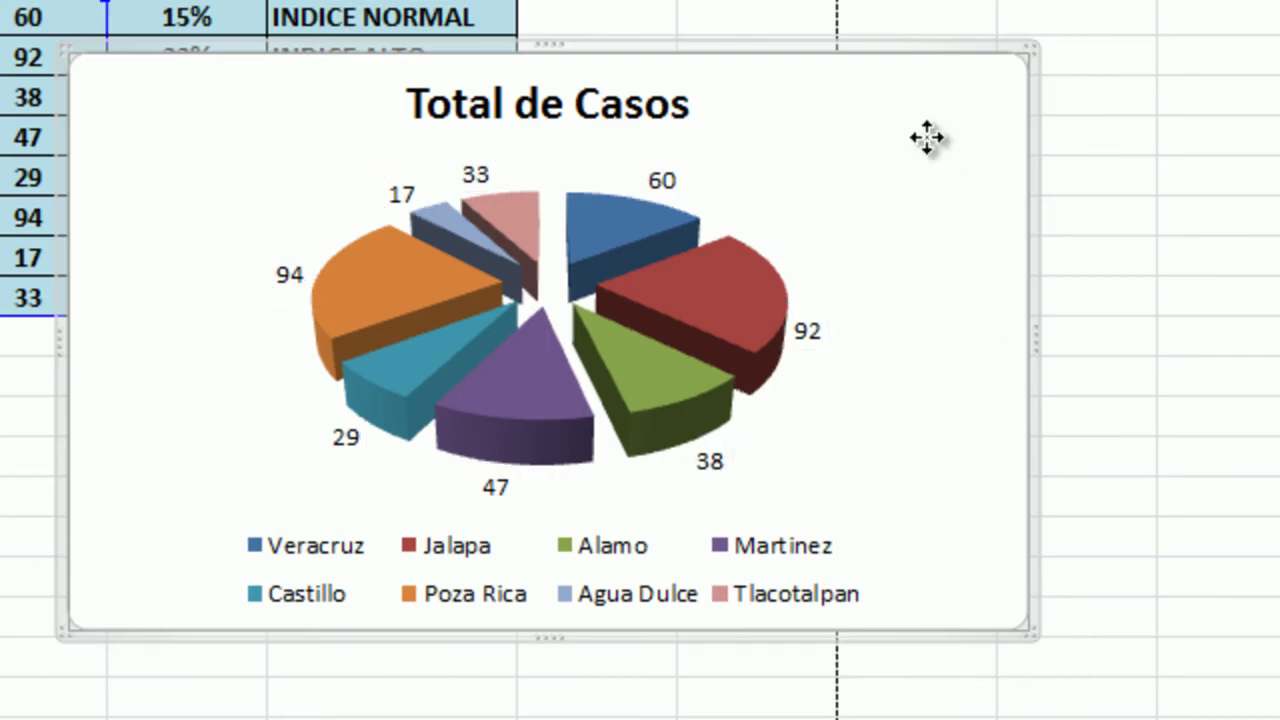
# Step: Cut the Total de Casos pie chart from the CALCULOS sheet and paste it at cell A1 of the GRAFICOS sheet
pyautogui.rightClick(928, 140)
pyautogui.click(1003, 163)
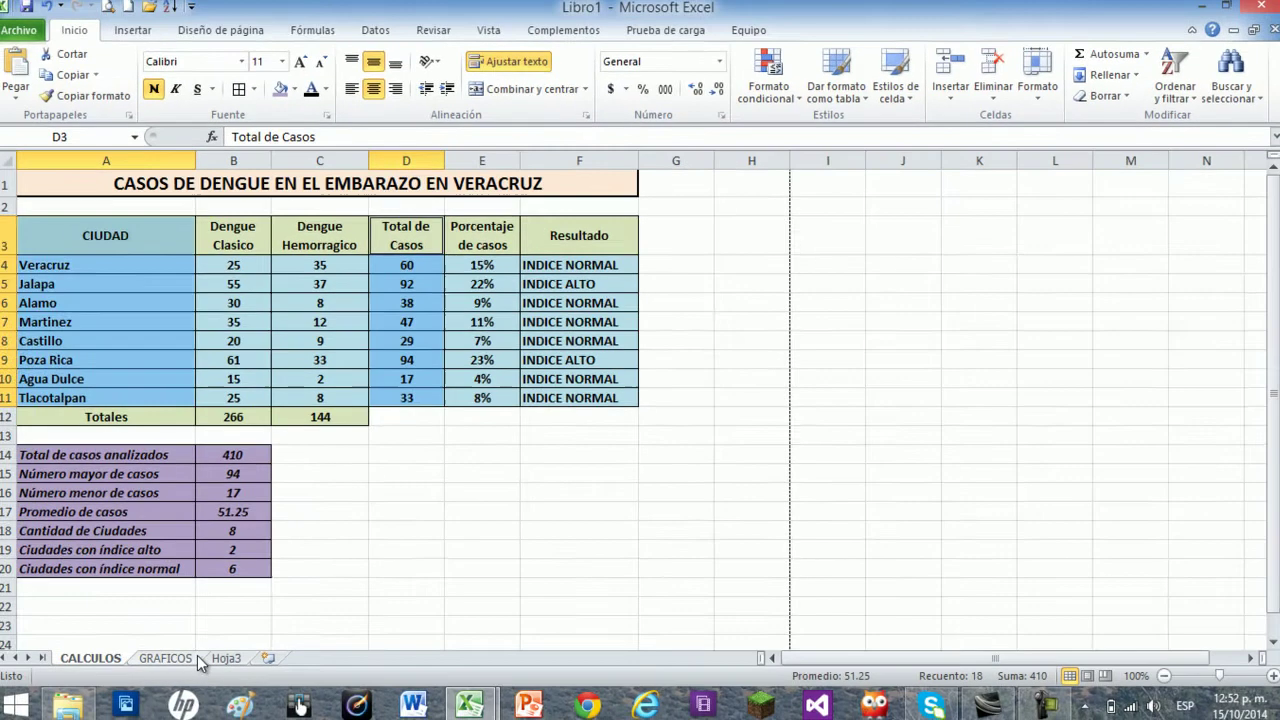
pyautogui.click(190, 658)
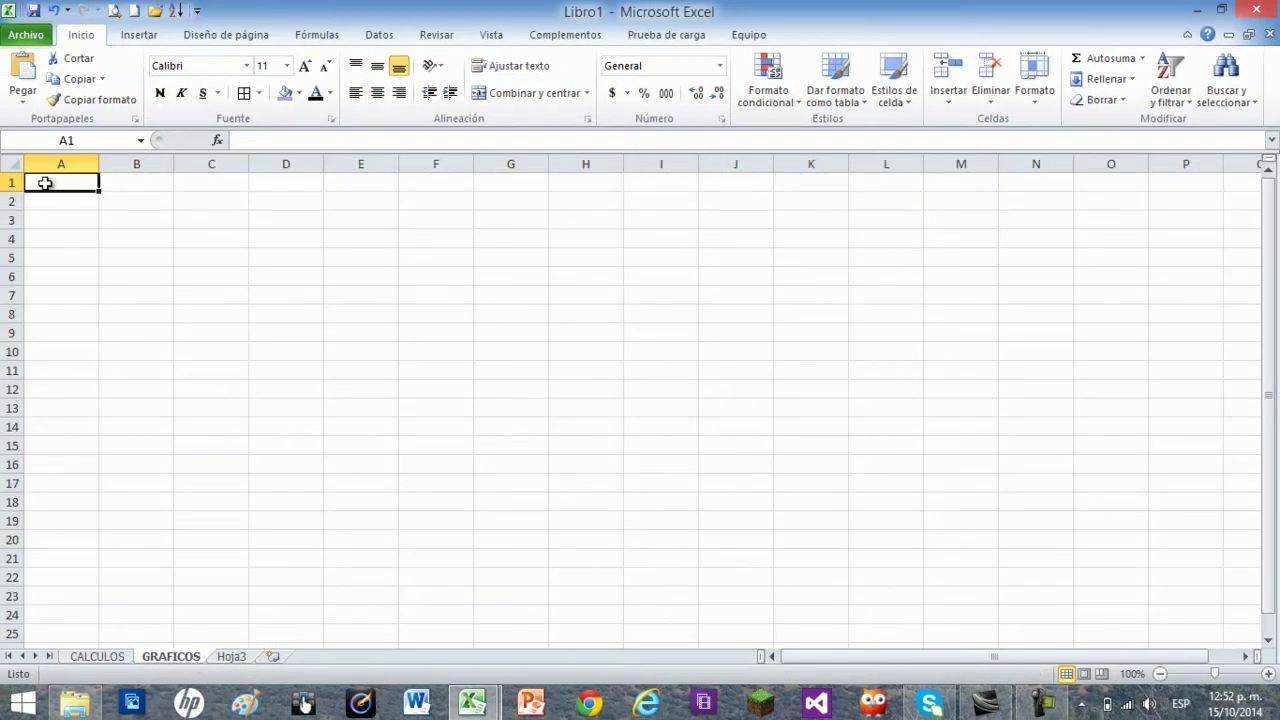
pyautogui.rightClick(47, 181)
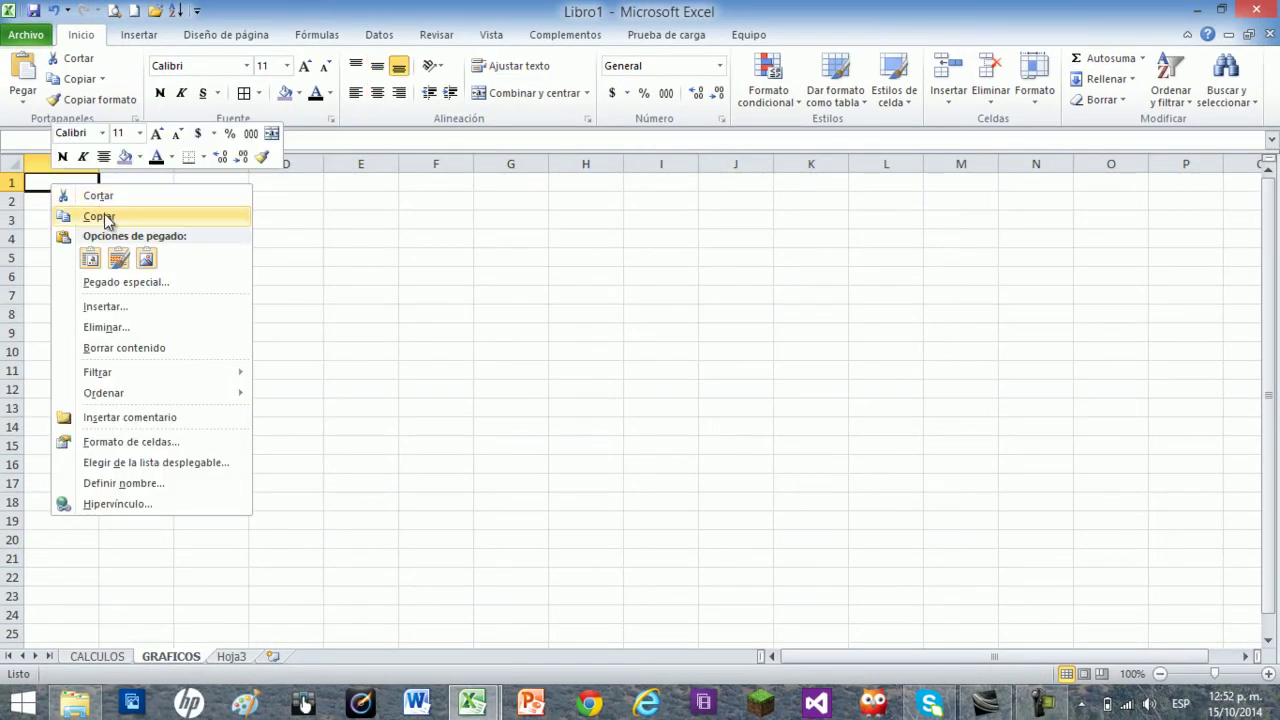
pyautogui.click(90, 258)
pyautogui.click(232, 501)
# Step: Insert a clustered cylinder column chart from the city and dengue type data in A3:C11 of the CALCULOS sheet
pyautogui.click(100, 656)
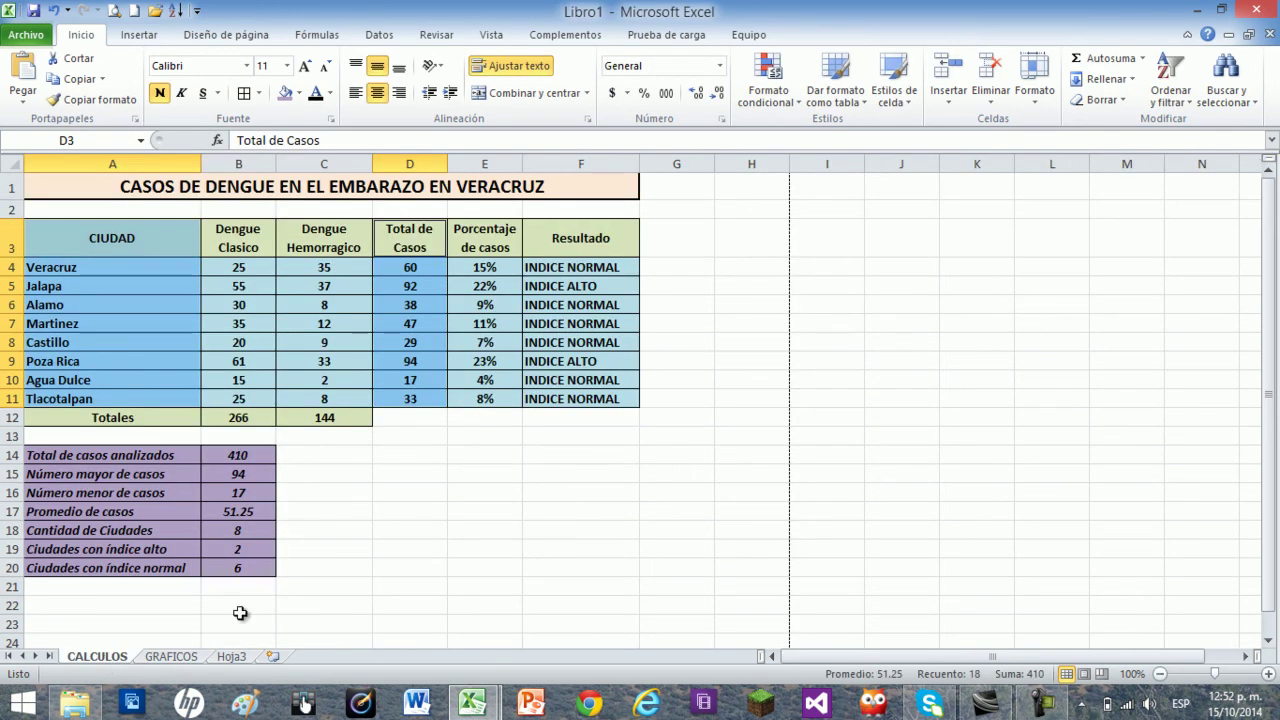
pyautogui.click(553, 472)
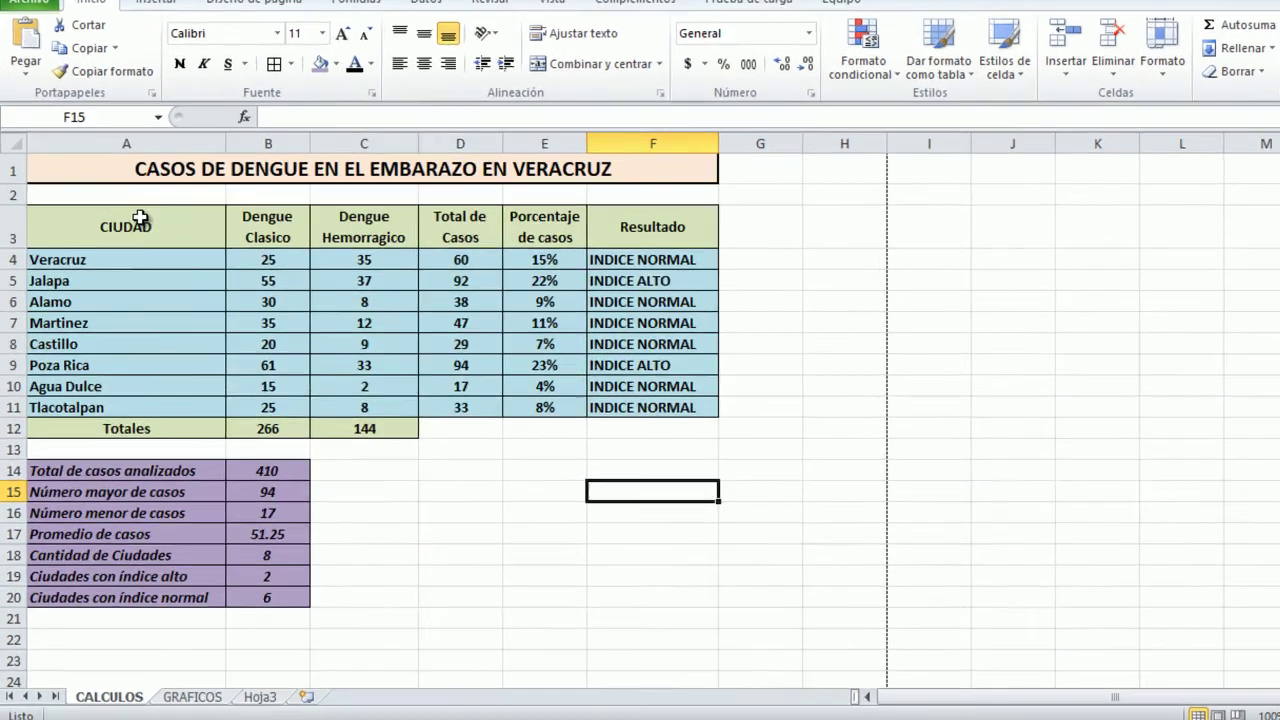
pyautogui.click(111, 250)
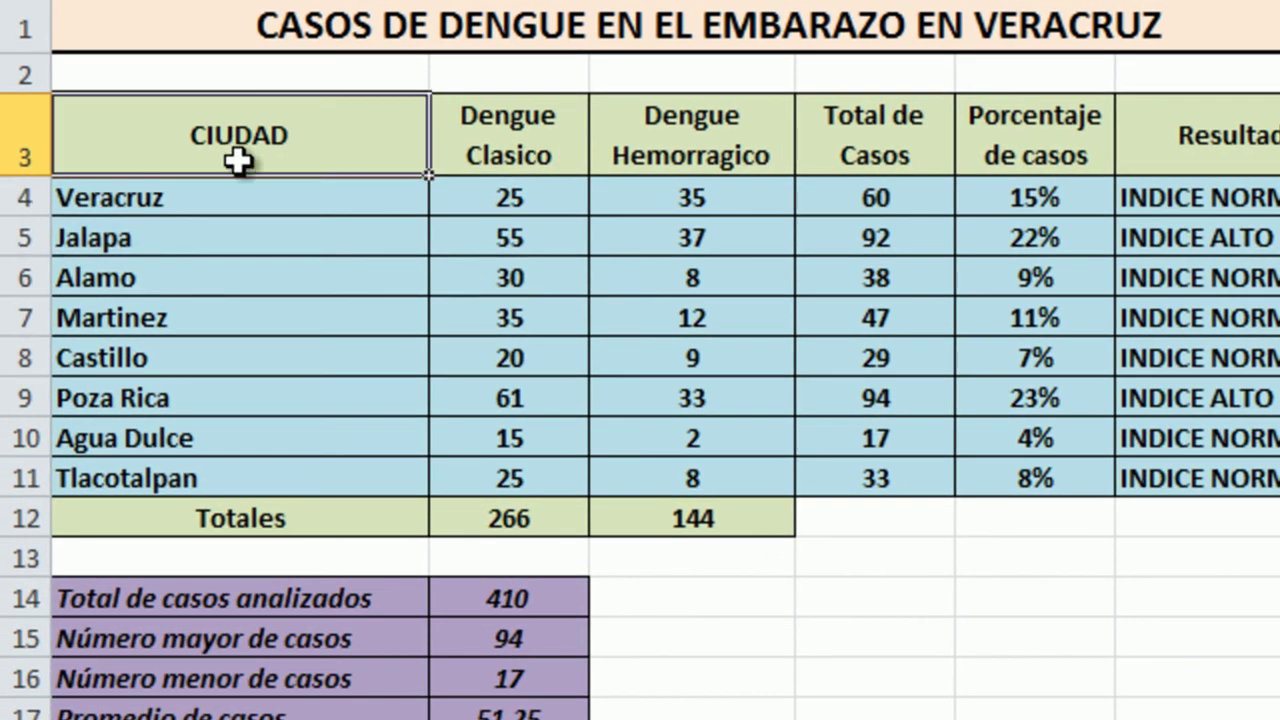
pyautogui.moveTo(238, 160)
pyautogui.mouseDown()
pyautogui.moveTo(537, 280)
pyautogui.moveTo(589, 180)
pyautogui.moveTo(697, 140)
pyautogui.moveTo(716, 146)
pyautogui.moveTo(696, 468)
pyautogui.mouseUp()
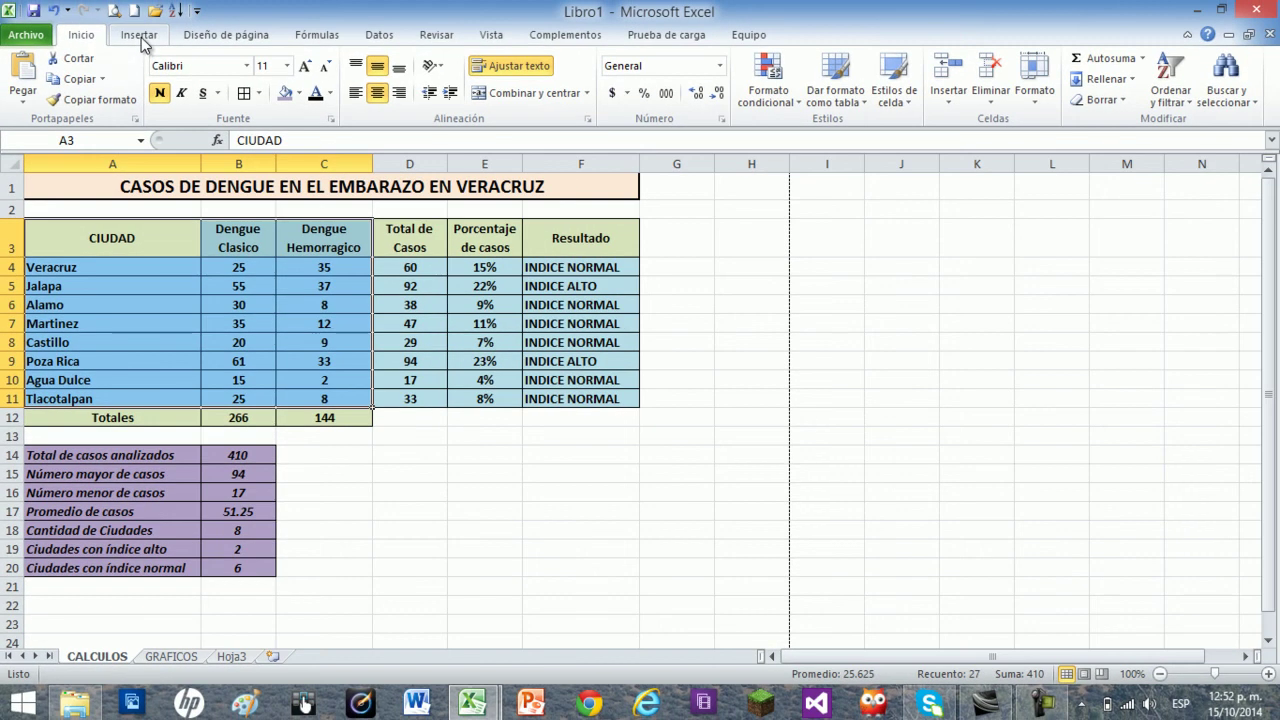
pyautogui.click(139, 34)
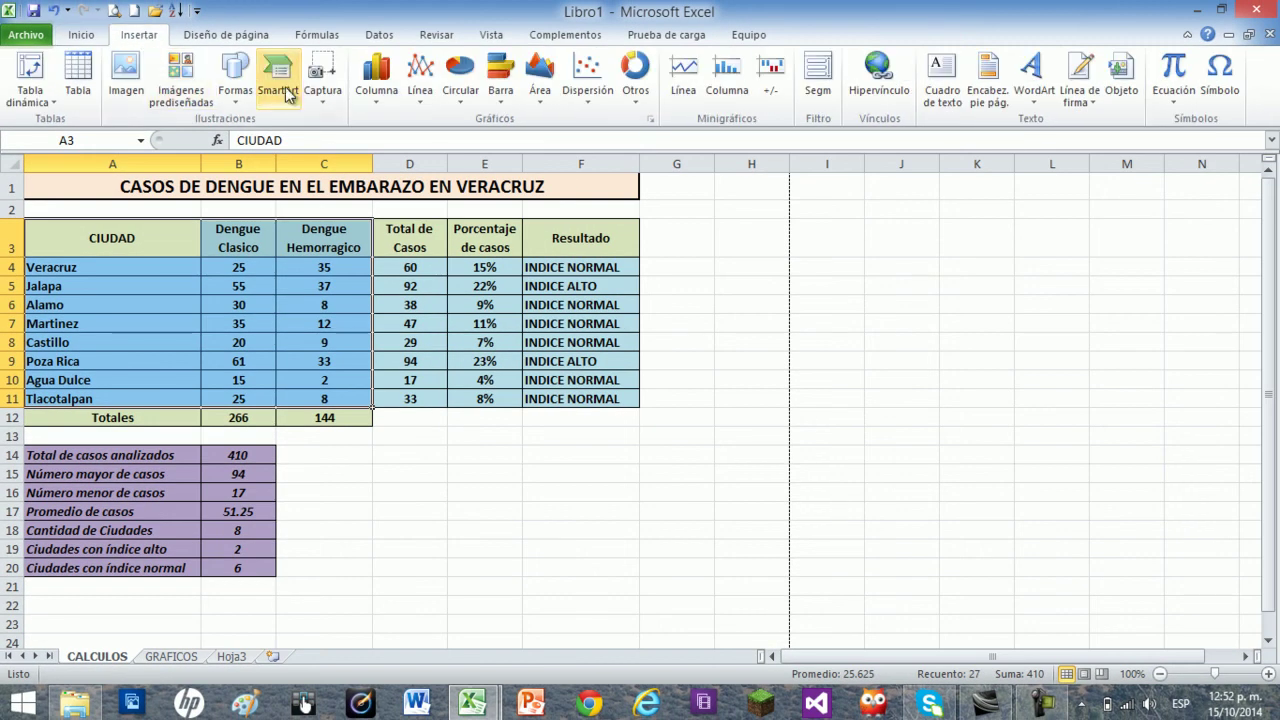
pyautogui.click(379, 100)
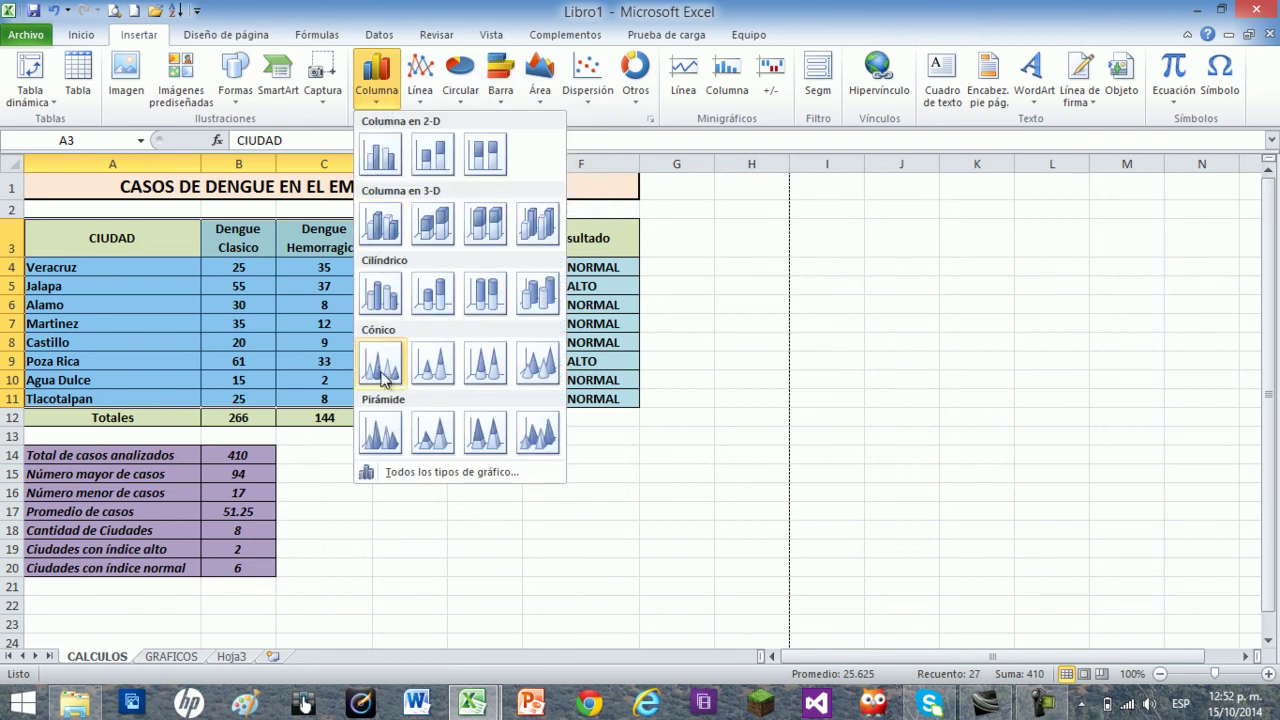
pyautogui.click(381, 292)
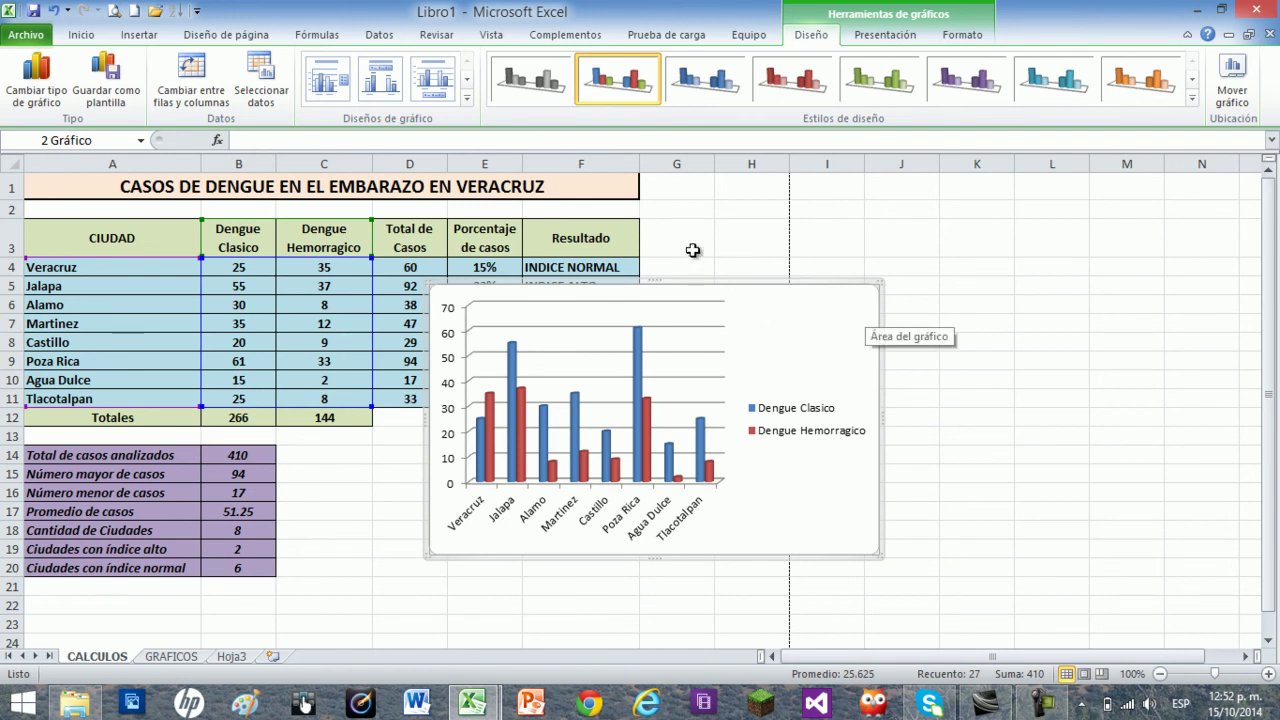
# Step: Apply the column chart layout with chart title, axis titles and side legend, and title the chart GRAFICO POR TIPO DE DENGUE
pyautogui.click(466, 97)
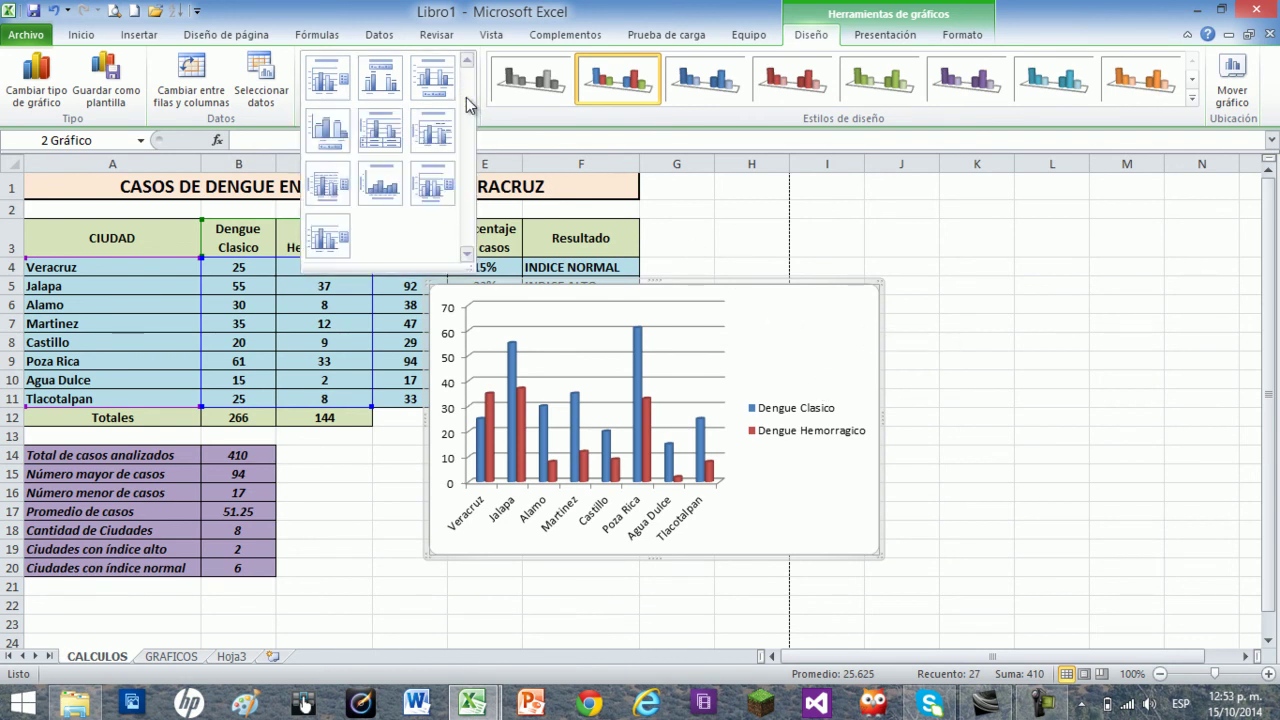
pyautogui.click(436, 180)
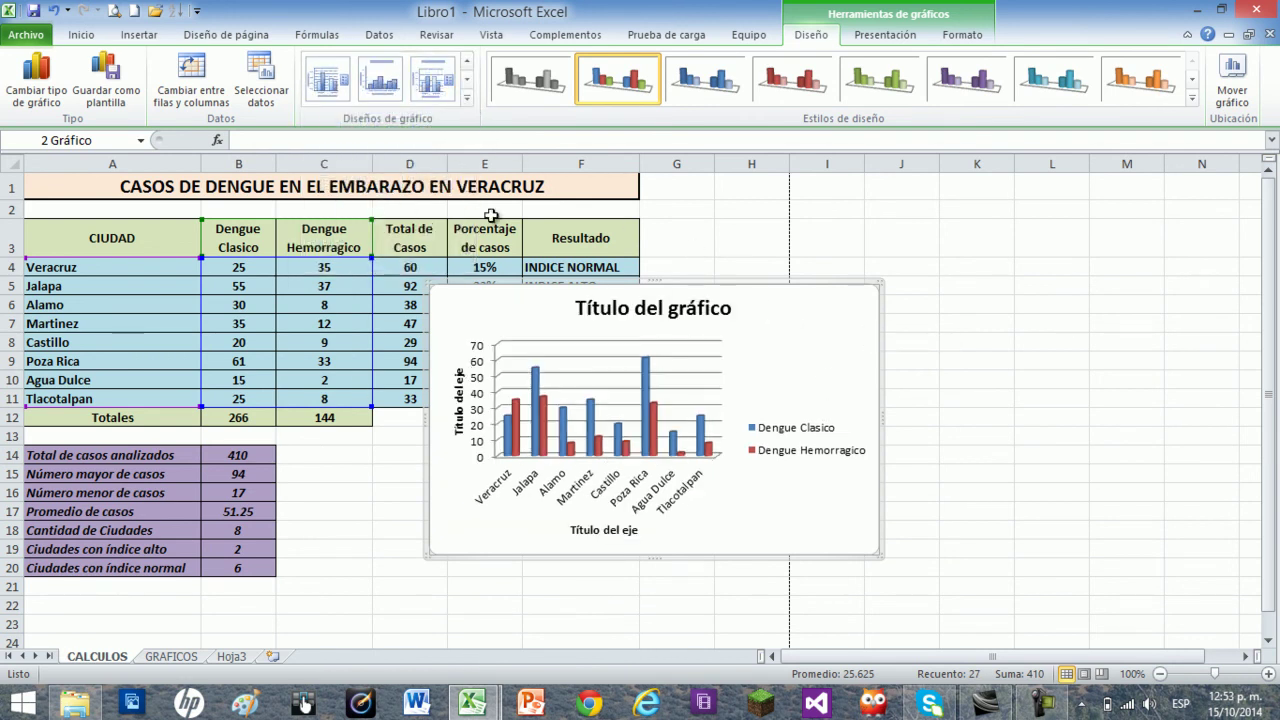
pyautogui.click(674, 308)
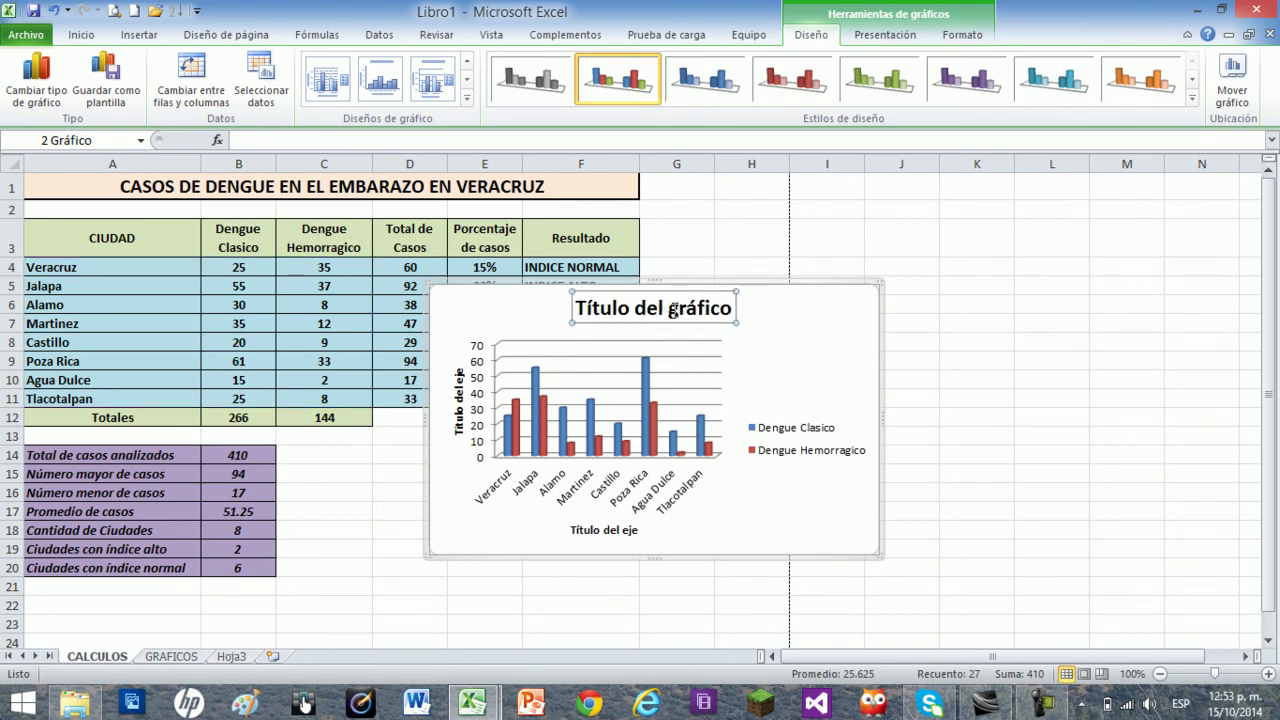
pyautogui.write('GRAFICO POR TIPO DE DENGUE')
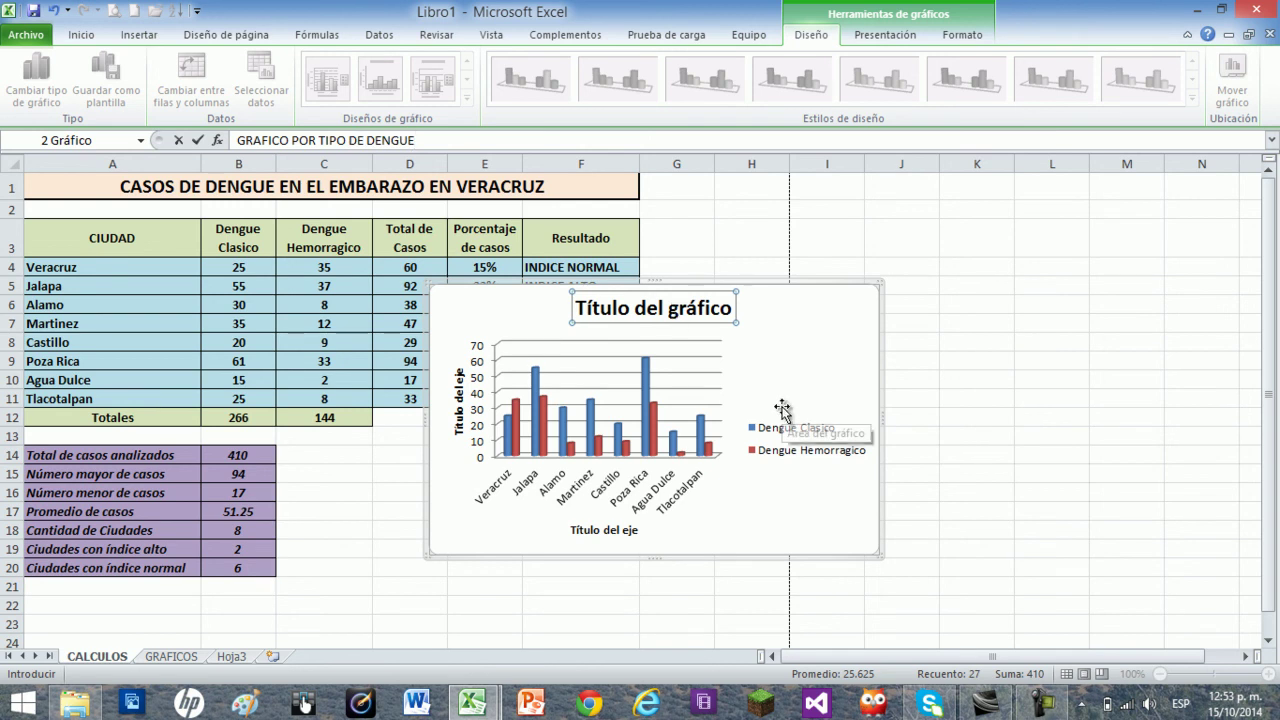
pyautogui.press('Return')
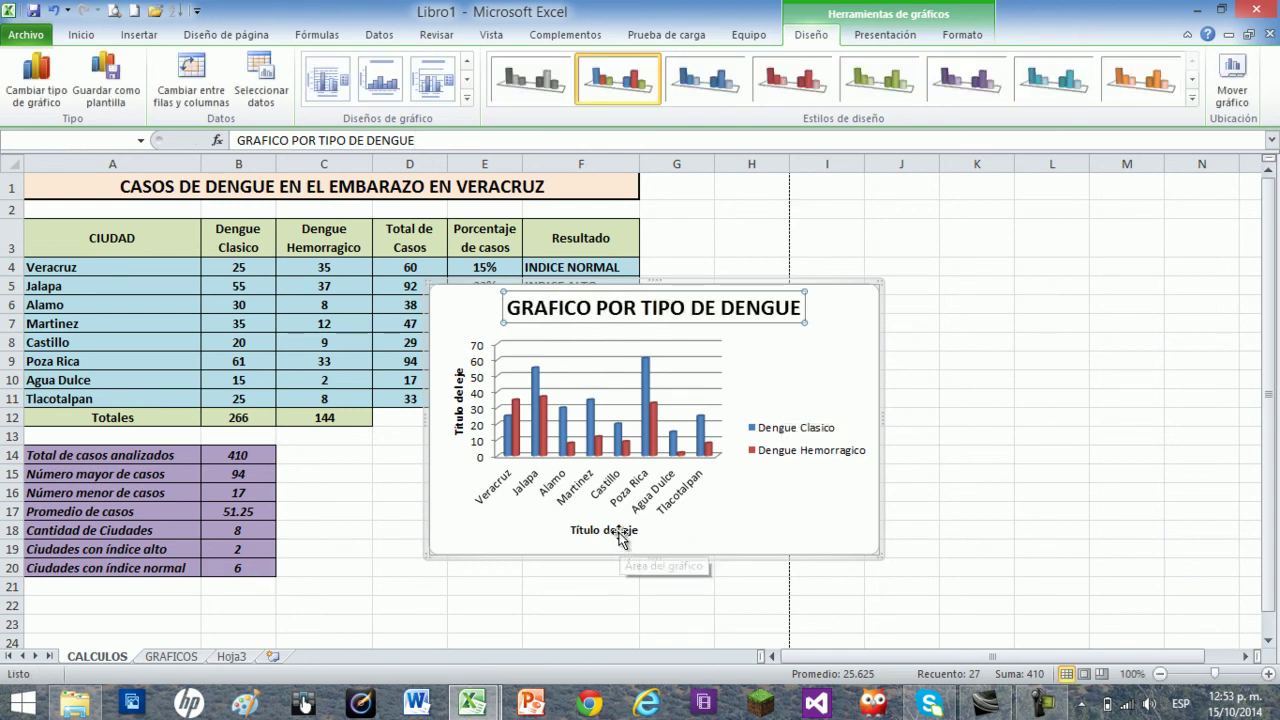
# Step: Name the column chart's horizontal axis CIUDADES and its vertical axis NUMERO DE CASOS
pyautogui.click(621, 530)
pyautogui.write('CIUDADES')
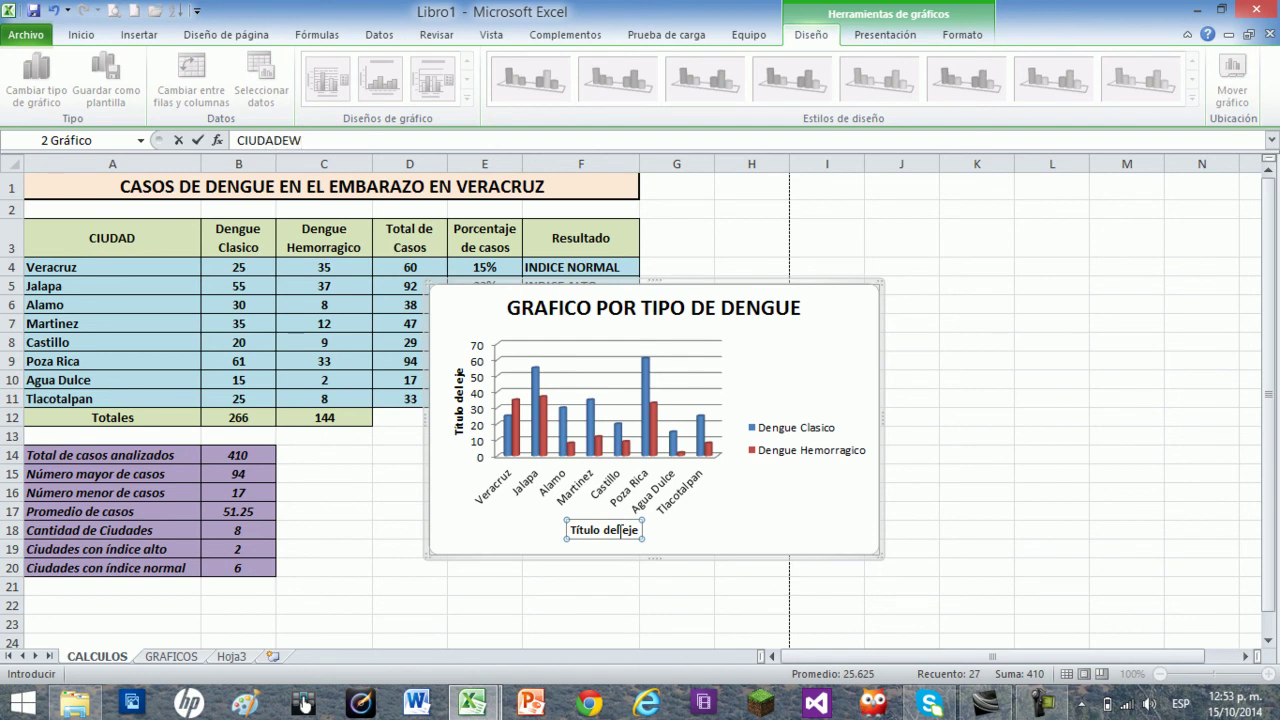
pyautogui.press('Return')
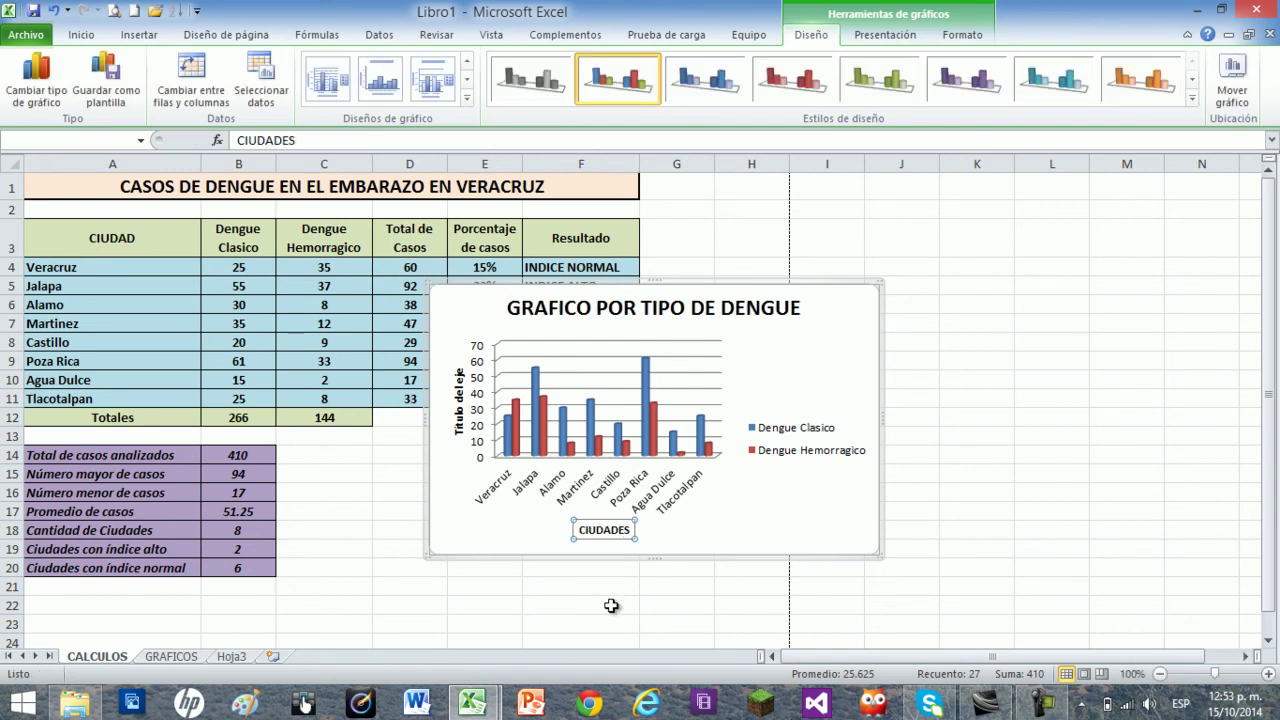
pyautogui.click(460, 405)
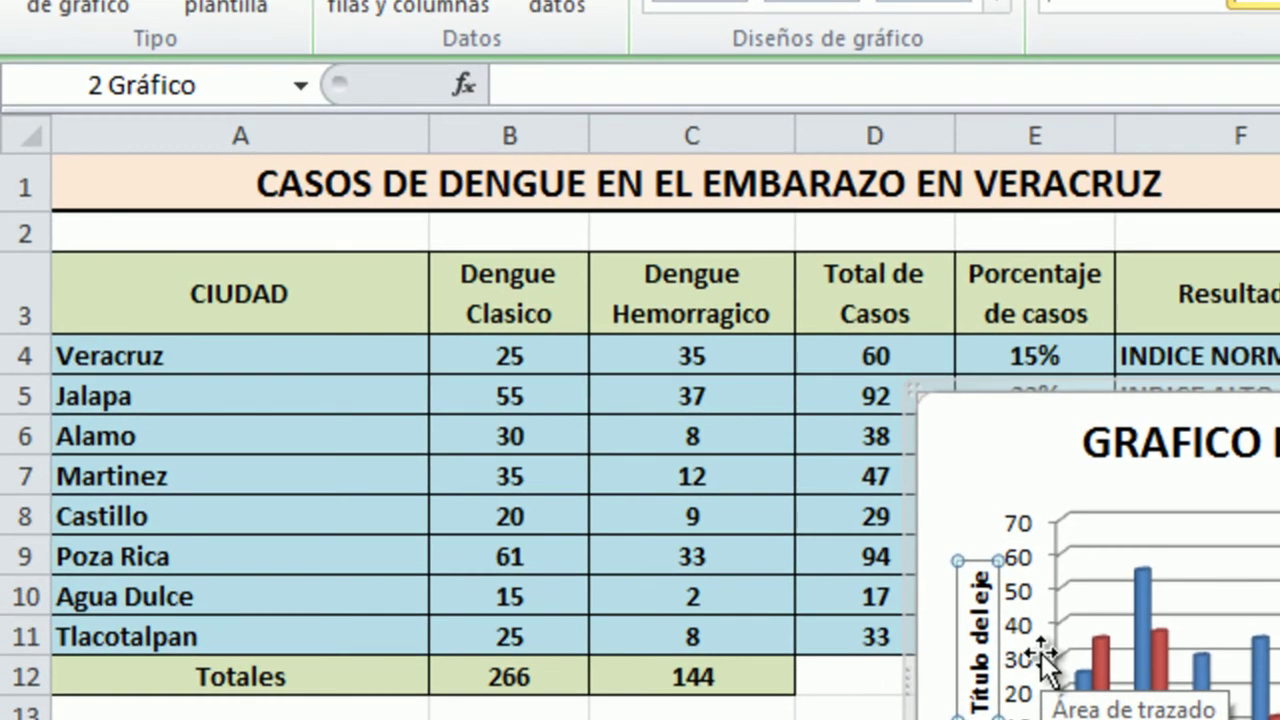
pyautogui.write('NUM')
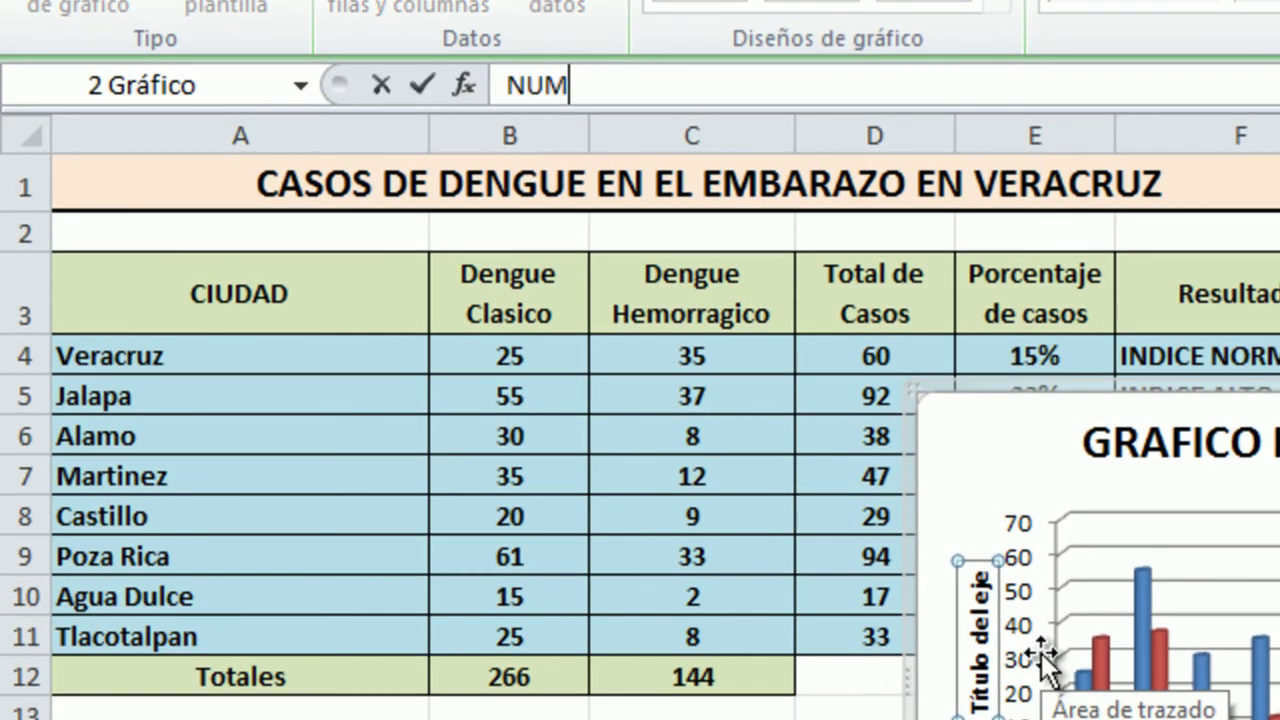
pyautogui.write('ERO DE')
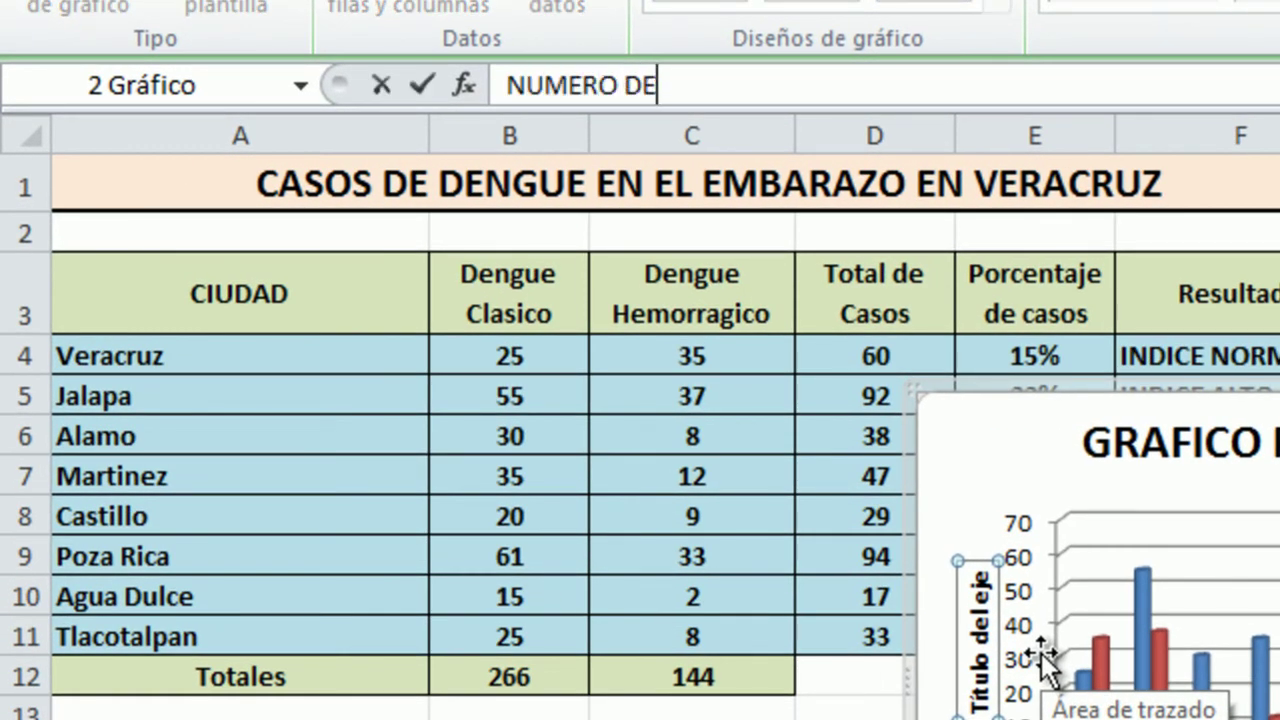
pyautogui.write(' CASOS')
pyautogui.press('Return')
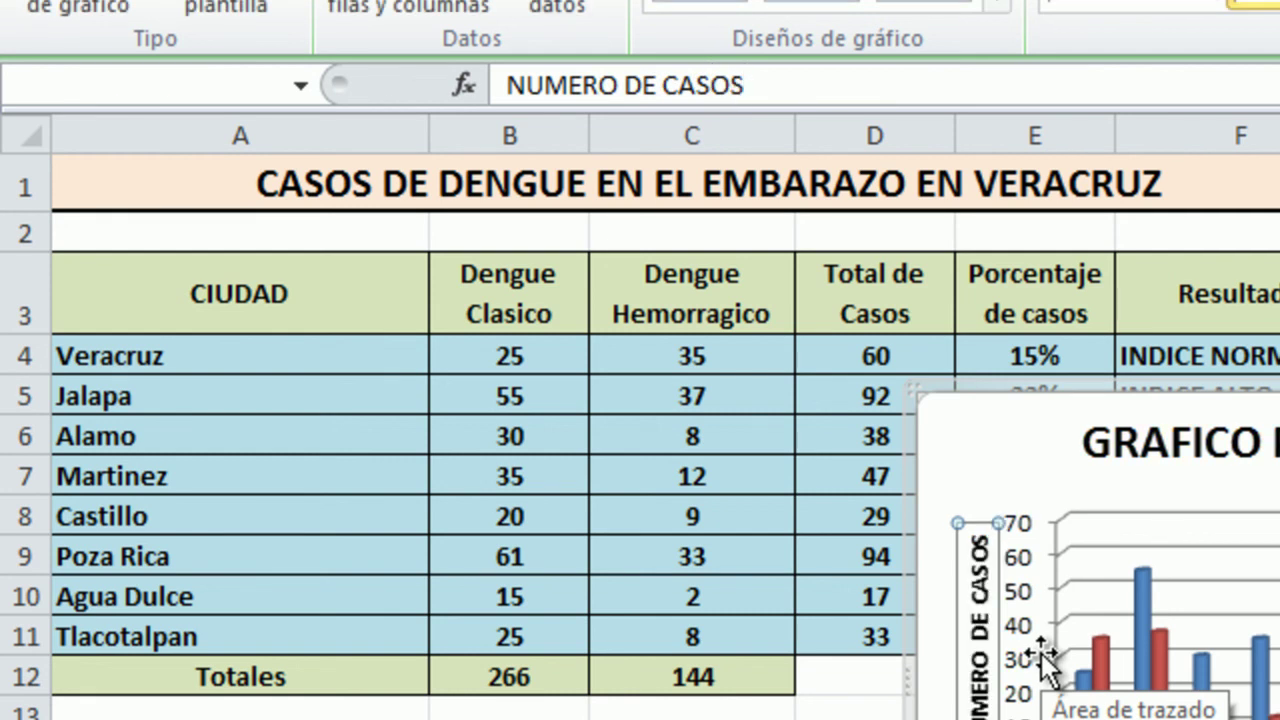
pyautogui.press('Escape')
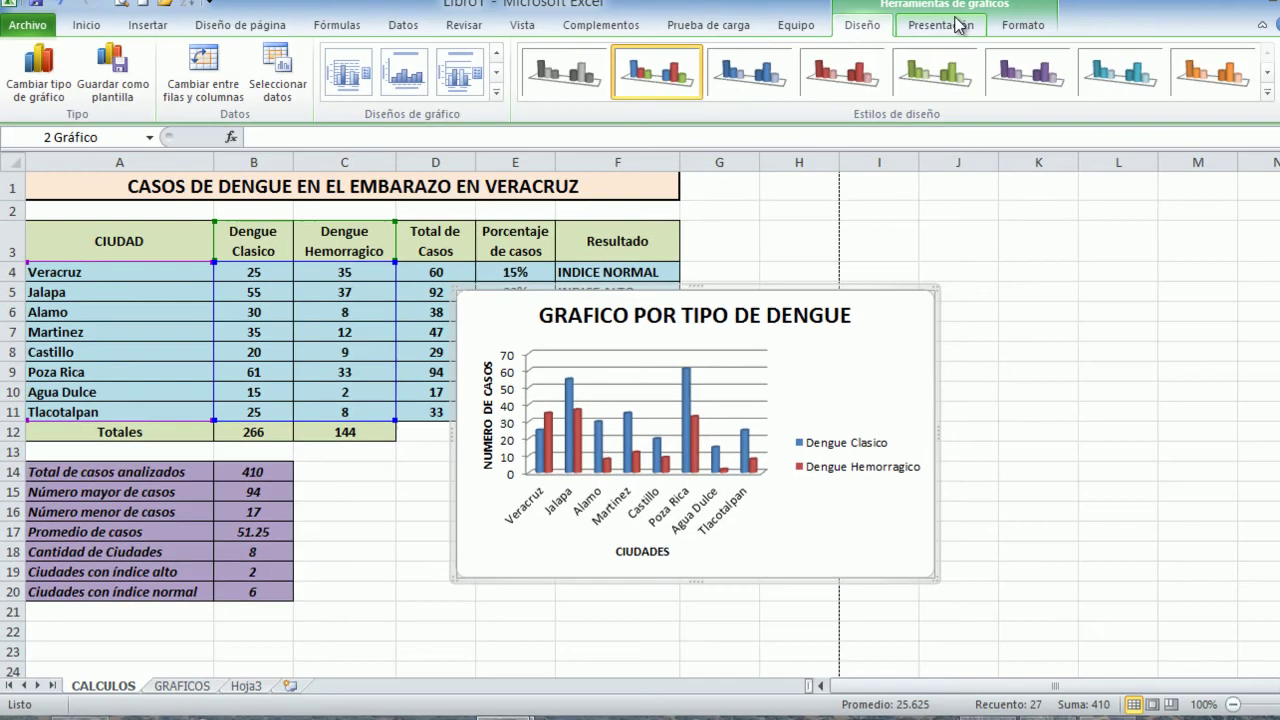
# Step: Place the column chart's legend above the plot and show data labels on its columns
pyautogui.click(900, 35)
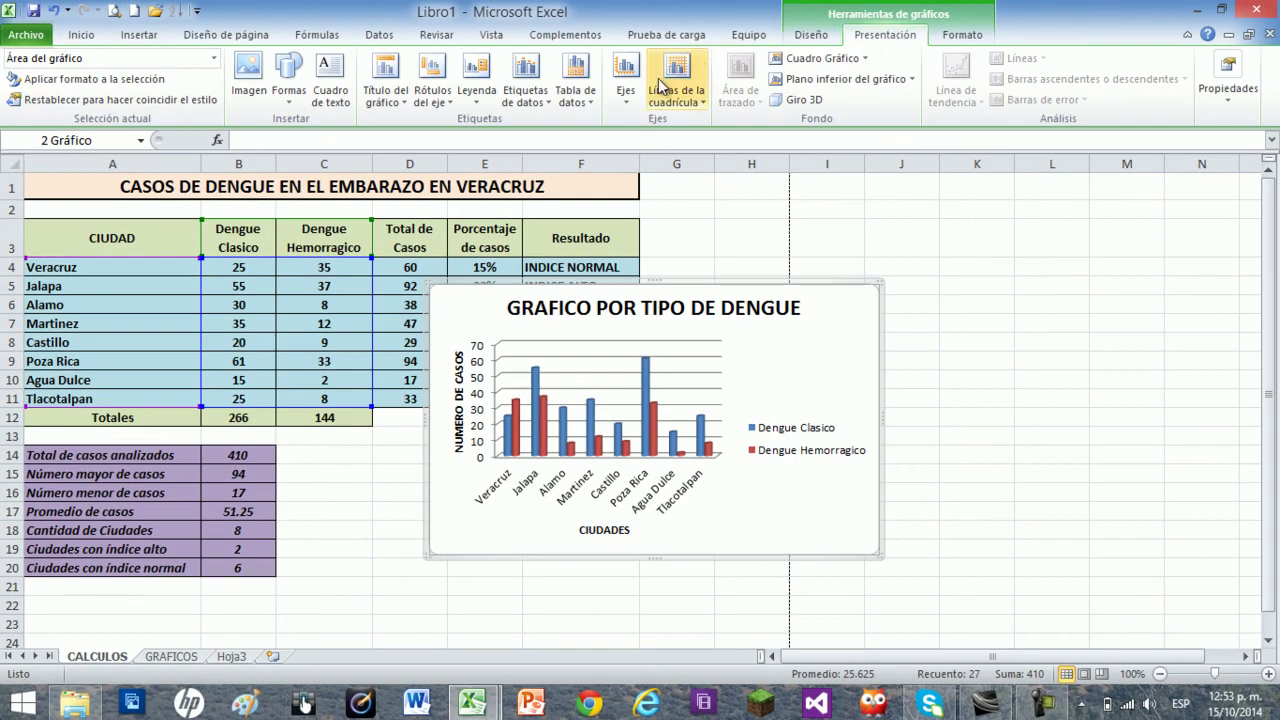
pyautogui.click(547, 104)
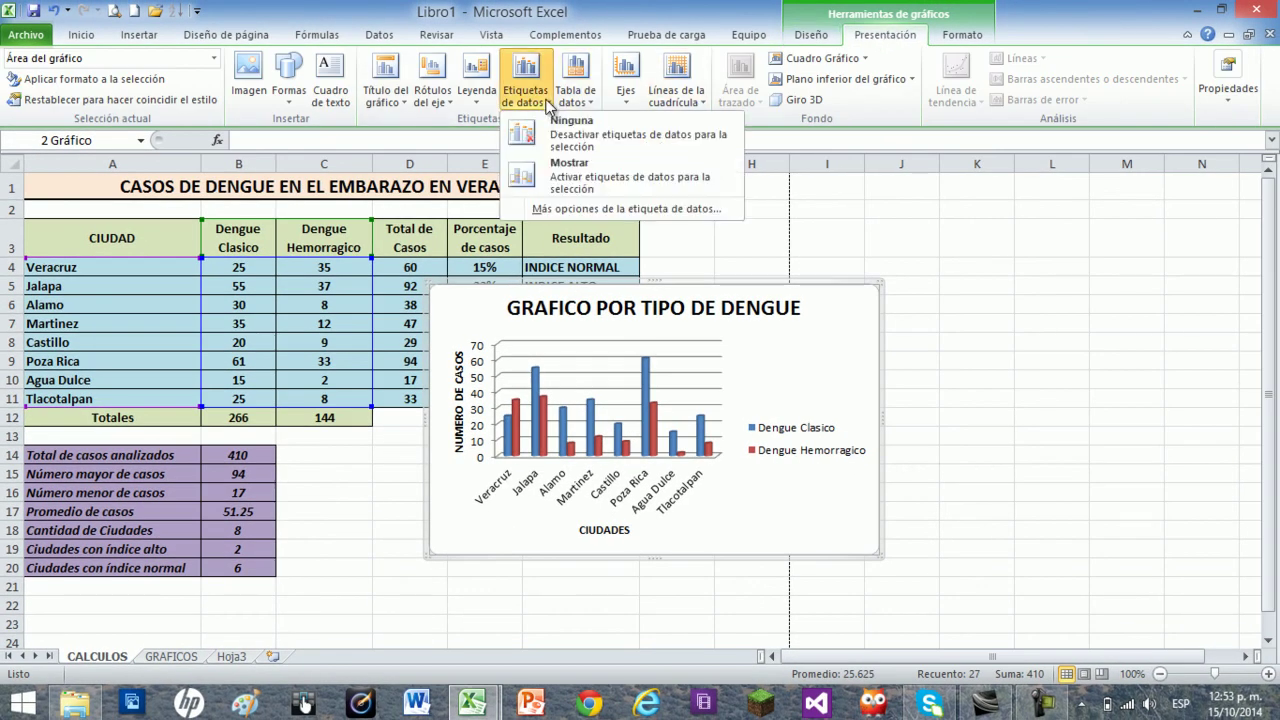
pyautogui.click(479, 108)
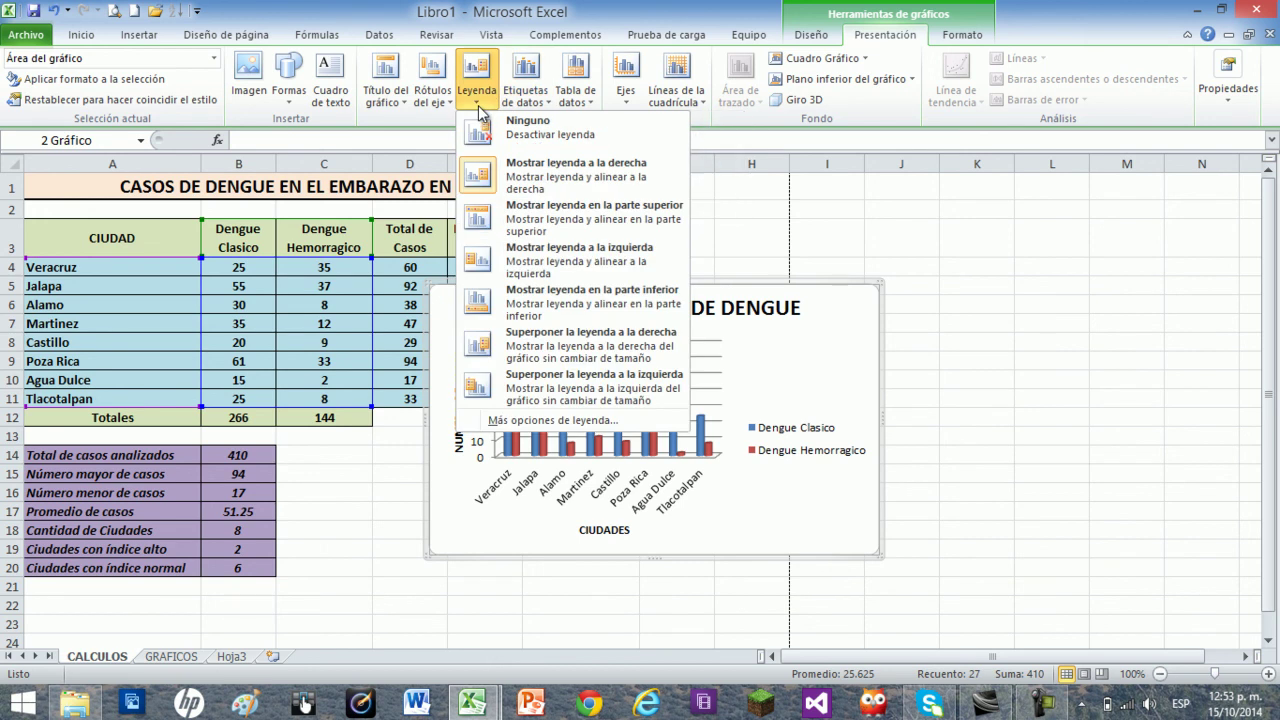
pyautogui.click(578, 218)
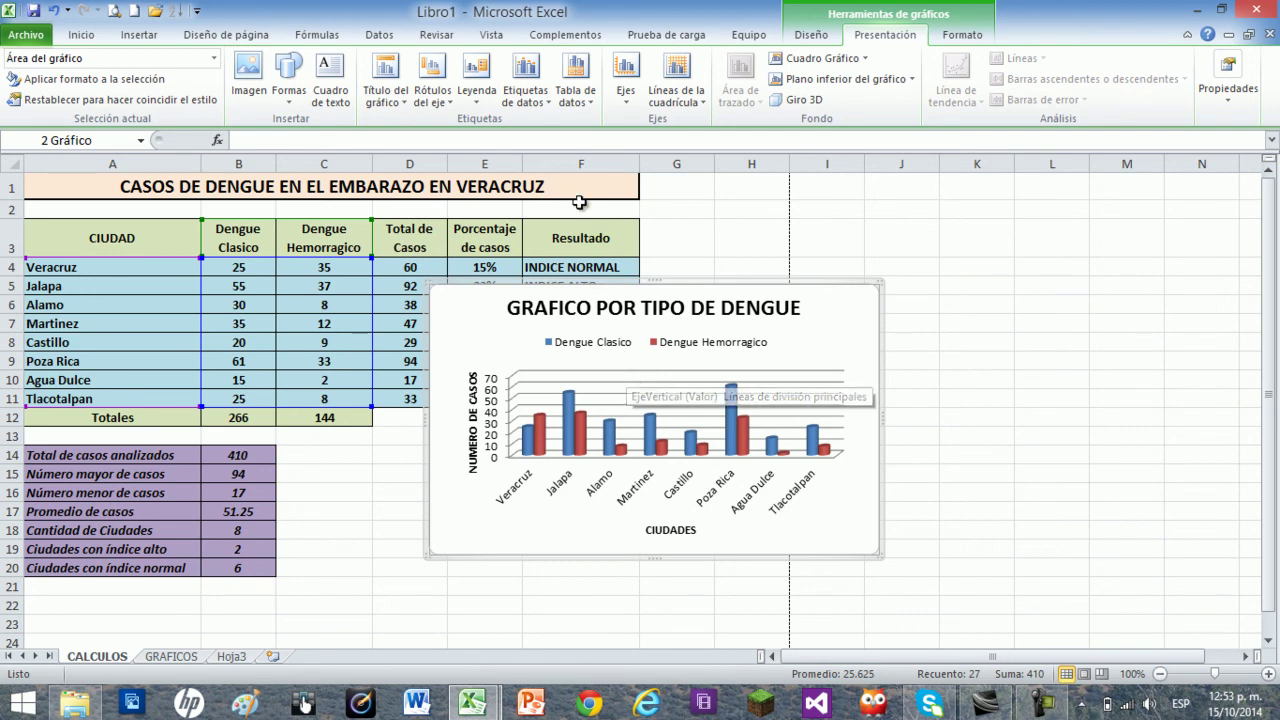
pyautogui.click(525, 88)
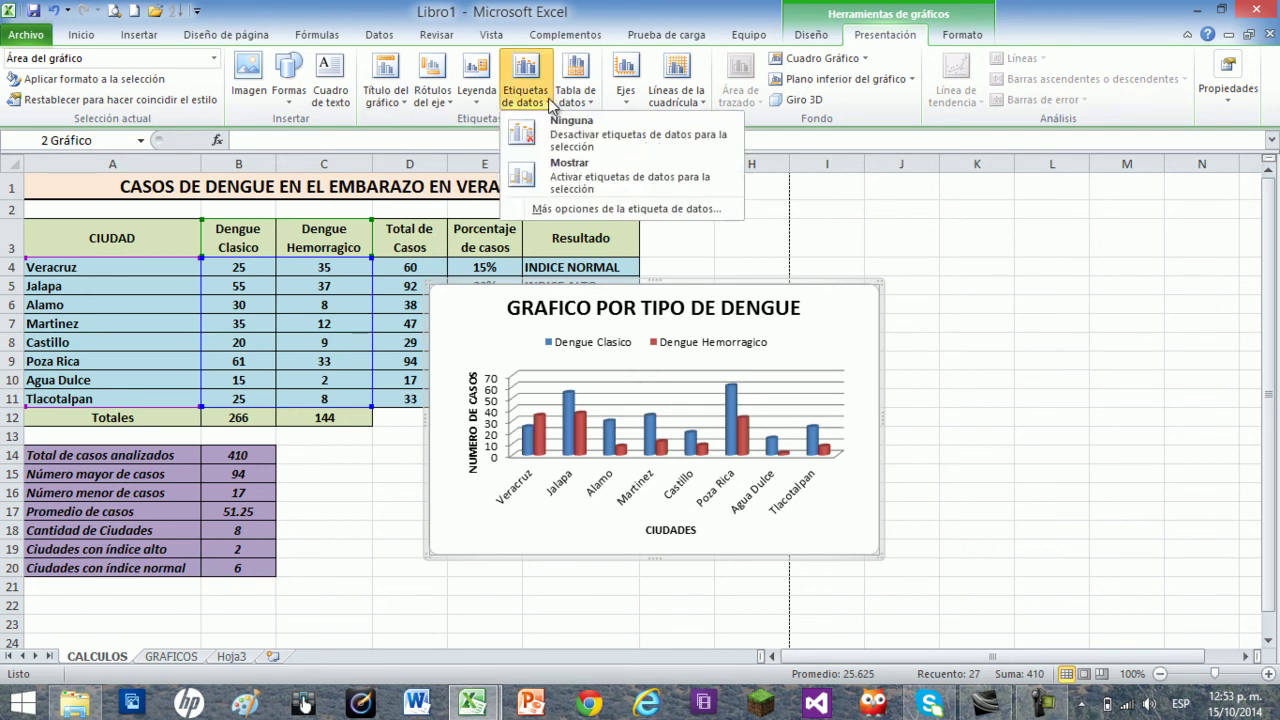
pyautogui.click(565, 162)
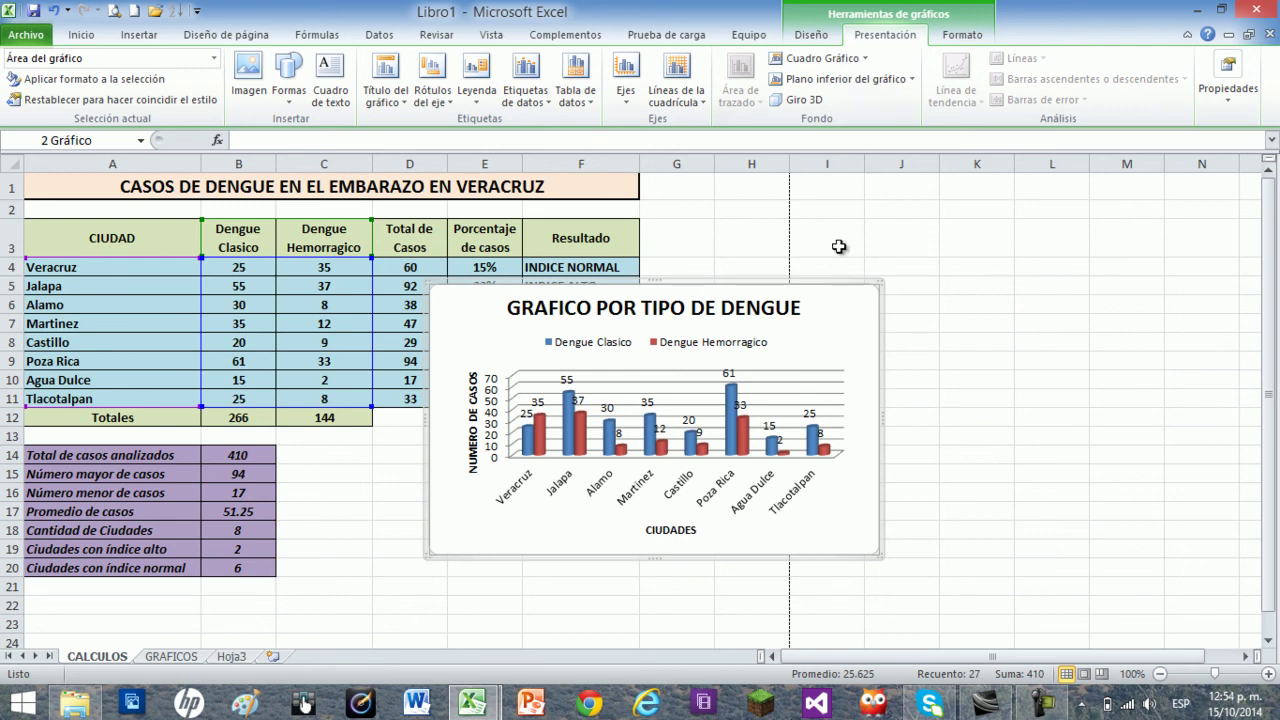
# Step: Move the GRAFICO POR TIPO DE DENGUE column chart from the CALCULOS sheet to the GRAFICOS sheet as an embedded object
pyautogui.click(812, 35)
pyautogui.click(1236, 80)
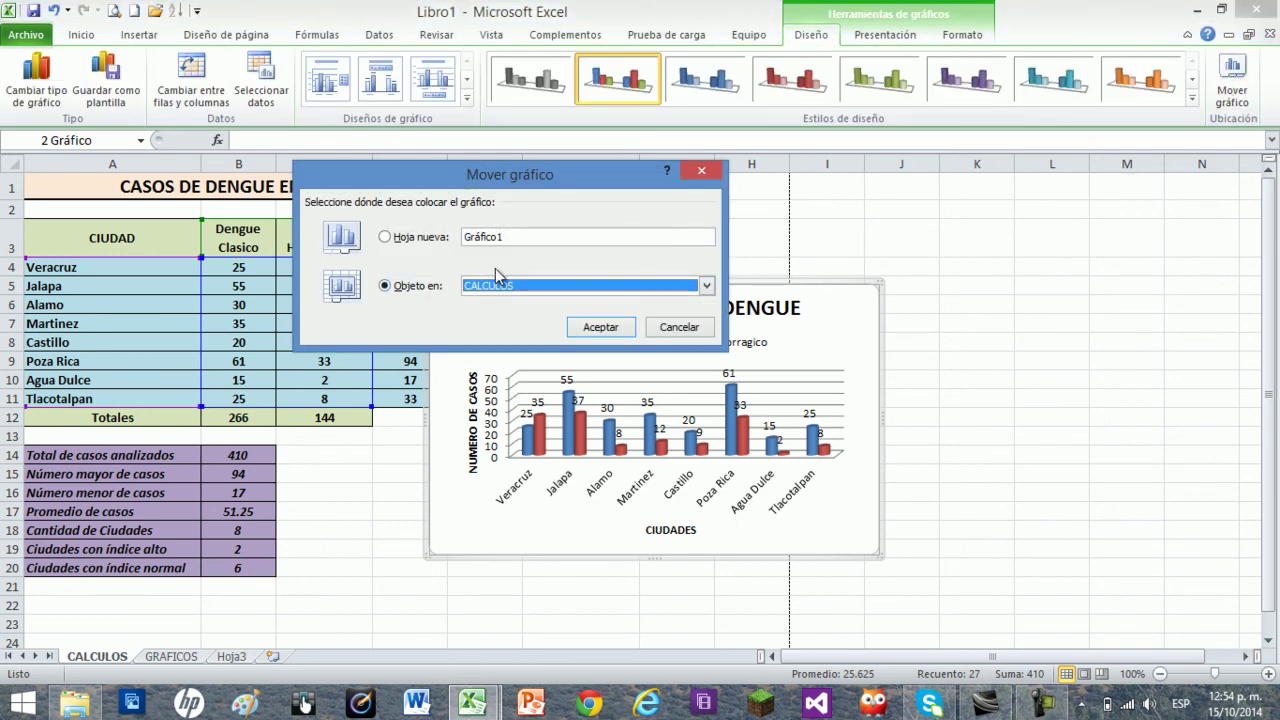
pyautogui.click(715, 285)
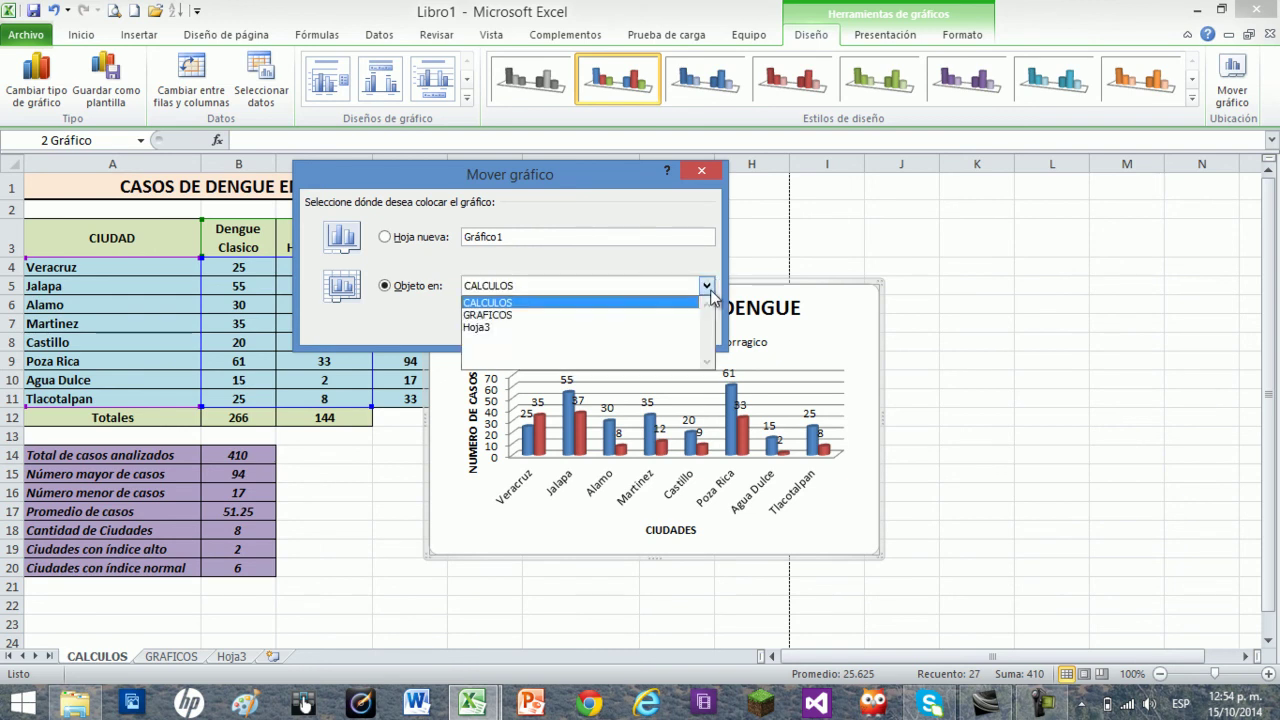
pyautogui.click(540, 313)
pyautogui.click(598, 327)
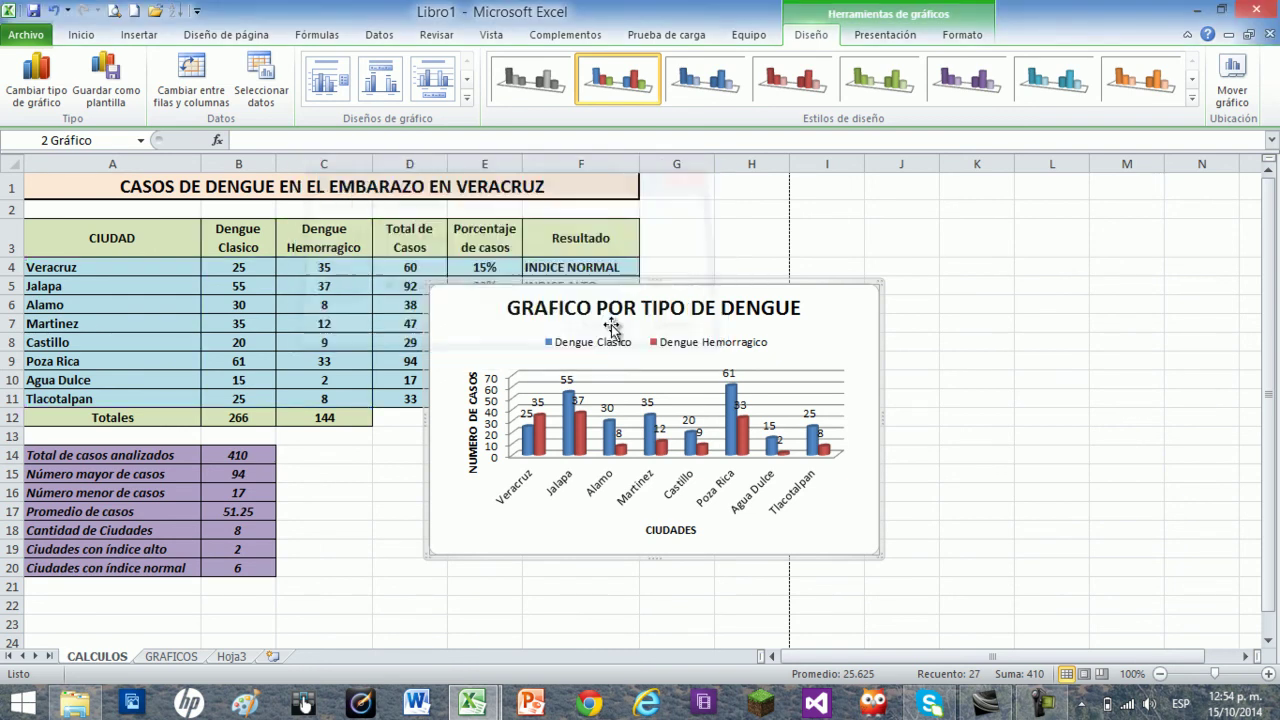
# Step: Position the column chart to the right of the Total de Casos pie chart, with both charts aligned along row 1
pyautogui.moveTo(562, 285); pyautogui.dragTo(721, 178)
pyautogui.click(424, 447)
pyautogui.moveTo(400, 445); pyautogui.dragTo(401, 449)
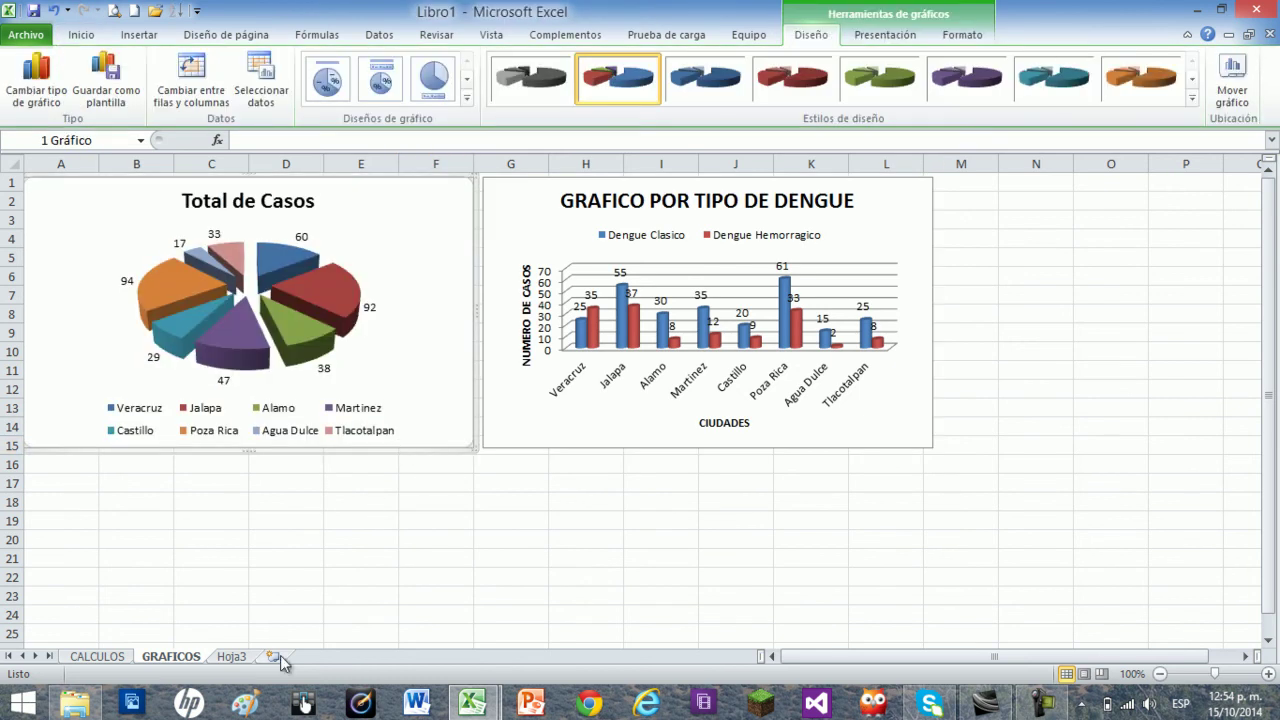
# Step: Review the finished dengue table and summary on the CALCULOS sheet and the two charts on the GRAFICOS sheet
pyautogui.click(98, 657)
pyautogui.click(557, 485)
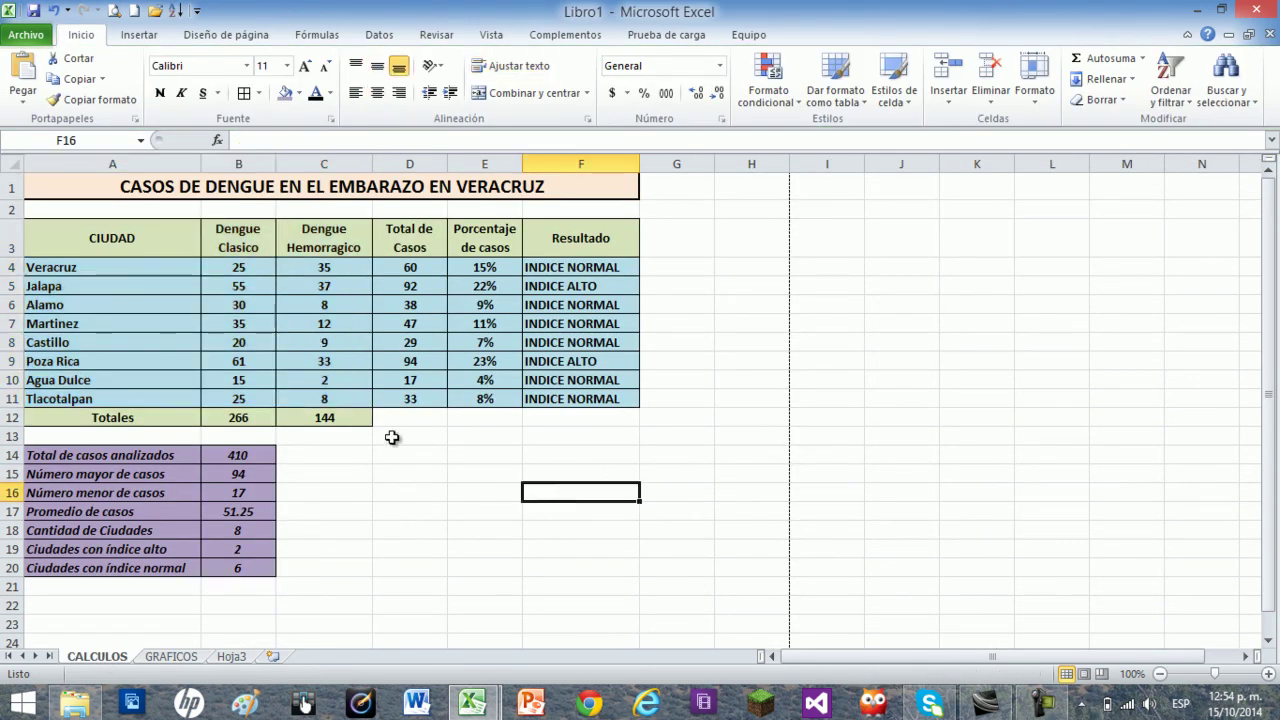
pyautogui.click(359, 460)
pyautogui.click(457, 453)
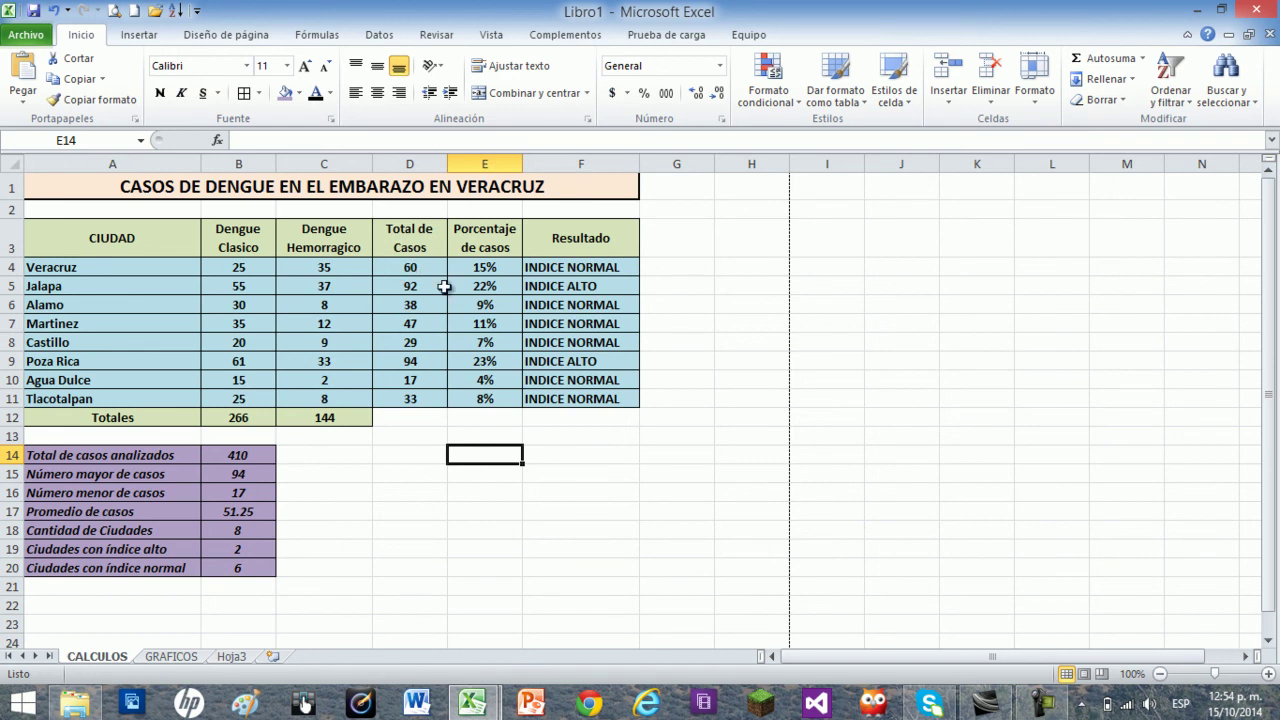
pyautogui.click(168, 656)
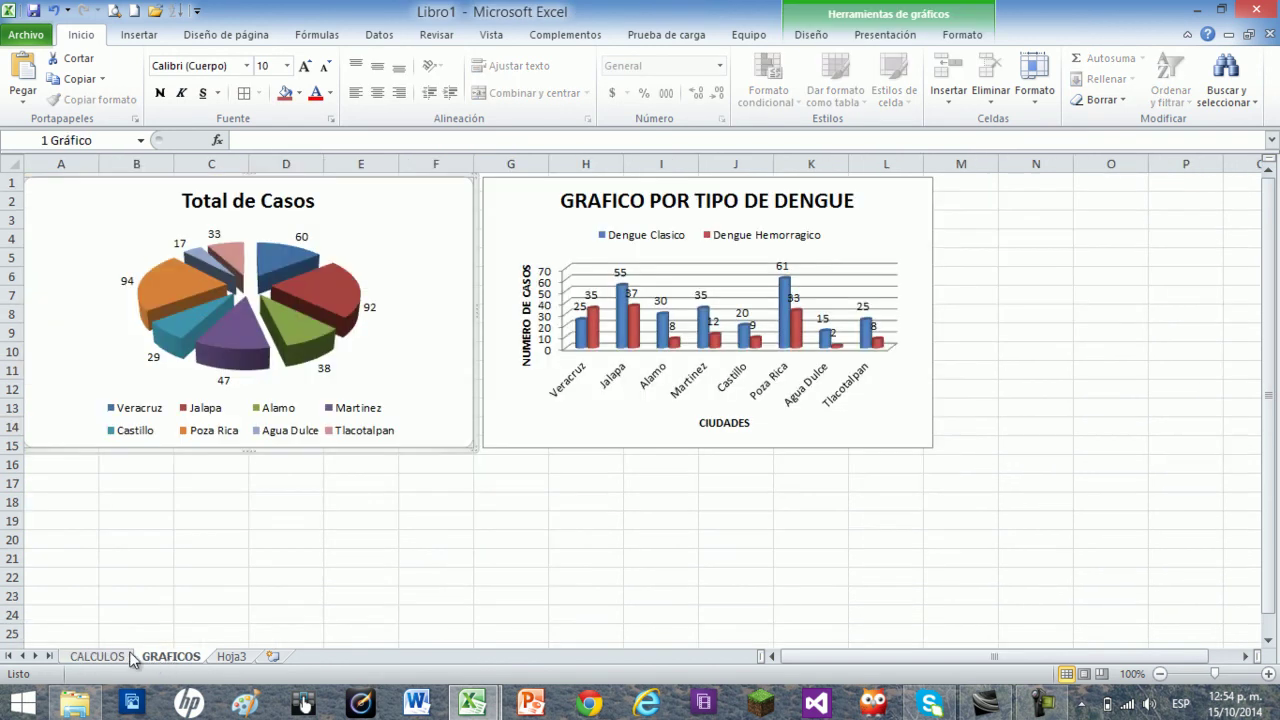
pyautogui.click(100, 656)
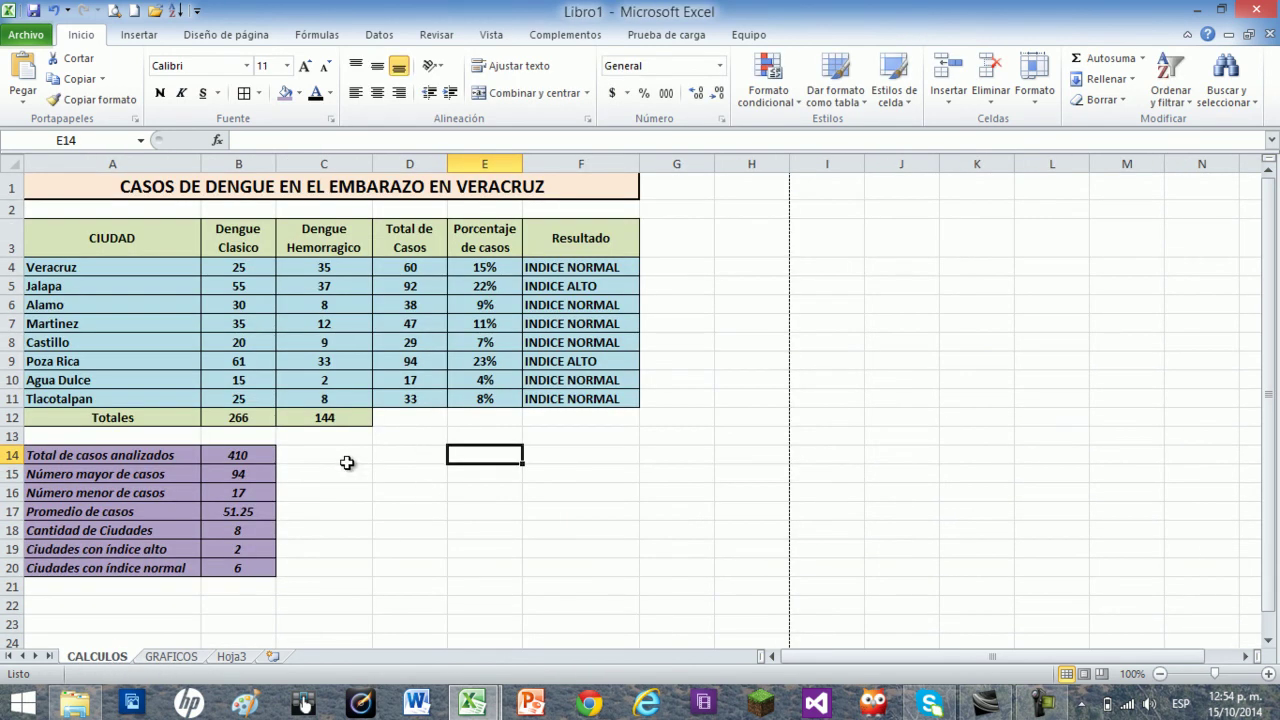
pyautogui.click(423, 456)
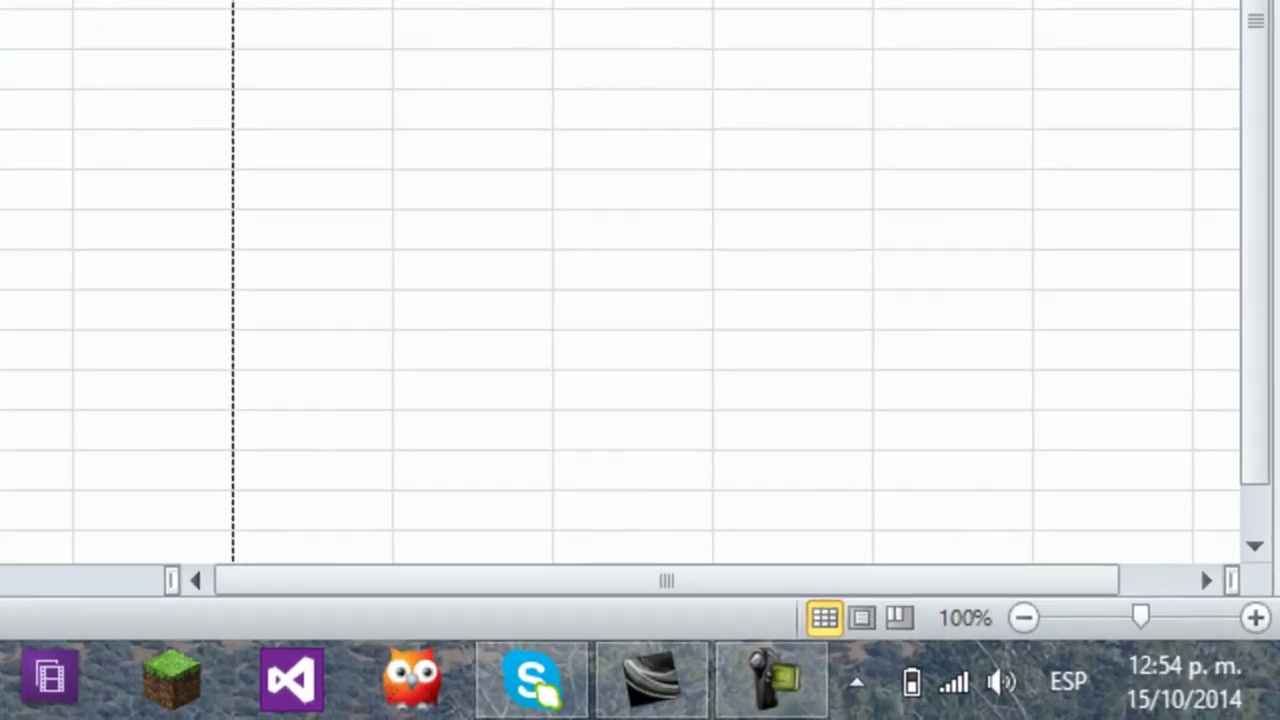
pyautogui.click(785, 688)
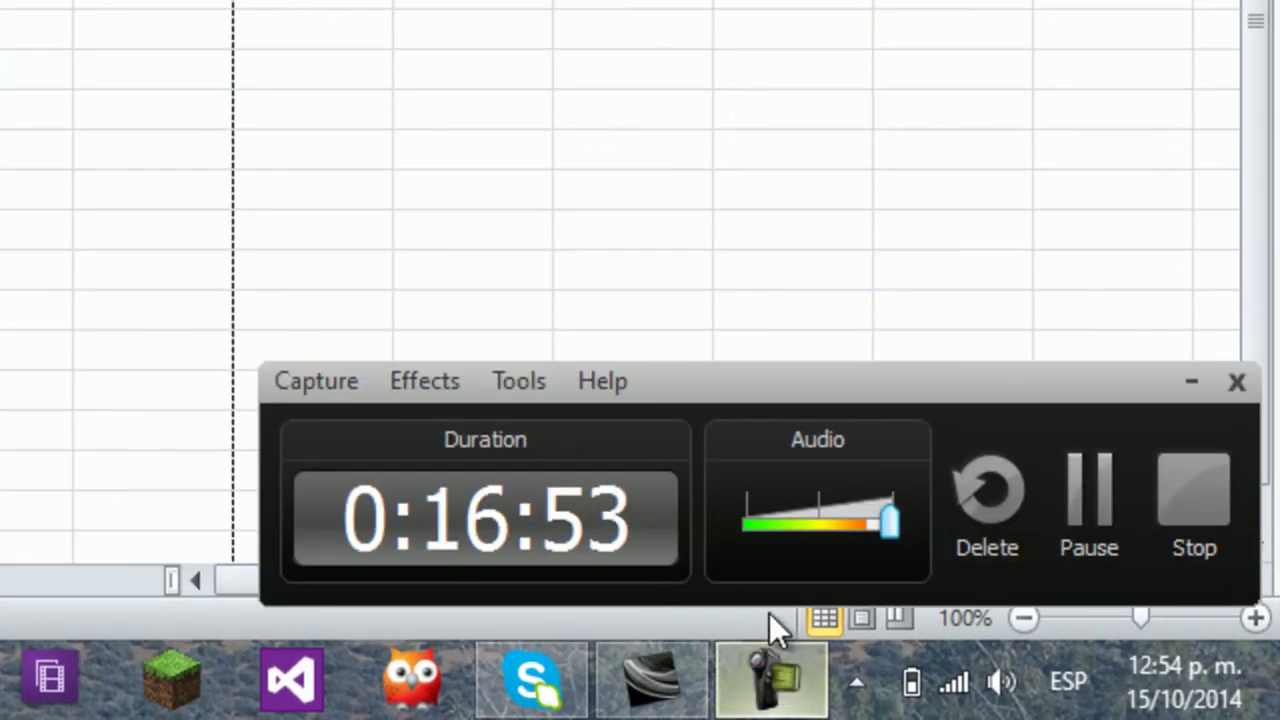